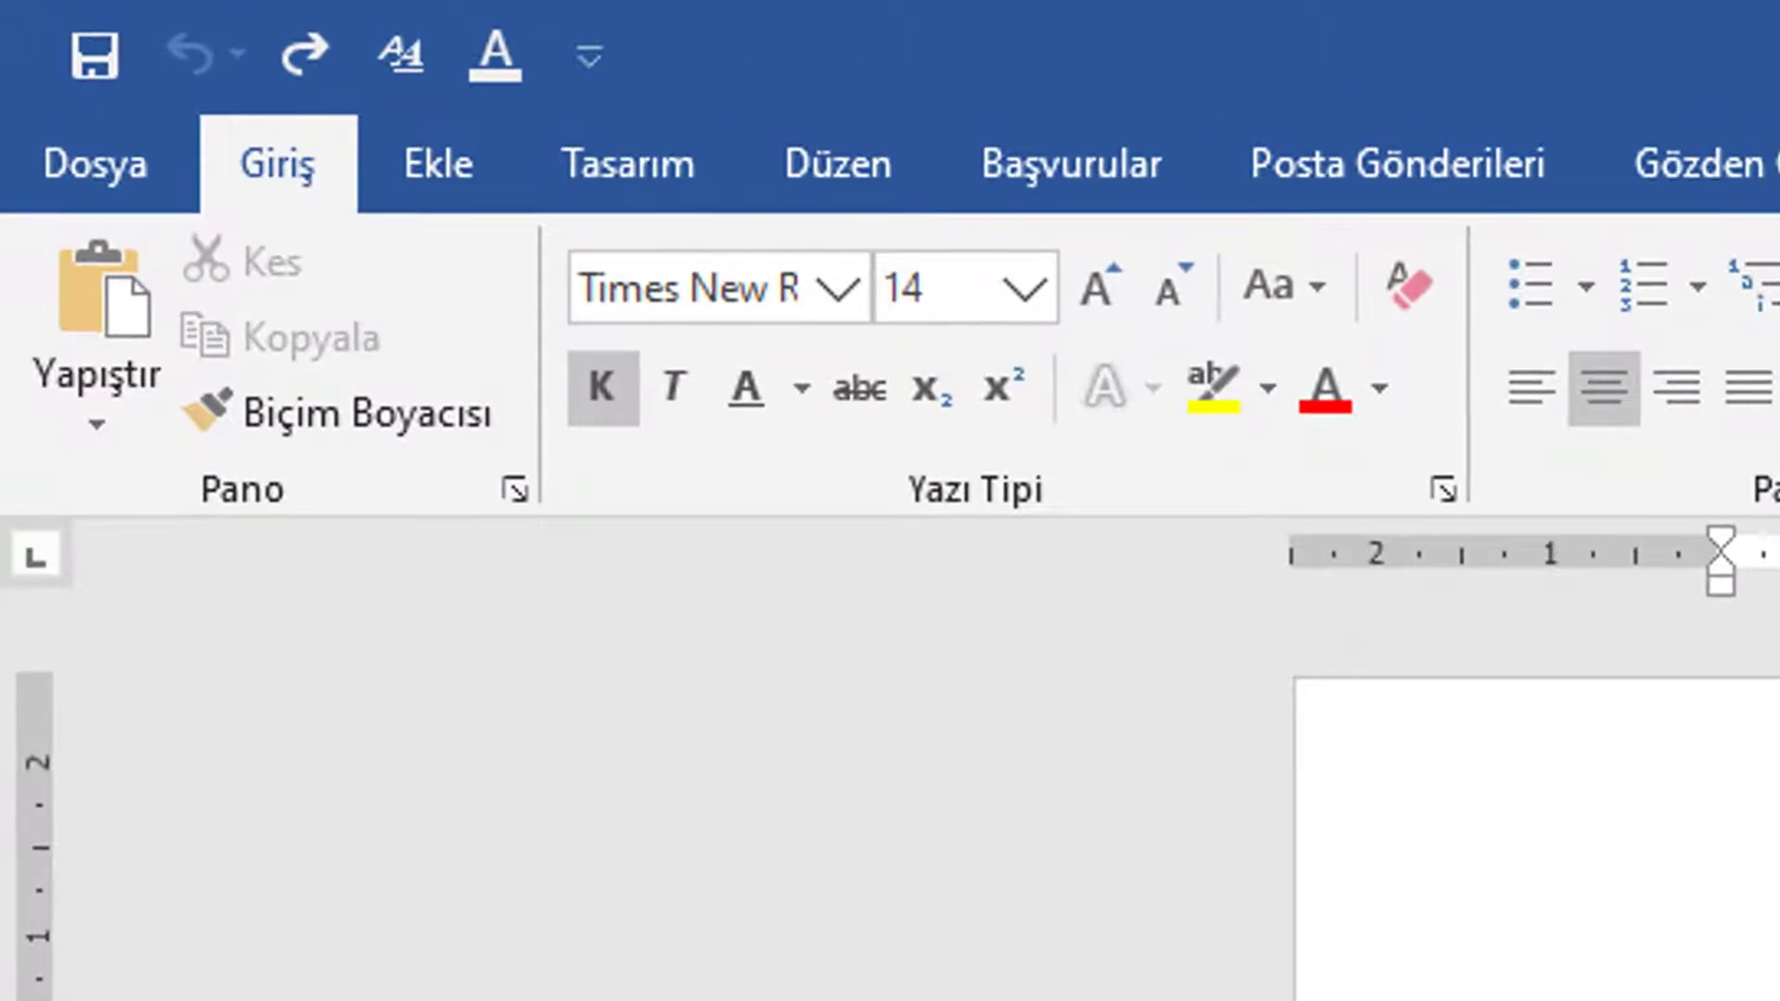
Step: Switch the ribbon to the Başvurular (References) tab
{"action": "left_click", "coordinate": [1104, 184]}
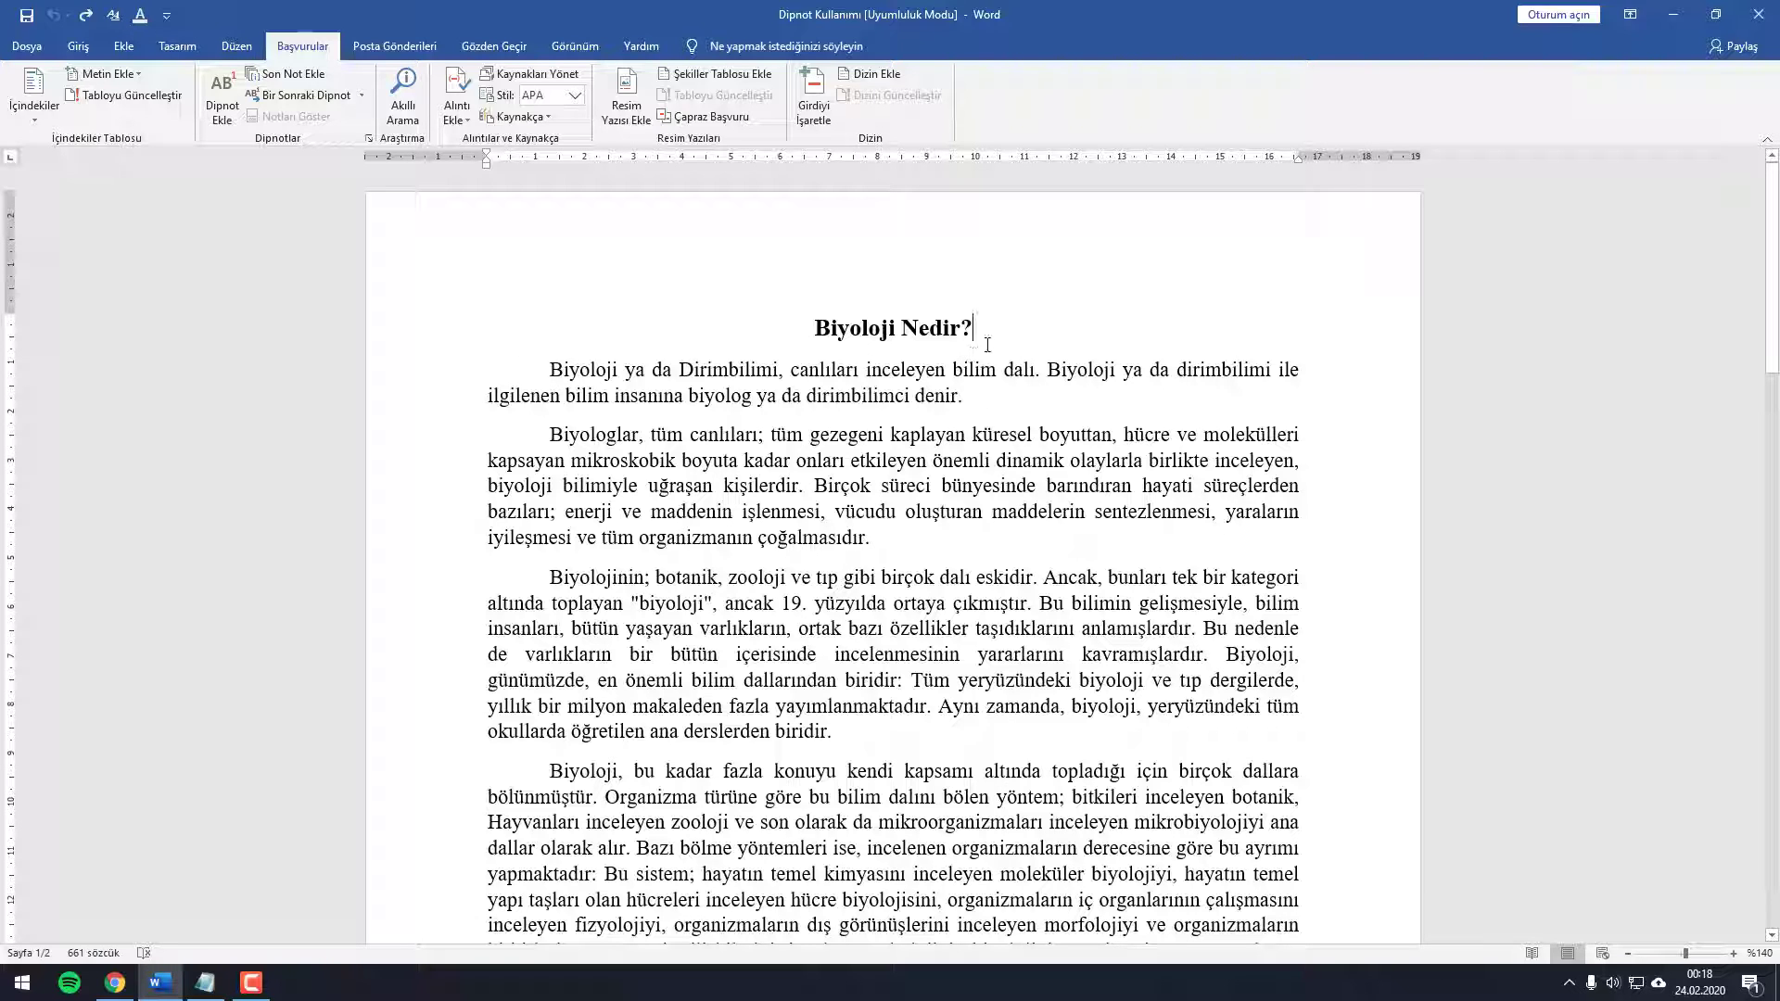
Step: Insert a footnote right after the 'Biyoloji Nedir?' title
{"action": "left_click_drag", "start_coordinate": [986, 332], "coordinate": [816, 315]}
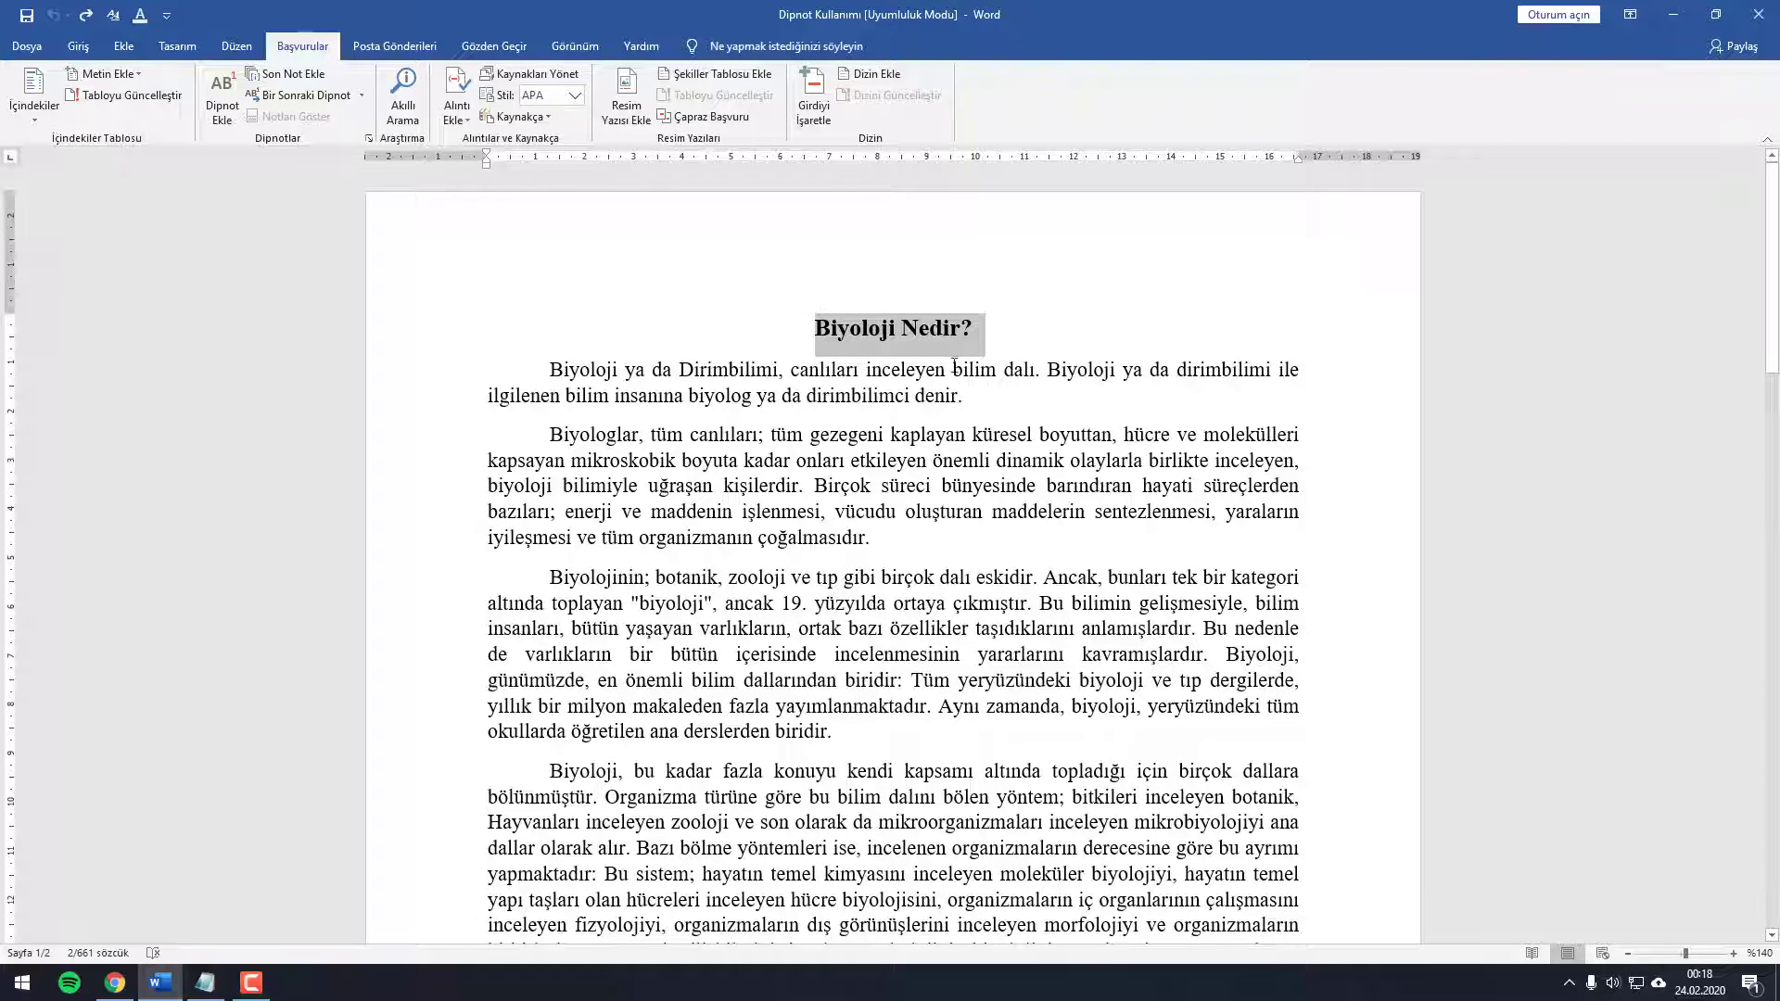
{"action": "left_click", "coordinate": [986, 328]}
{"action": "left_click_drag", "start_coordinate": [986, 328], "coordinate": [817, 327]}
{"action": "left_click", "coordinate": [975, 330]}
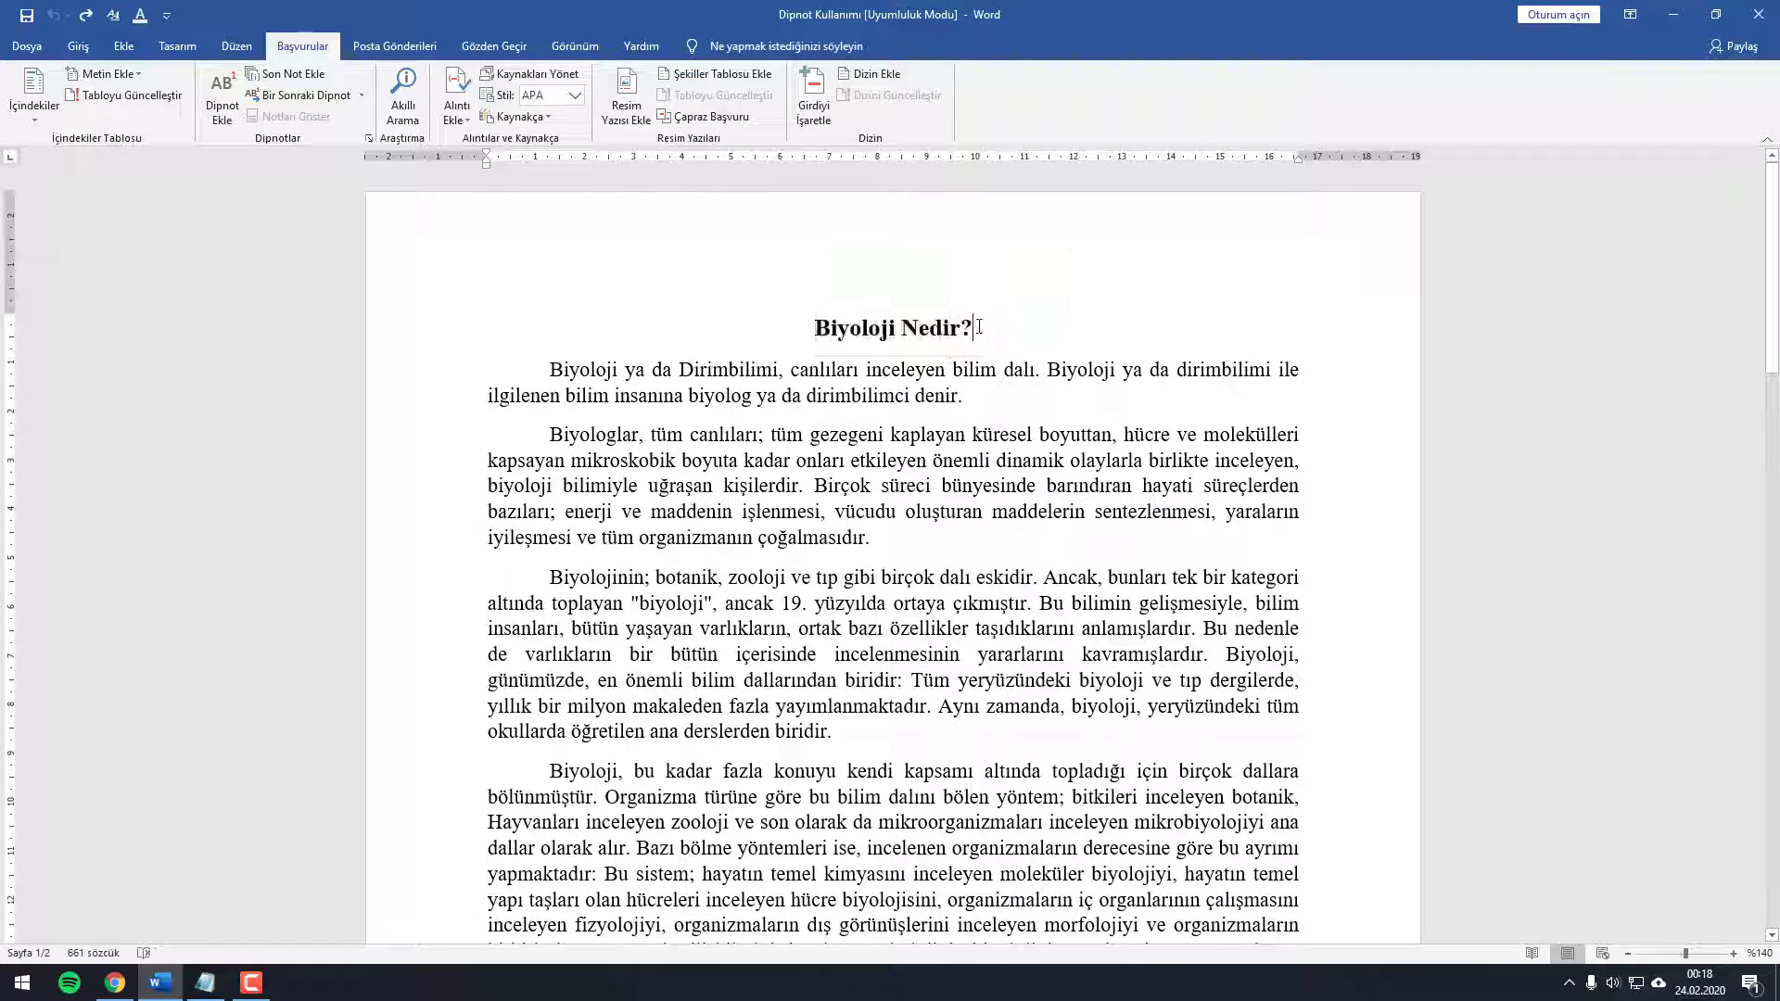
{"action": "left_click", "coordinate": [221, 104]}
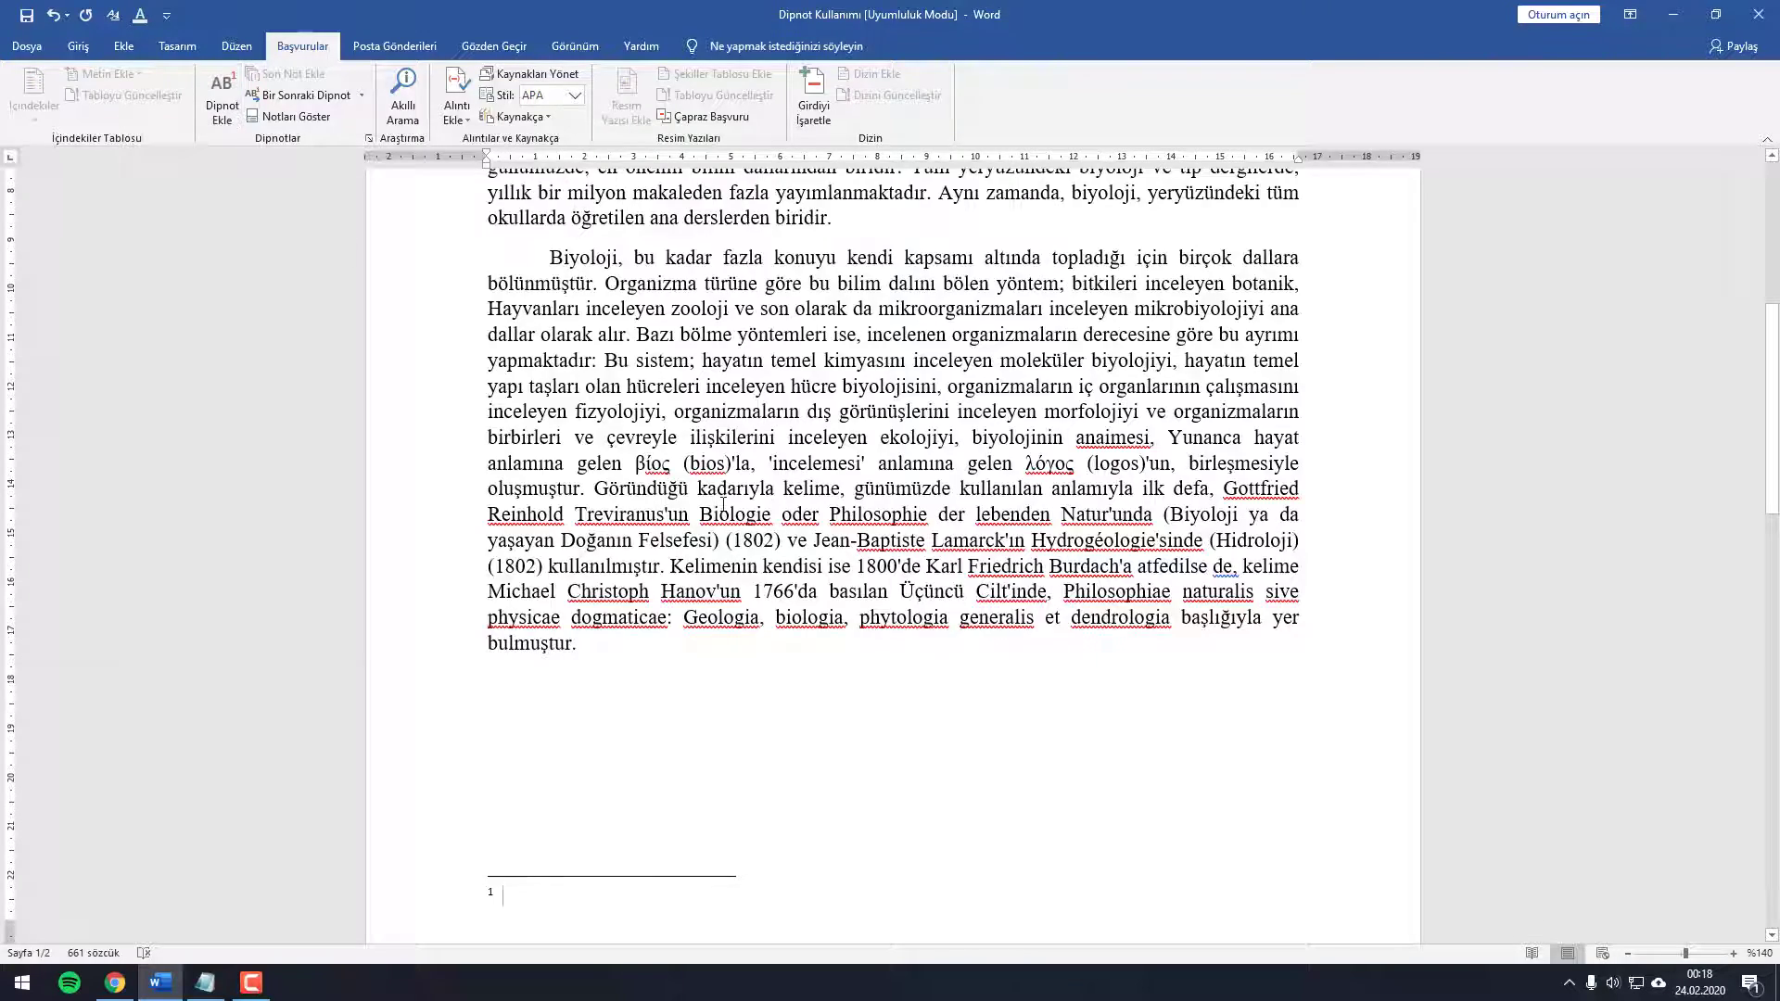
{"action": "scroll", "coordinate": [885, 331], "scroll_direction": "up", "scroll_amount": 7}
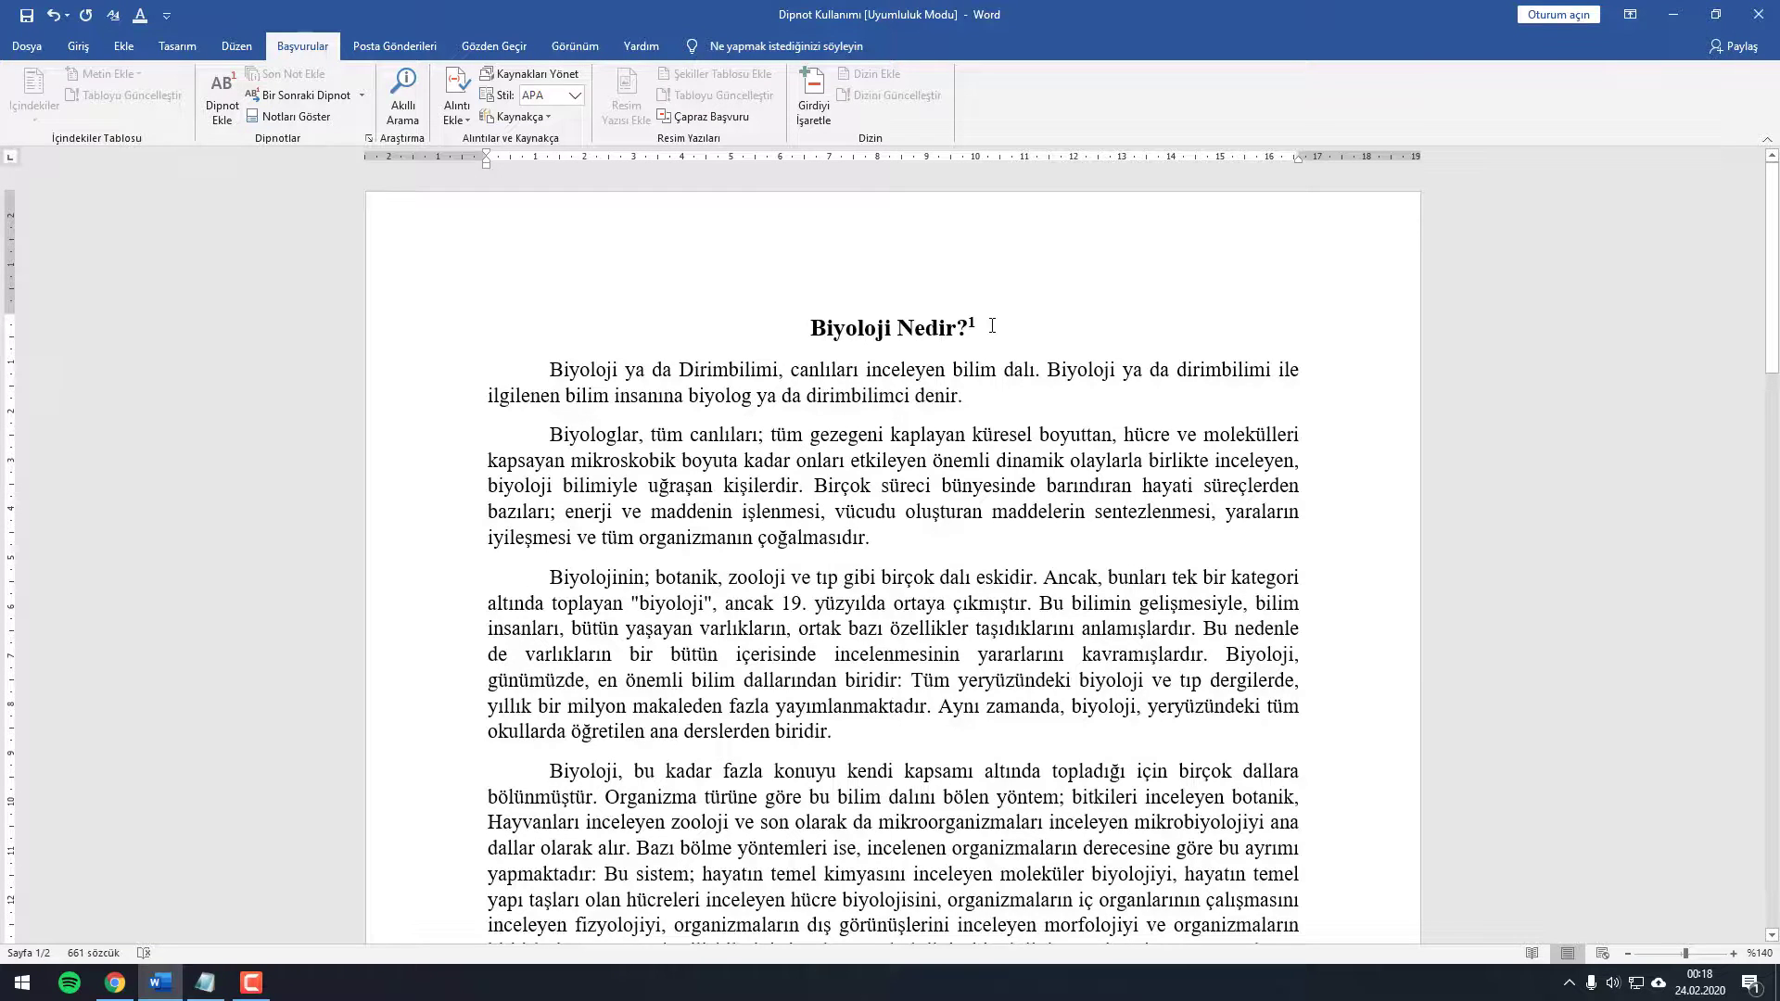
{"action": "scroll", "coordinate": [996, 324], "scroll_direction": "down", "scroll_amount": 3}
{"action": "scroll", "coordinate": [723, 778], "scroll_direction": "down", "scroll_amount": 4}
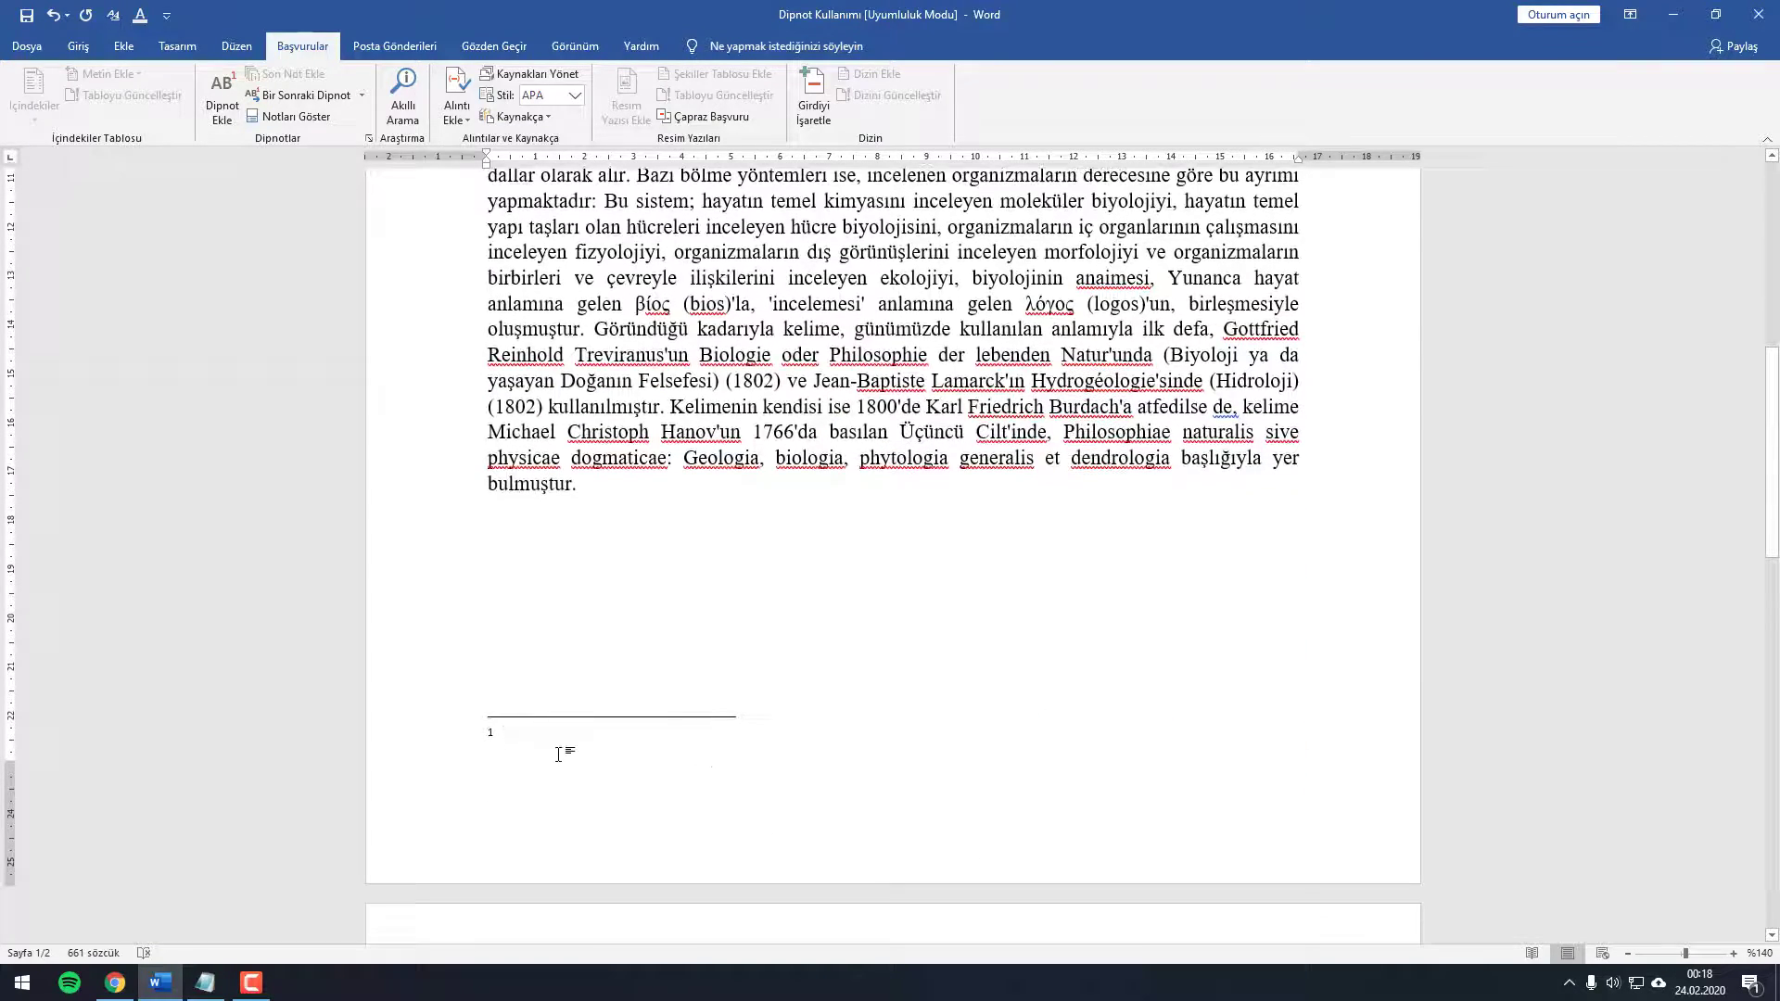
Step: Fill footnote 1 with the first Notepad citation, the Toplum Ekonomisi book ending 's. 25.'
{"action": "left_click", "coordinate": [211, 983]}
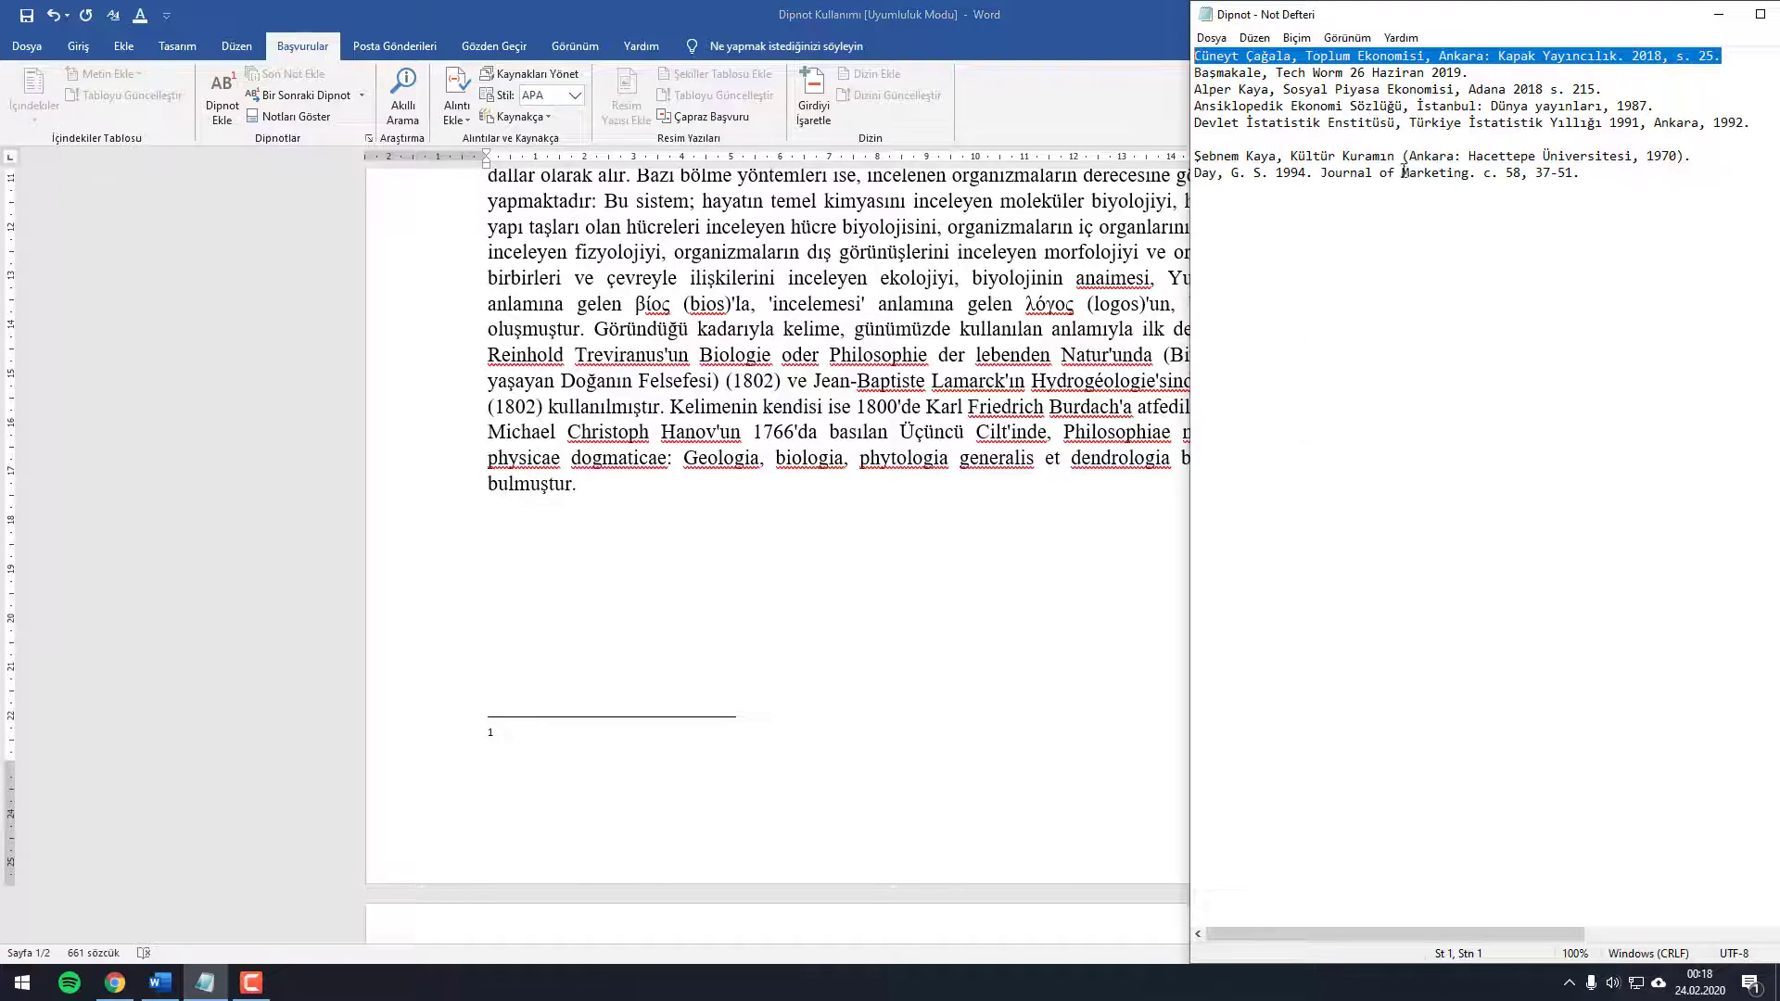
{"action": "right_click", "coordinate": [1359, 58]}
{"action": "left_click", "coordinate": [1390, 120]}
{"action": "left_click", "coordinate": [531, 742]}
{"action": "key", "text": "ctrl+v"}
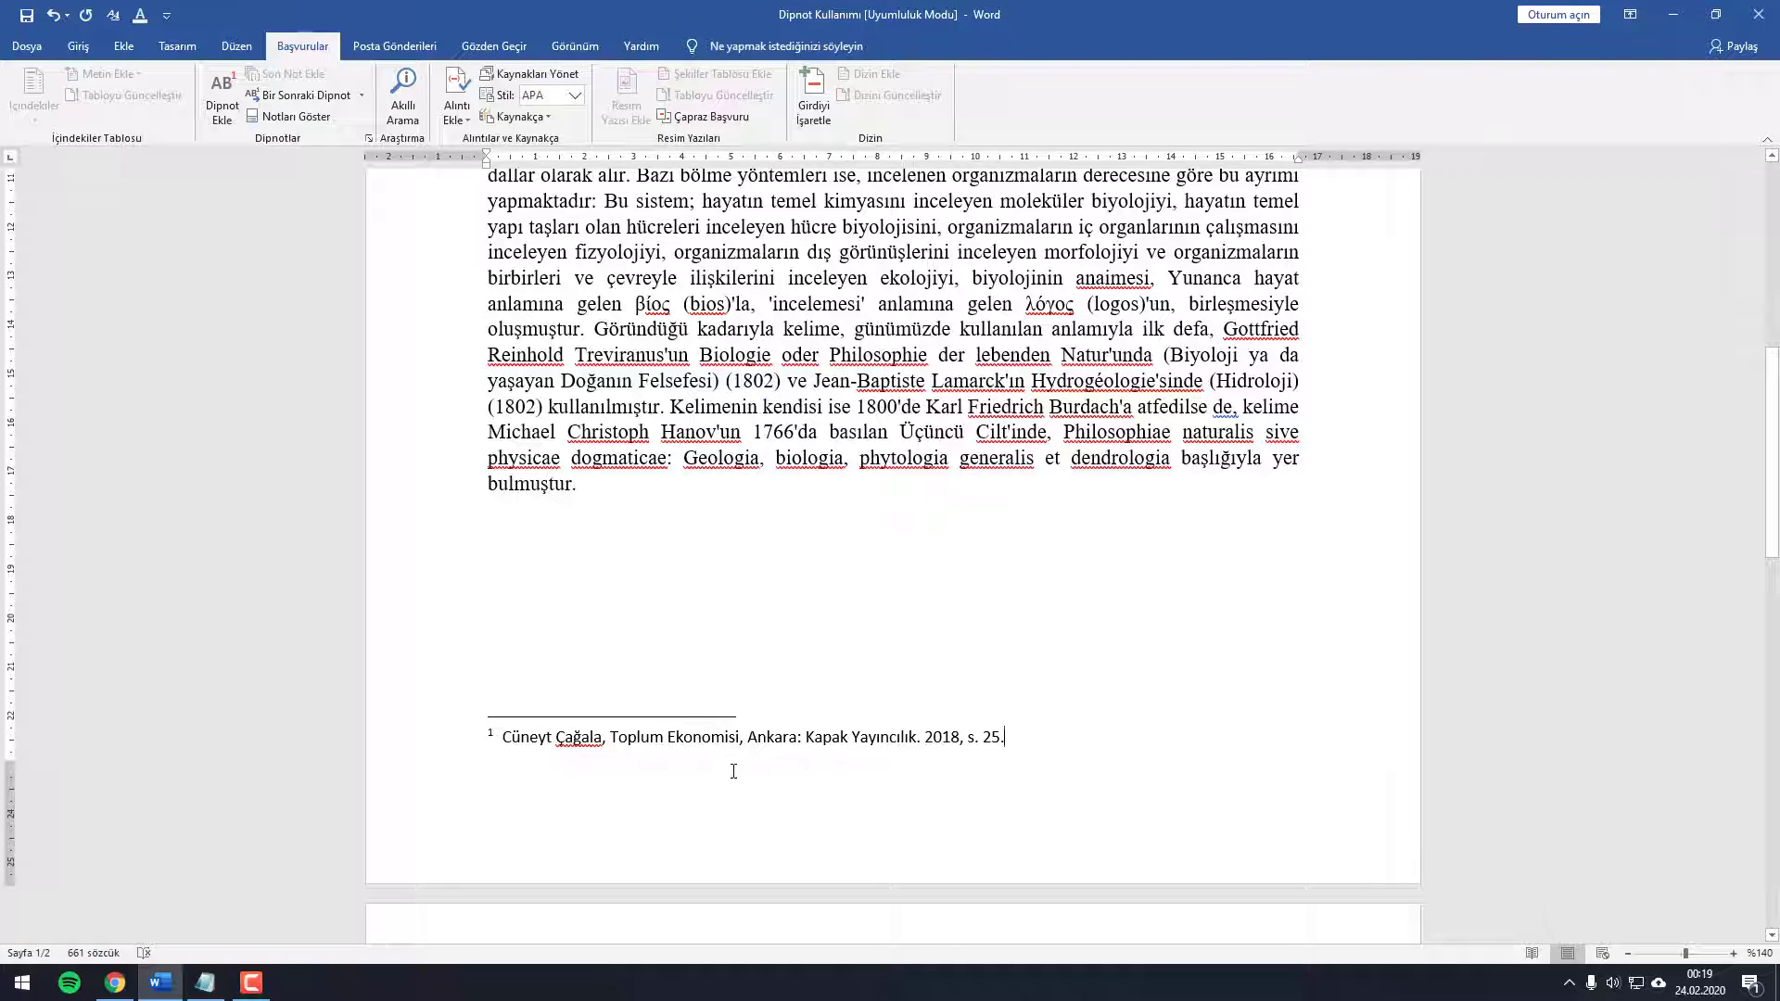
{"action": "scroll", "coordinate": [732, 772], "scroll_direction": "up", "scroll_amount": 5}
{"action": "scroll", "coordinate": [742, 733], "scroll_direction": "up", "scroll_amount": 2}
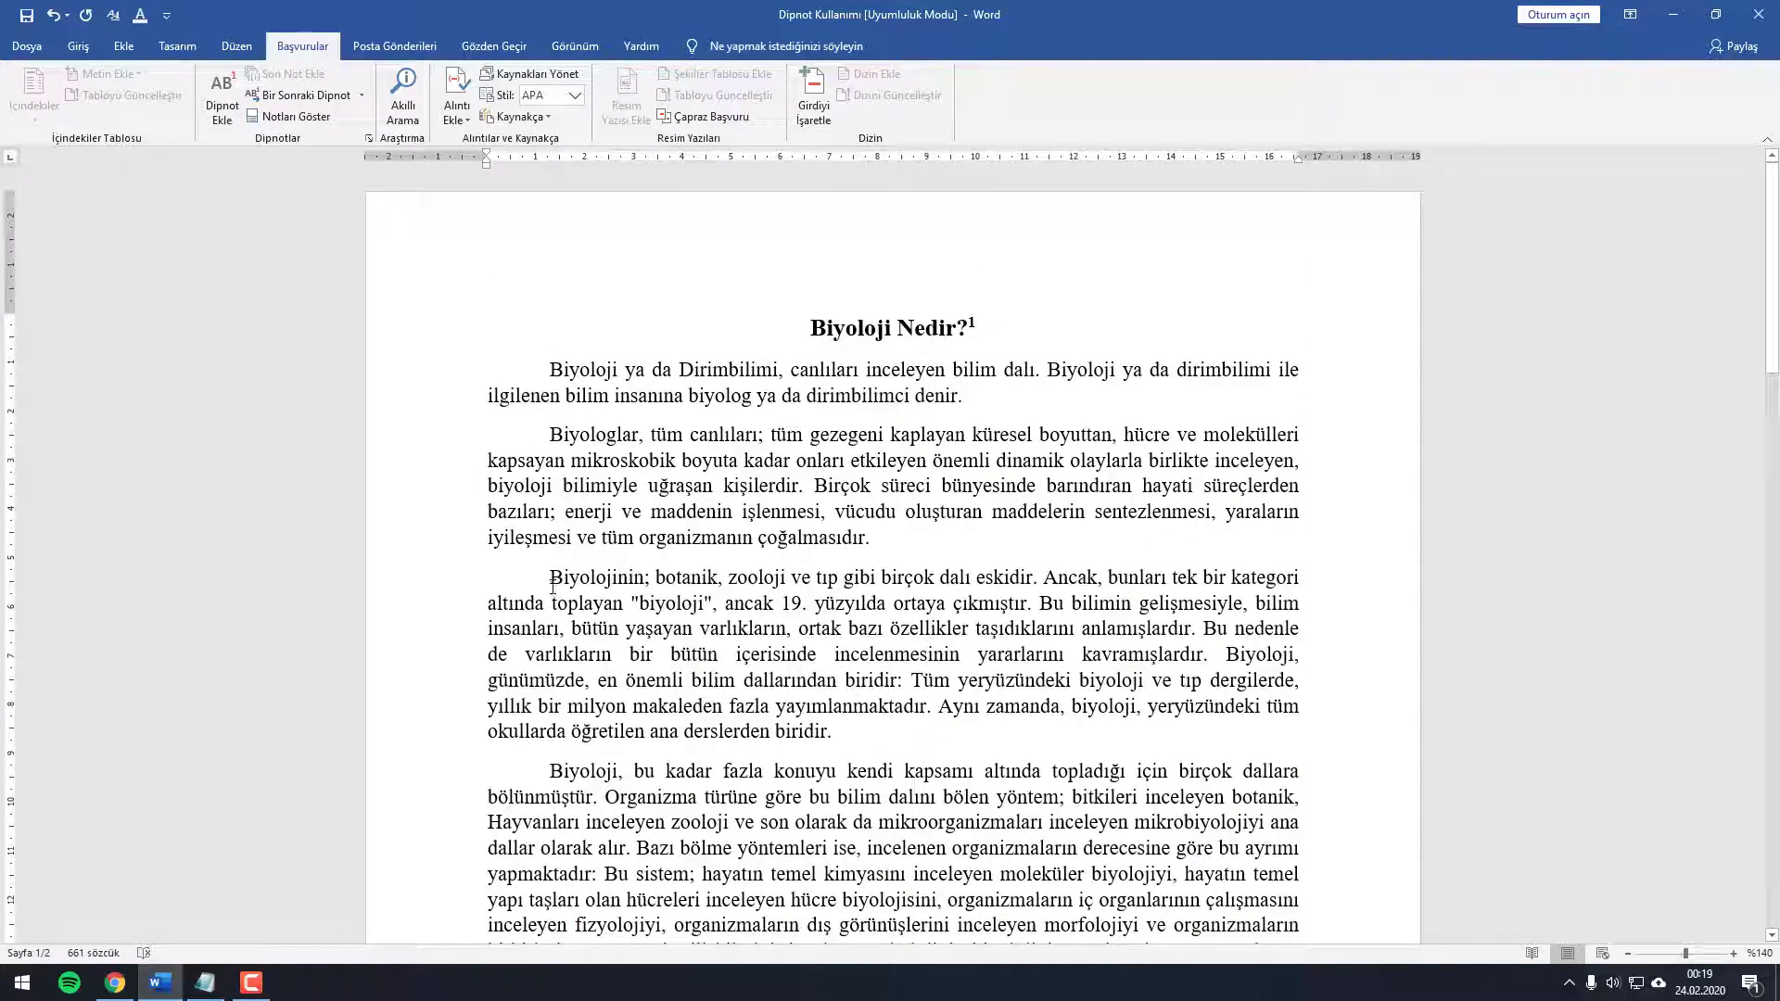
Step: Insert a footnote right after 'ortaya çıkmıştır.' in the third paragraph
{"action": "left_click_drag", "start_coordinate": [553, 584], "coordinate": [1032, 604]}
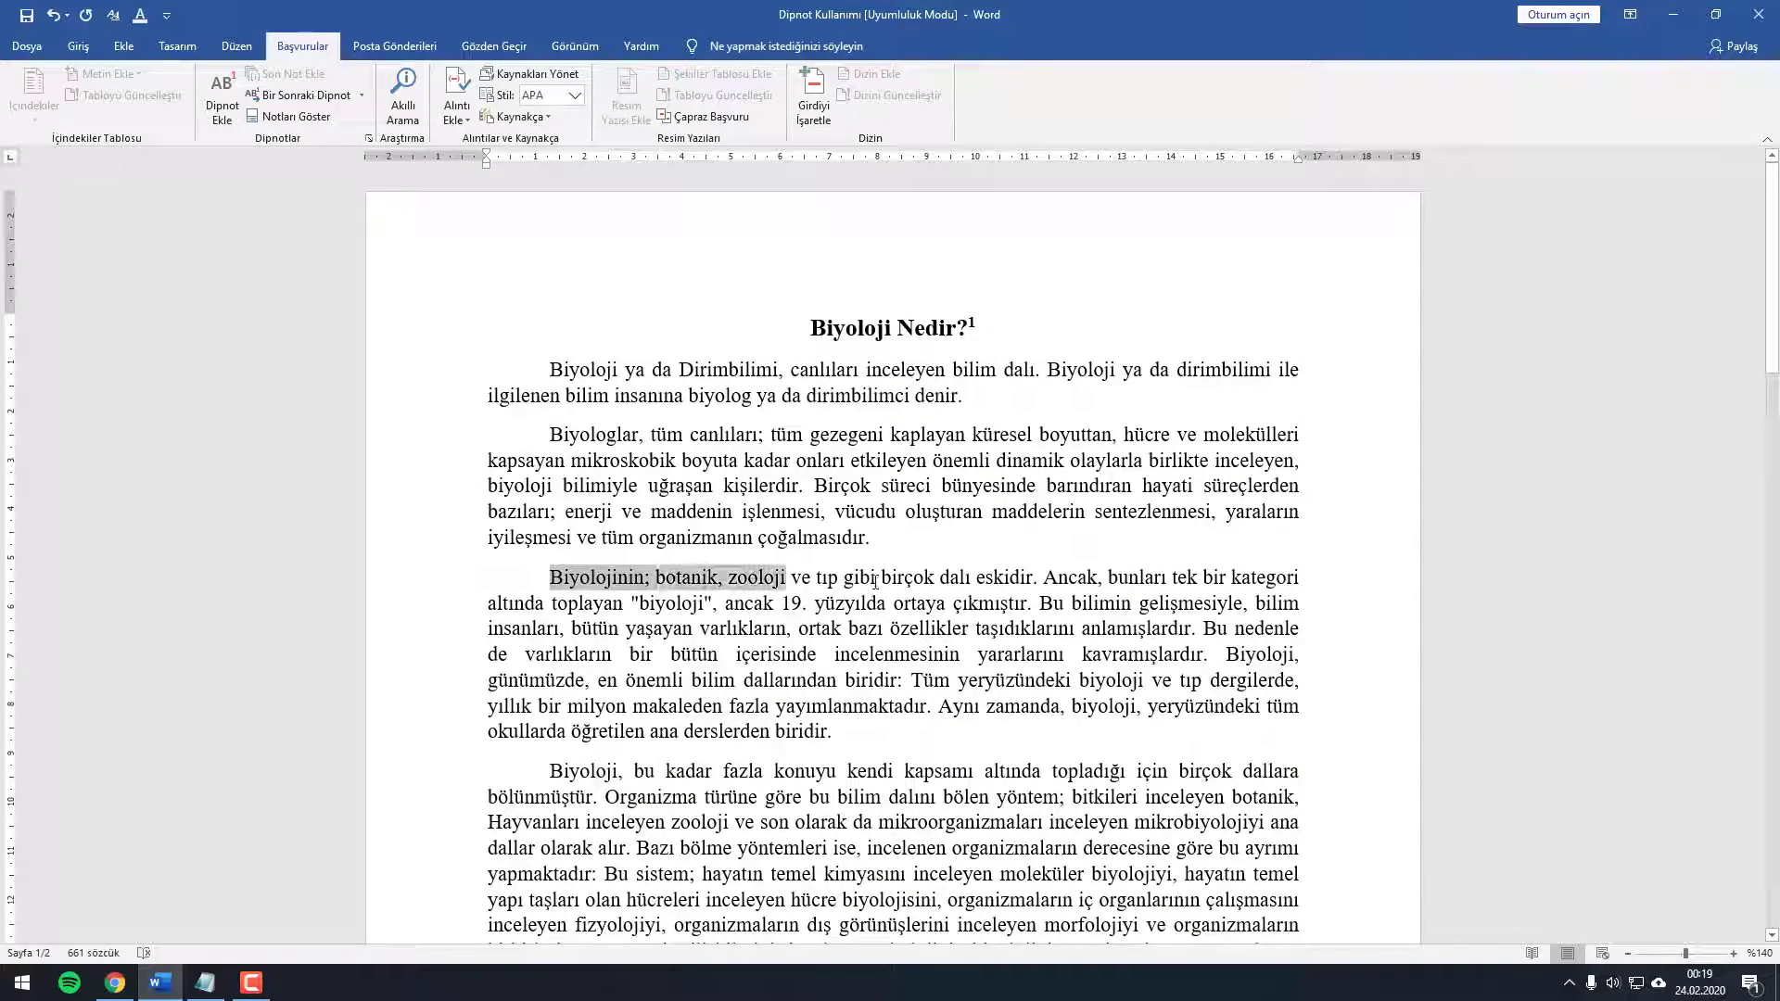
{"action": "left_click", "coordinate": [1037, 603]}
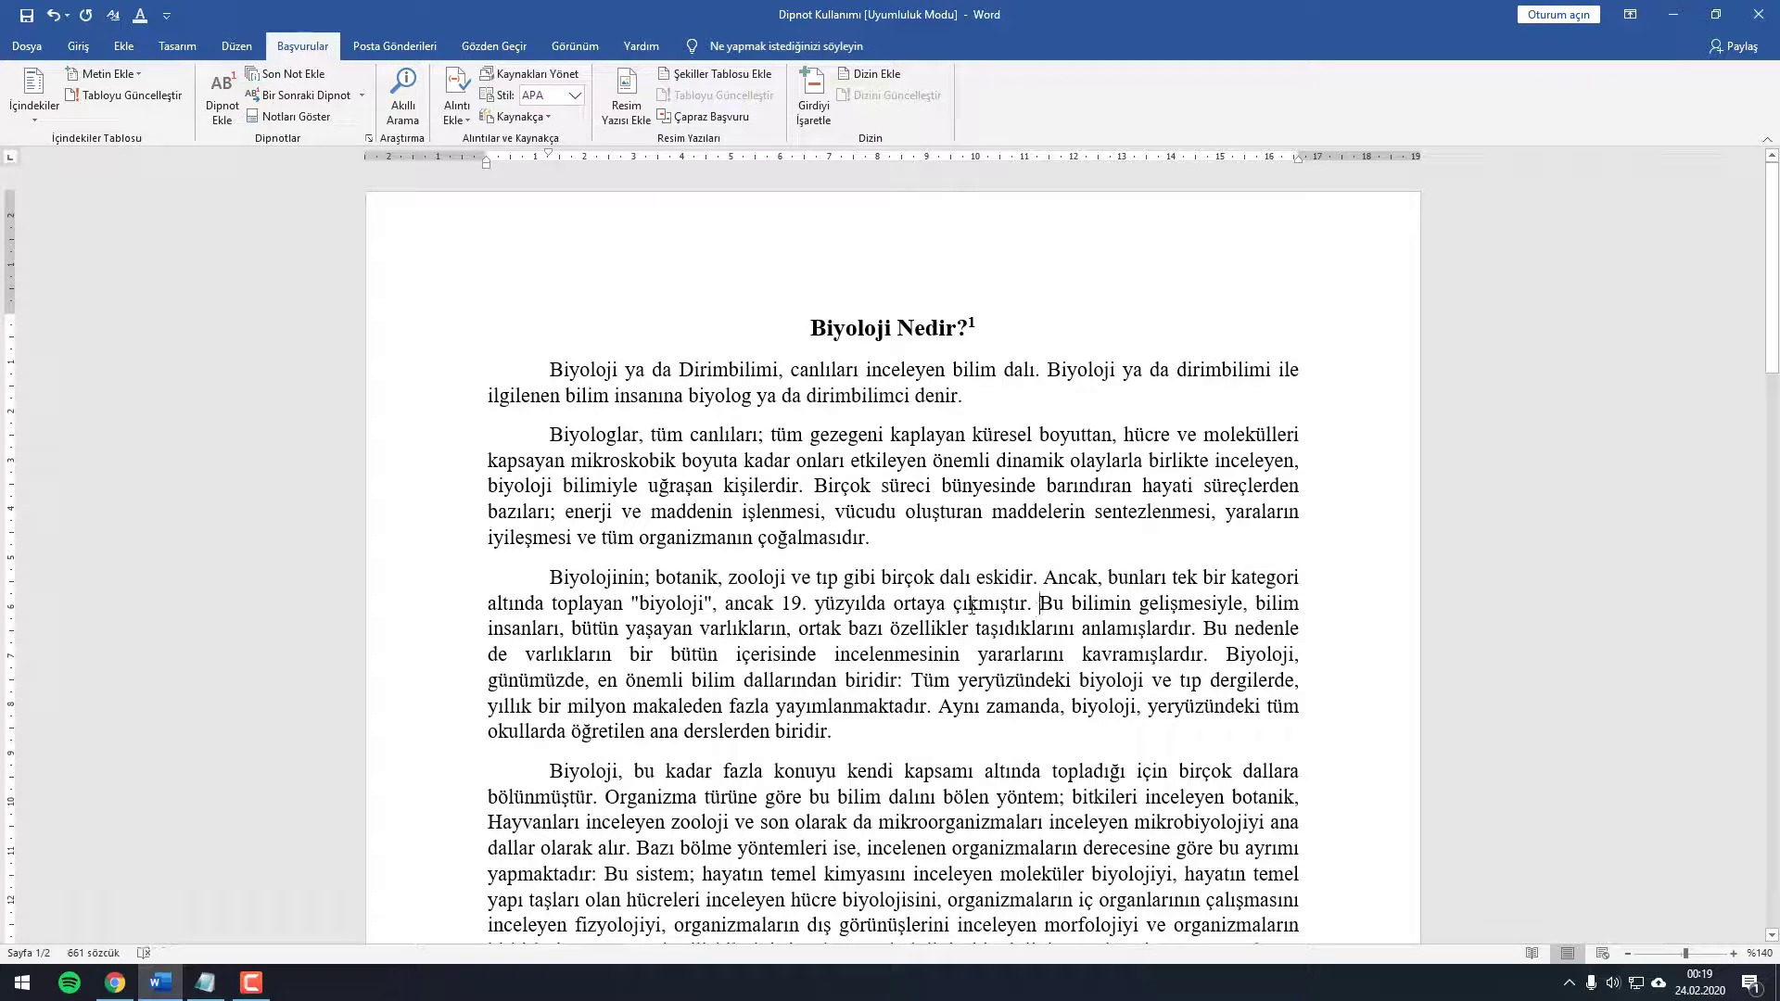
{"action": "left_click_drag", "start_coordinate": [970, 607], "coordinate": [553, 579]}
{"action": "left_click", "coordinate": [1034, 607]}
{"action": "left_click_drag", "start_coordinate": [1035, 605], "coordinate": [551, 580]}
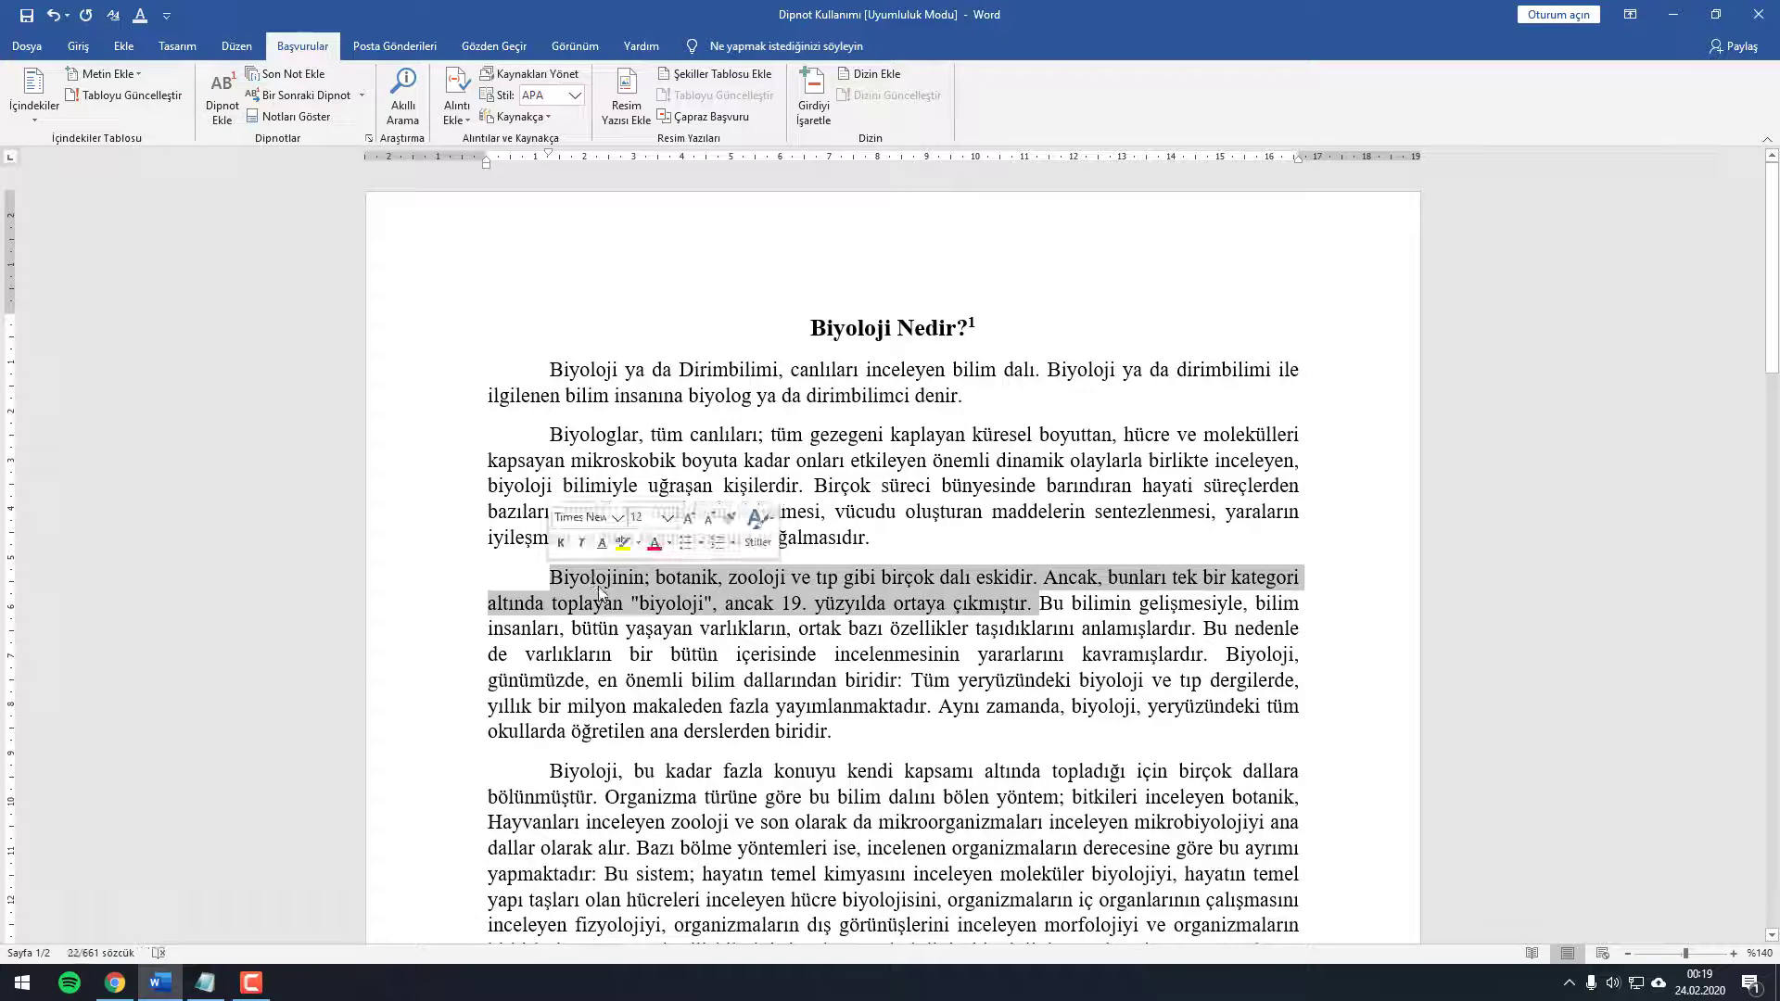
{"action": "left_click", "coordinate": [729, 596]}
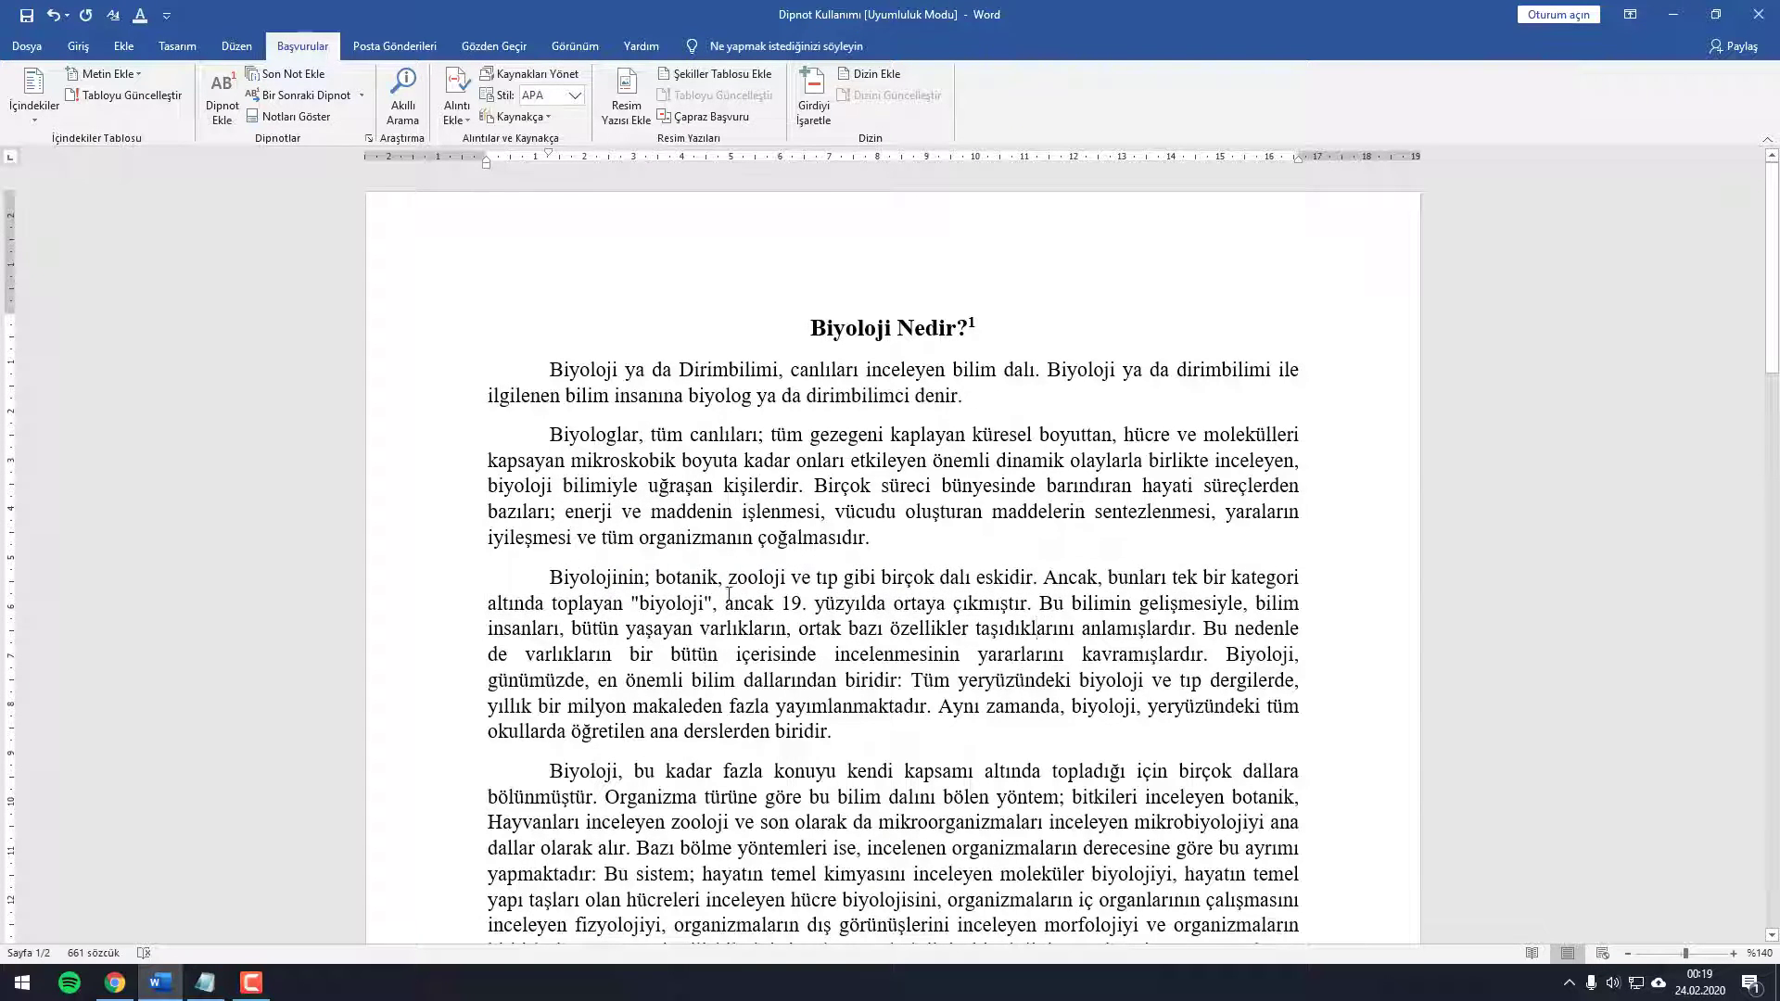
{"action": "left_click_drag", "start_coordinate": [551, 579], "coordinate": [1030, 604]}
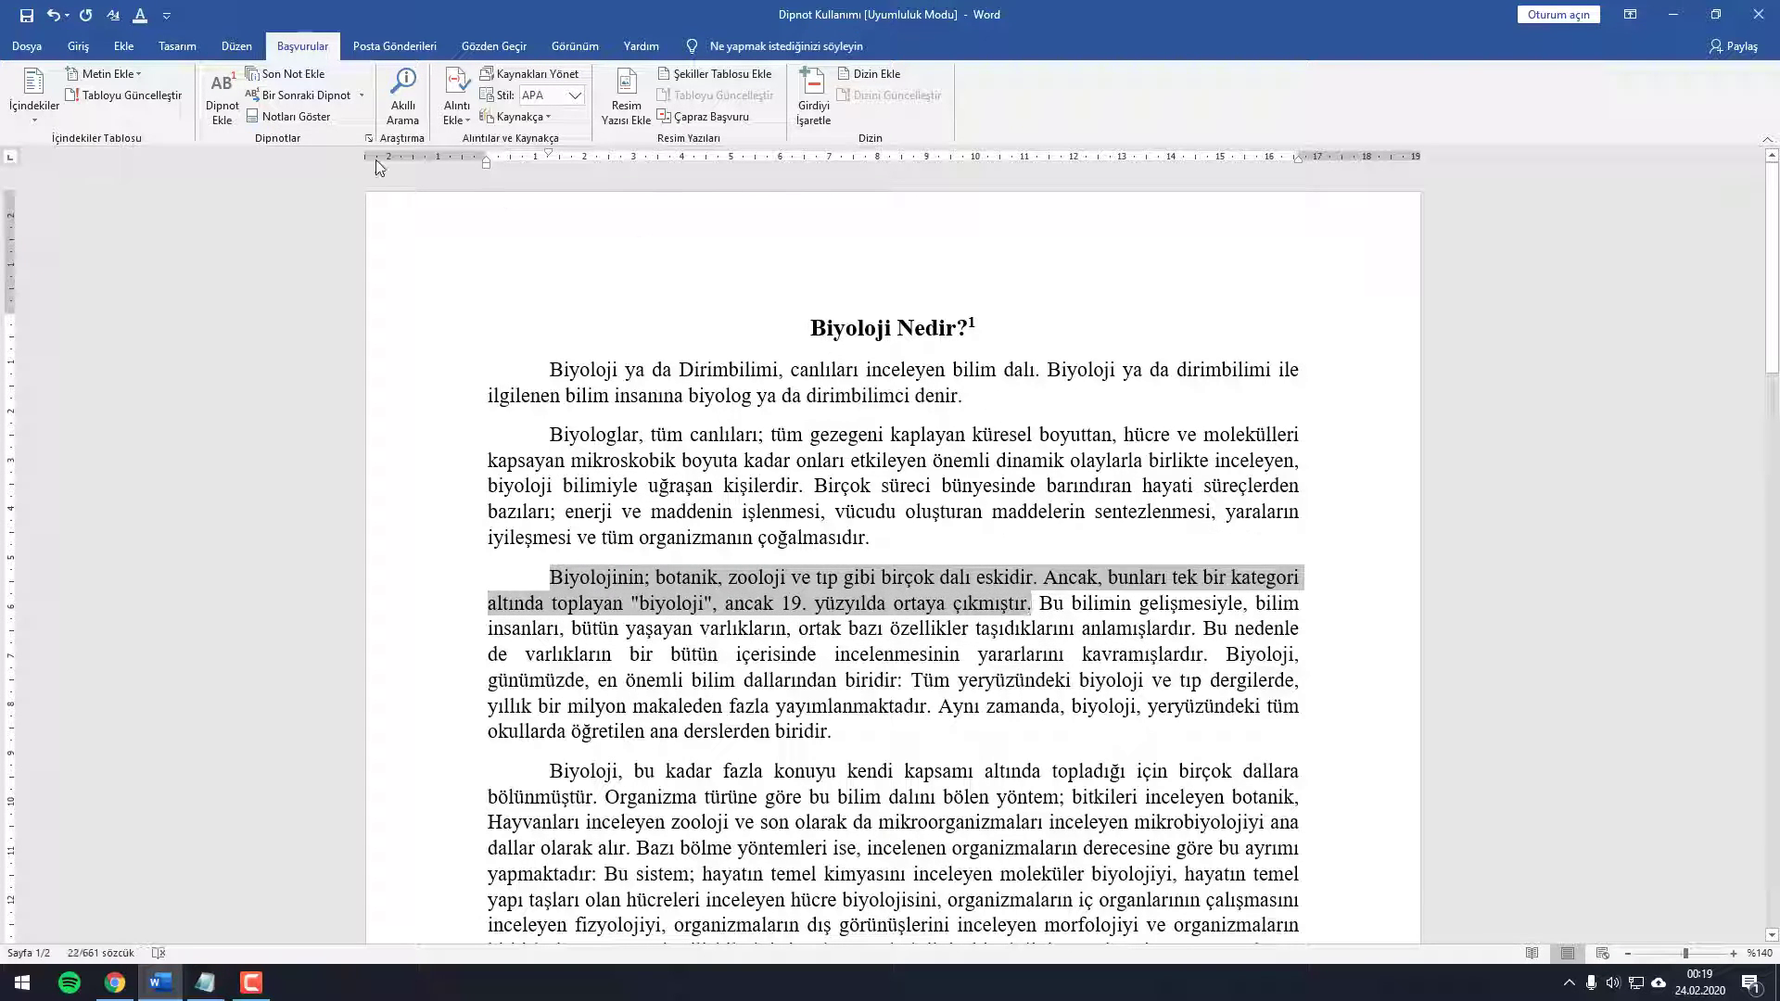
{"action": "left_click", "coordinate": [222, 97]}
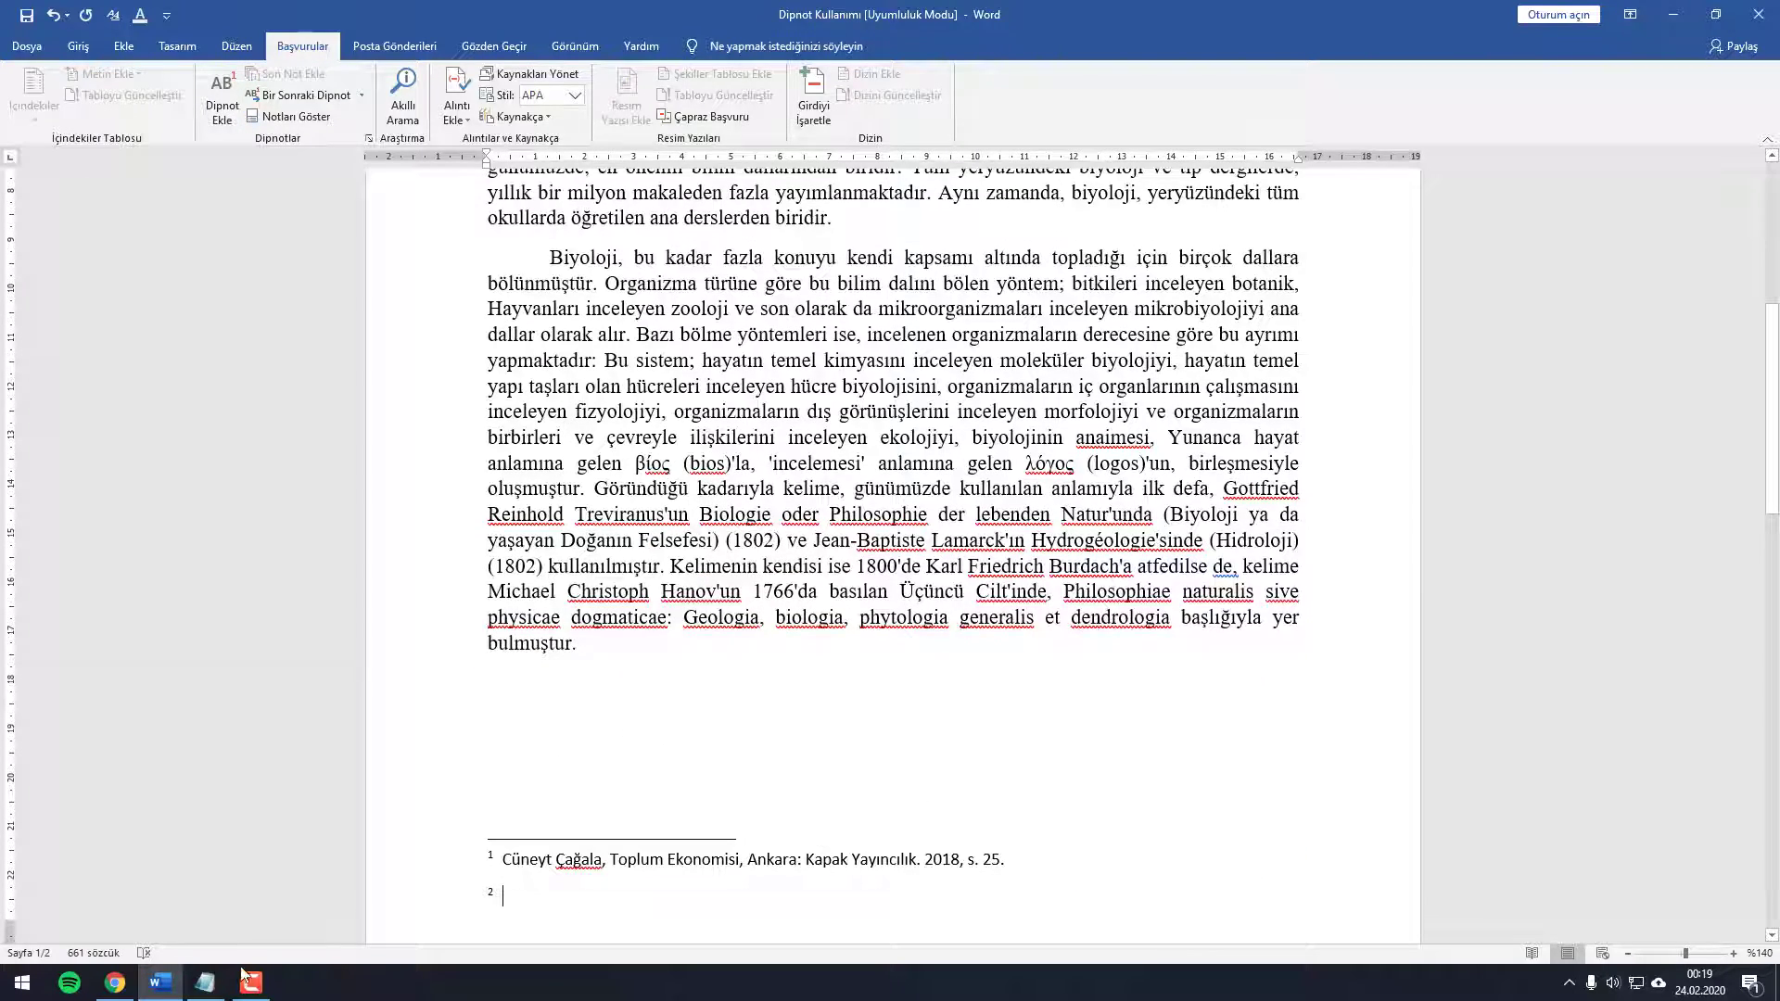
Step: Fill footnote 2 with the 'Başmakale, Tech Worm 26 Haziran 2019.' citation from Notepad
{"action": "left_click", "coordinate": [205, 981]}
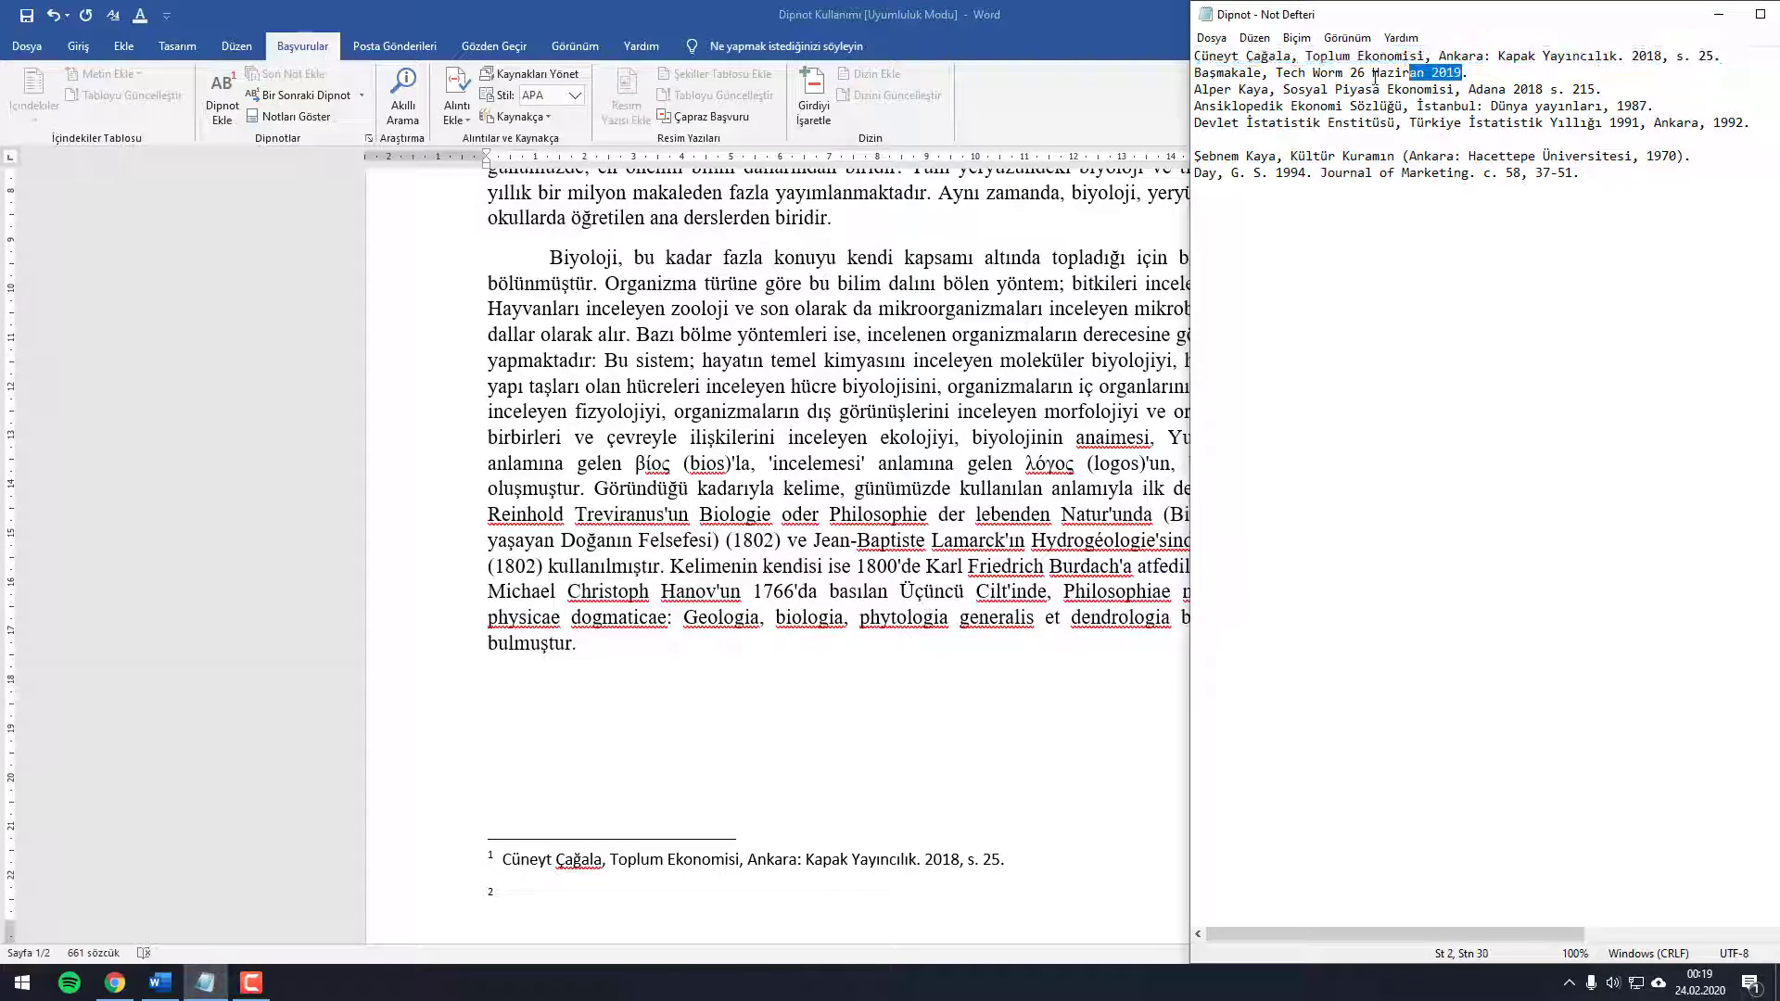
{"action": "left_click_drag", "start_coordinate": [1469, 72], "coordinate": [1214, 73]}
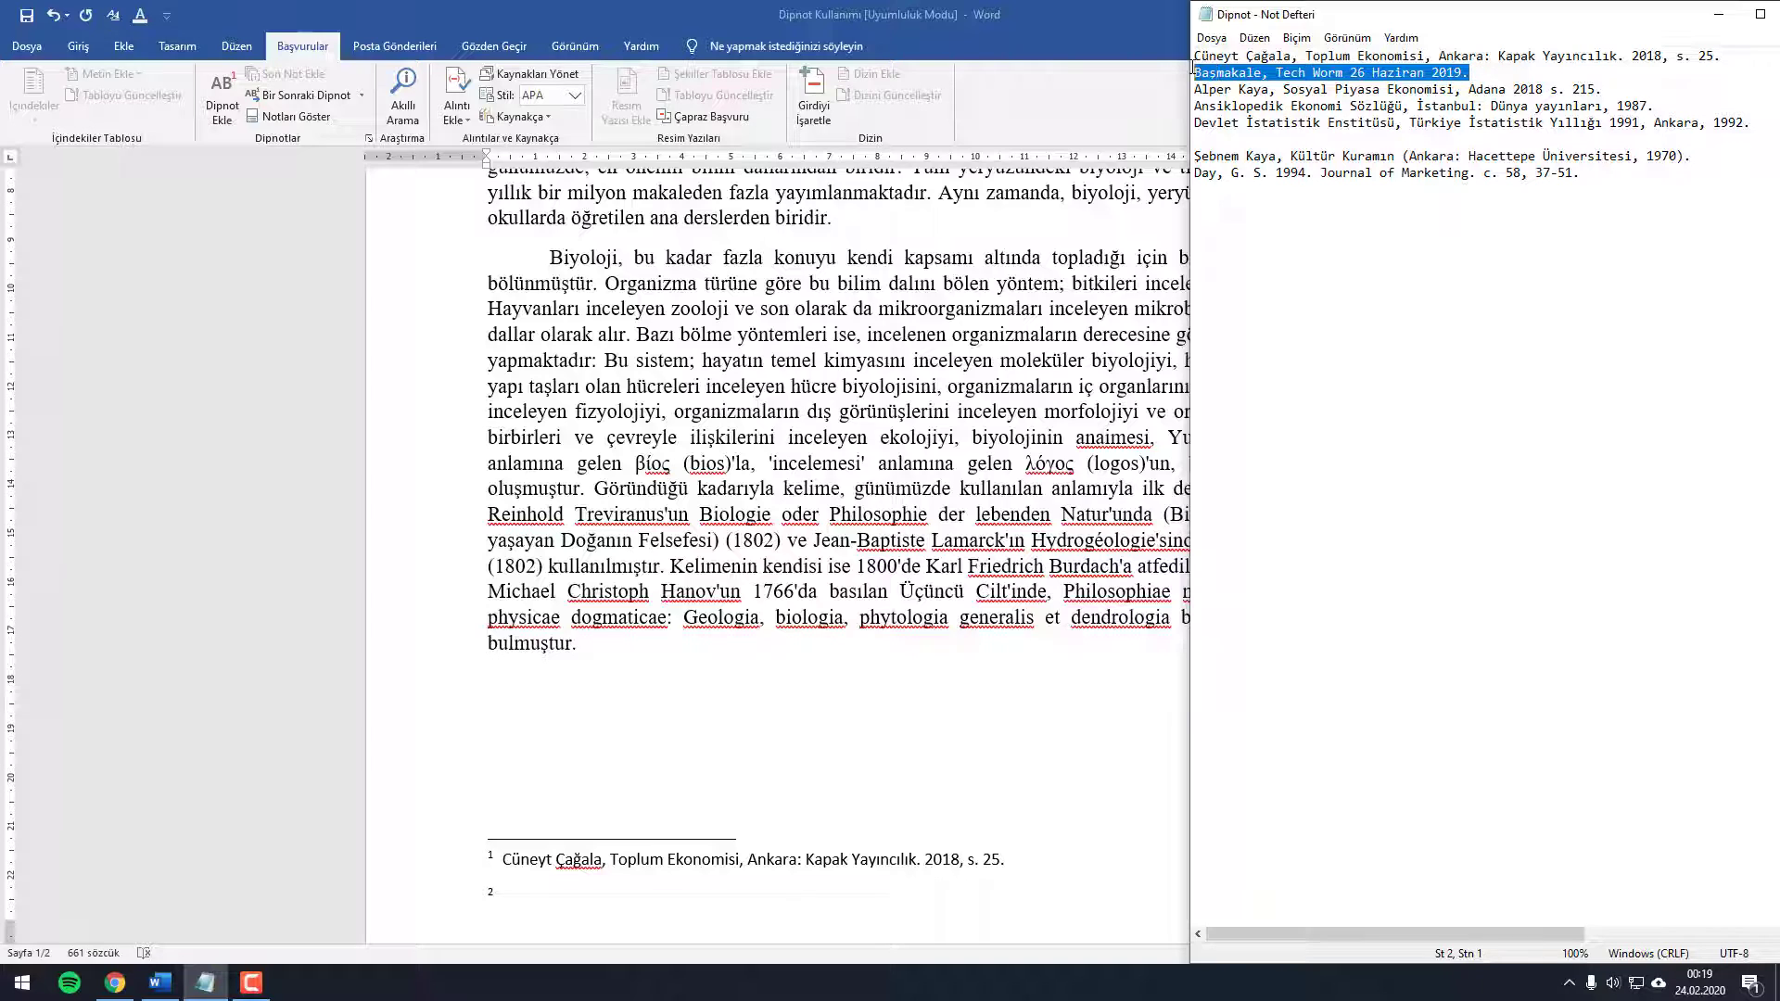
{"action": "left_click", "coordinate": [653, 883]}
{"action": "type", "text": "Başmakale, Tech Worm 26 Haziran 2019."}
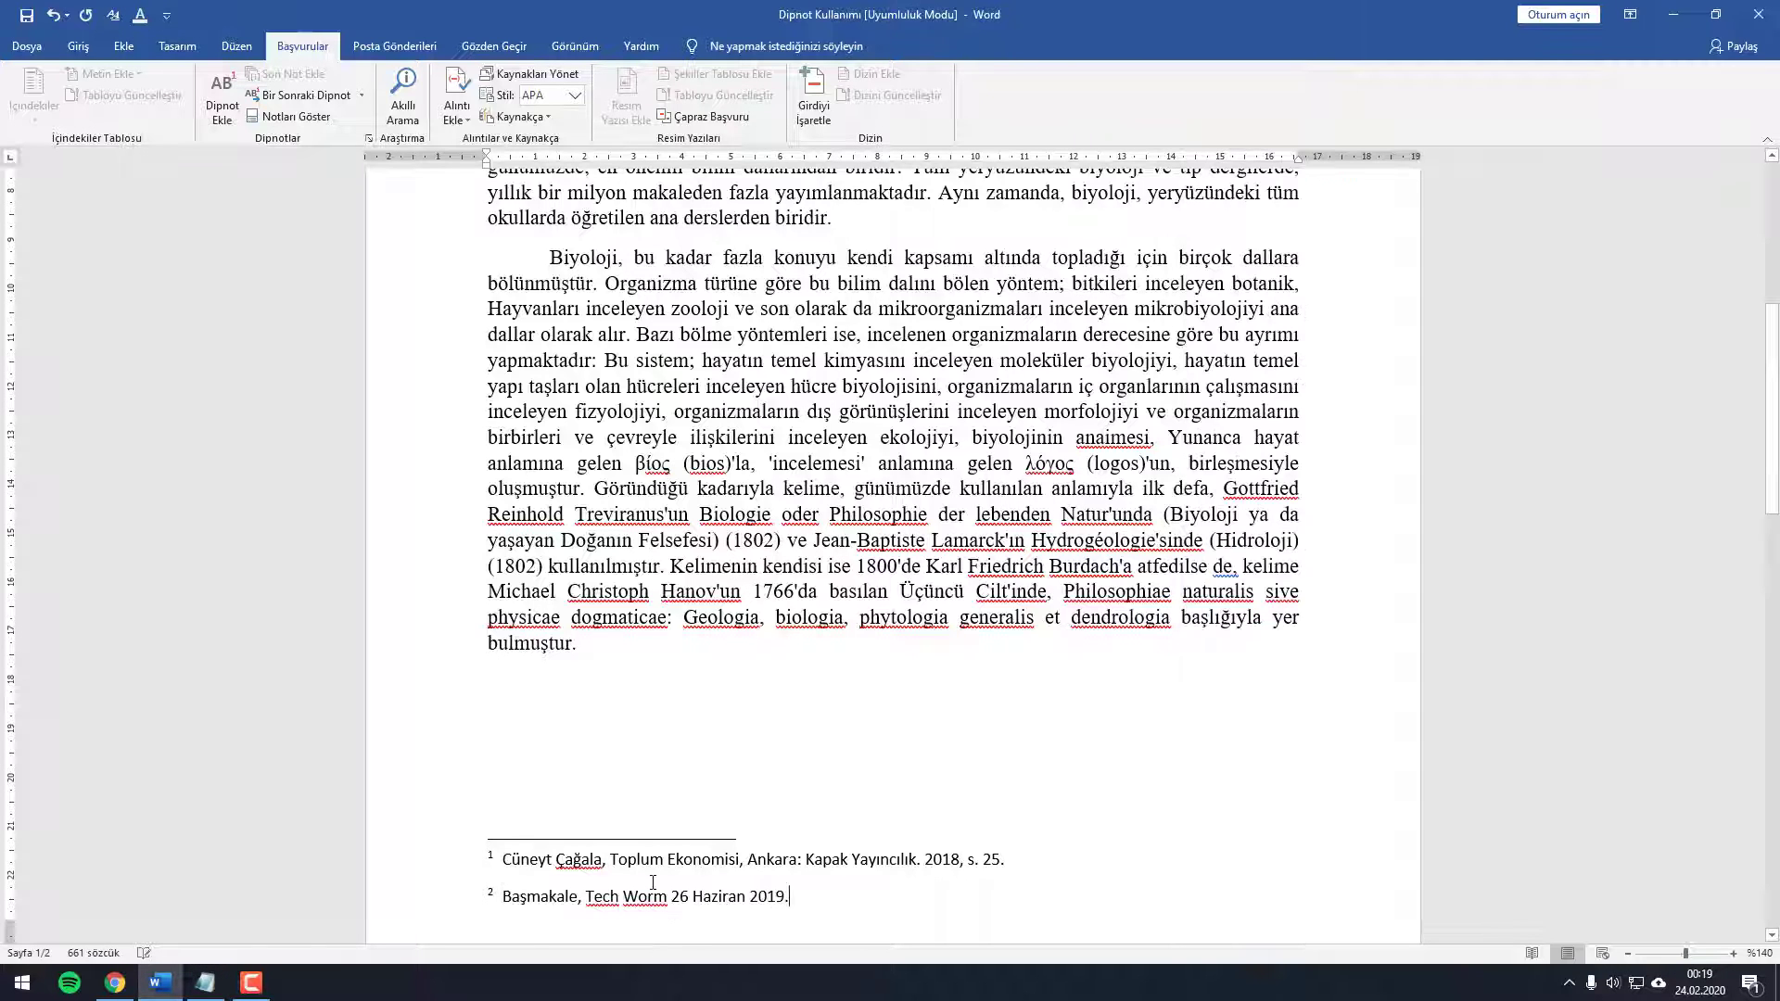
{"action": "scroll", "coordinate": [784, 778], "scroll_direction": "down", "scroll_amount": 1}
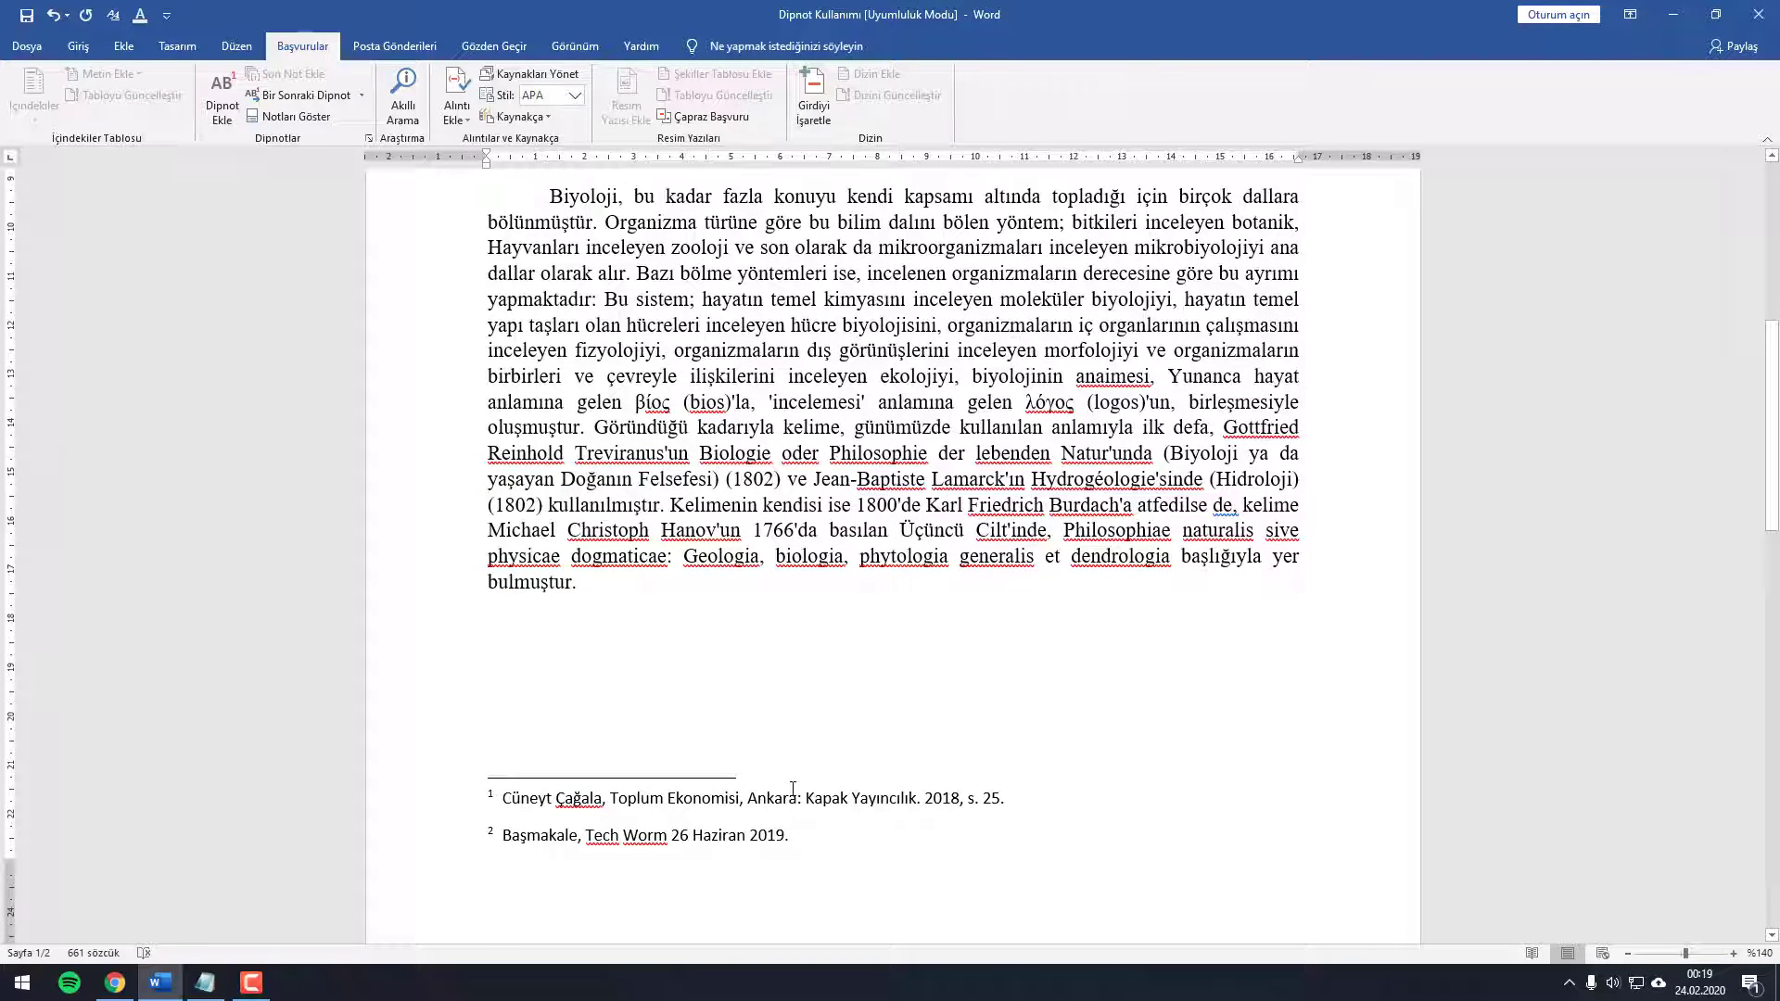
{"action": "scroll", "coordinate": [797, 777], "scroll_direction": "up", "scroll_amount": 2}
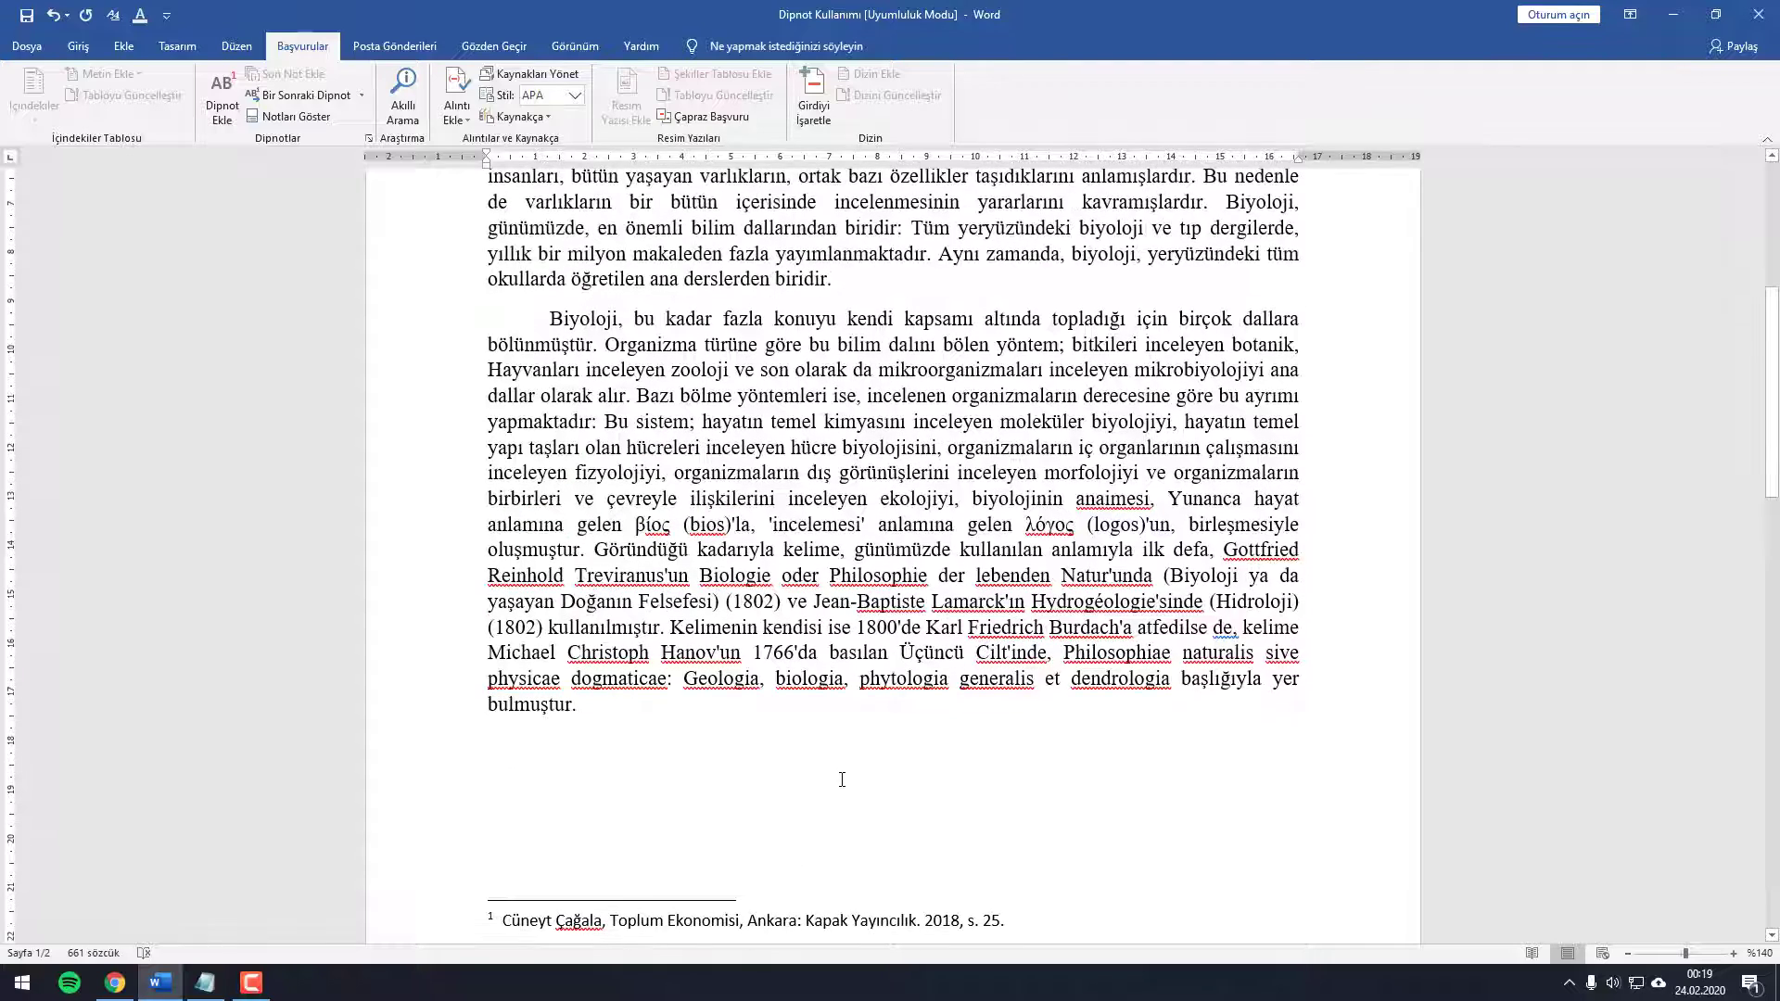
{"action": "scroll", "coordinate": [842, 779], "scroll_direction": "up", "scroll_amount": 1}
{"action": "mouse_move", "coordinate": [605, 405]}
{"action": "left_mouse_down"}
{"action": "mouse_move", "coordinate": [760, 430]}
{"action": "mouse_move", "coordinate": [732, 430]}
{"action": "left_mouse_up"}
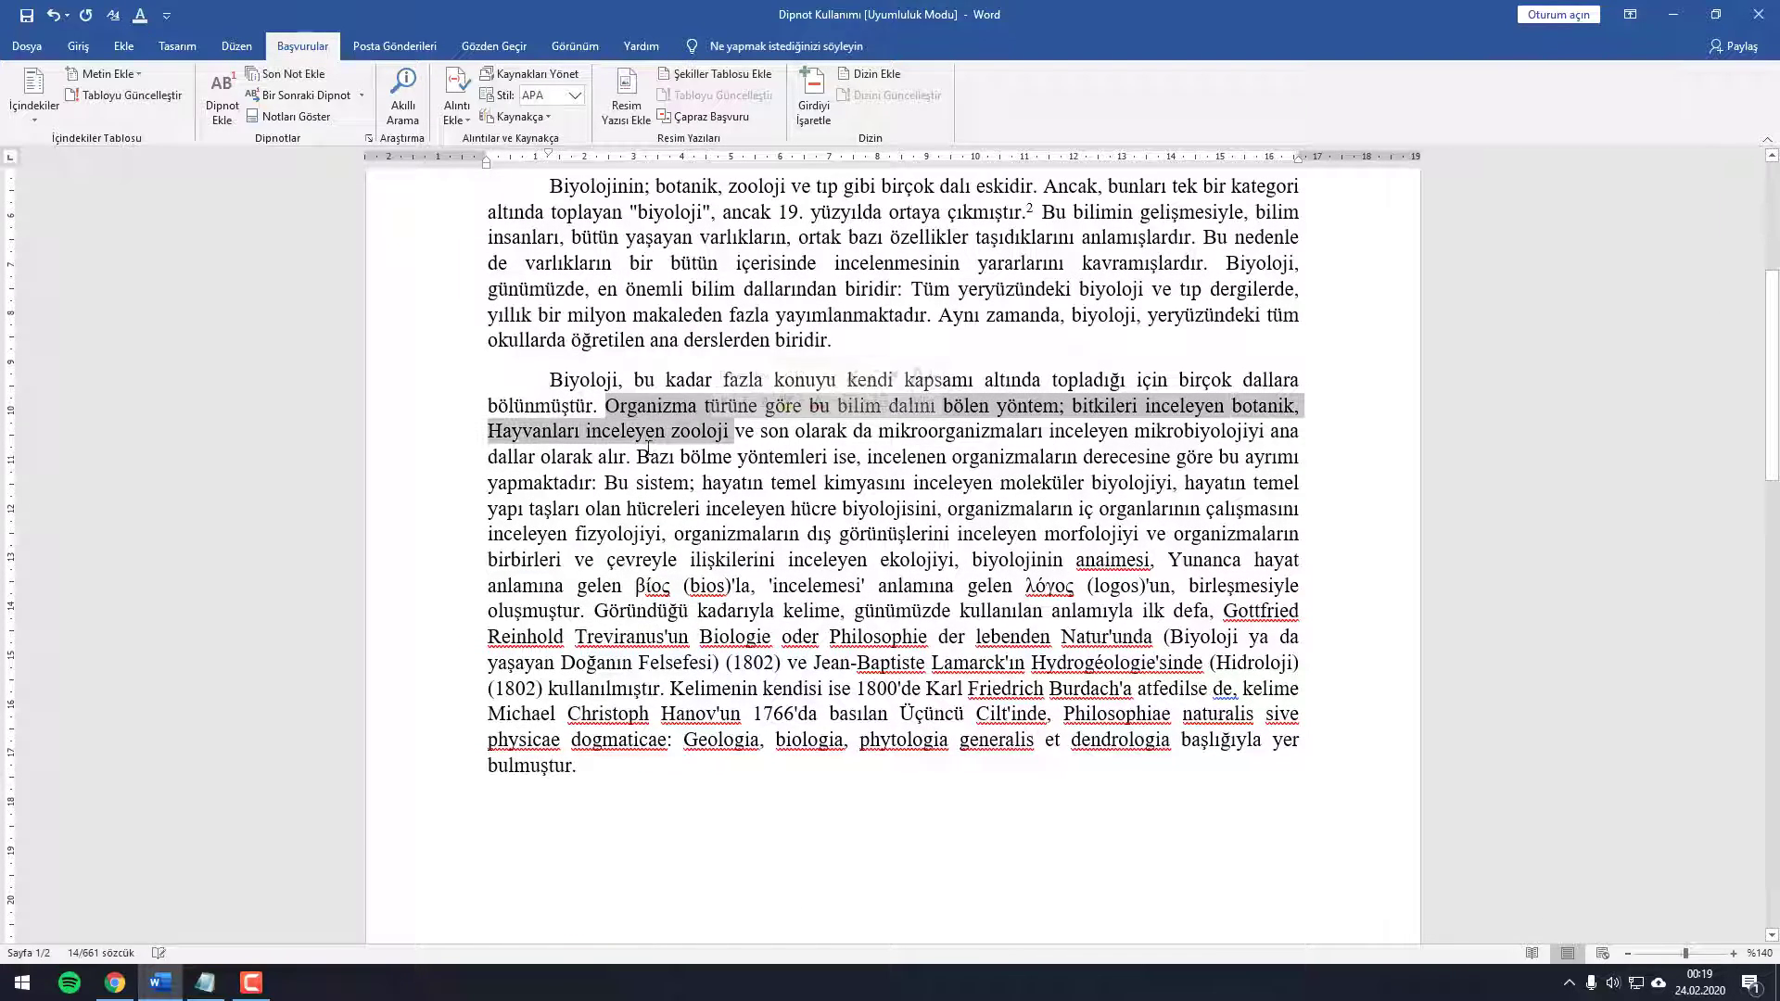
Step: Add footnote 3 after 'alır.' holding 'Sosyal Piyasa Ekonomisi, Adana 2018 s. 215.' from Notepad
{"action": "left_click", "coordinate": [631, 456]}
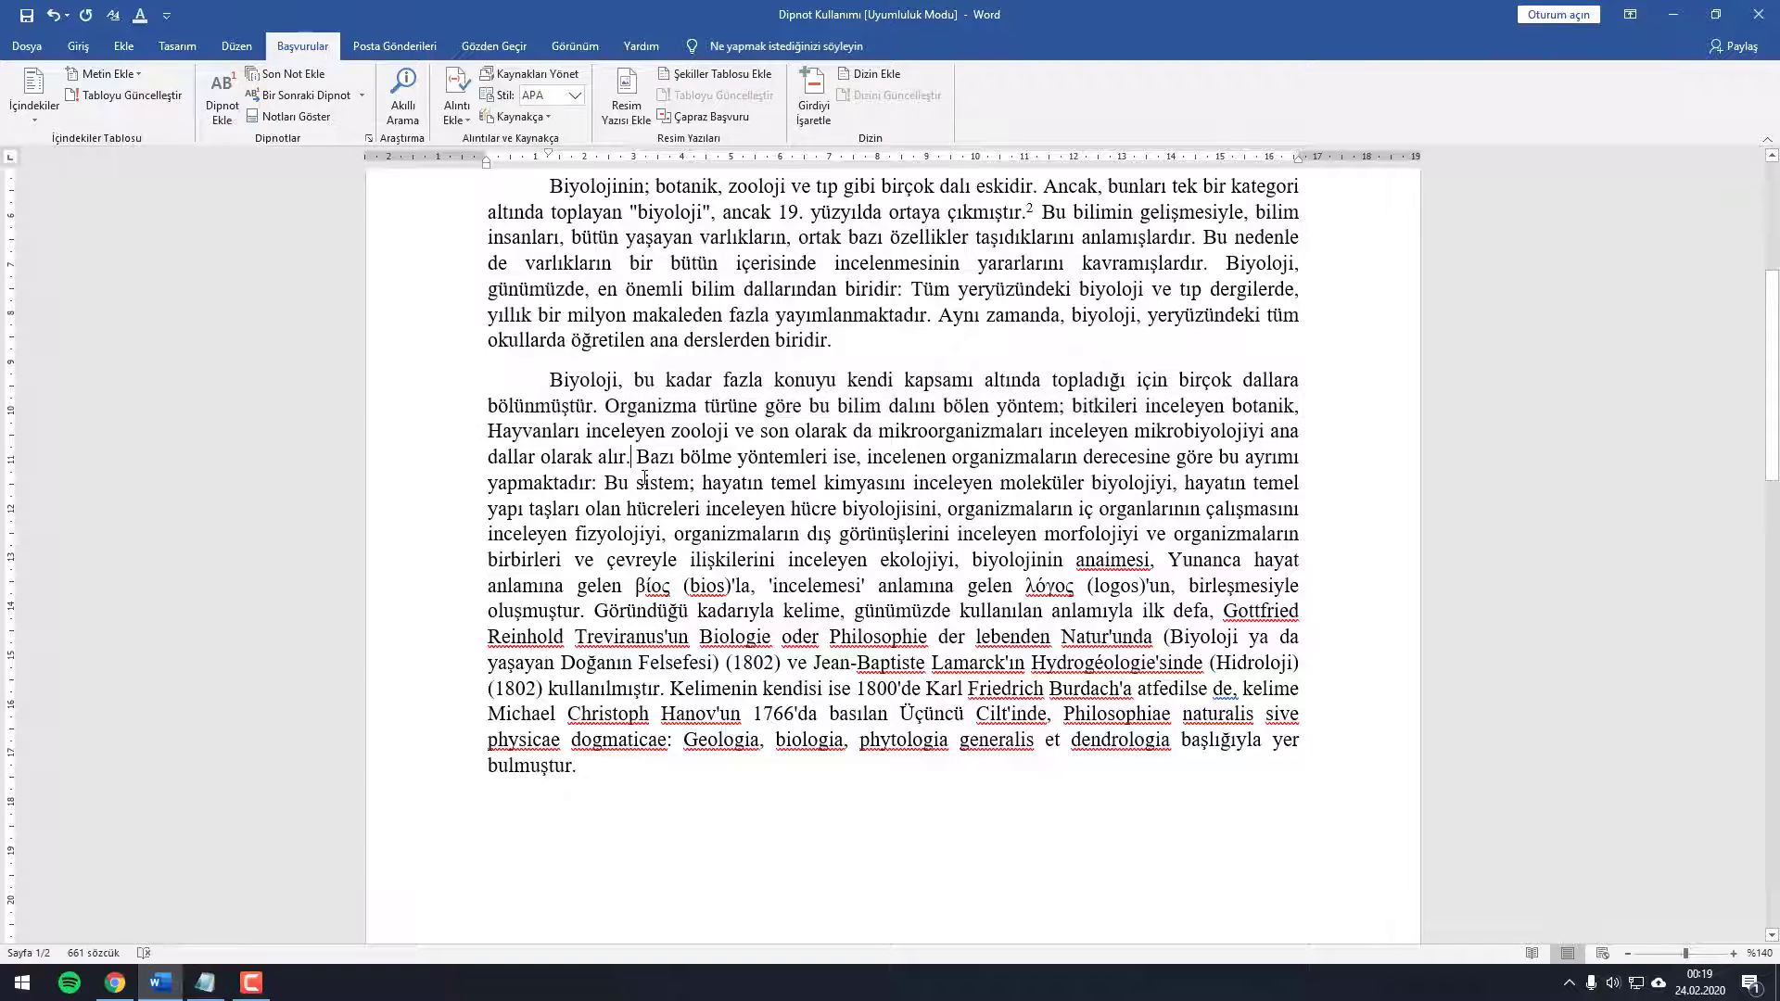
{"action": "left_click", "coordinate": [223, 102]}
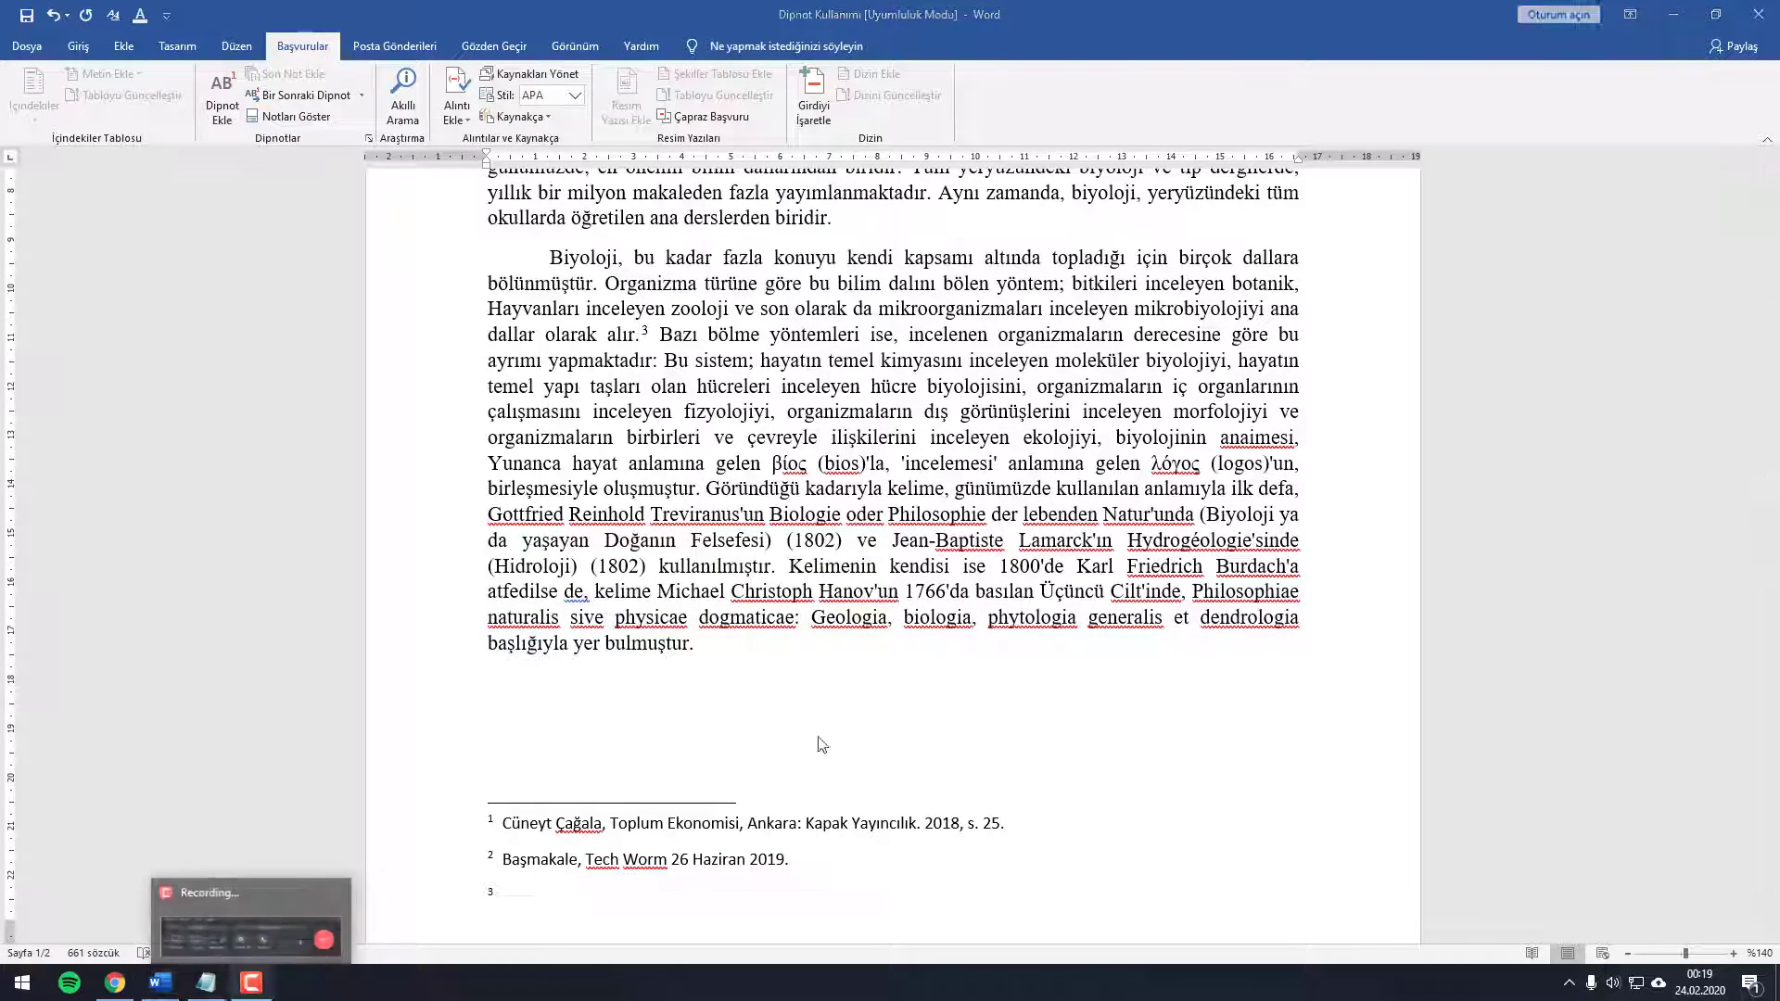
{"action": "left_click", "coordinate": [300, 899]}
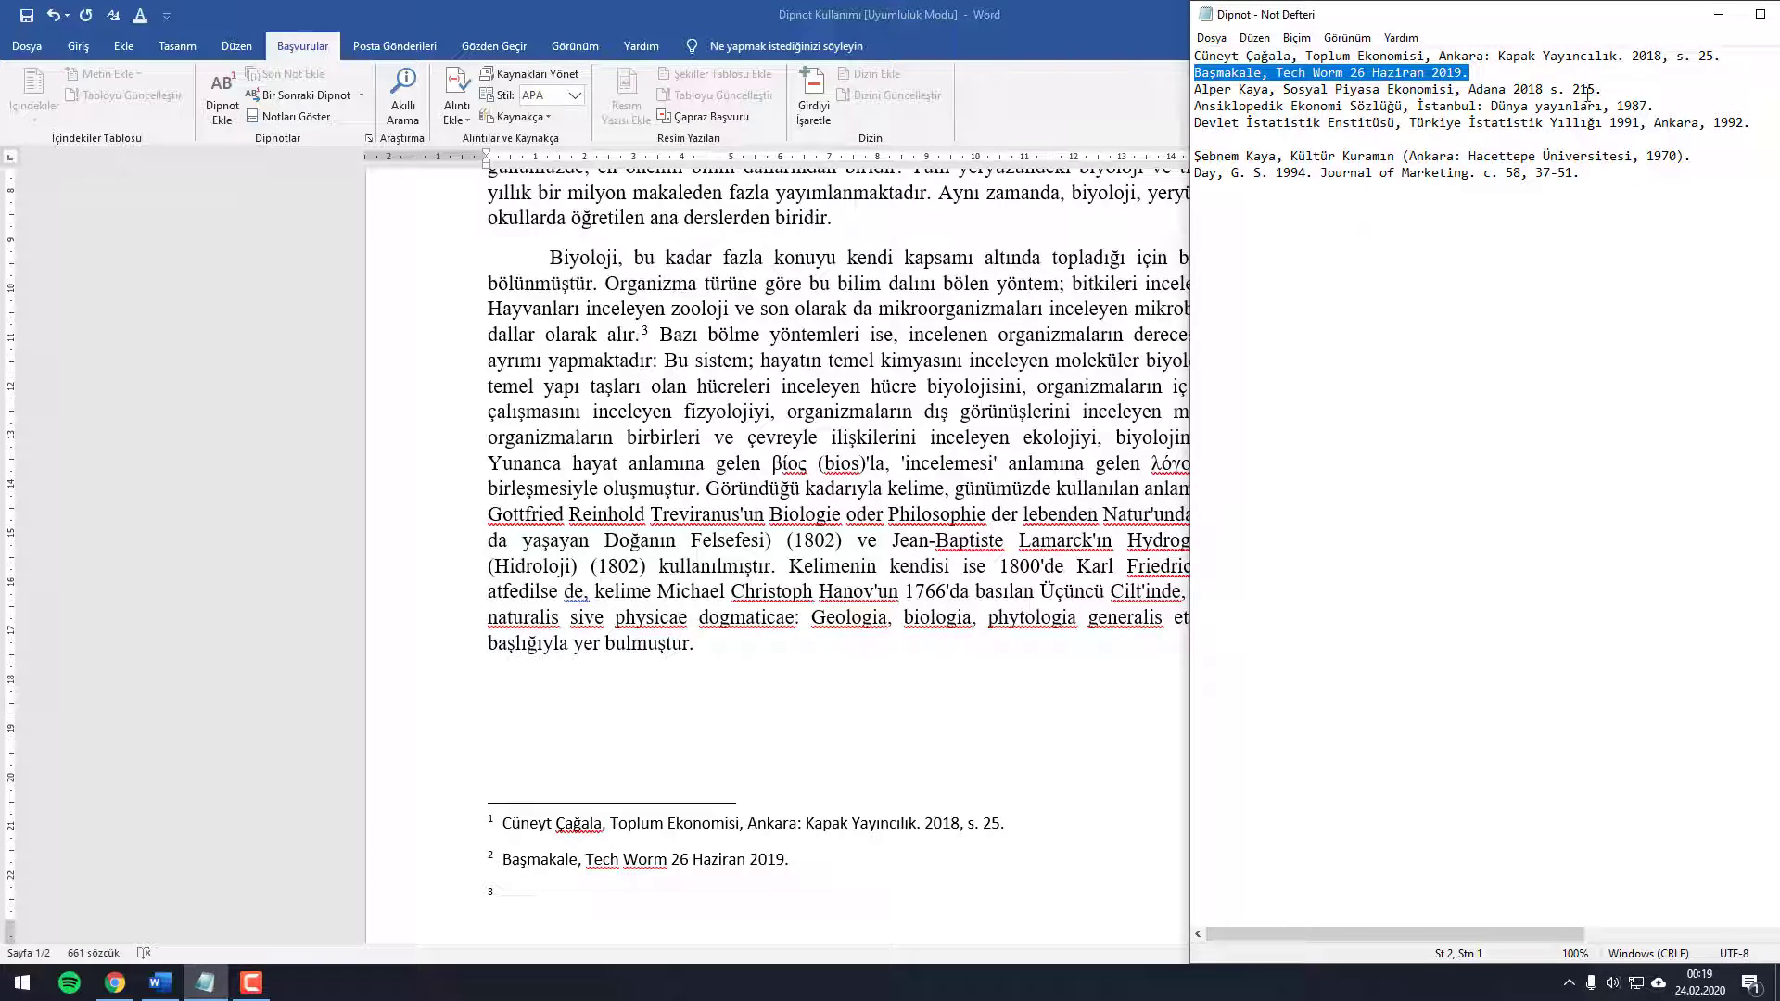
{"action": "left_click_drag", "start_coordinate": [1601, 89], "coordinate": [1193, 89]}
{"action": "key", "text": "ctrl+c"}
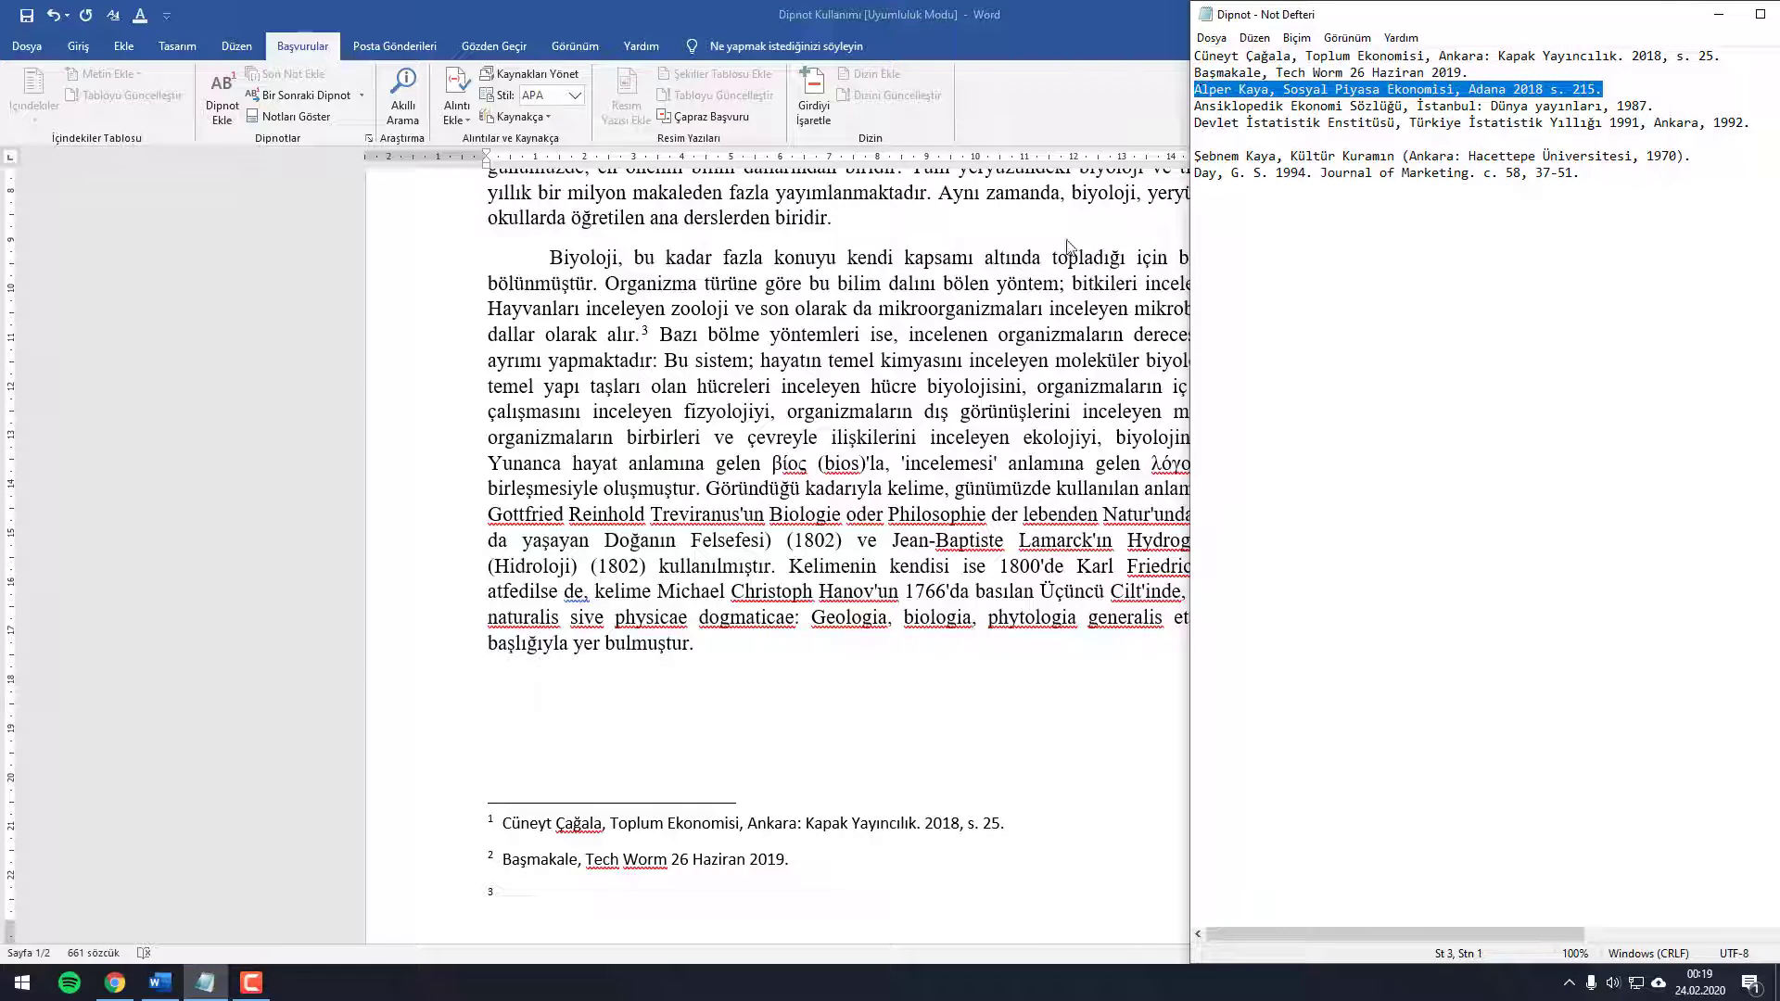
{"action": "left_click", "coordinate": [576, 885]}
{"action": "key", "text": "ctrl+v"}
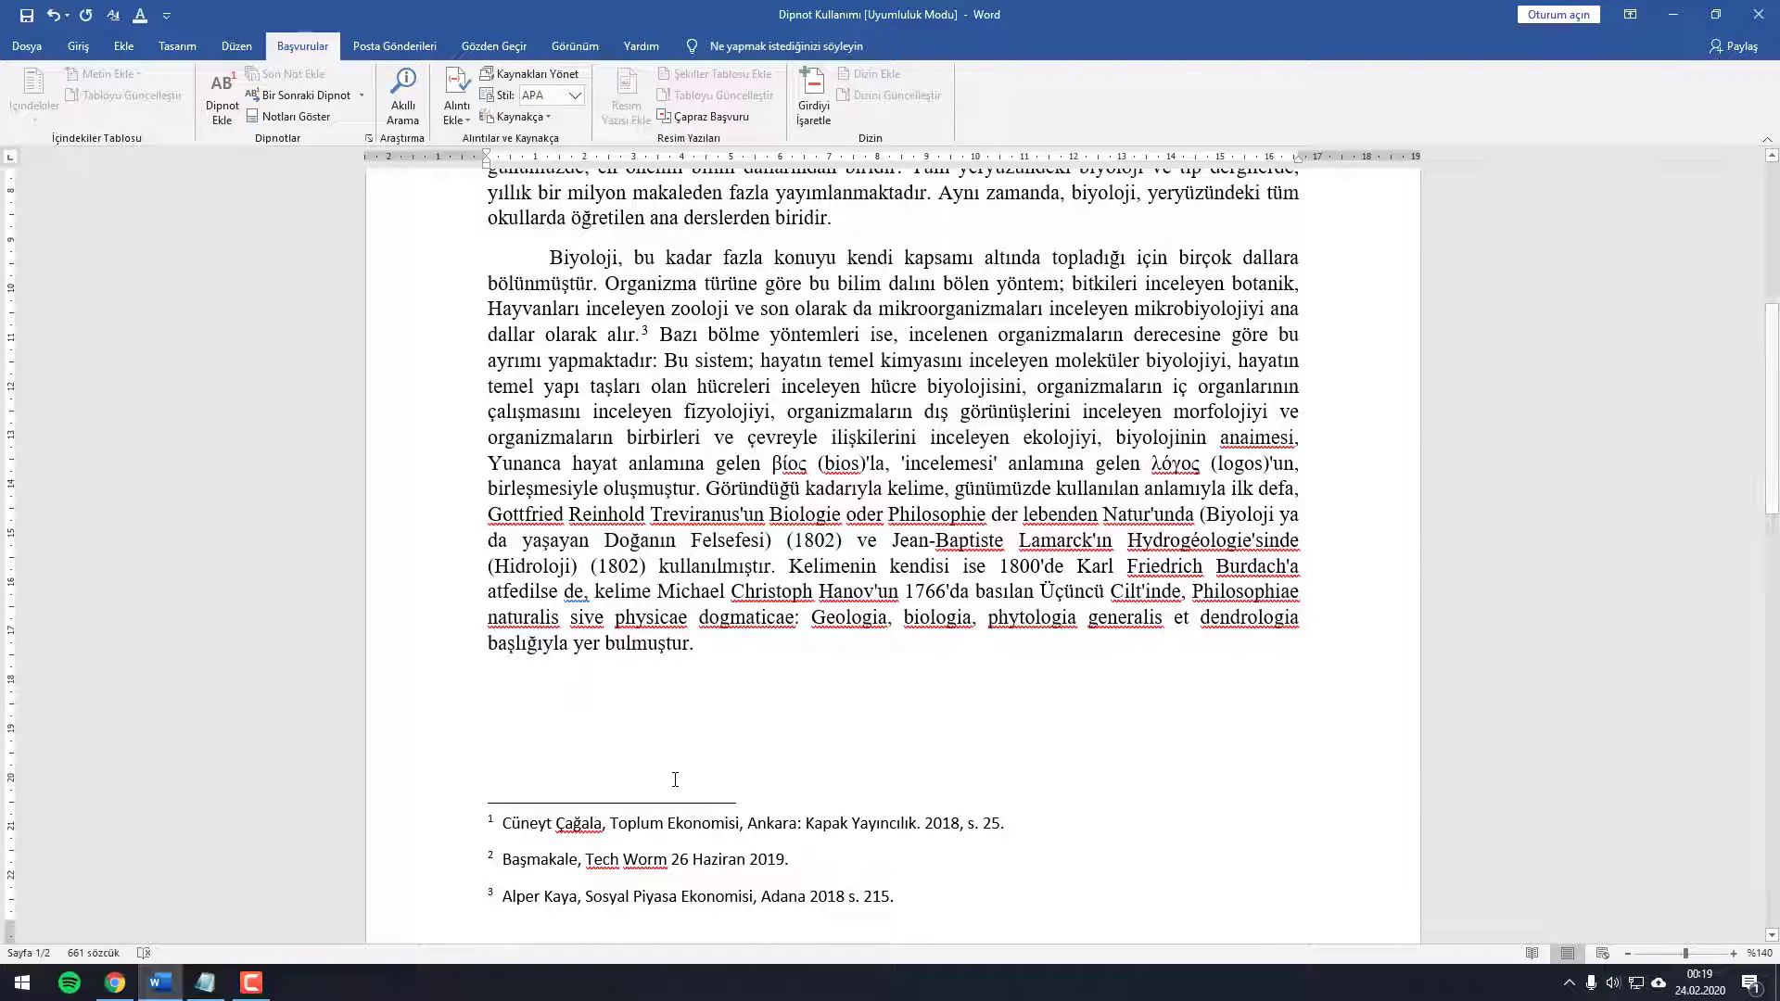
{"action": "scroll", "coordinate": [675, 779], "scroll_direction": "up", "scroll_amount": 3}
{"action": "scroll", "coordinate": [704, 786], "scroll_direction": "up", "scroll_amount": 1}
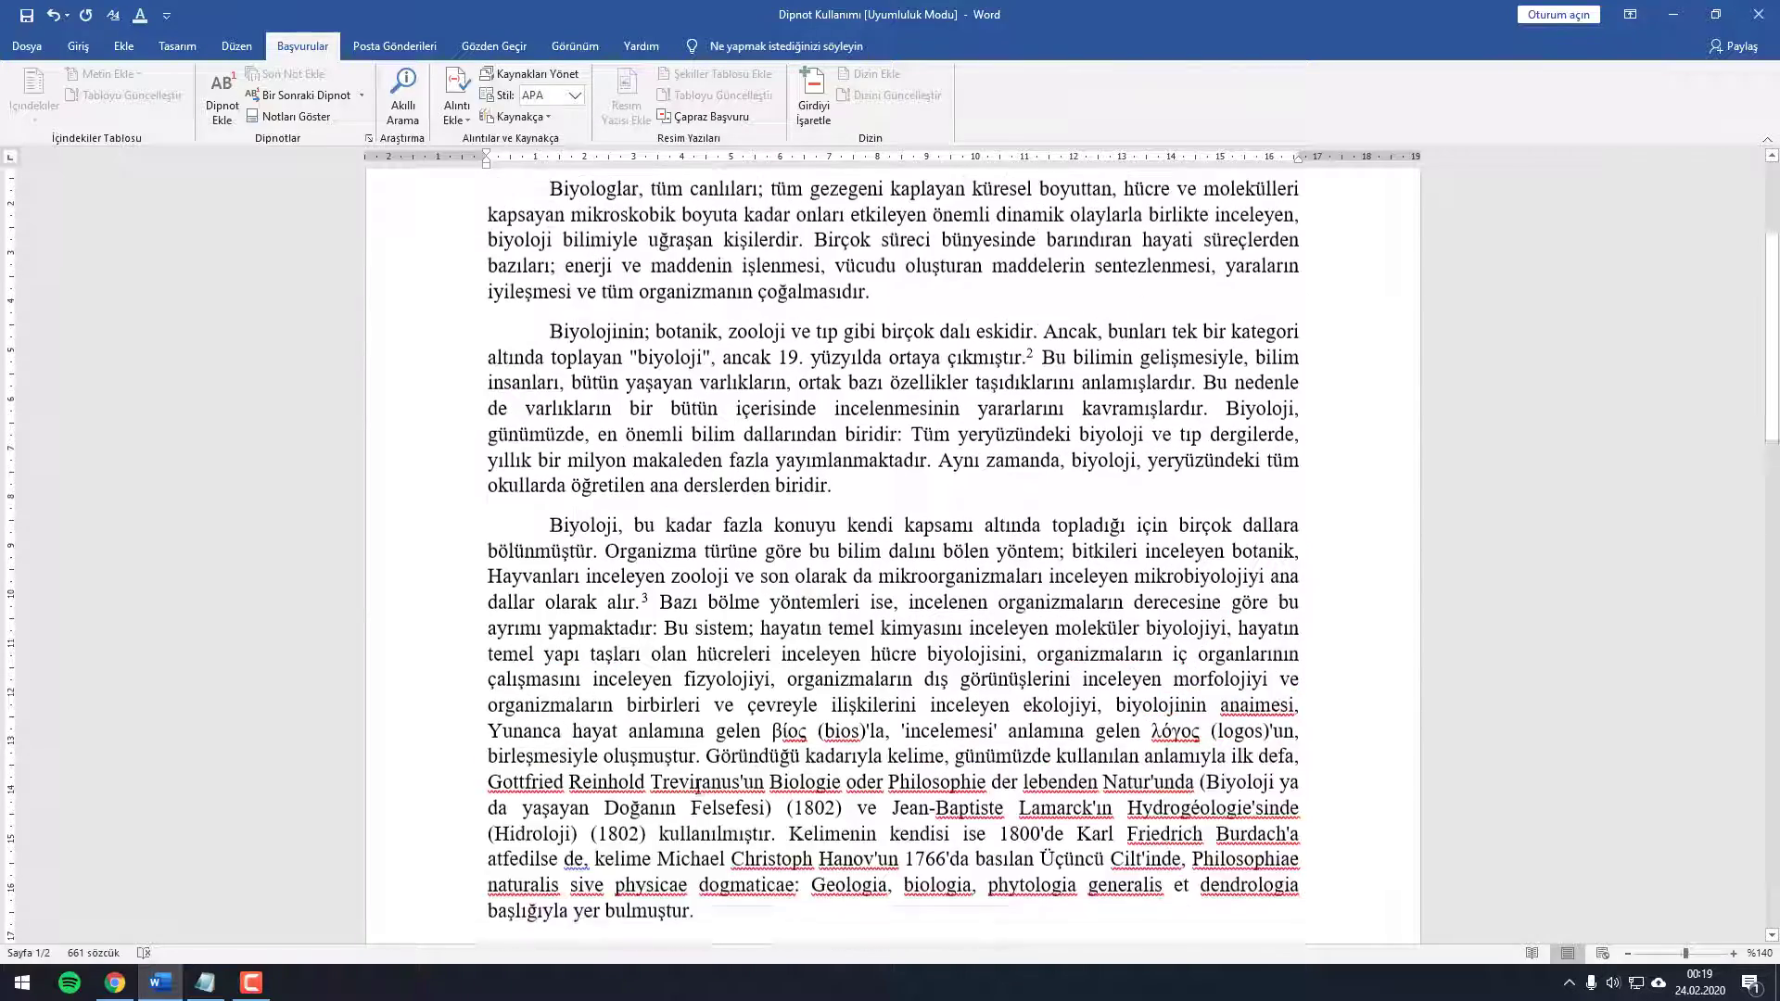
{"action": "scroll", "coordinate": [741, 795], "scroll_direction": "up", "scroll_amount": 1}
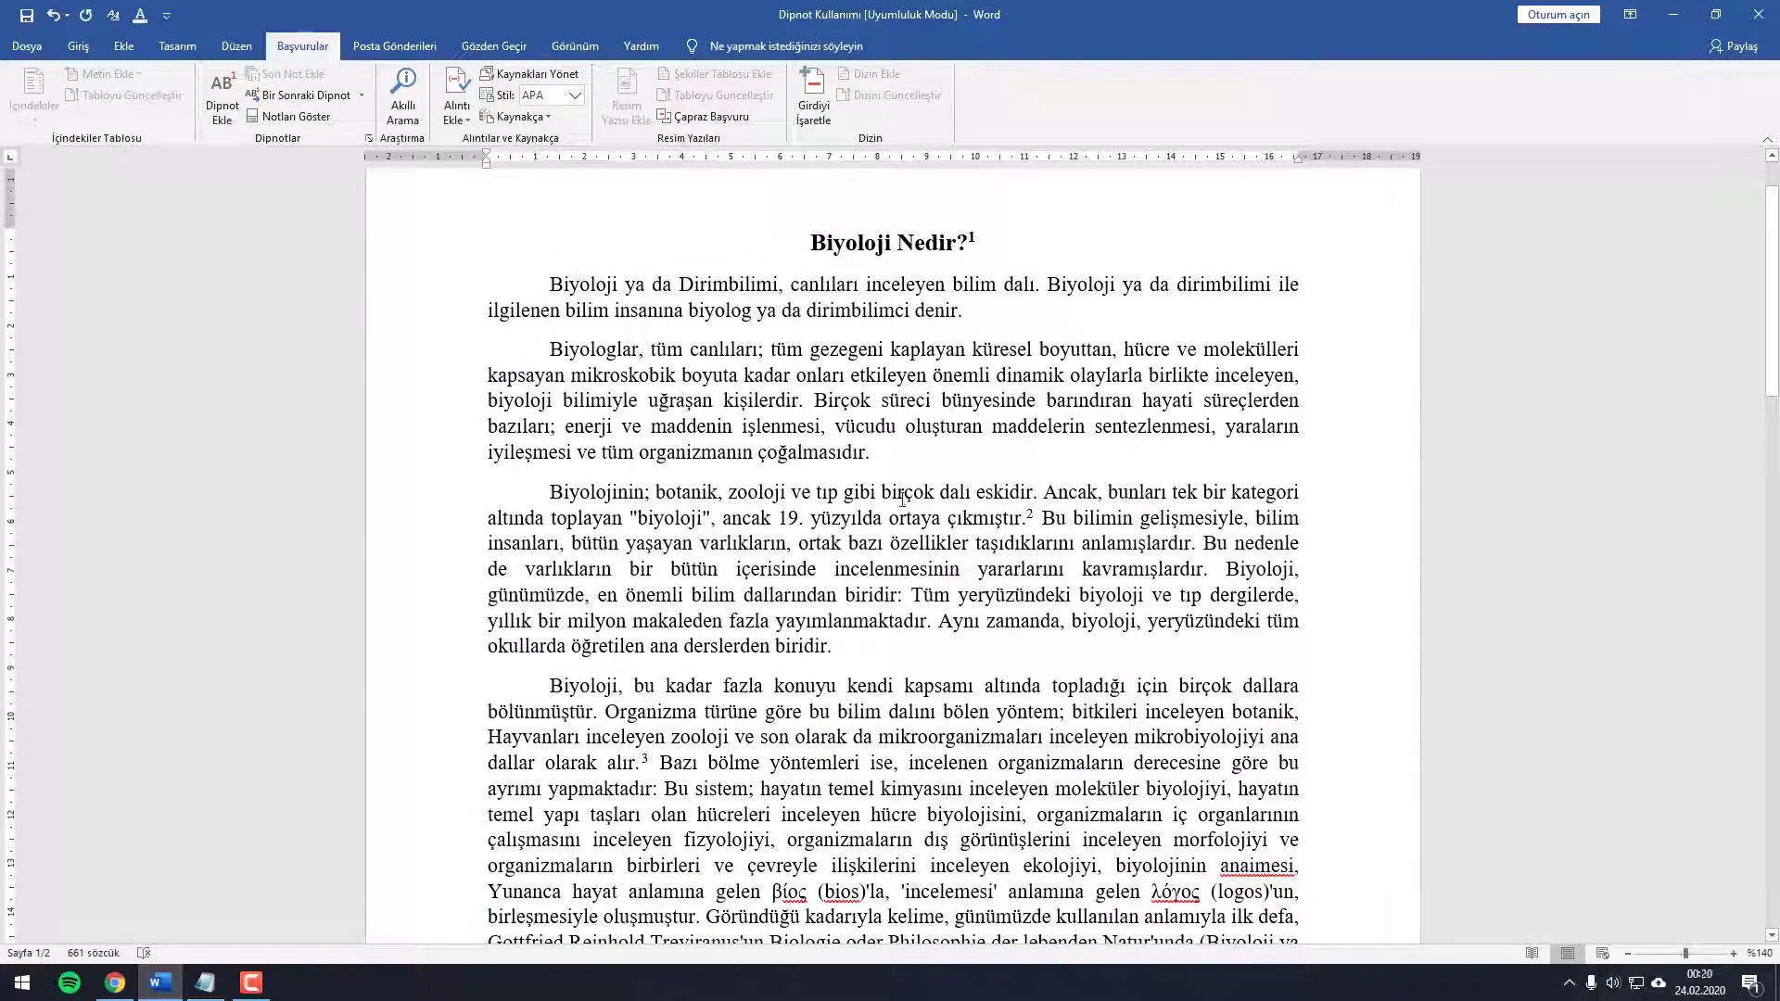
Step: Insert a new footnote right after 'eskidir.'
{"action": "scroll", "coordinate": [865, 552], "scroll_direction": "down", "scroll_amount": 4}
{"action": "scroll", "coordinate": [779, 631], "scroll_direction": "up", "scroll_amount": 3}
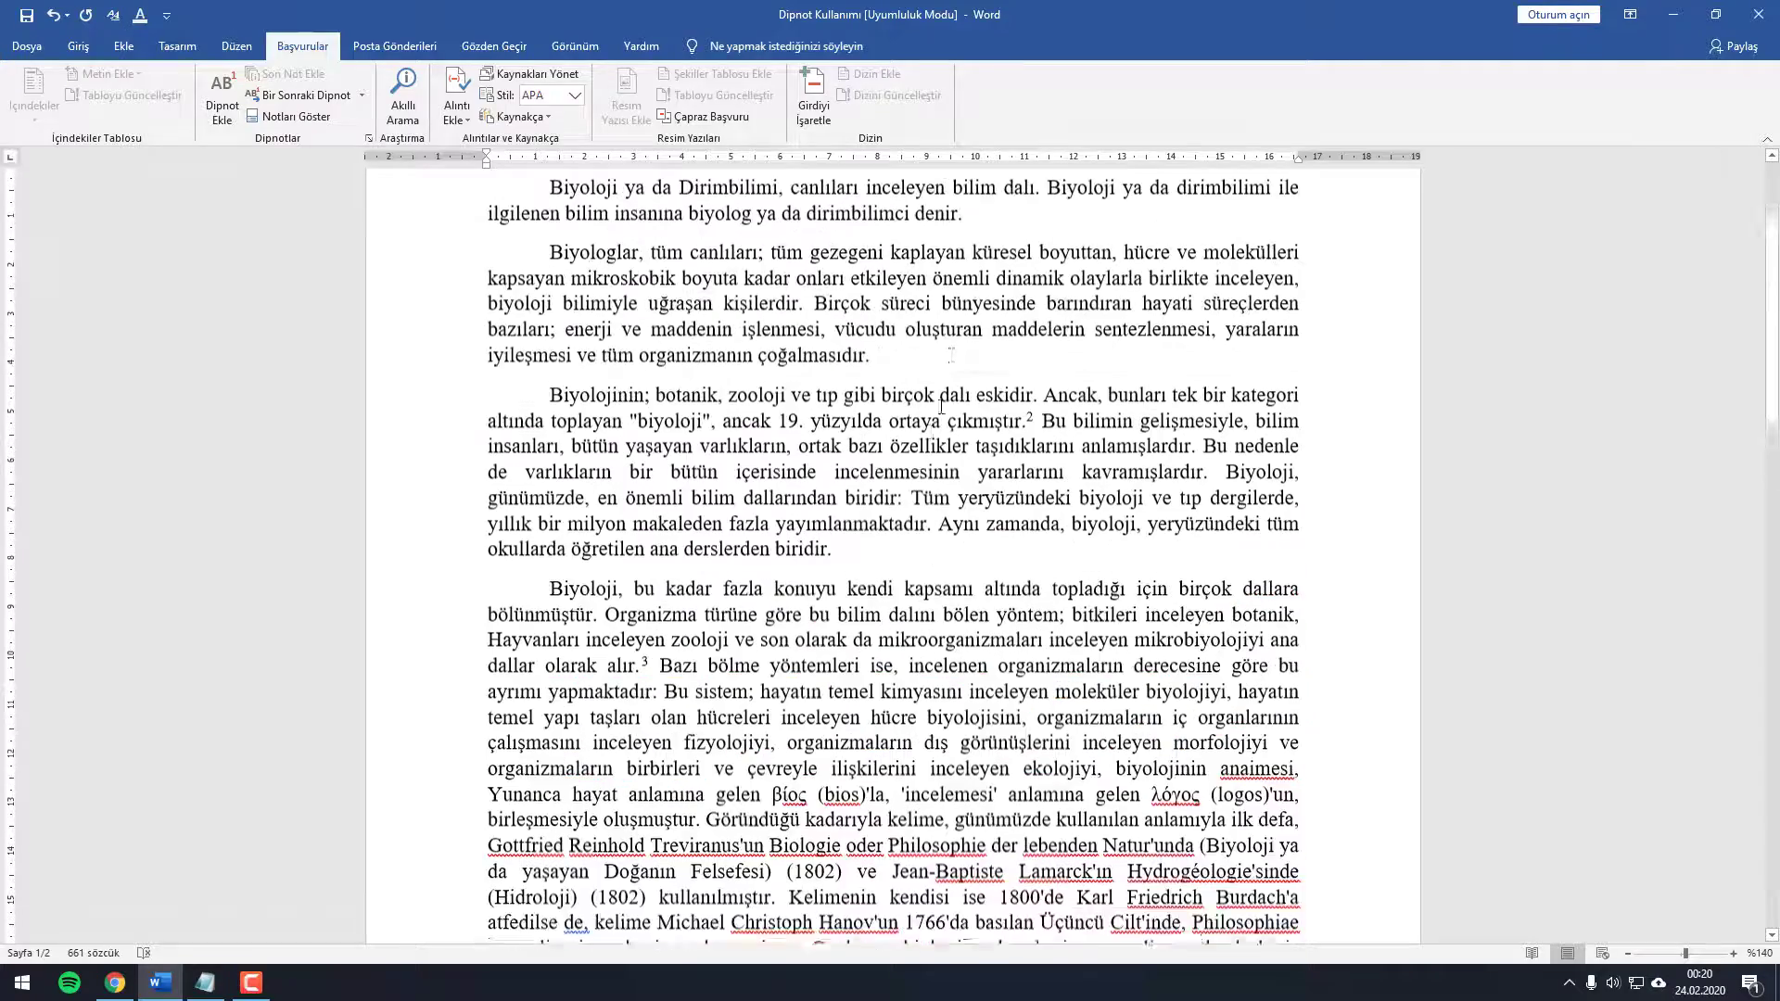
{"action": "scroll", "coordinate": [694, 714], "scroll_direction": "down", "scroll_amount": 3}
{"action": "scroll", "coordinate": [693, 715], "scroll_direction": "down", "scroll_amount": 3}
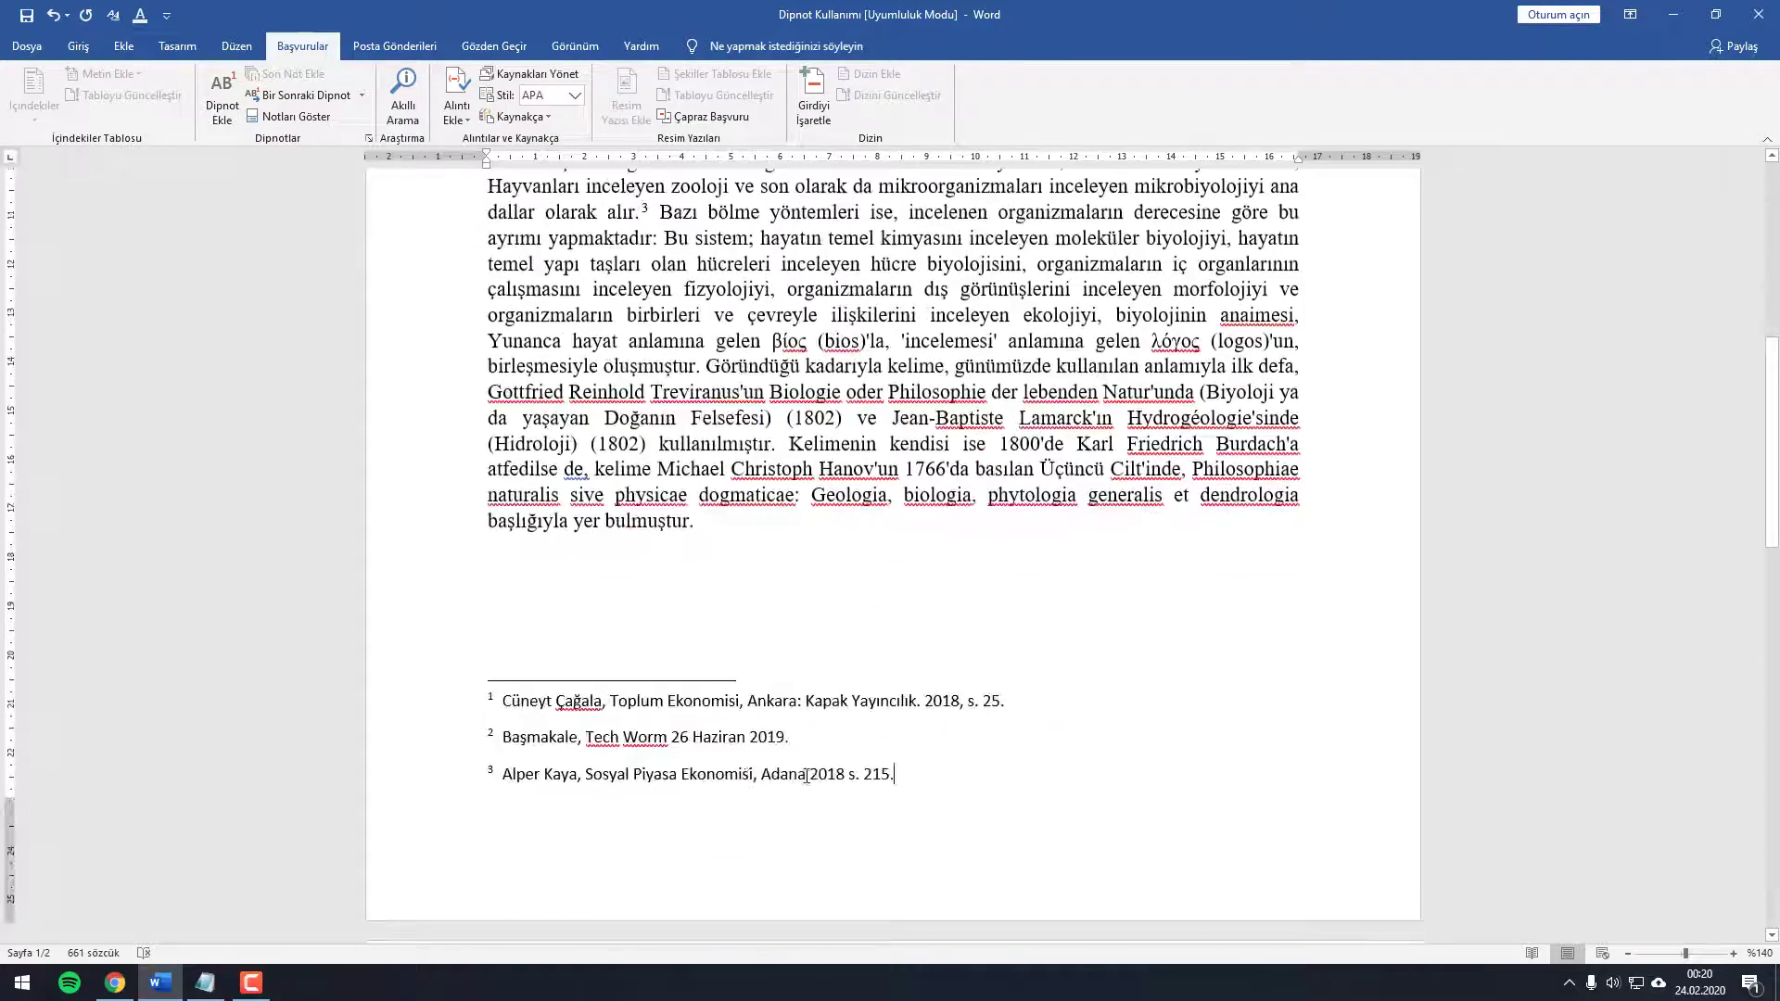
{"action": "scroll", "coordinate": [760, 742], "scroll_direction": "up", "scroll_amount": 3}
{"action": "scroll", "coordinate": [834, 763], "scroll_direction": "up", "scroll_amount": 4}
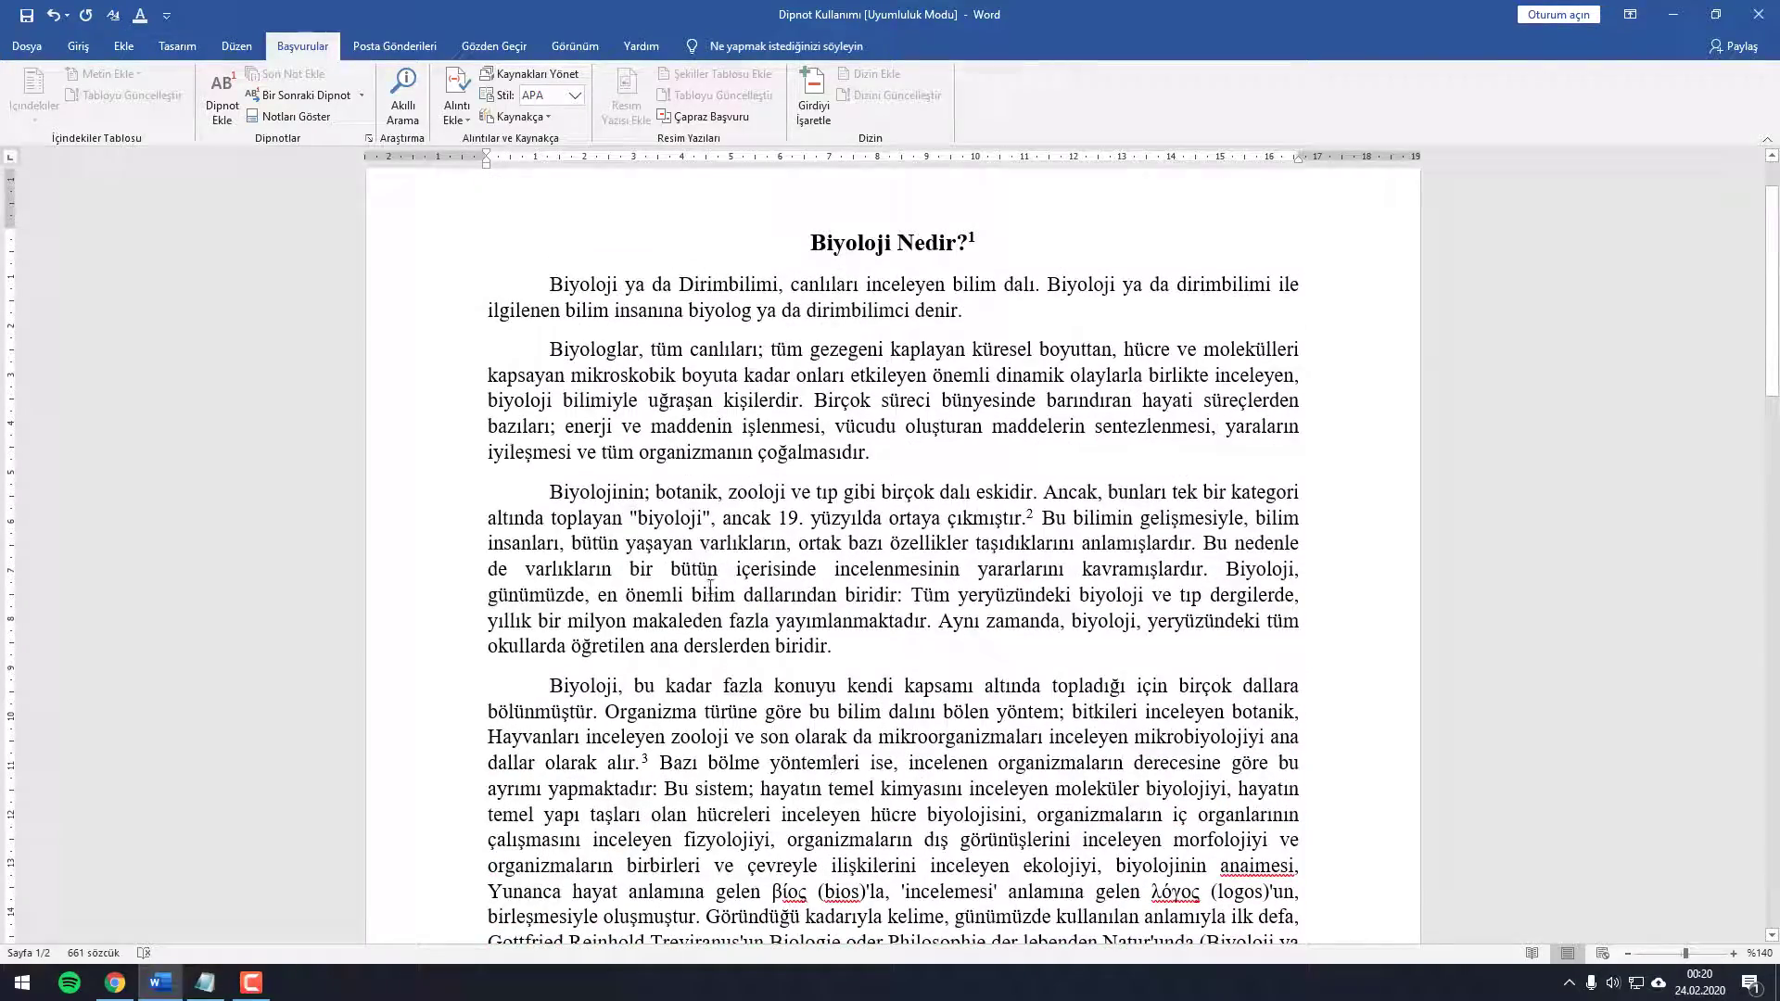
{"action": "left_click_drag", "start_coordinate": [550, 494], "coordinate": [1037, 492]}
{"action": "left_click", "coordinate": [1043, 492]}
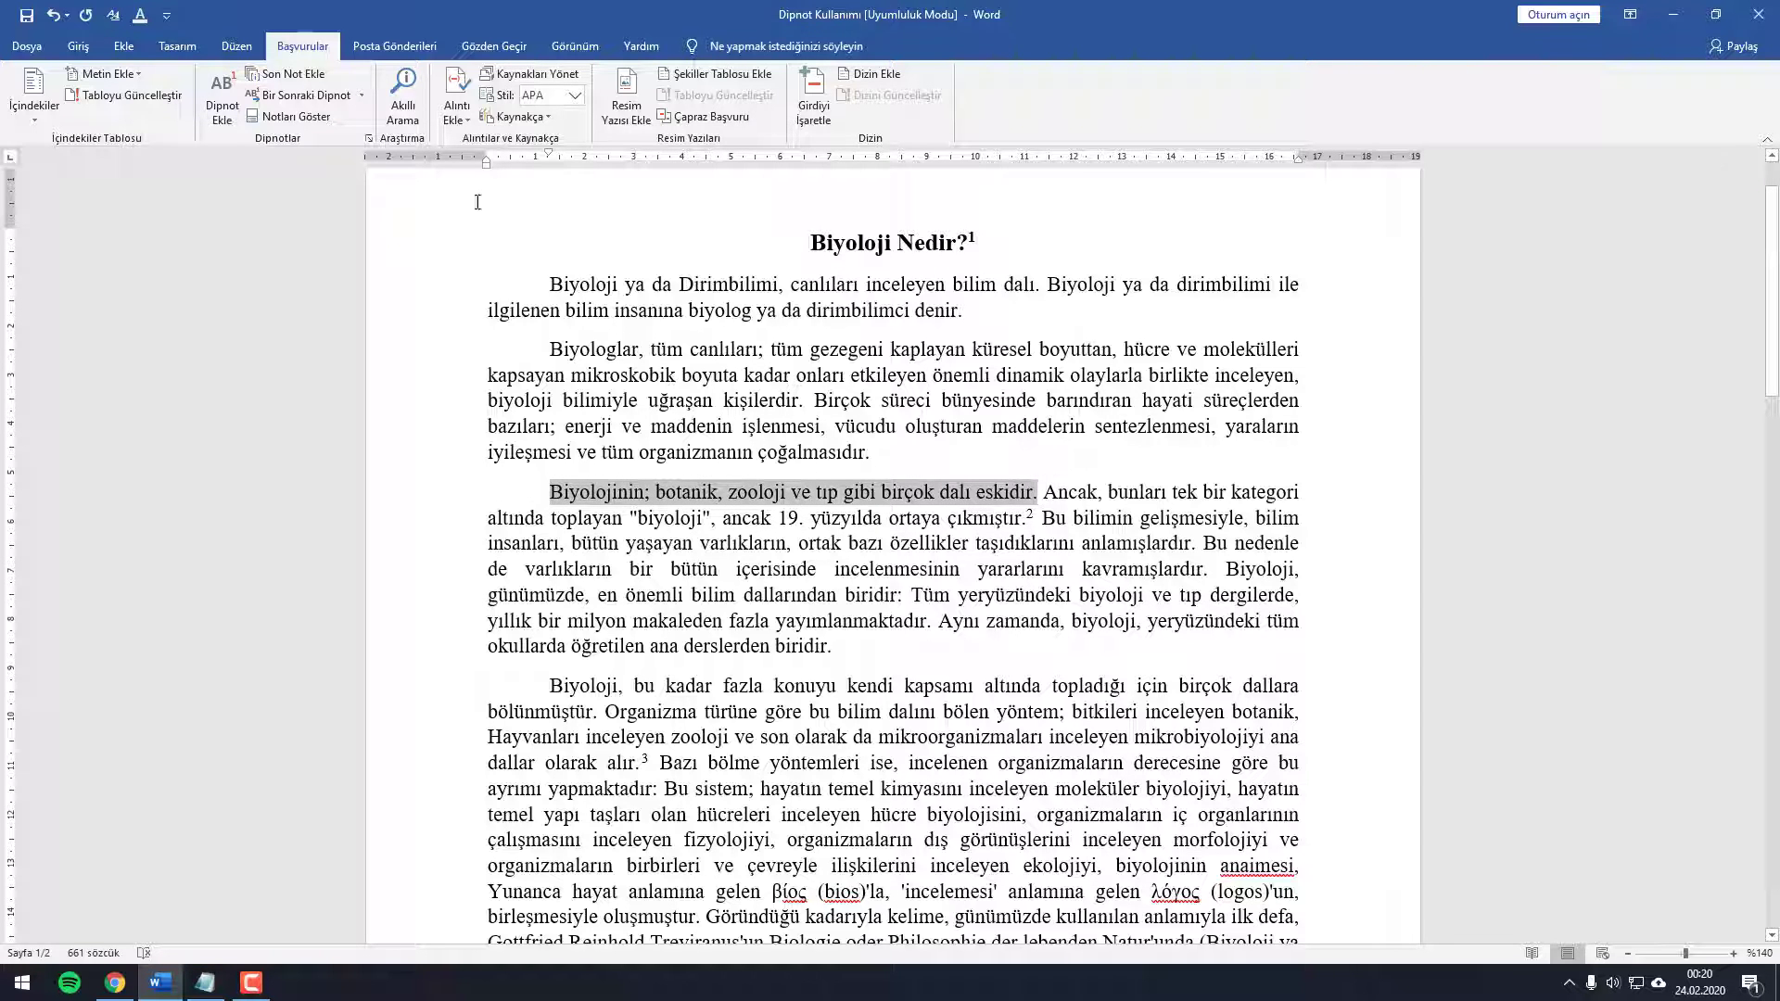
{"action": "left_click", "coordinate": [223, 105]}
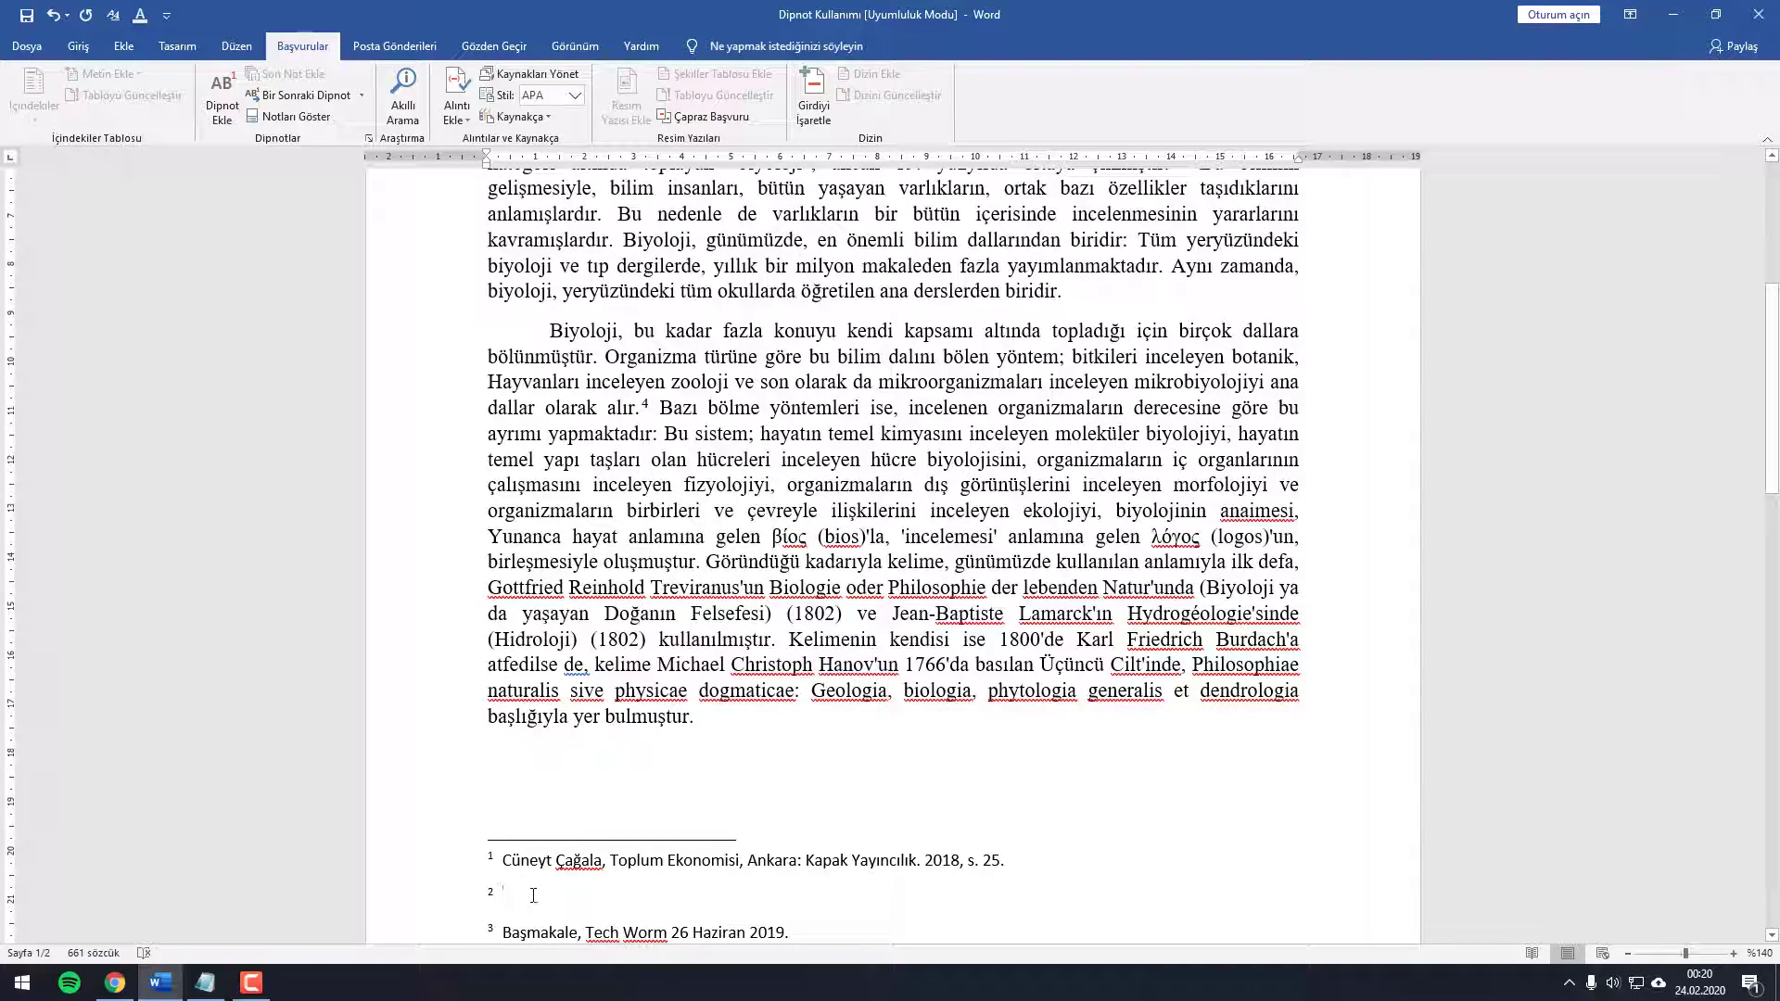
Step: Fill the new footnote 2 with 'Ansiklopedik Ekonomi Sözlüğü, İstanbul: Dünya yayınları, 1987.' from Notepad
{"action": "scroll", "coordinate": [986, 542], "scroll_direction": "up", "scroll_amount": 2}
{"action": "scroll", "coordinate": [986, 542], "scroll_direction": "up", "scroll_amount": 3}
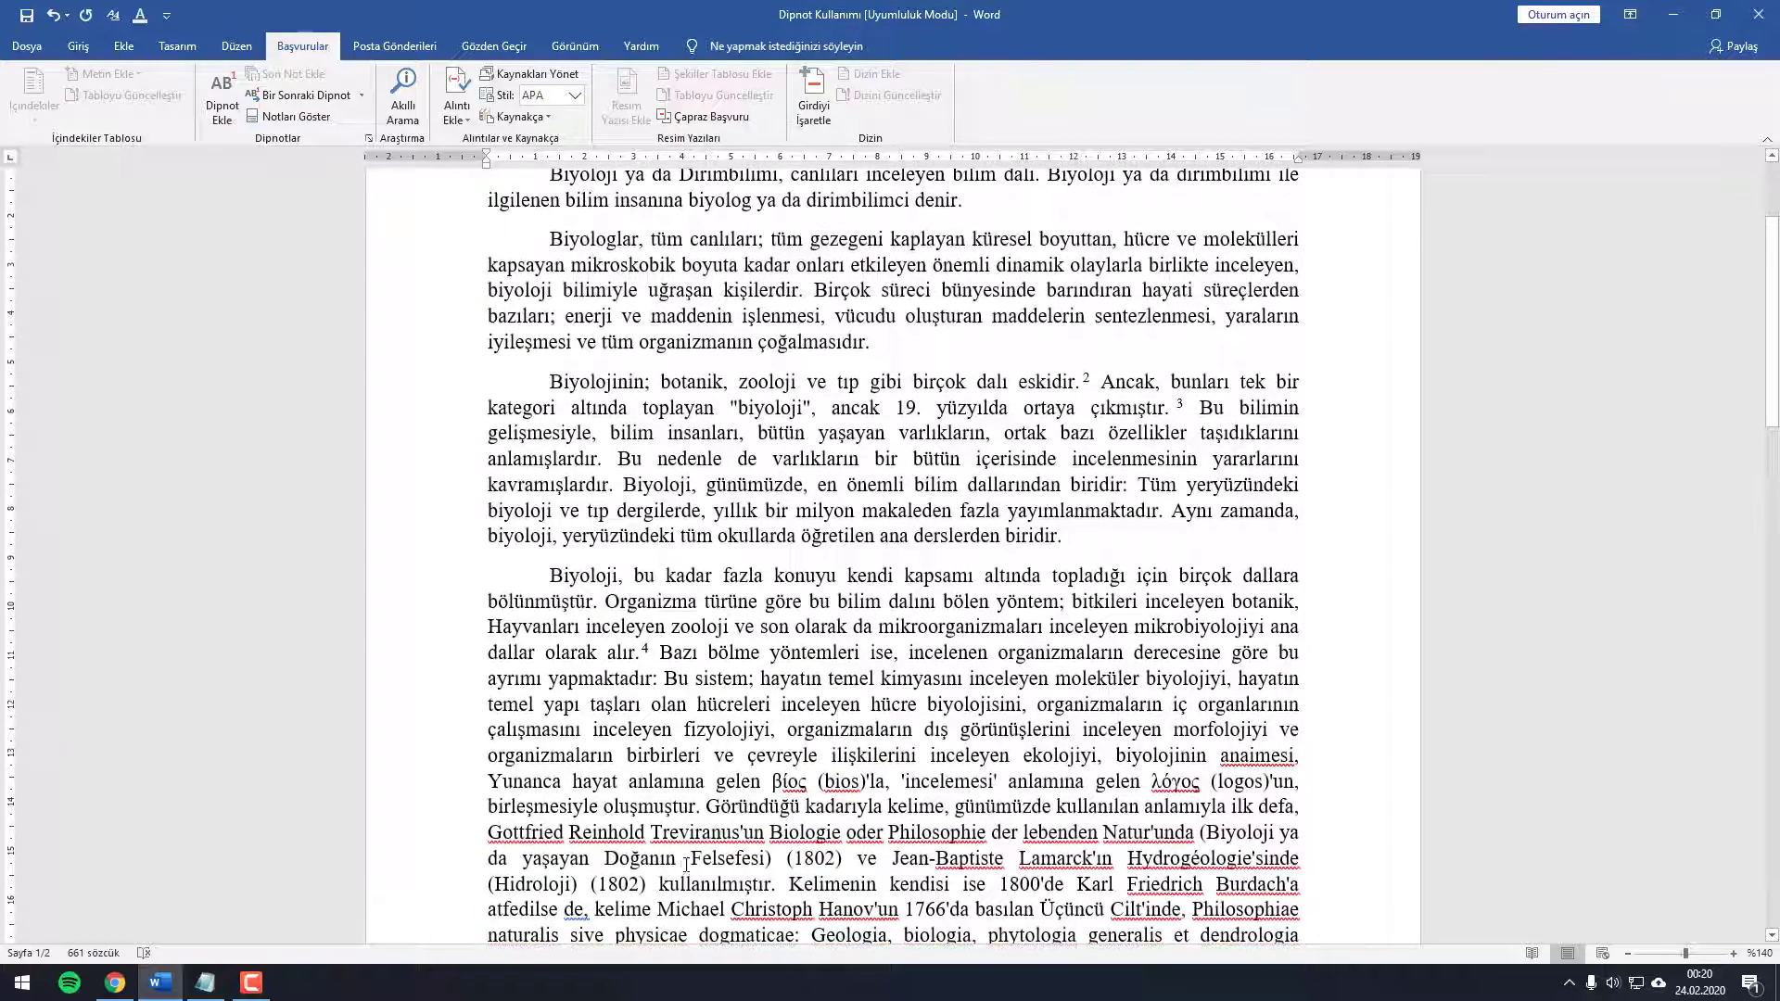
{"action": "scroll", "coordinate": [986, 542], "scroll_direction": "up", "scroll_amount": 1}
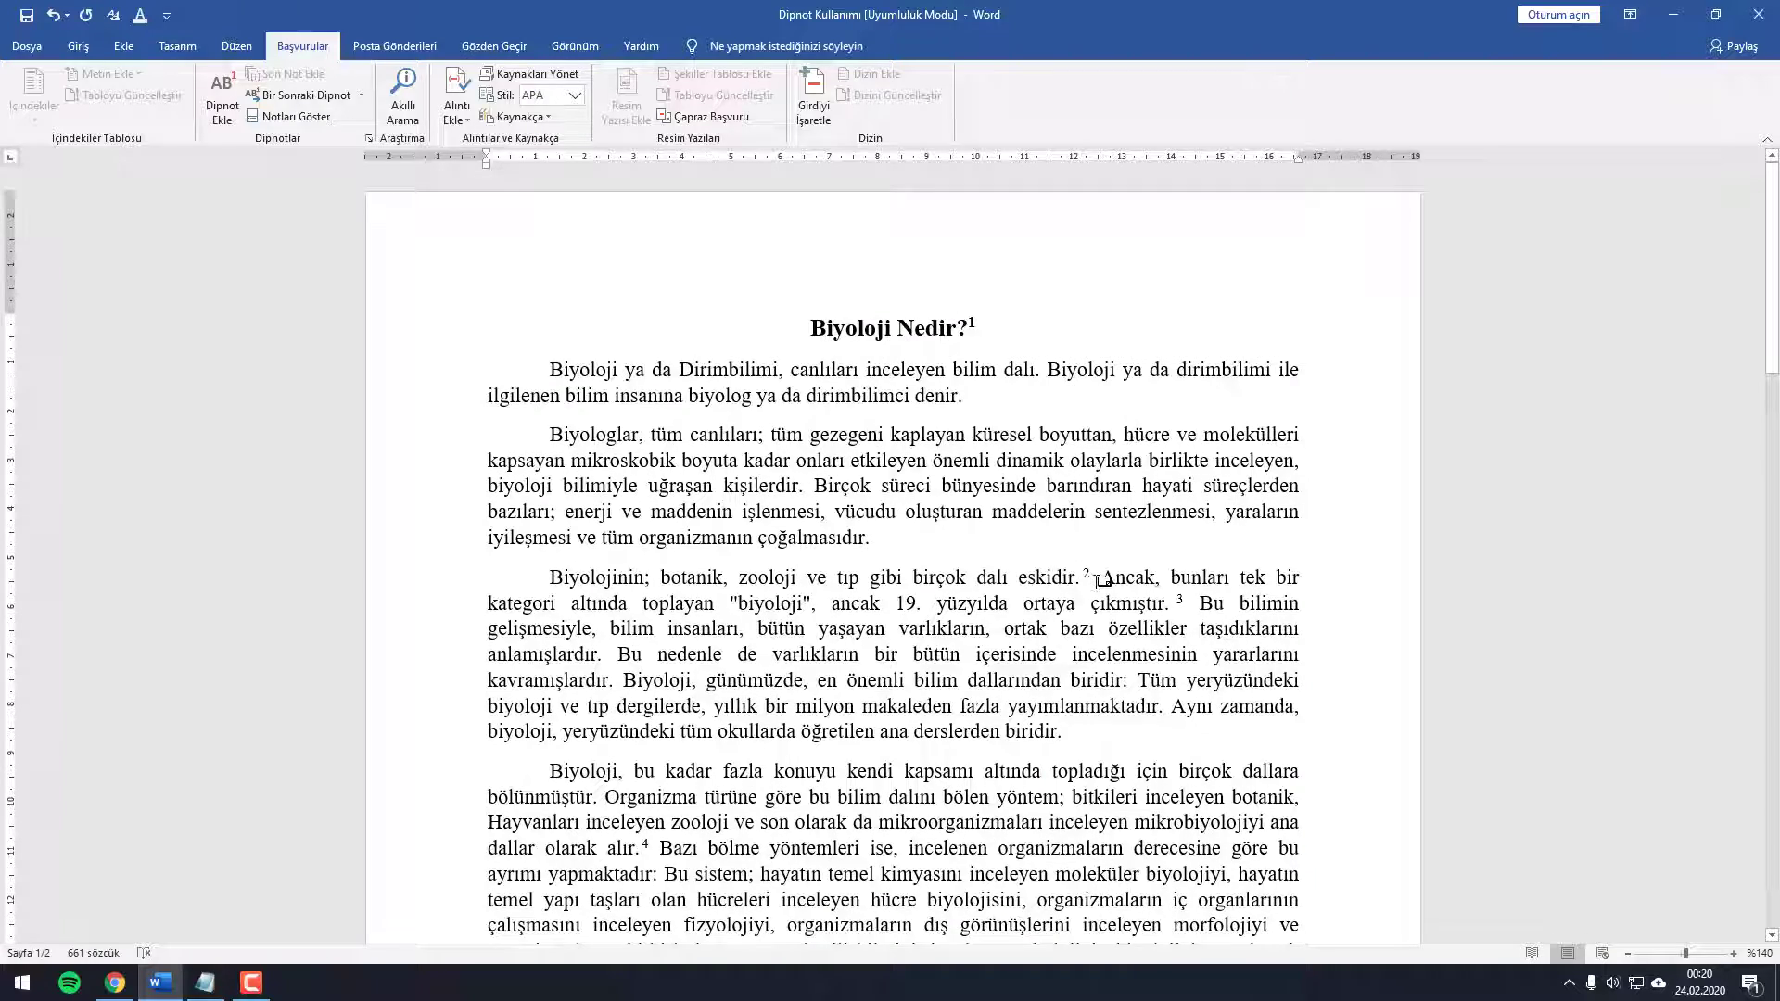
{"action": "scroll", "coordinate": [861, 646], "scroll_direction": "down", "scroll_amount": 4}
{"action": "scroll", "coordinate": [861, 646], "scroll_direction": "down", "scroll_amount": 3}
{"action": "scroll", "coordinate": [779, 649], "scroll_direction": "down", "scroll_amount": 1}
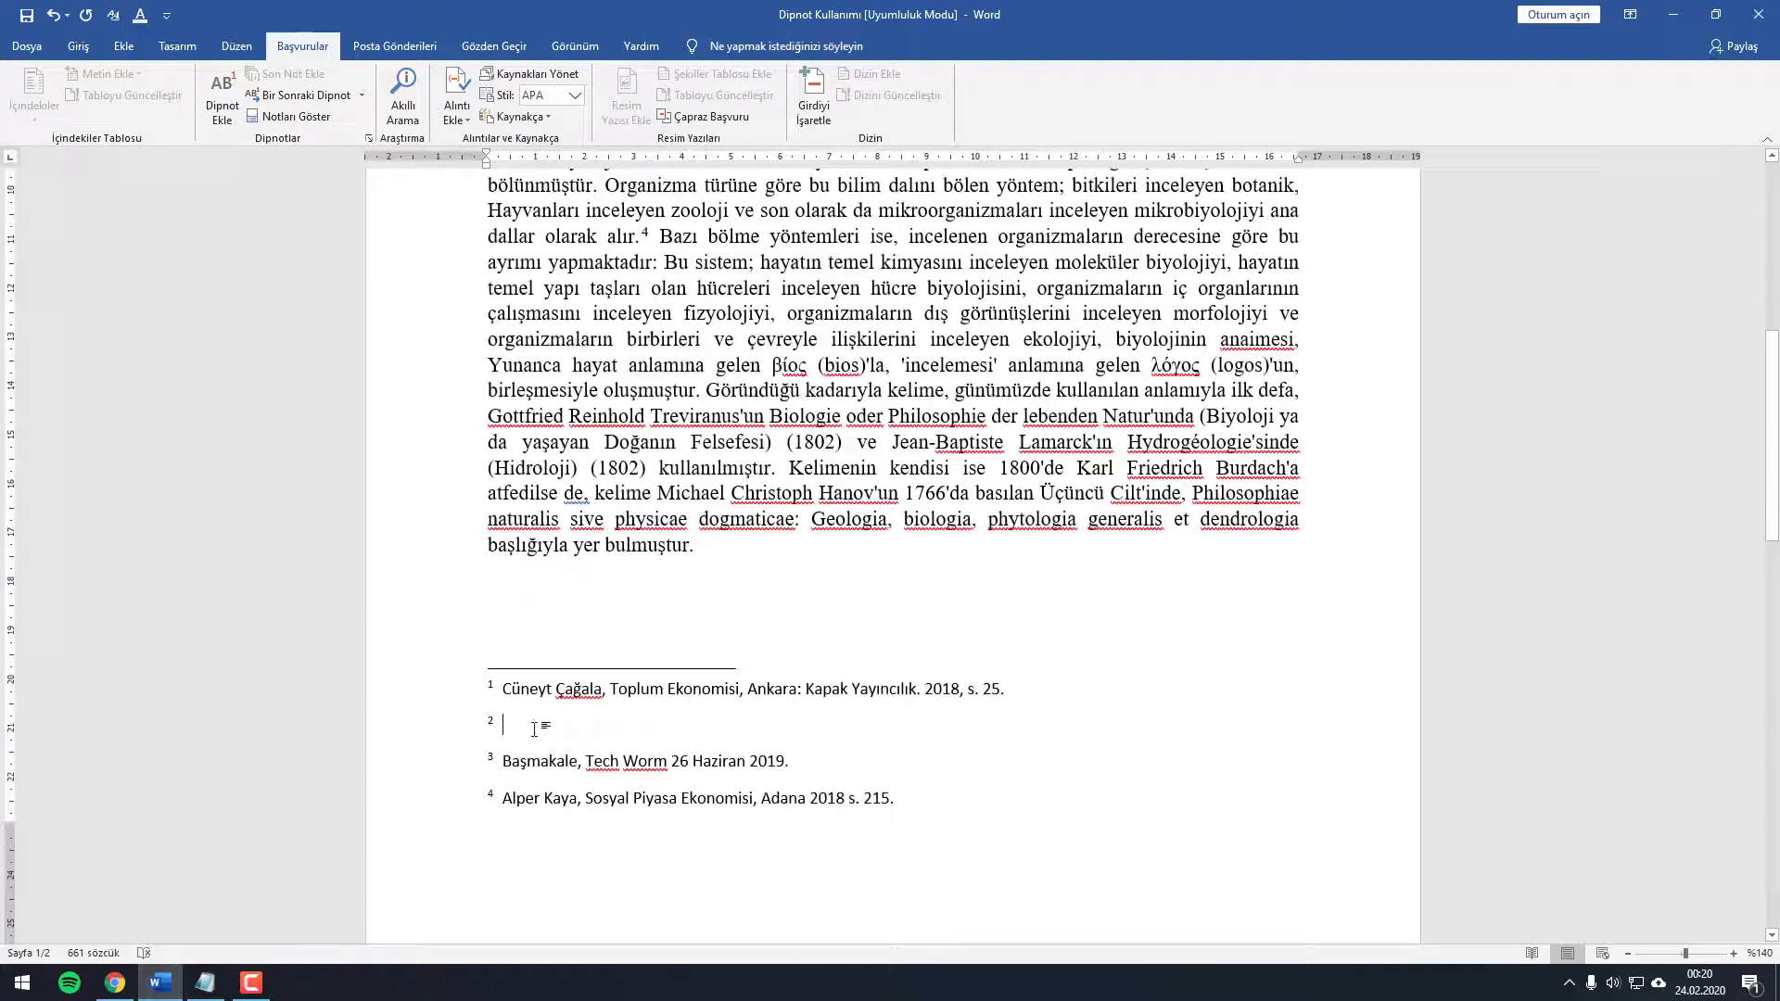
{"action": "left_click", "coordinate": [205, 982]}
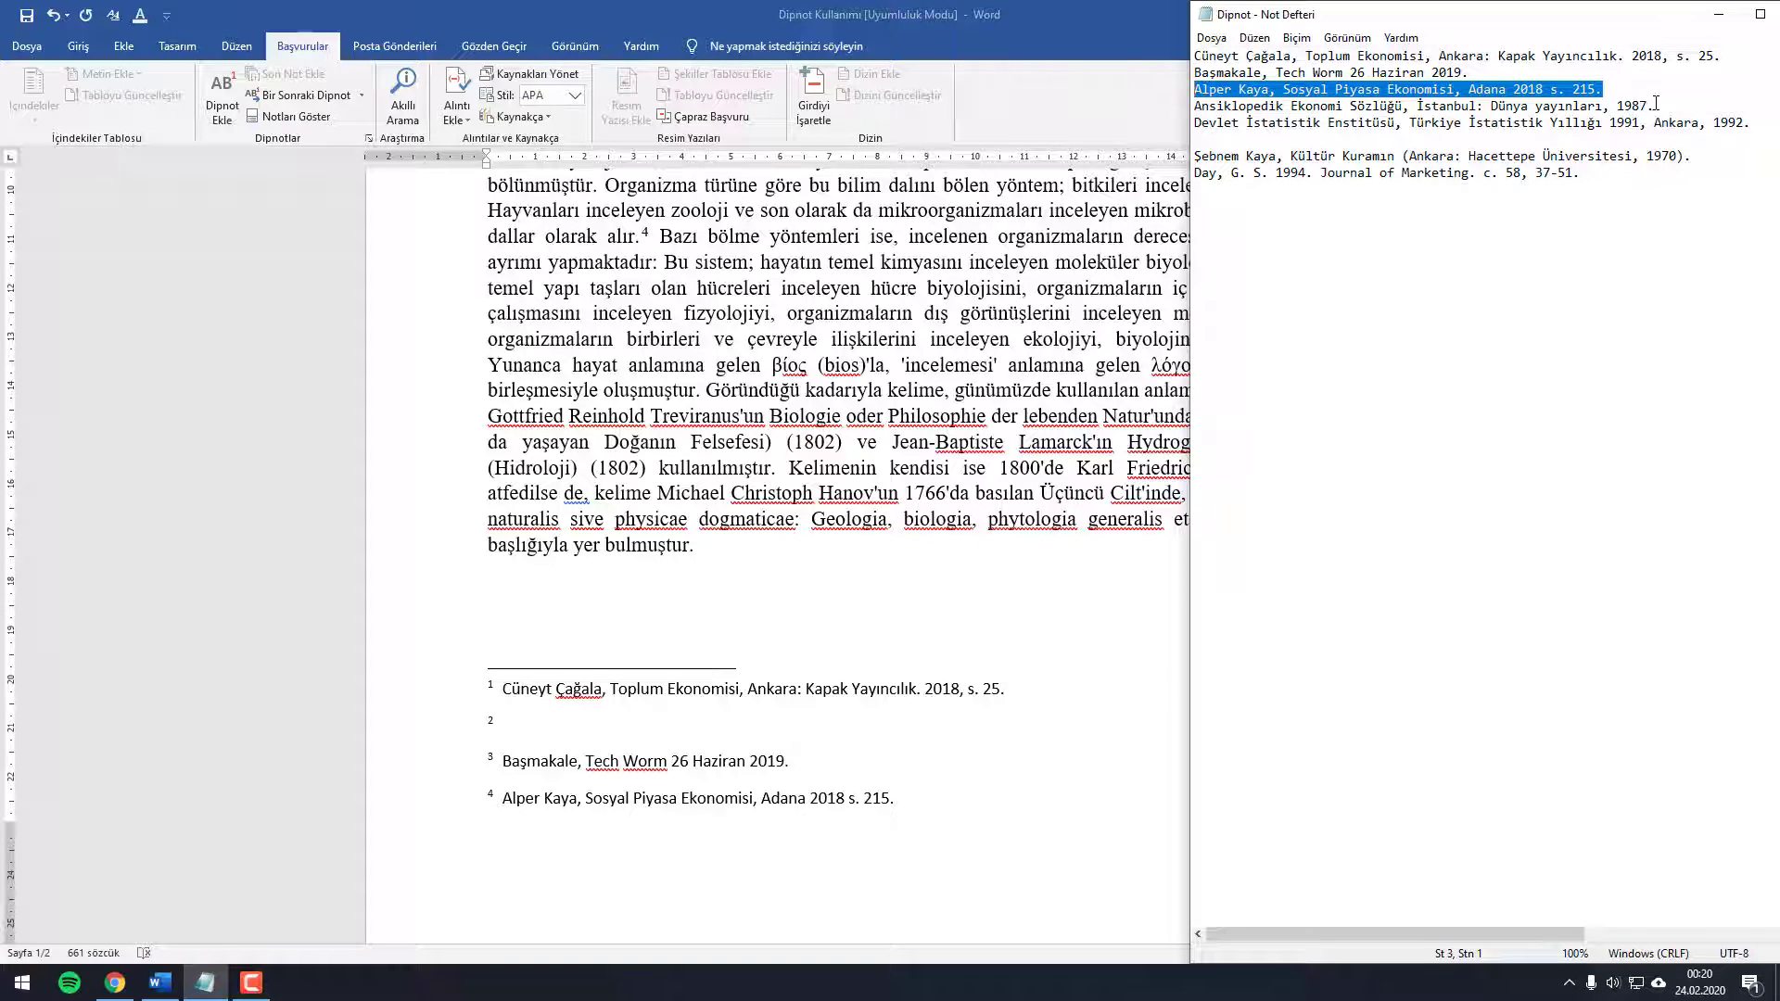
{"action": "left_click_drag", "start_coordinate": [1654, 106], "coordinate": [1196, 108]}
{"action": "key", "text": "ctrl+c"}
{"action": "left_click", "coordinate": [653, 723]}
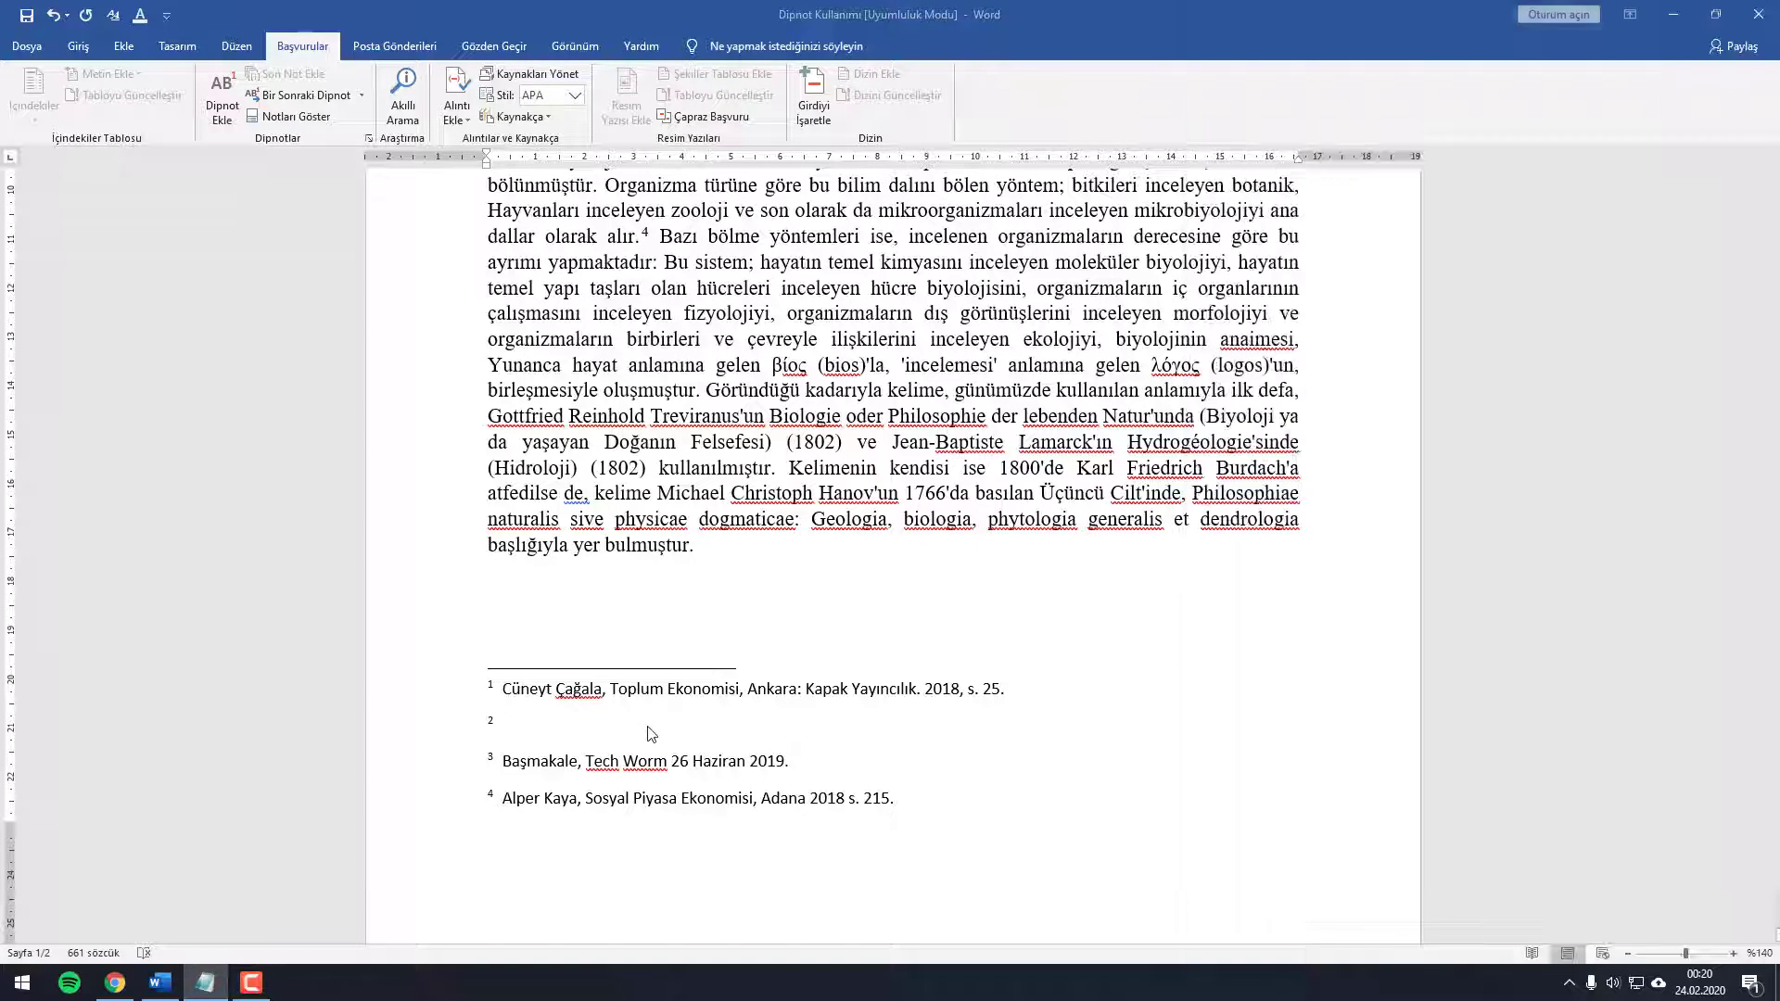
{"action": "key", "text": "ctrl+v"}
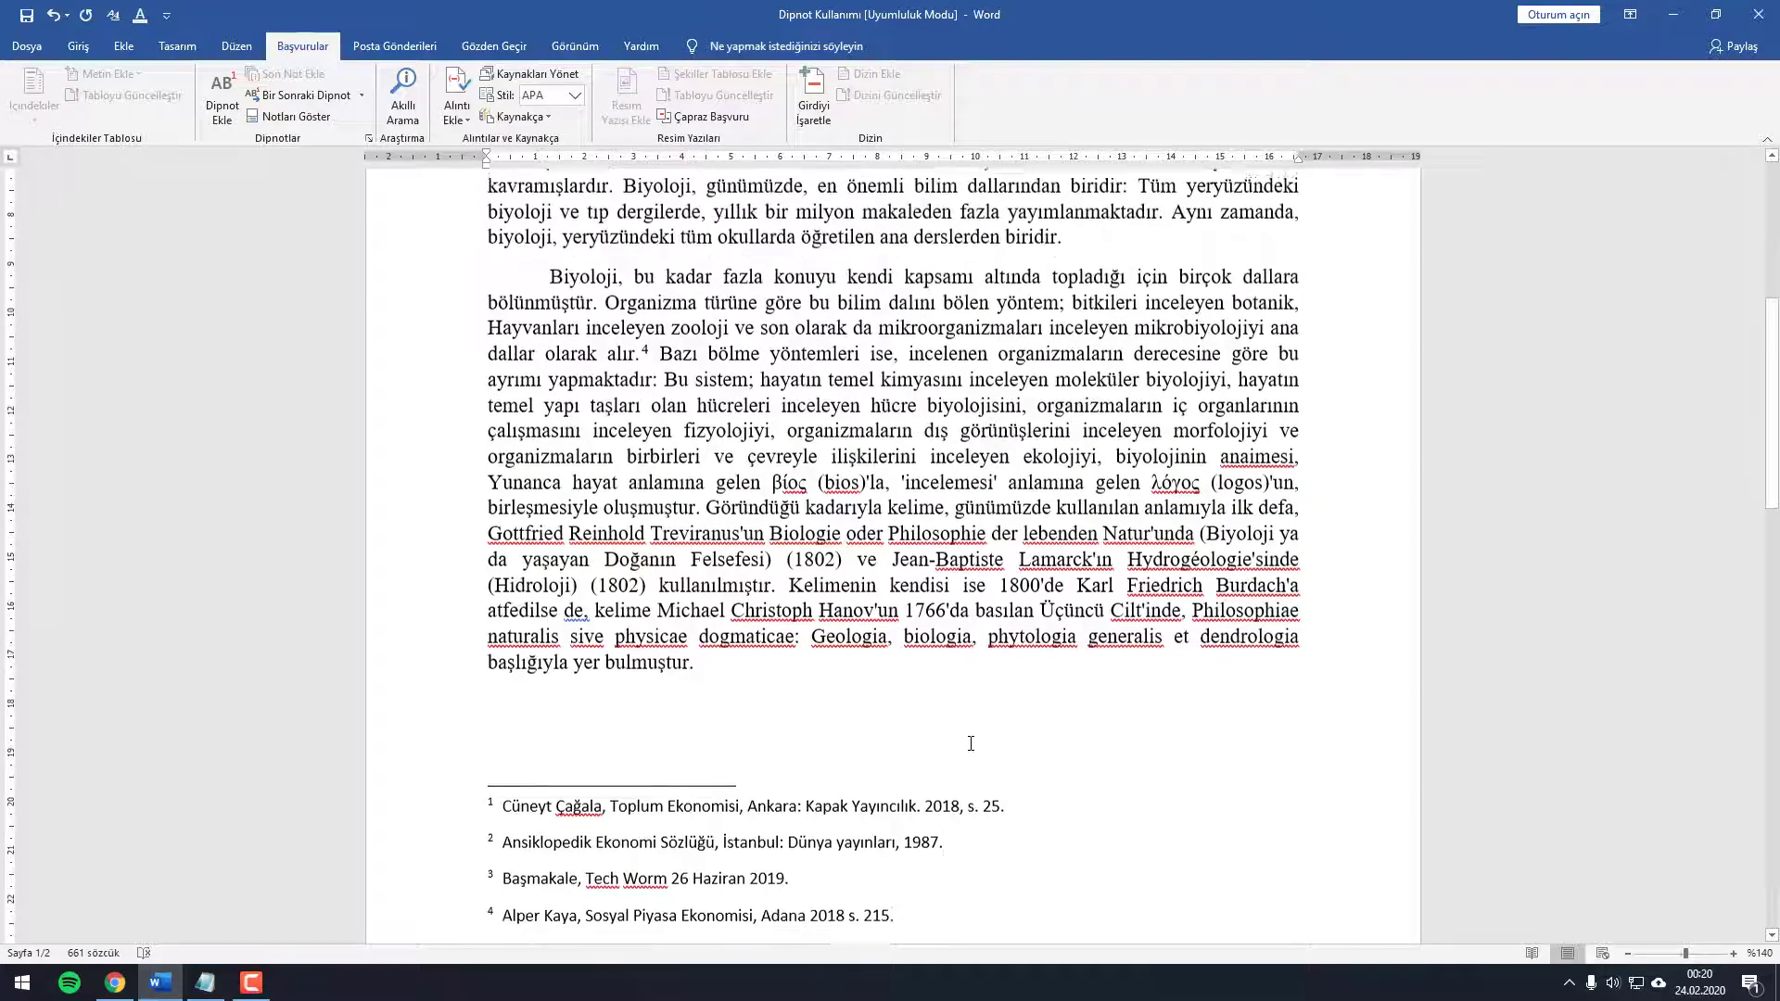
Step: Delete the footnote mark attached to the 'Biyoloji Nedir?' title
{"action": "scroll", "coordinate": [976, 747], "scroll_direction": "up", "scroll_amount": 2}
{"action": "scroll", "coordinate": [979, 751], "scroll_direction": "up", "scroll_amount": 4}
{"action": "scroll", "coordinate": [980, 753], "scroll_direction": "up", "scroll_amount": 2}
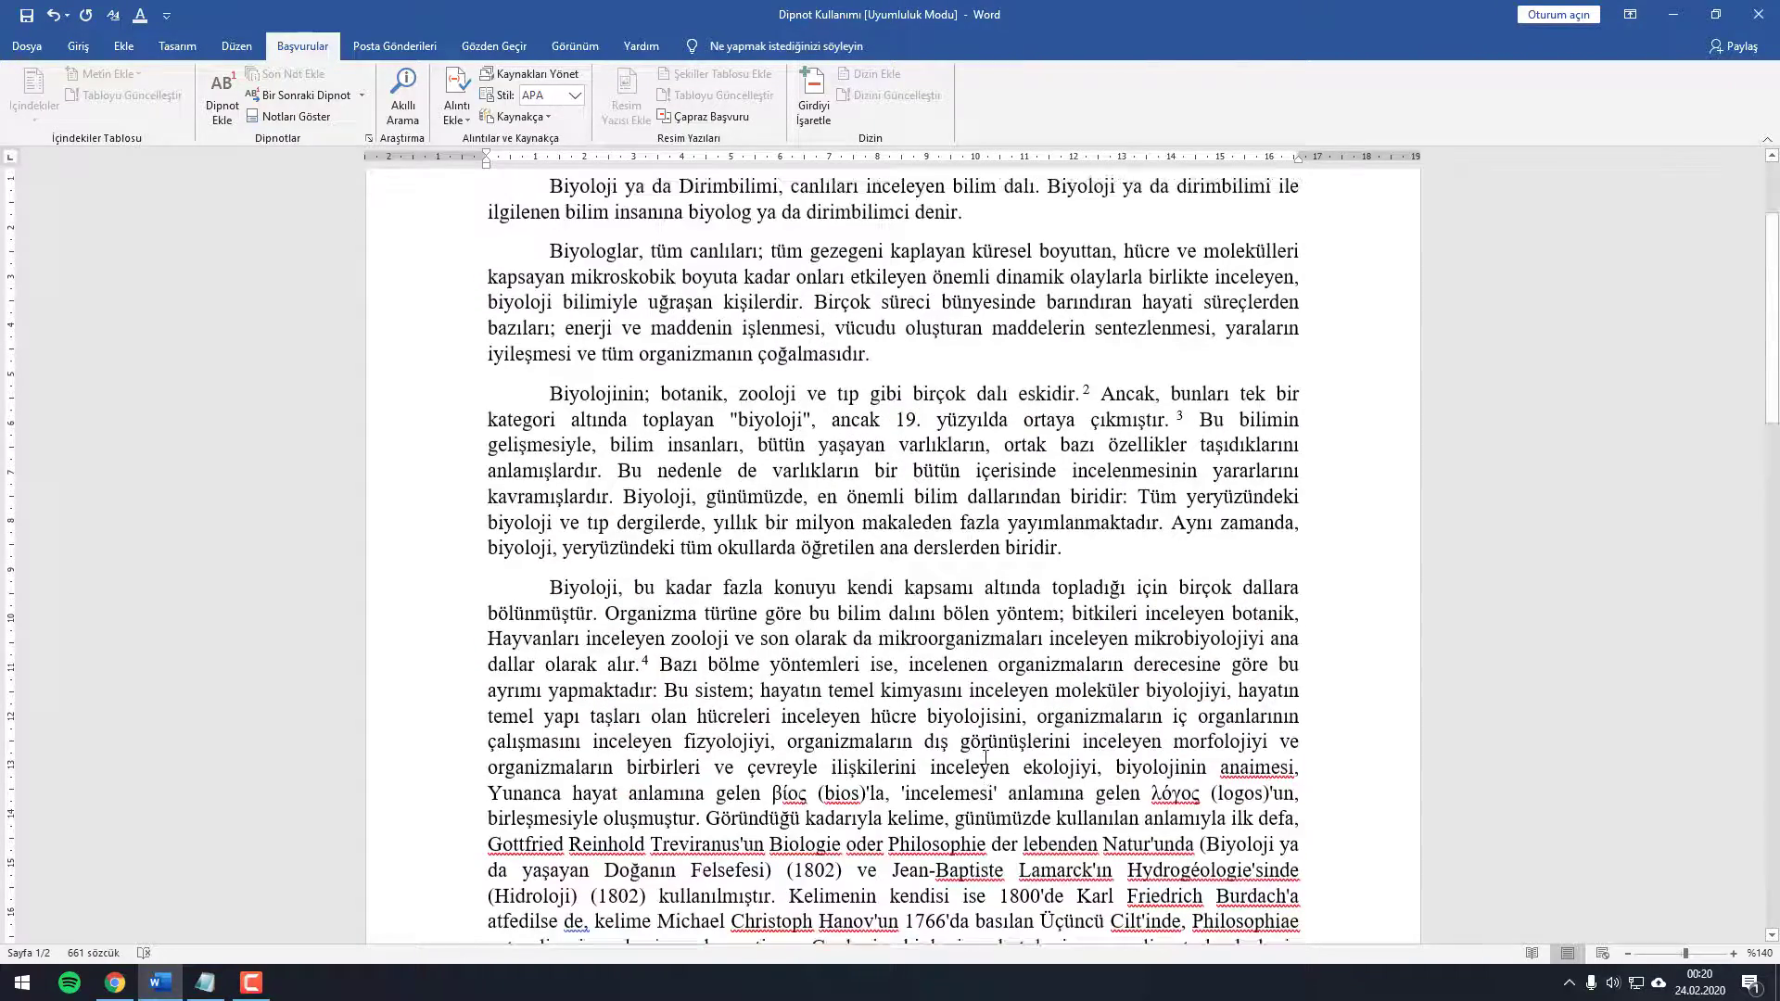
{"action": "scroll", "coordinate": [984, 755], "scroll_direction": "up", "scroll_amount": 2}
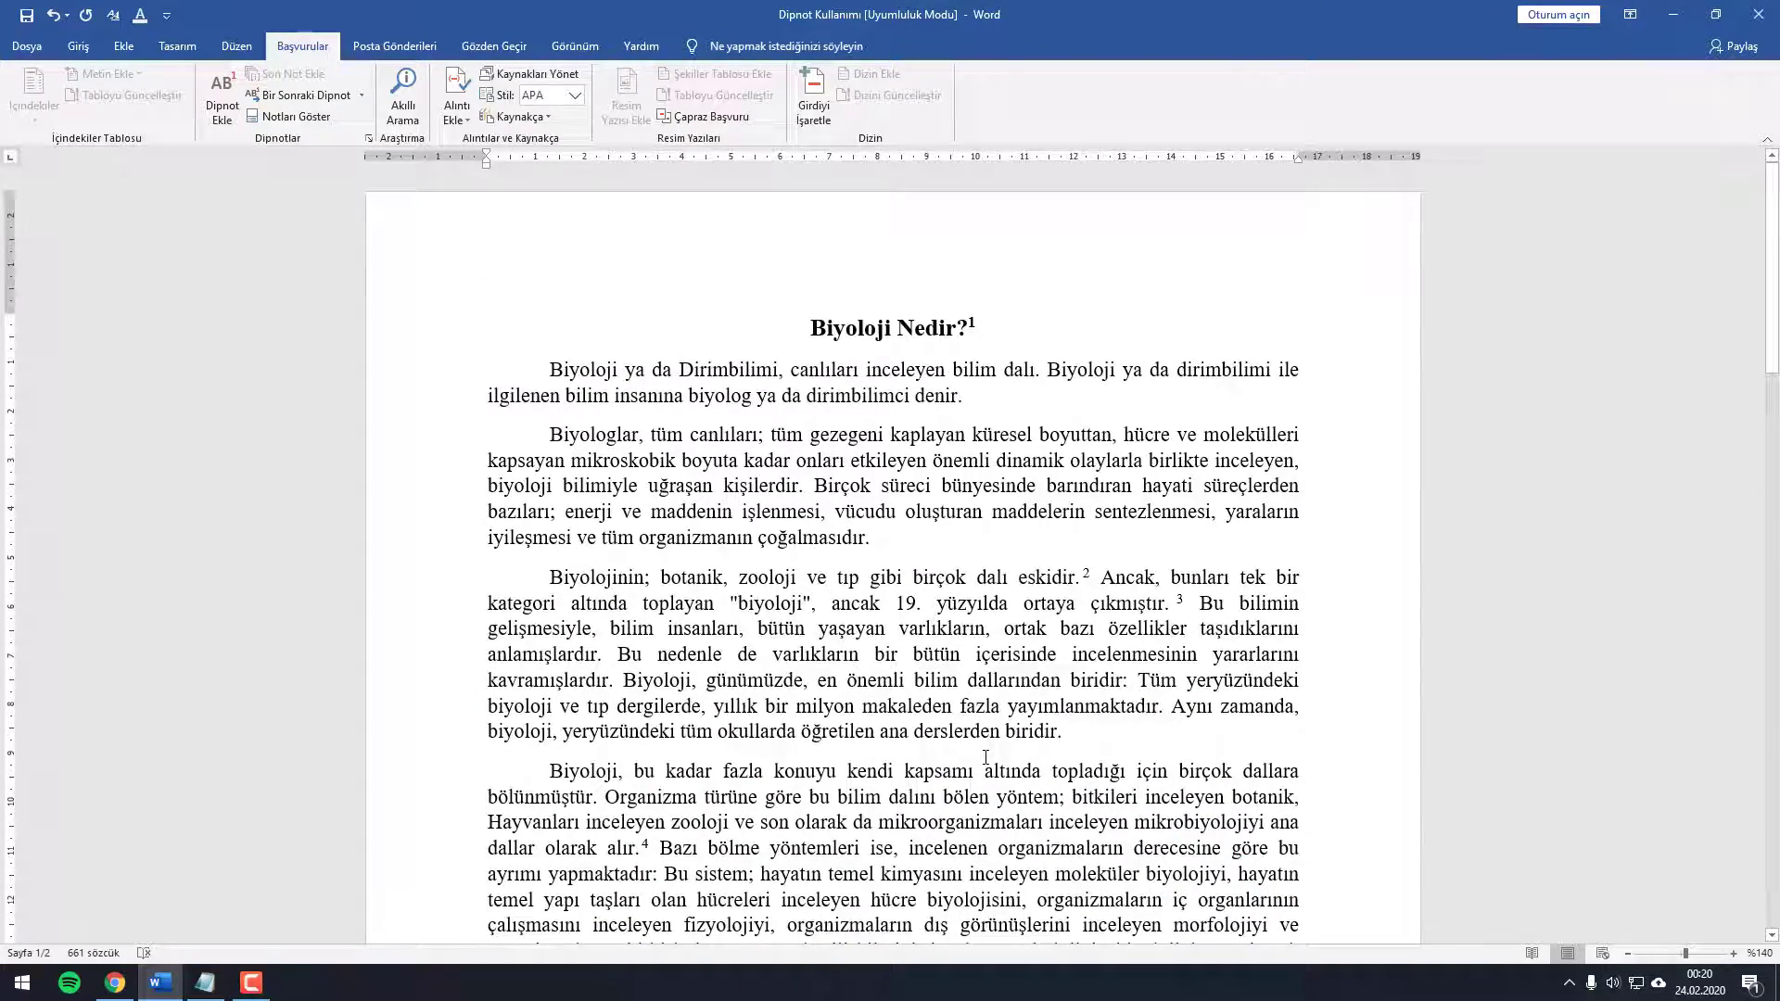
{"action": "scroll", "coordinate": [917, 728], "scroll_direction": "down", "scroll_amount": 3}
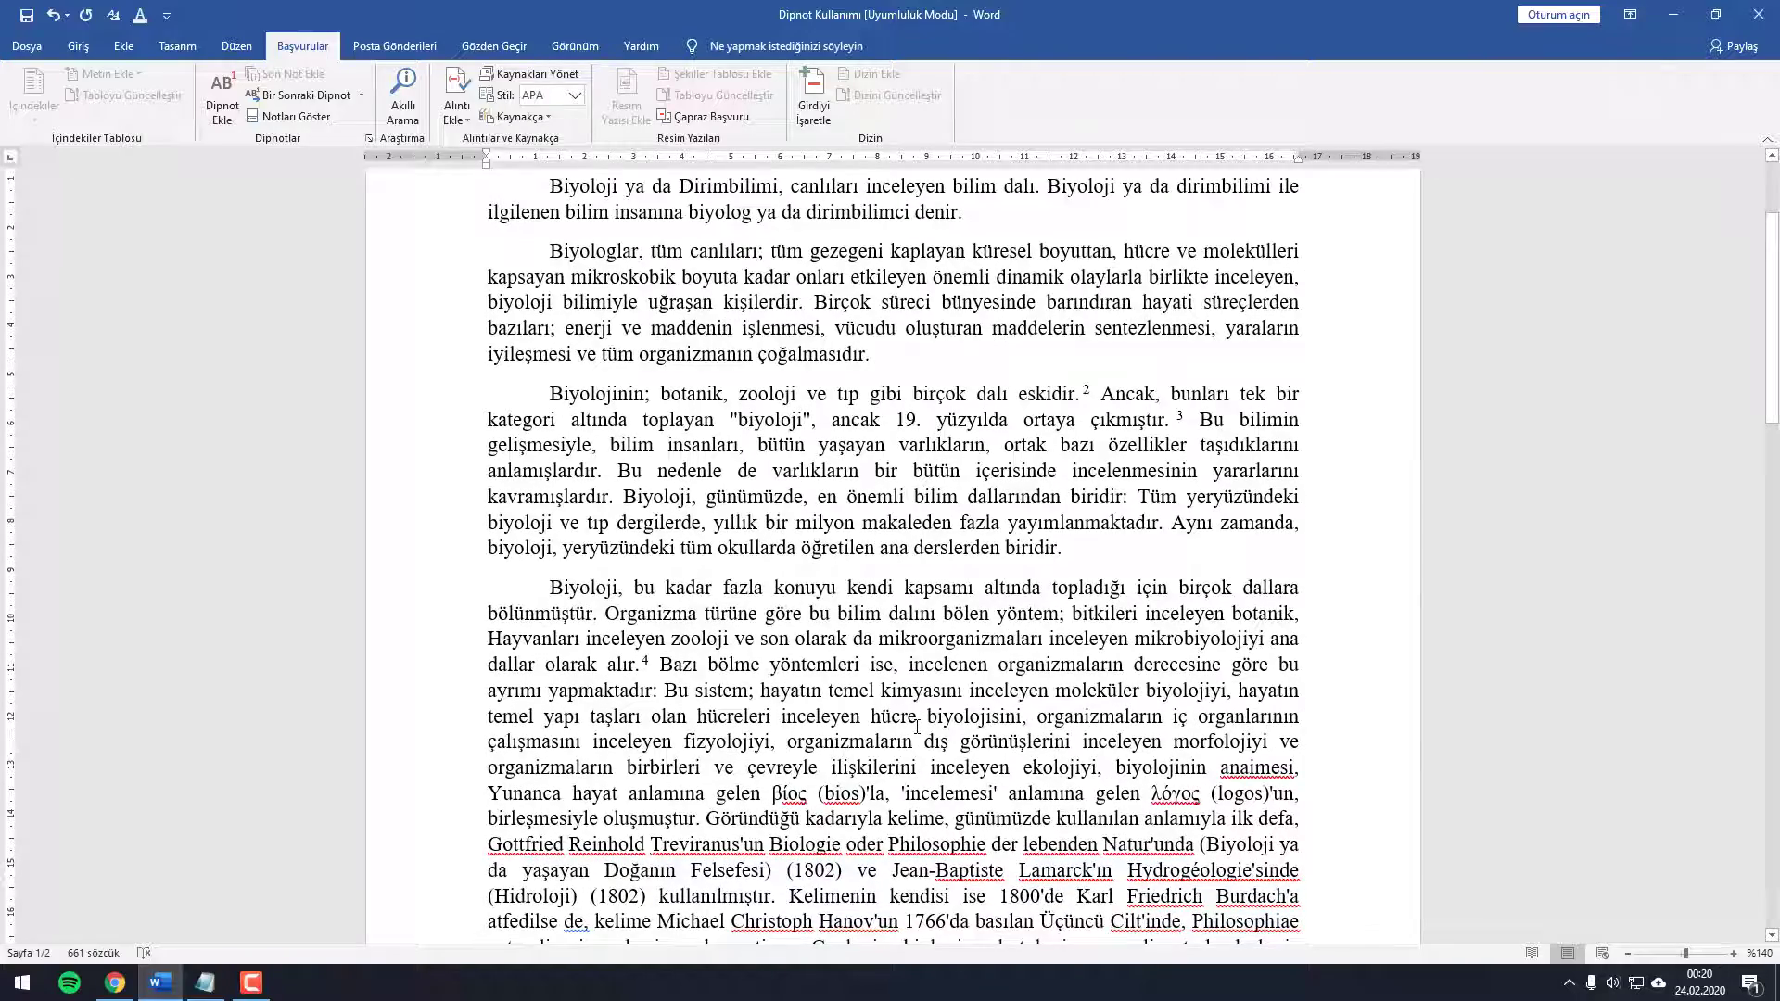
{"action": "scroll", "coordinate": [917, 728], "scroll_direction": "up", "scroll_amount": 1}
{"action": "scroll", "coordinate": [903, 760], "scroll_direction": "down", "scroll_amount": 5}
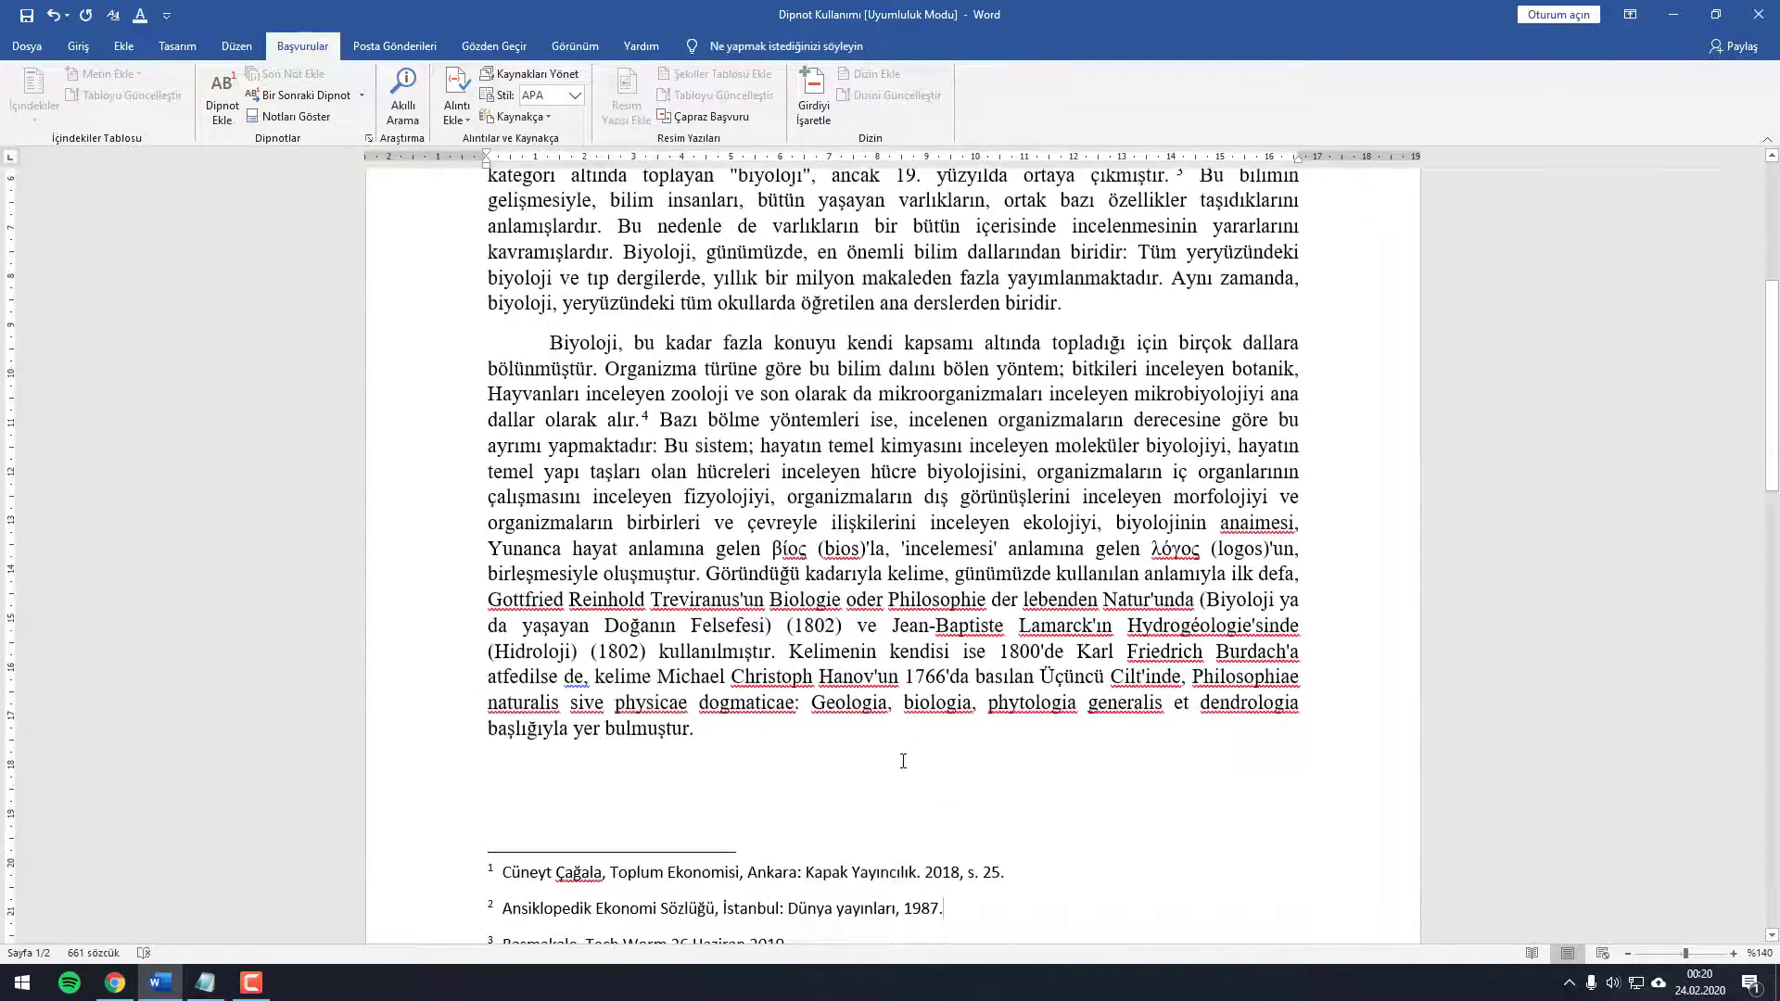
{"action": "scroll", "coordinate": [903, 761], "scroll_direction": "down", "scroll_amount": 3}
{"action": "scroll", "coordinate": [966, 721], "scroll_direction": "up", "scroll_amount": 6}
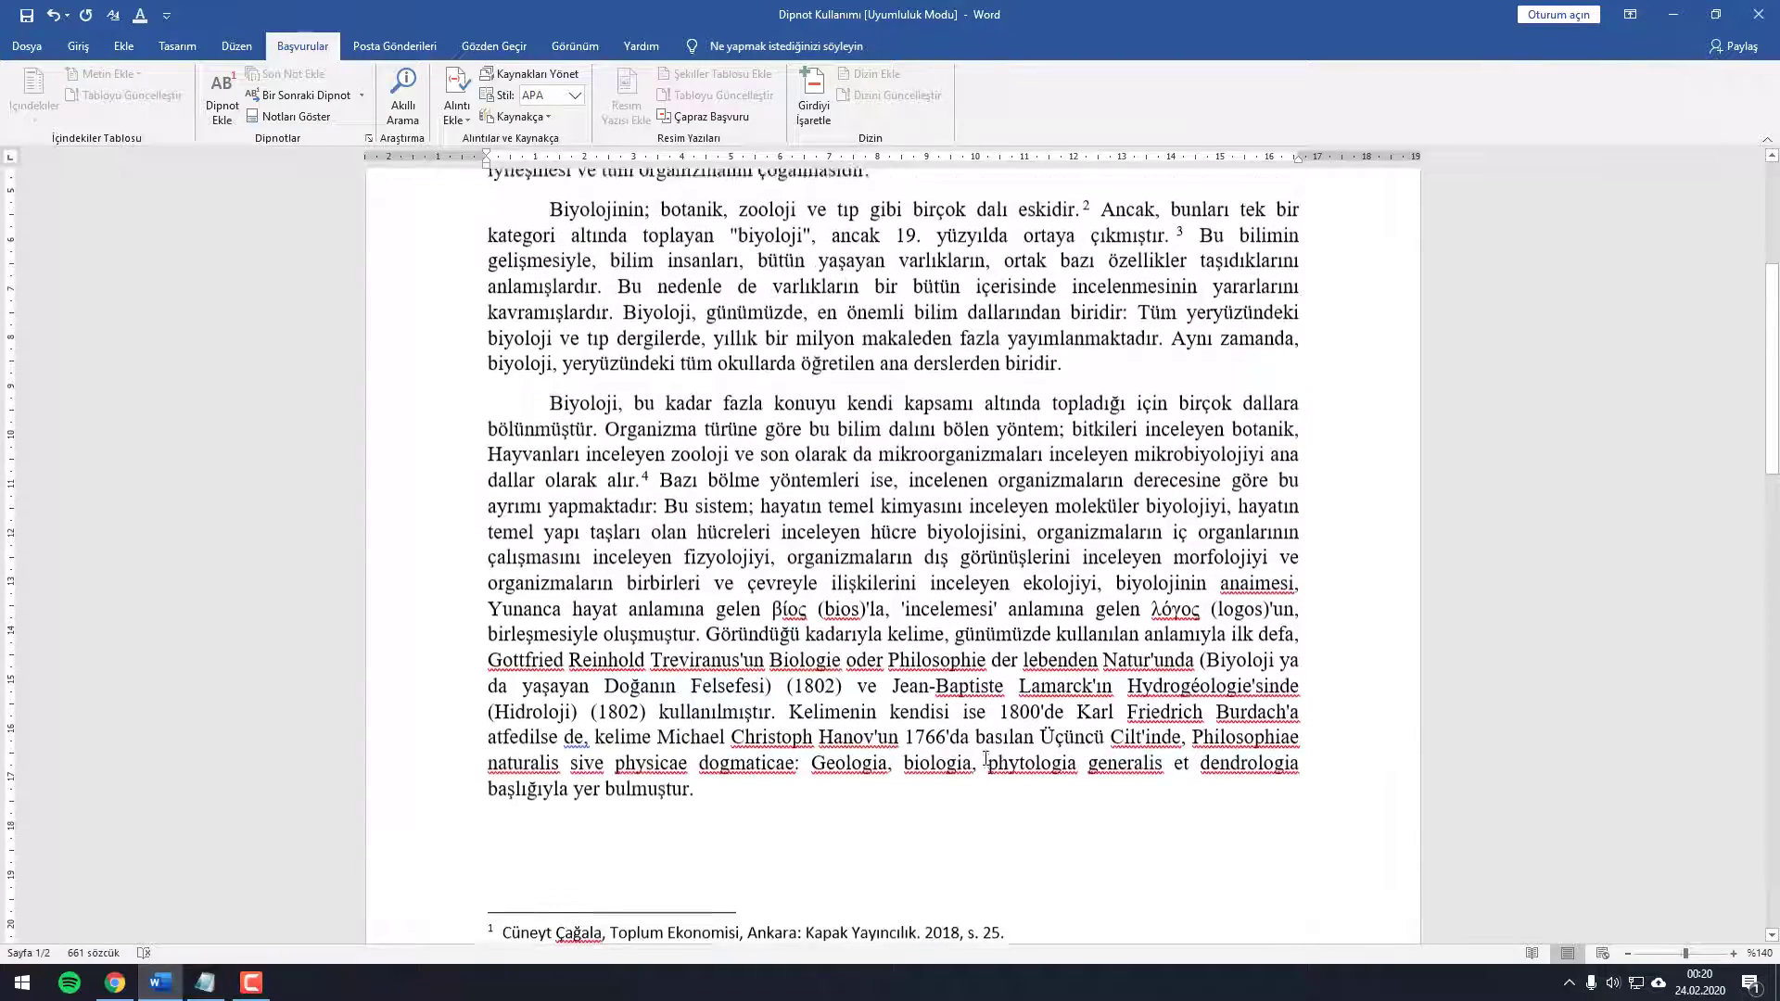
{"action": "scroll", "coordinate": [966, 720], "scroll_direction": "up", "scroll_amount": 4}
{"action": "left_click", "coordinate": [990, 328]}
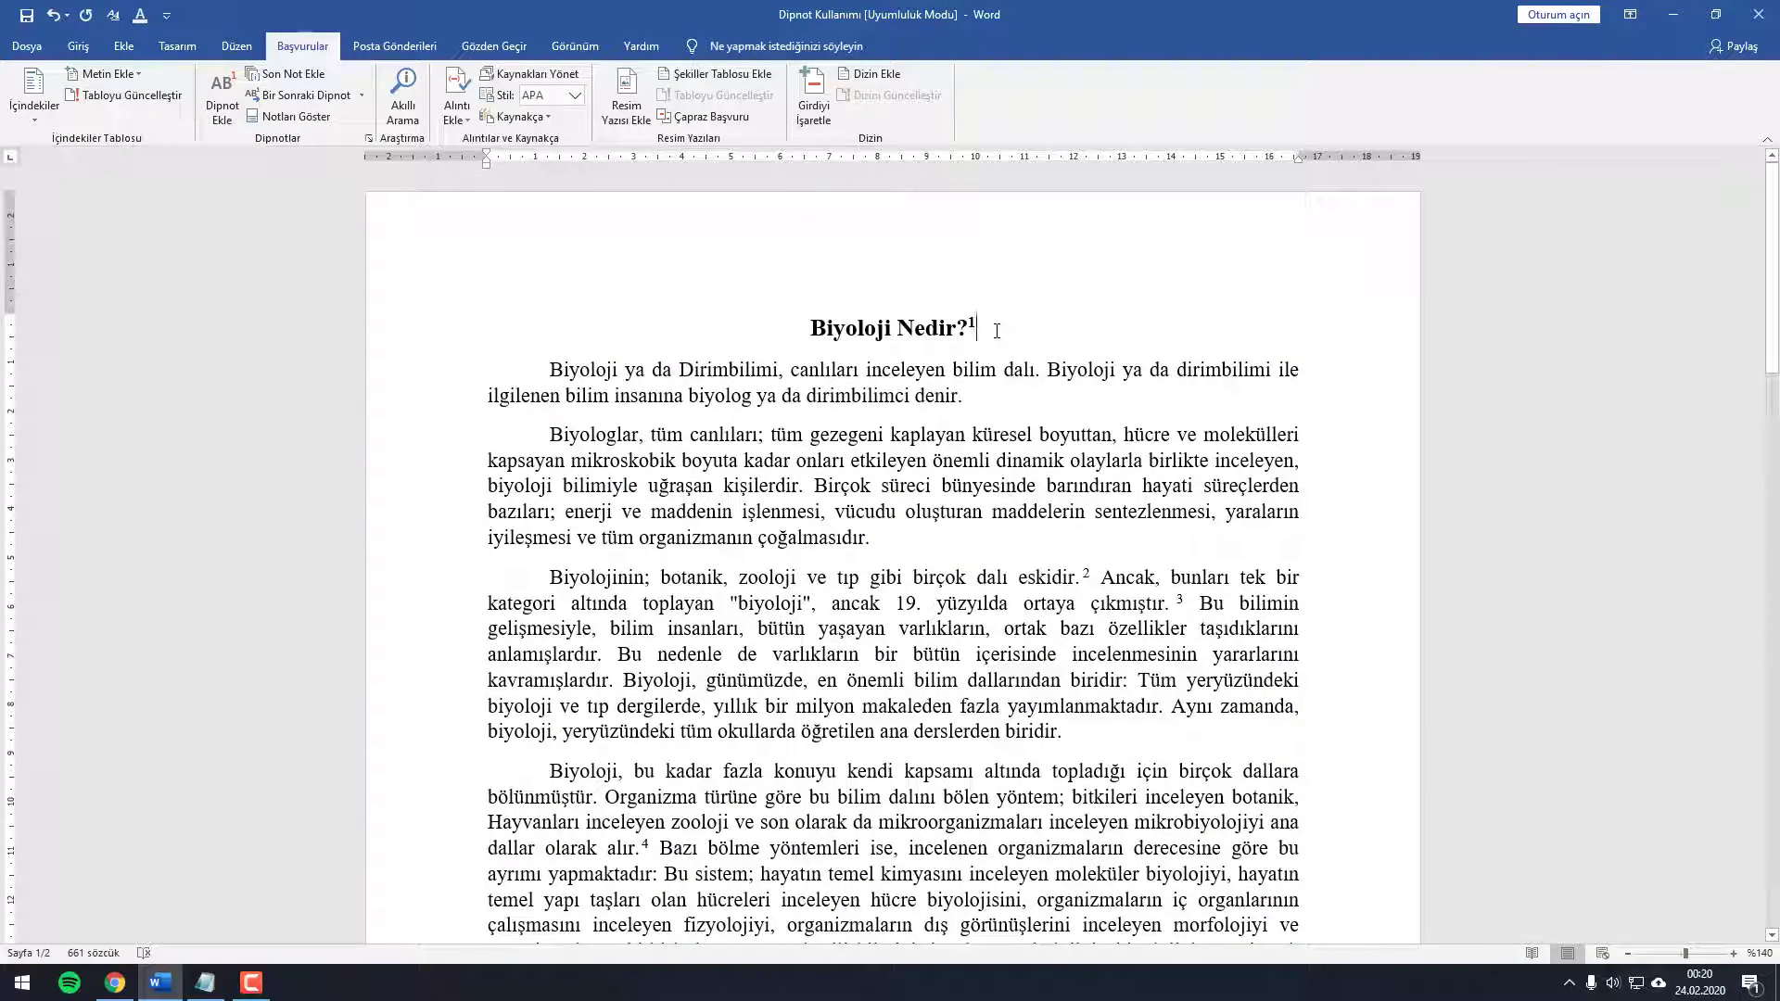
{"action": "key", "text": "BackSpace"}
{"action": "key", "text": "BackSpace"}
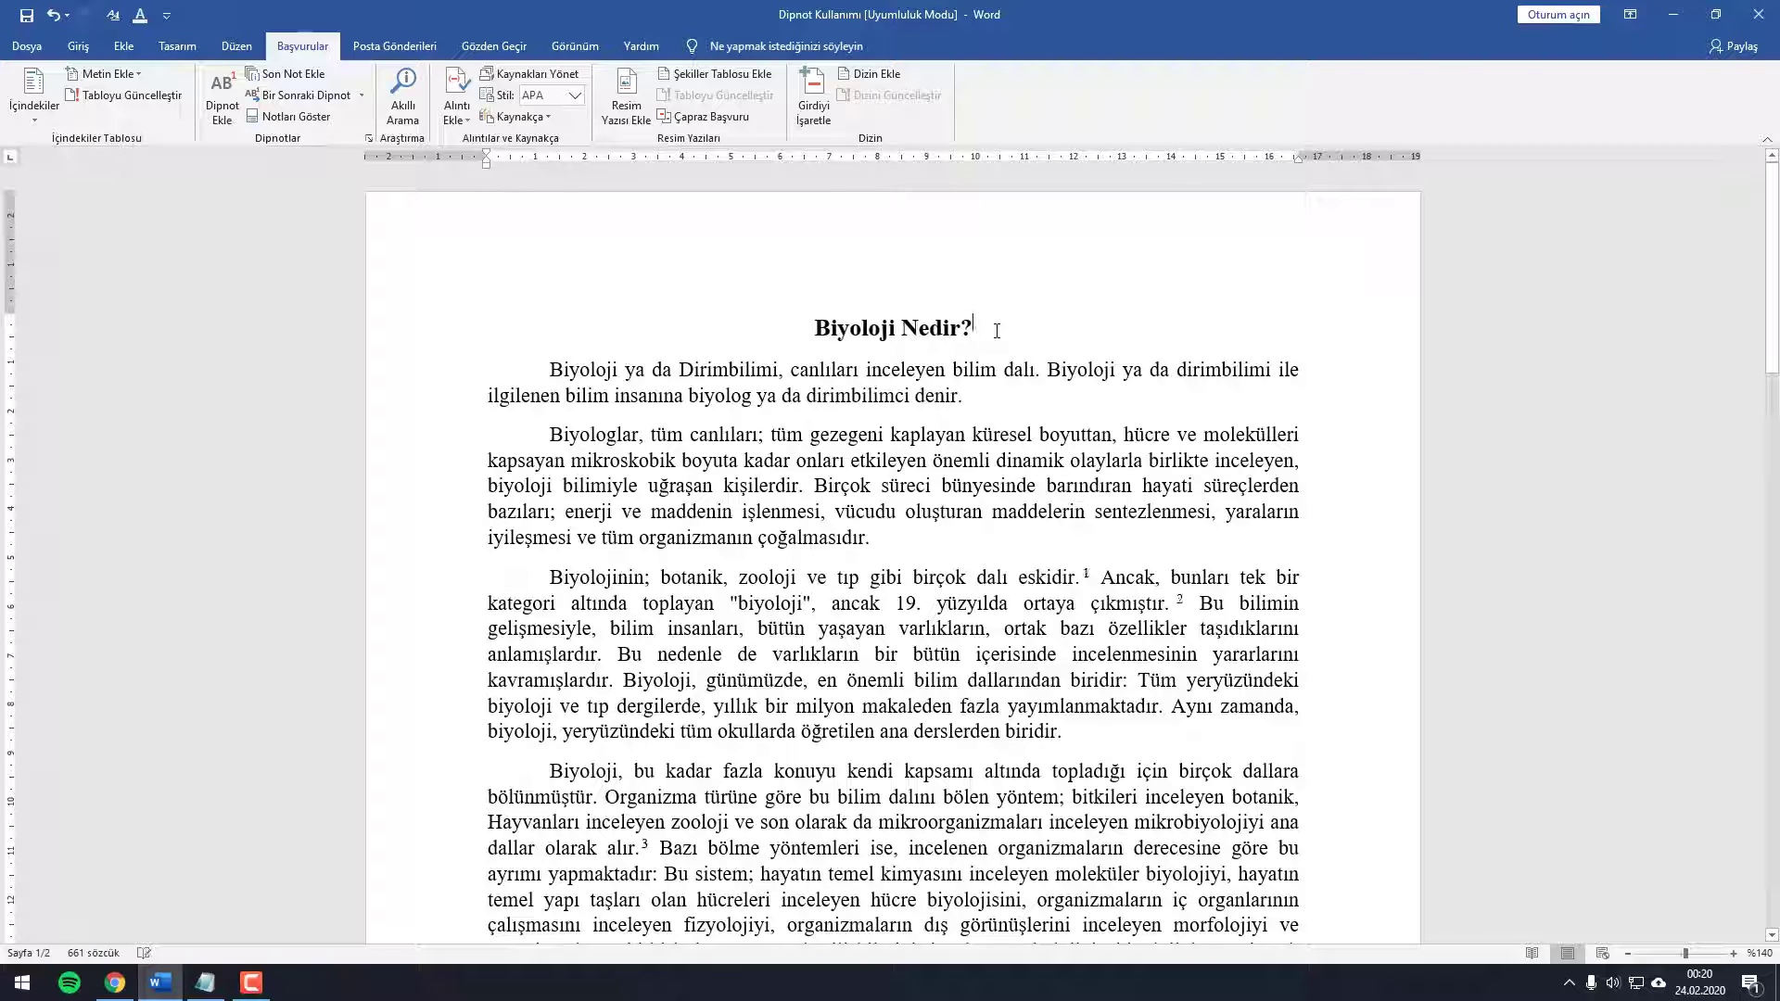
Step: Scroll through the essay to check the three footnotes now numbered 1 to 3
{"action": "scroll", "coordinate": [988, 527], "scroll_direction": "down", "scroll_amount": 5}
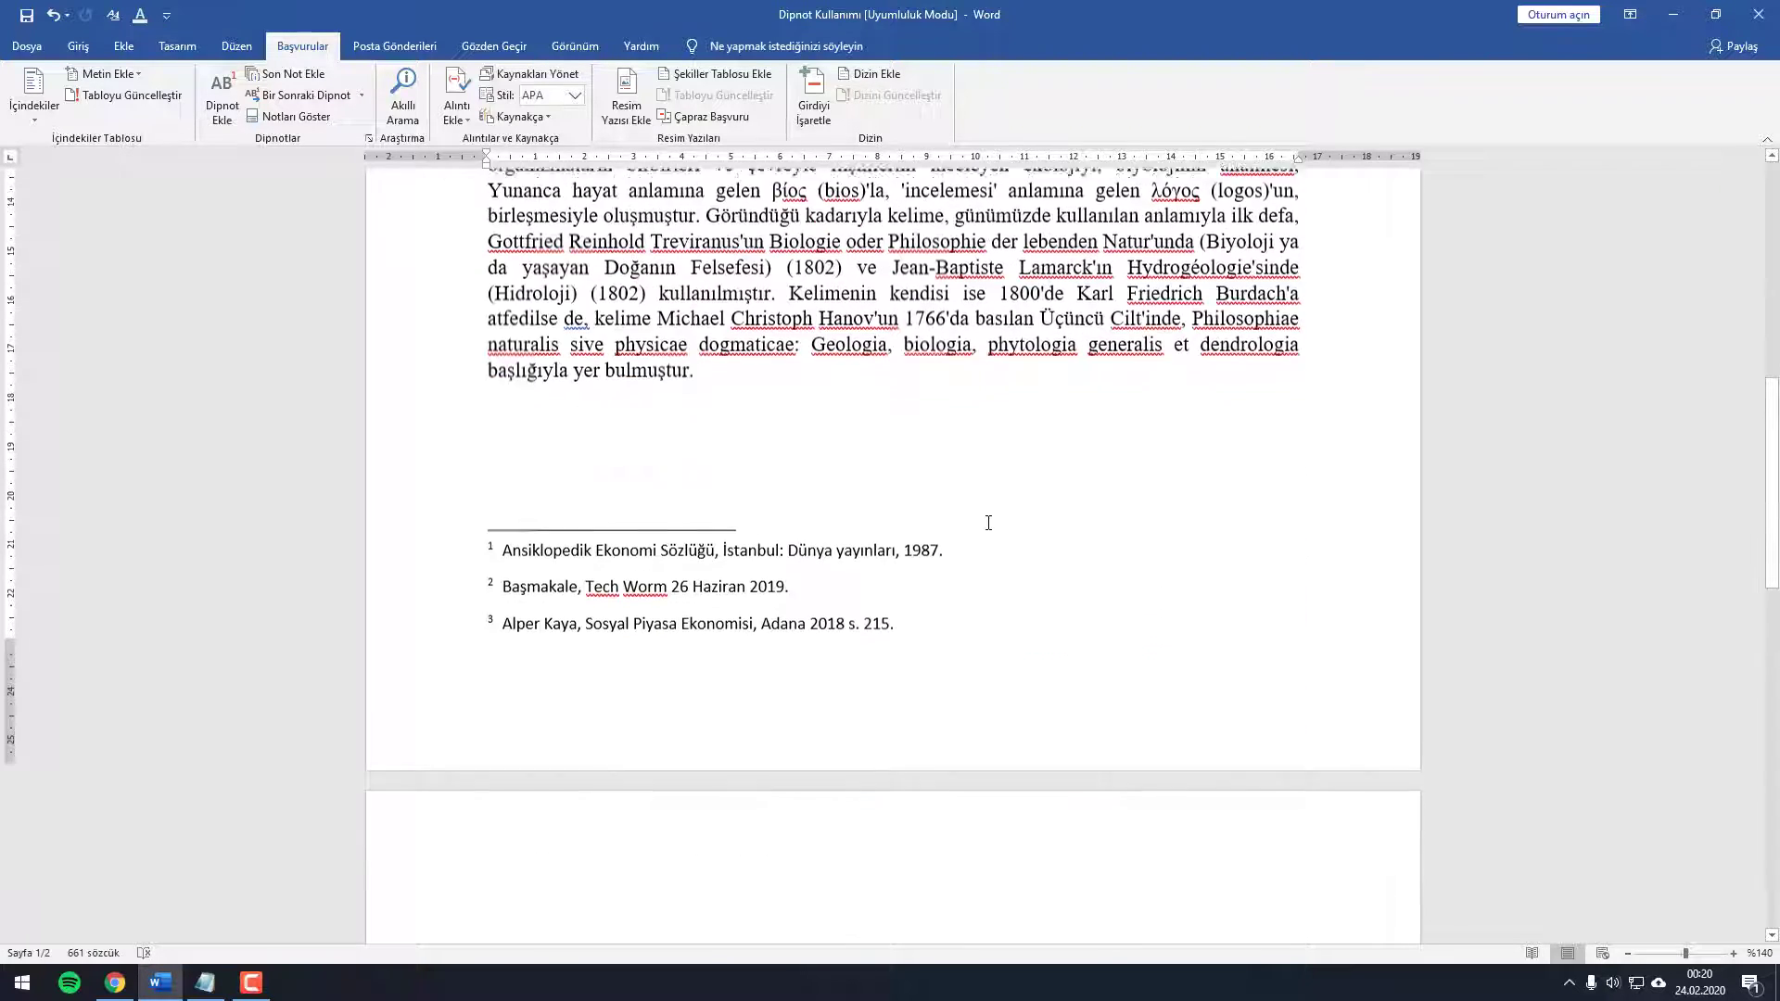
{"action": "scroll", "coordinate": [623, 569], "scroll_direction": "down", "scroll_amount": 4}
{"action": "scroll", "coordinate": [623, 569], "scroll_direction": "up", "scroll_amount": 3}
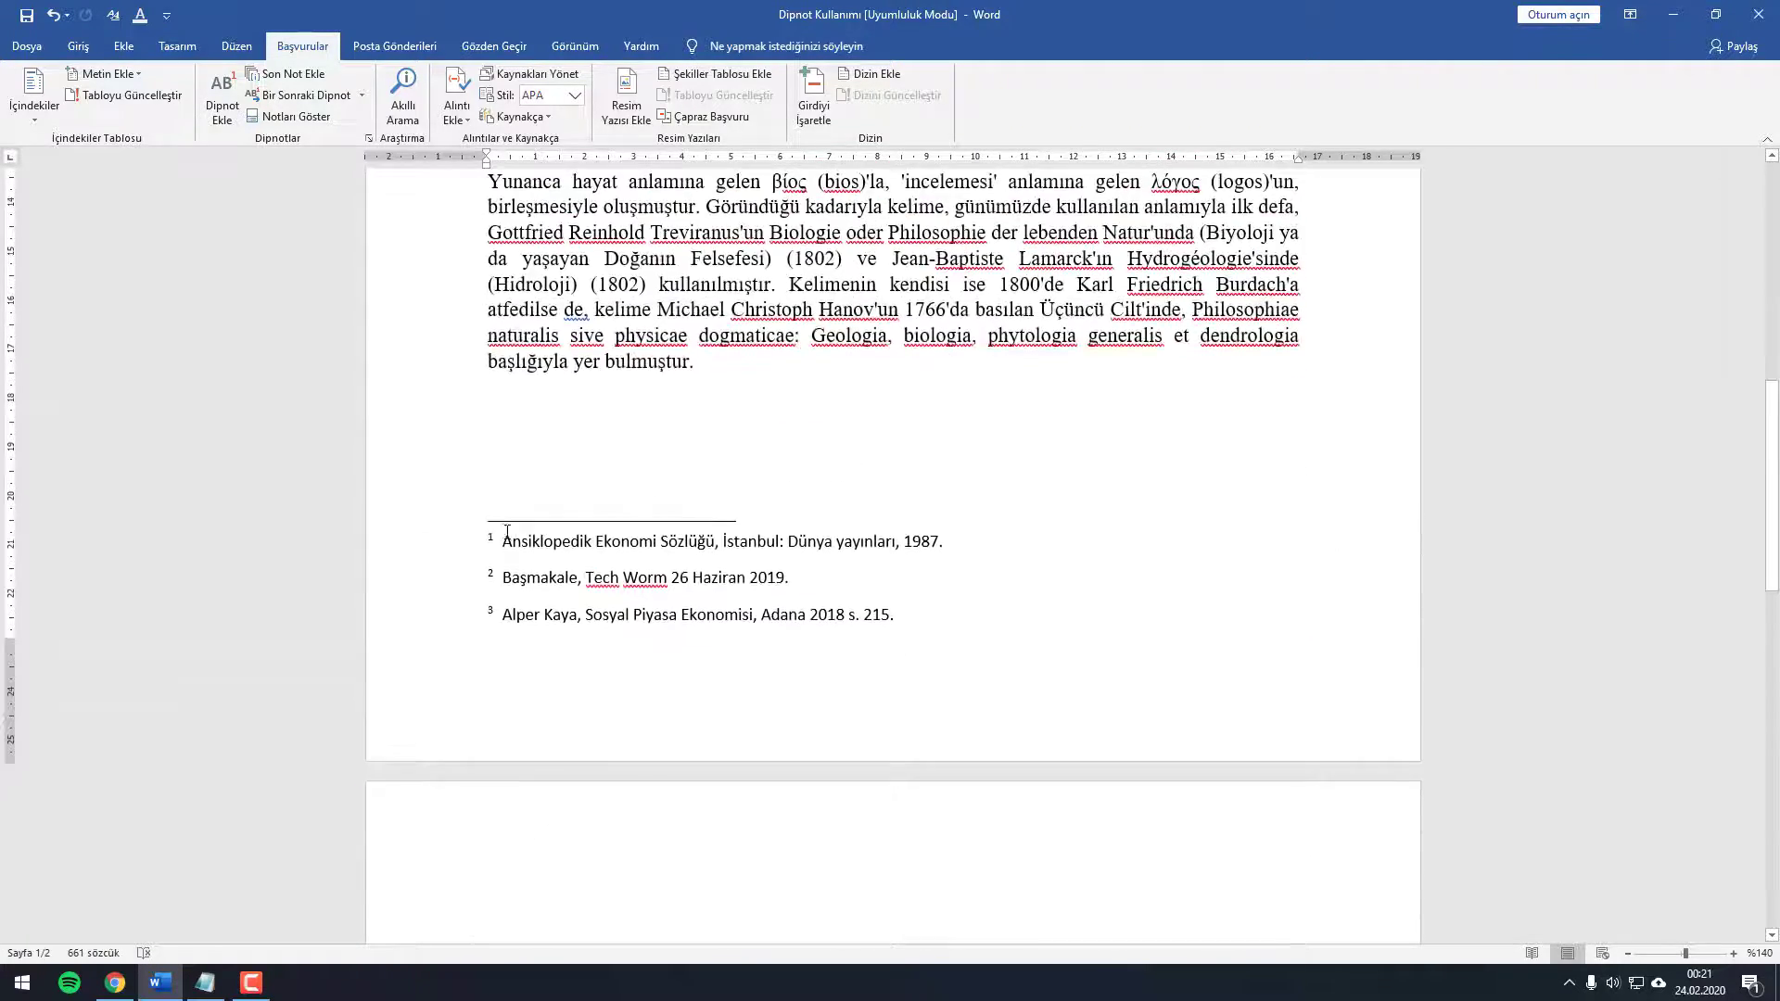
{"action": "scroll", "coordinate": [944, 628], "scroll_direction": "up", "scroll_amount": 2}
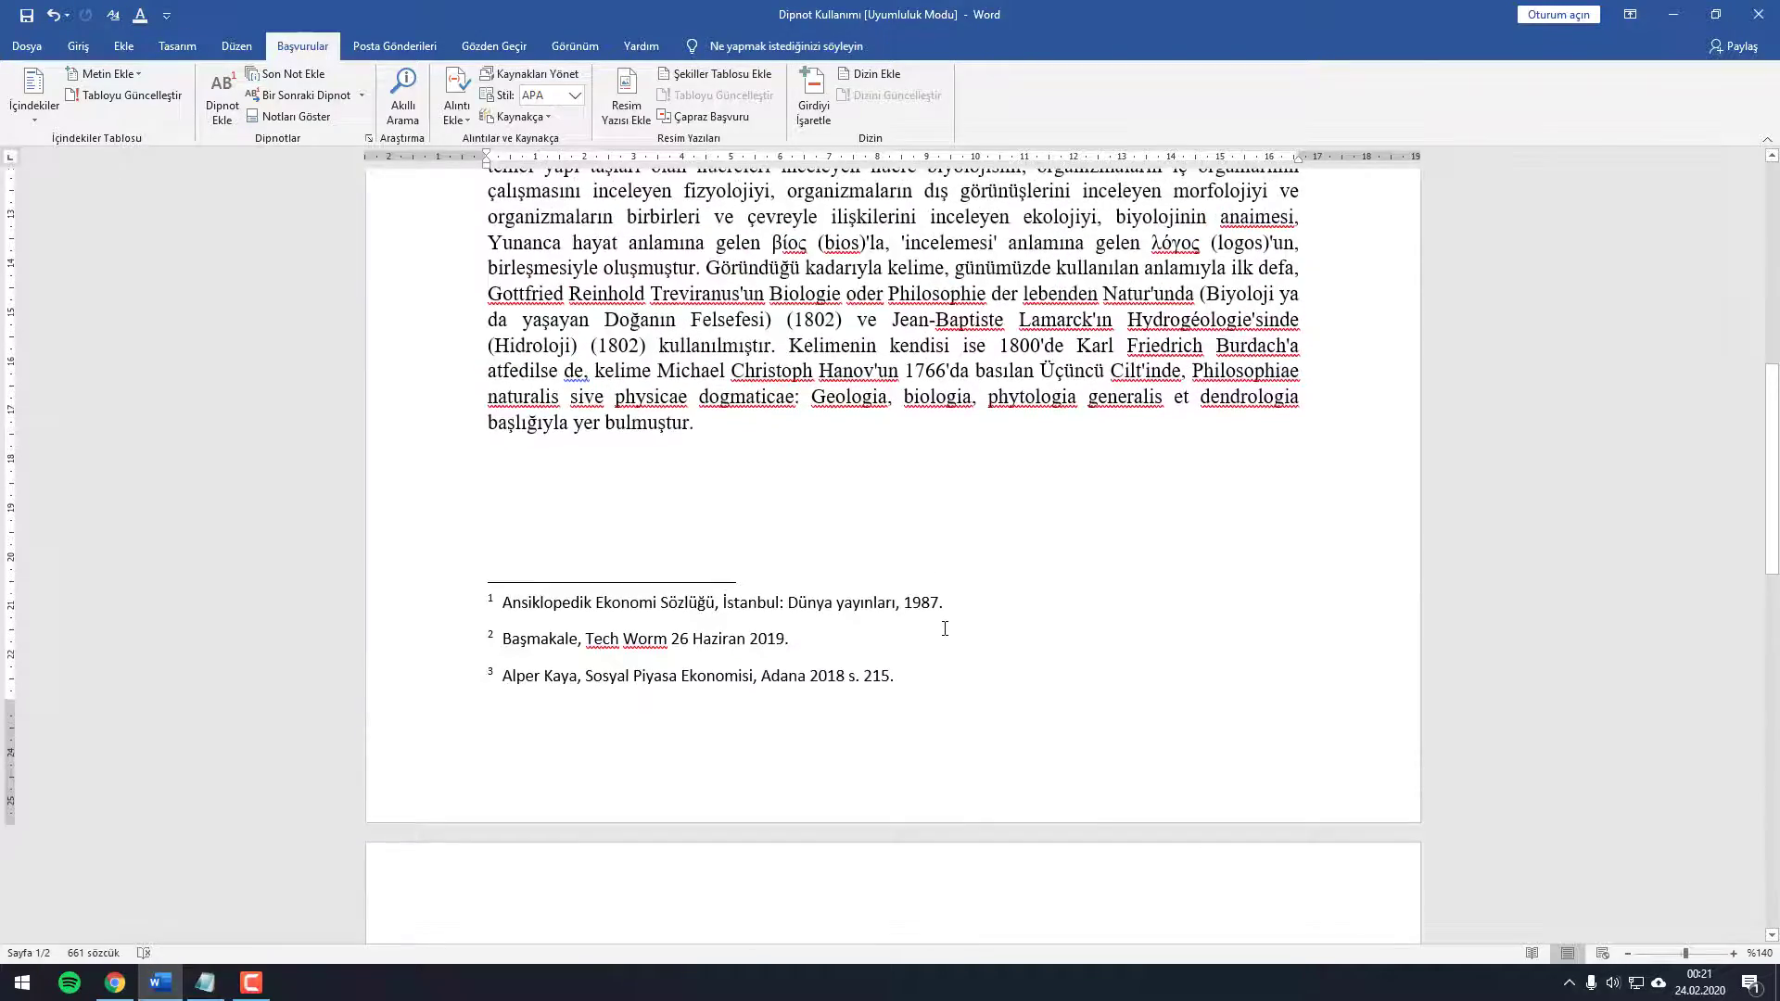
{"action": "scroll", "coordinate": [946, 625], "scroll_direction": "up", "scroll_amount": 4}
{"action": "scroll", "coordinate": [946, 625], "scroll_direction": "up", "scroll_amount": 3}
{"action": "scroll", "coordinate": [982, 640], "scroll_direction": "up", "scroll_amount": 1}
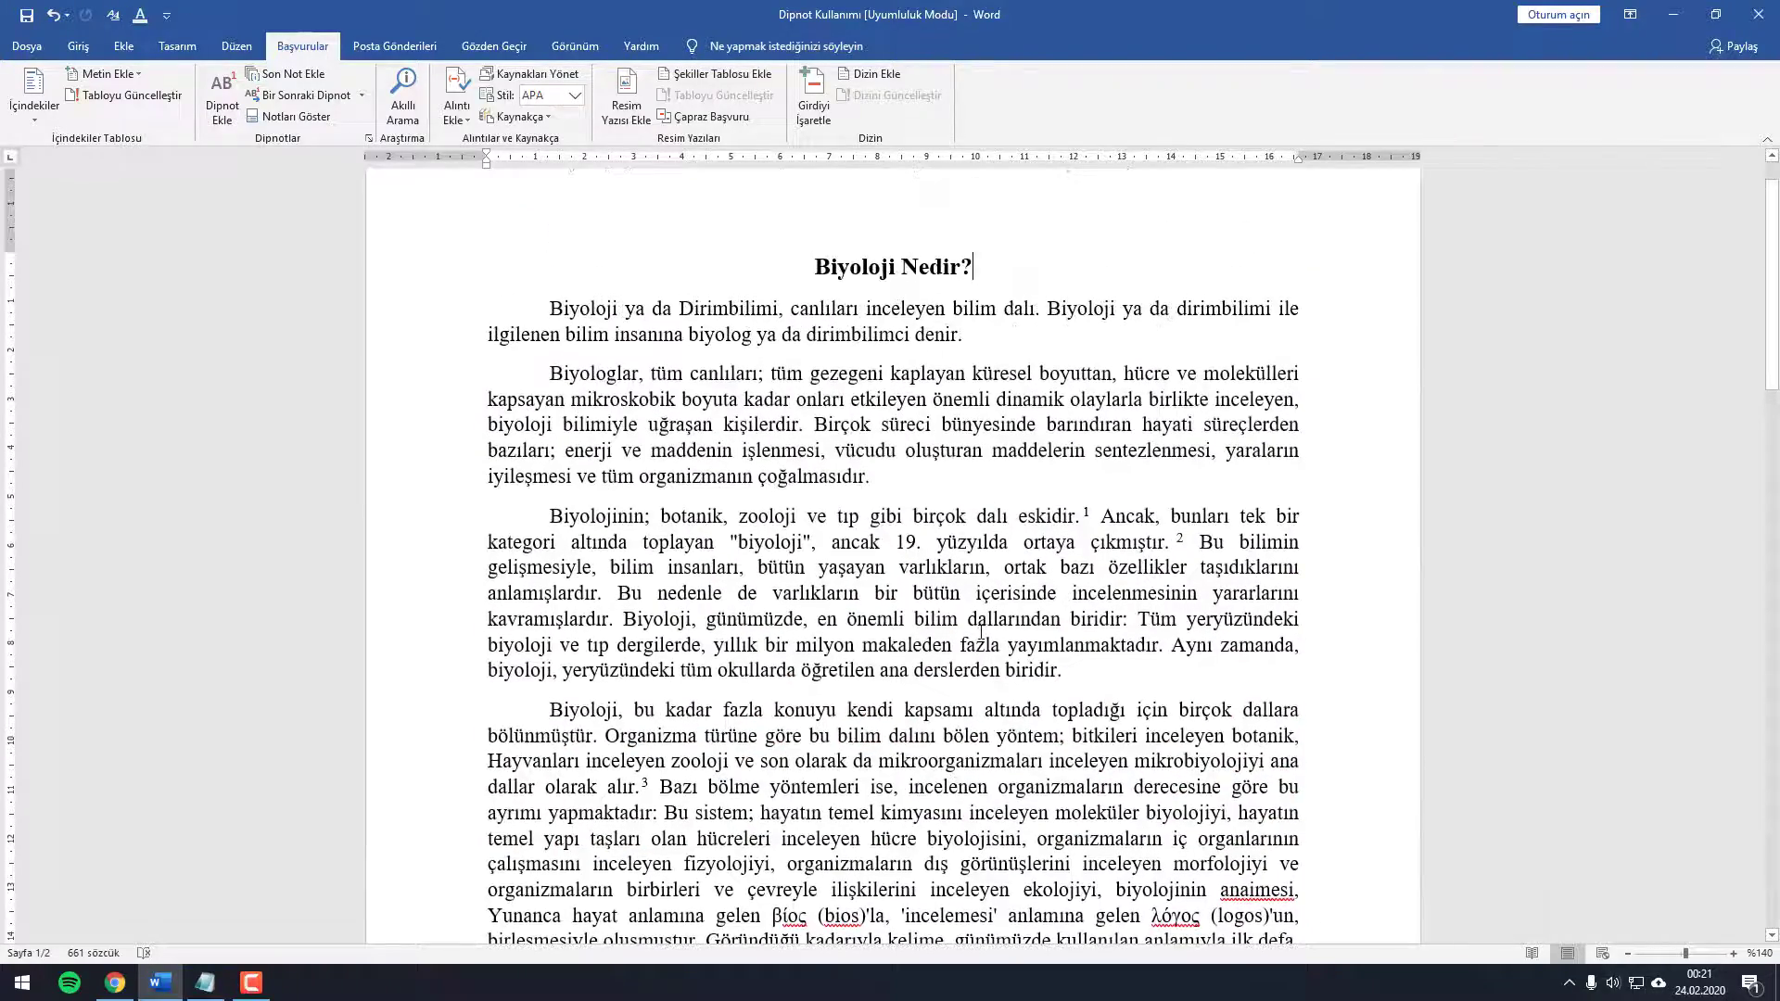
{"action": "scroll", "coordinate": [984, 620], "scroll_direction": "down", "scroll_amount": 4}
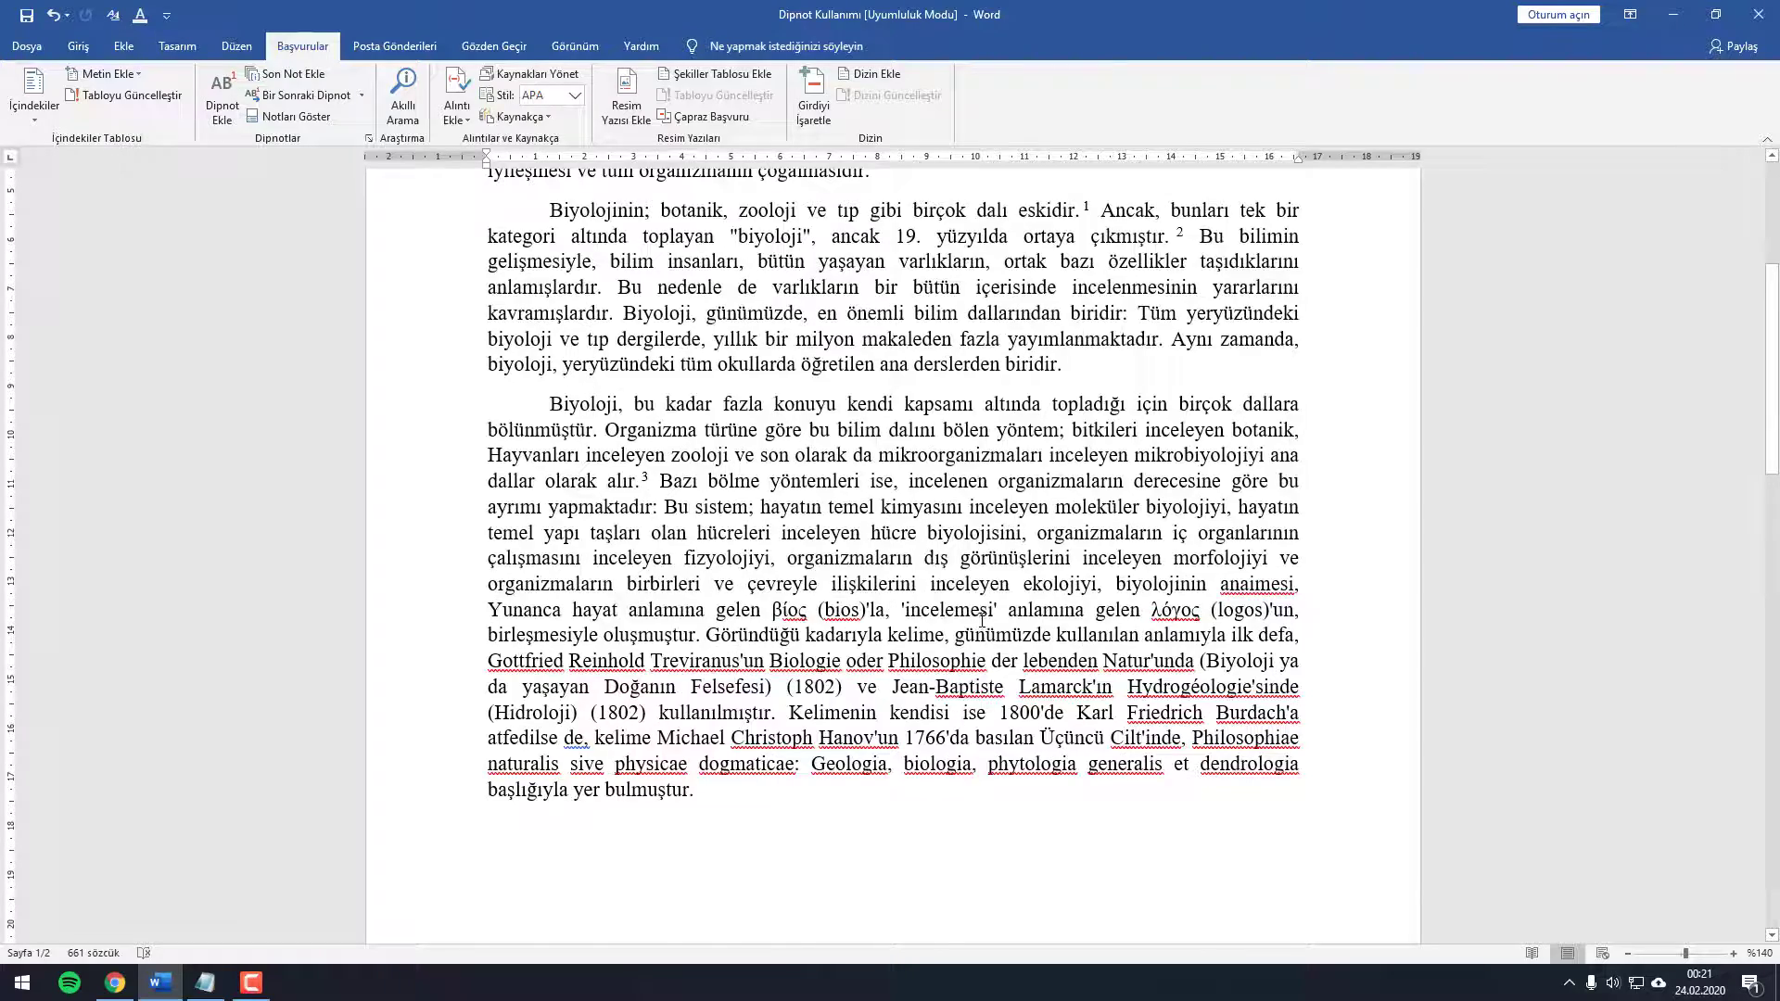
{"action": "scroll", "coordinate": [1109, 633], "scroll_direction": "down", "scroll_amount": 1}
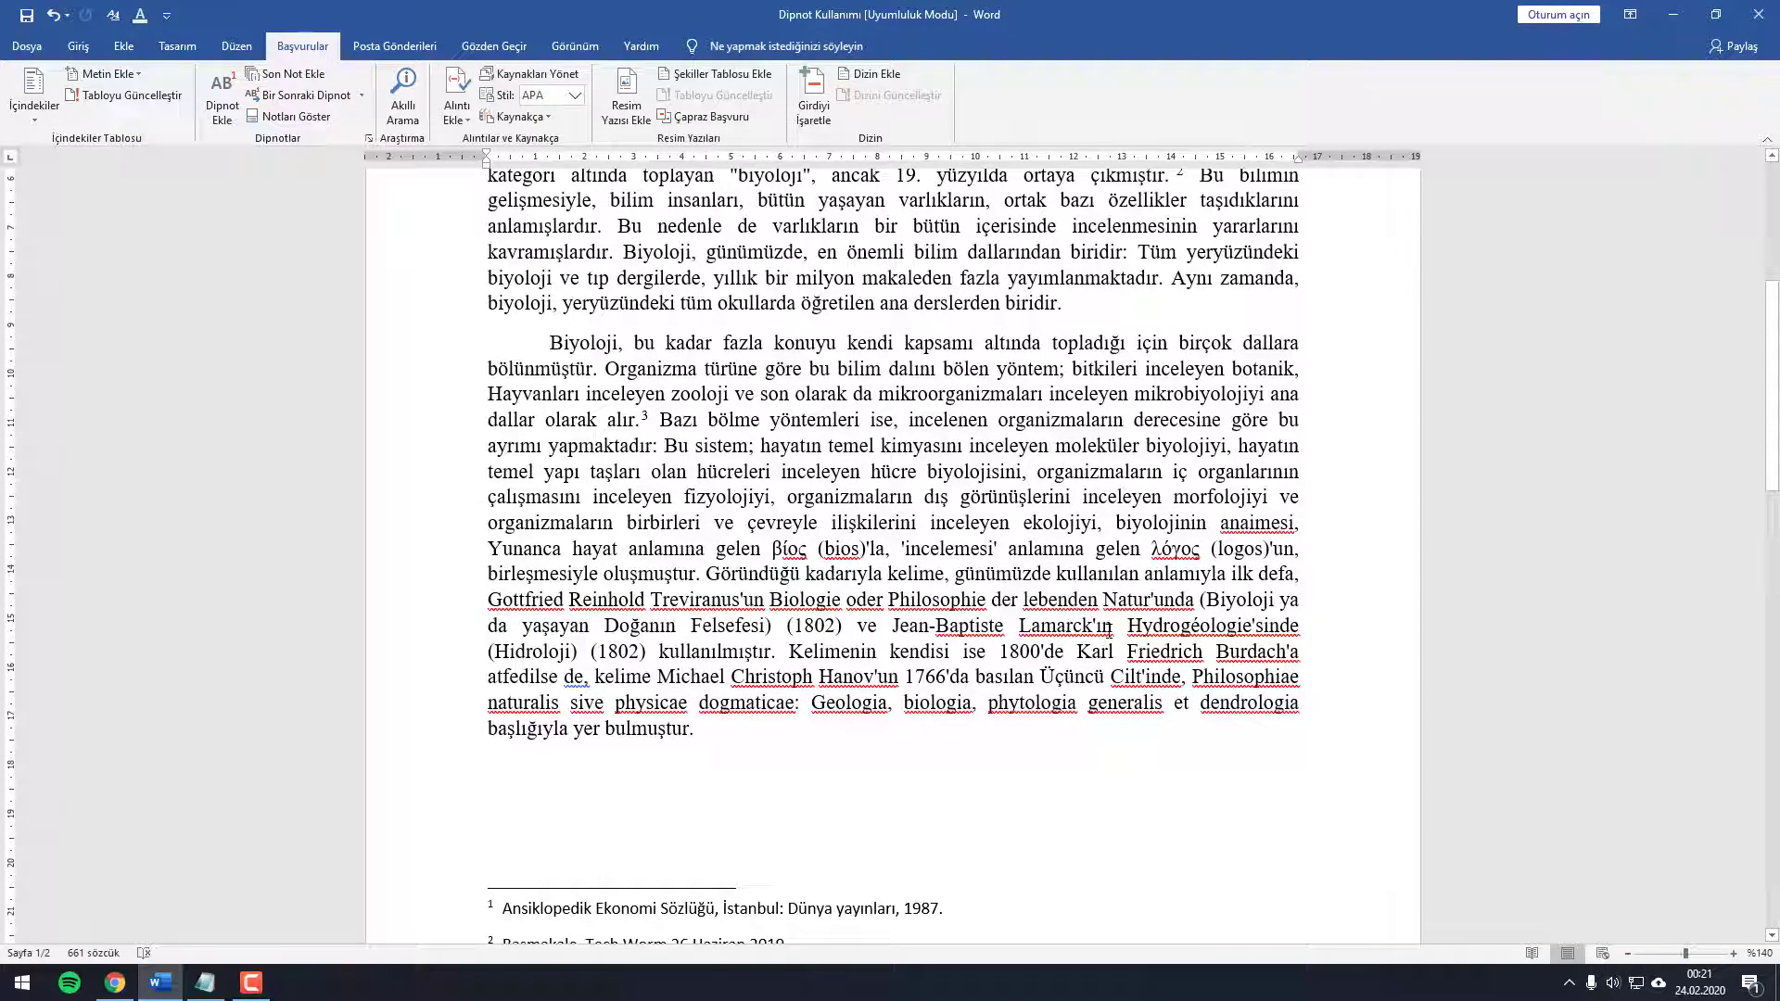
{"action": "scroll", "coordinate": [1108, 630], "scroll_direction": "down", "scroll_amount": 3}
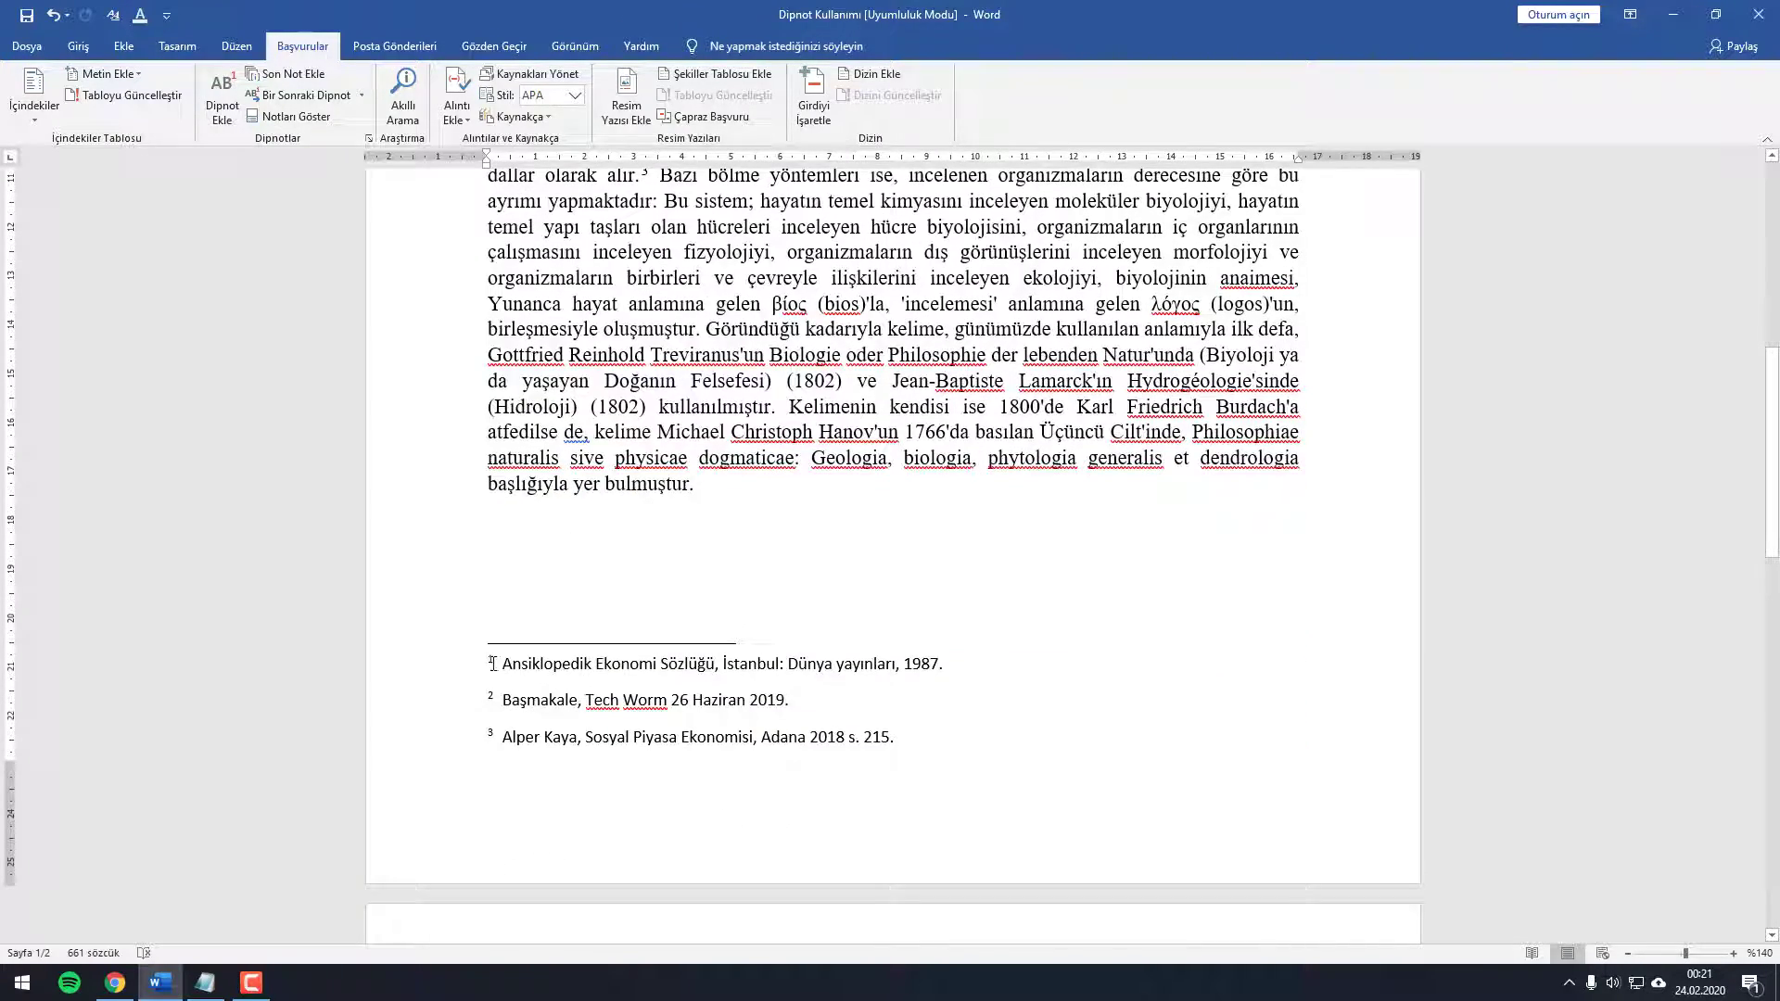
{"action": "scroll", "coordinate": [491, 663], "scroll_direction": "up", "scroll_amount": 3}
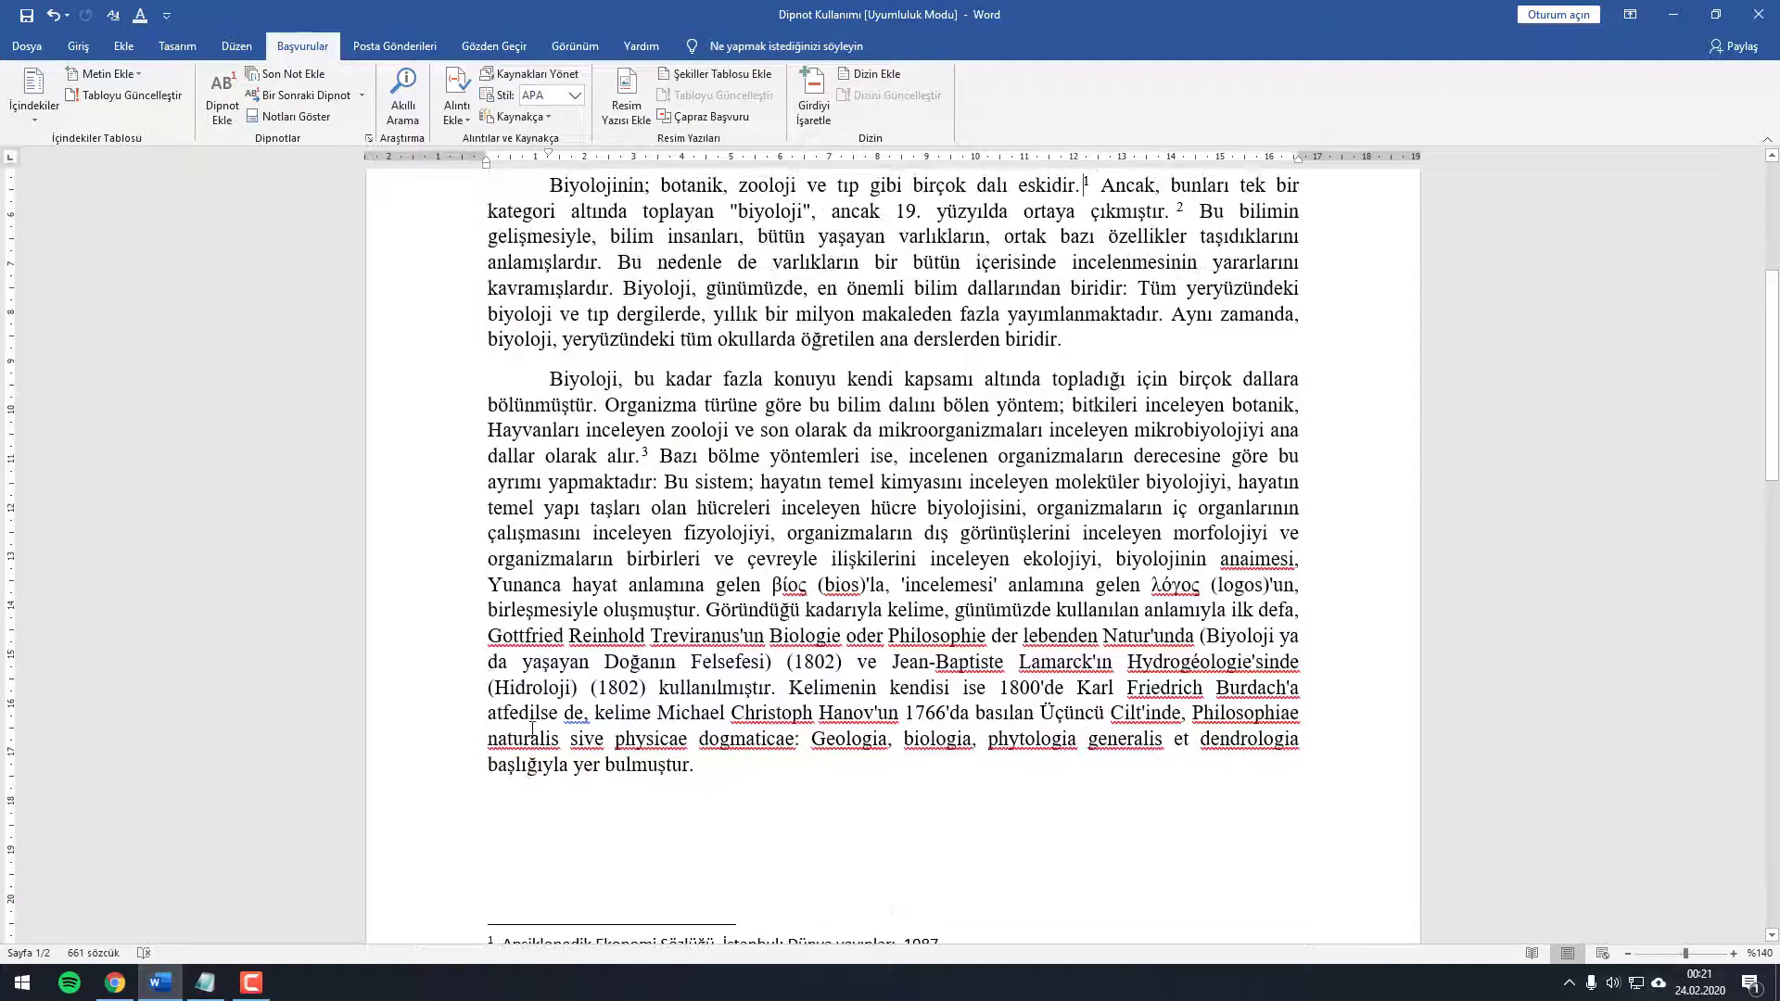
{"action": "scroll", "coordinate": [533, 727], "scroll_direction": "down", "scroll_amount": 2}
{"action": "scroll", "coordinate": [490, 758], "scroll_direction": "up", "scroll_amount": 2}
{"action": "left_click_drag", "start_coordinate": [1098, 185], "coordinate": [569, 182]}
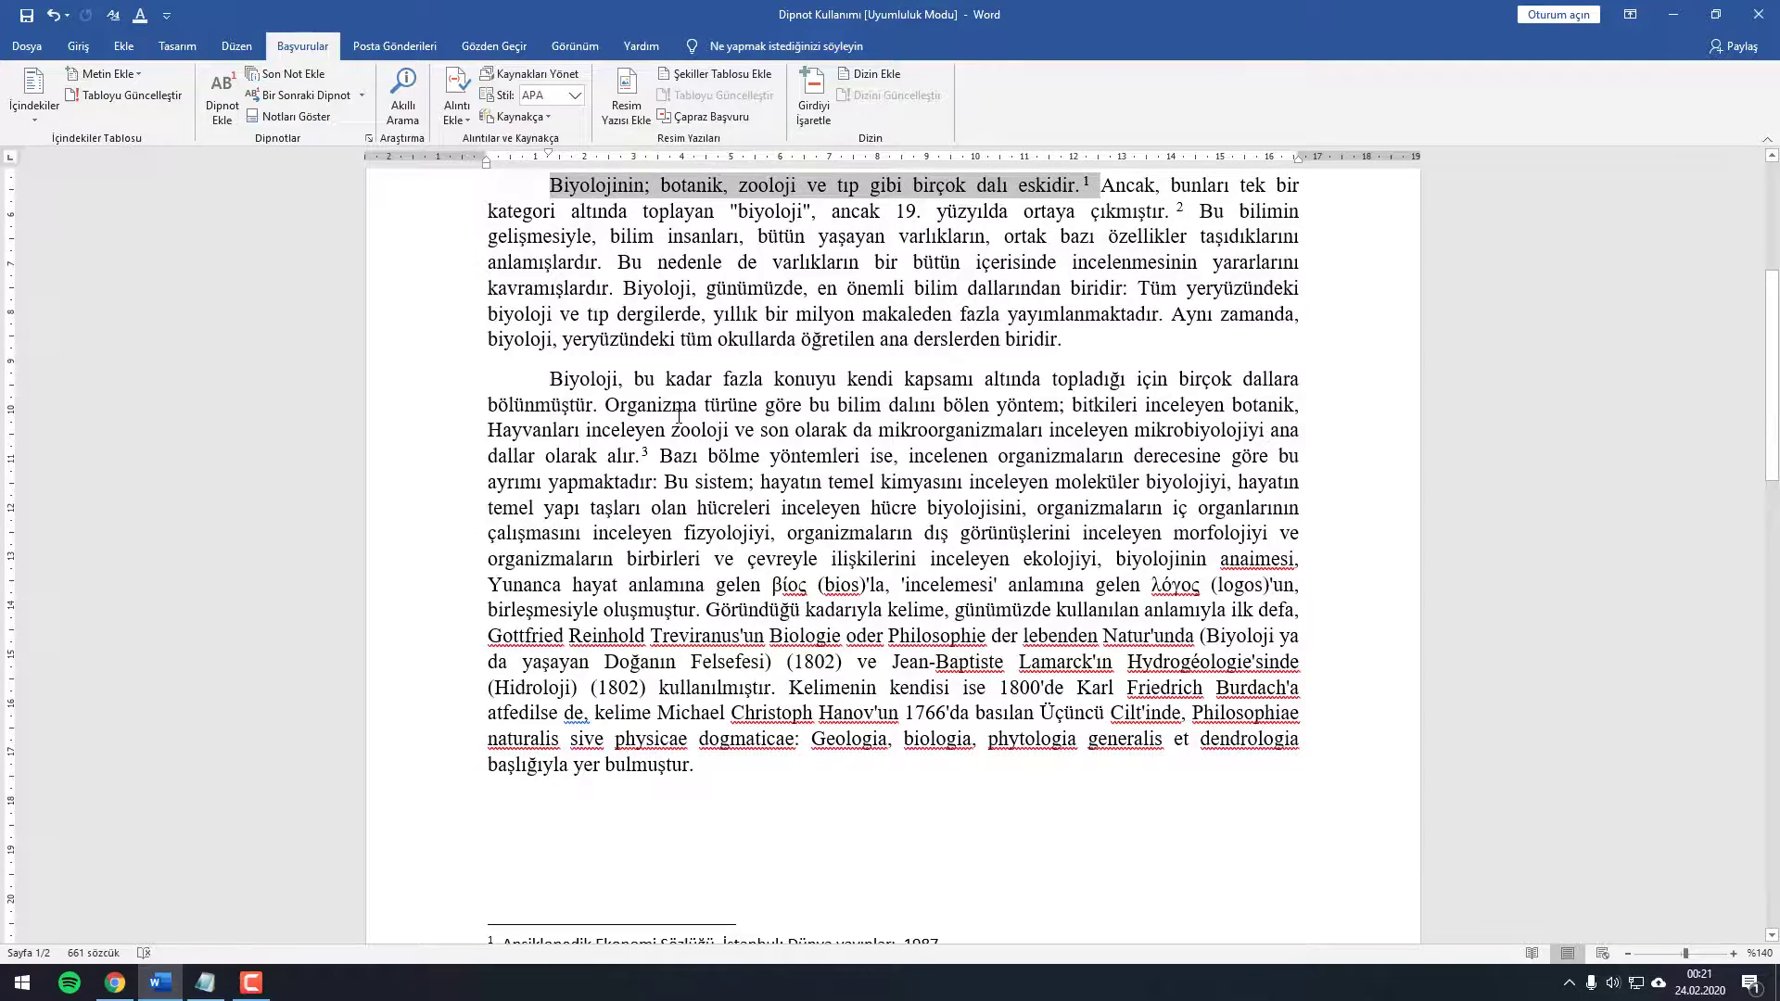
{"action": "scroll", "coordinate": [678, 416], "scroll_direction": "down", "scroll_amount": 3}
{"action": "scroll", "coordinate": [975, 518], "scroll_direction": "up", "scroll_amount": 4}
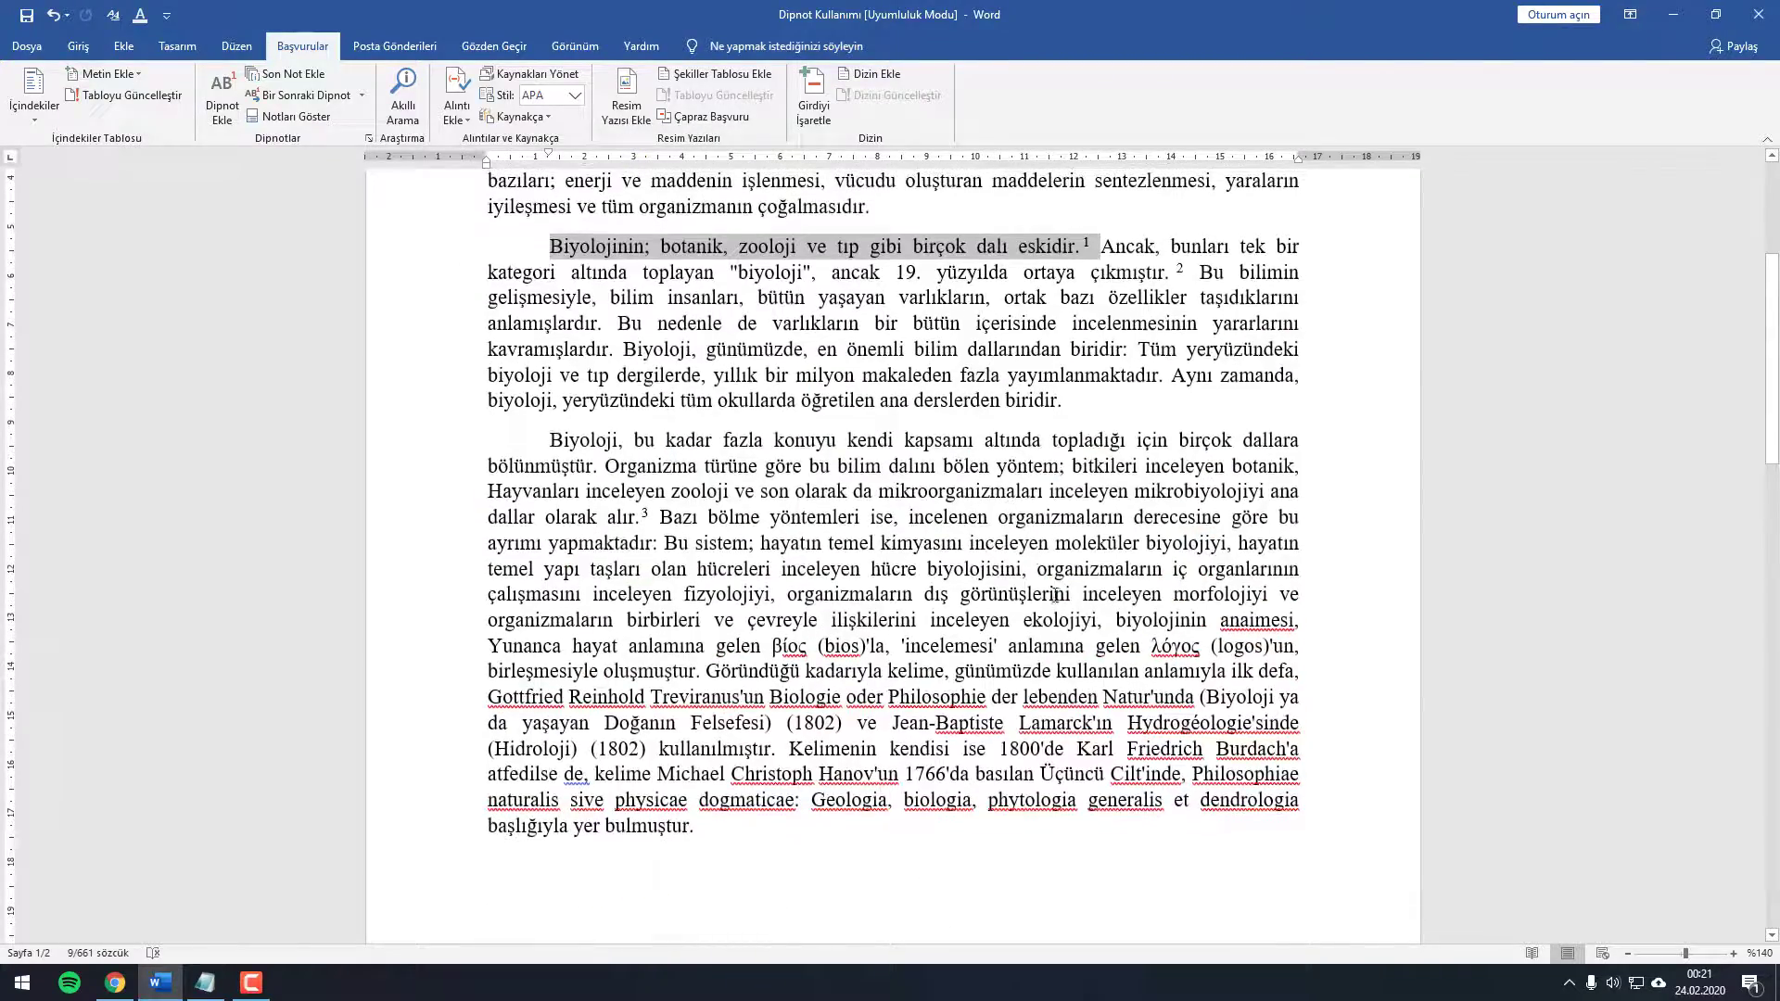
{"action": "scroll", "coordinate": [1108, 616], "scroll_direction": "up", "scroll_amount": 3}
{"action": "left_click", "coordinate": [1094, 427]}
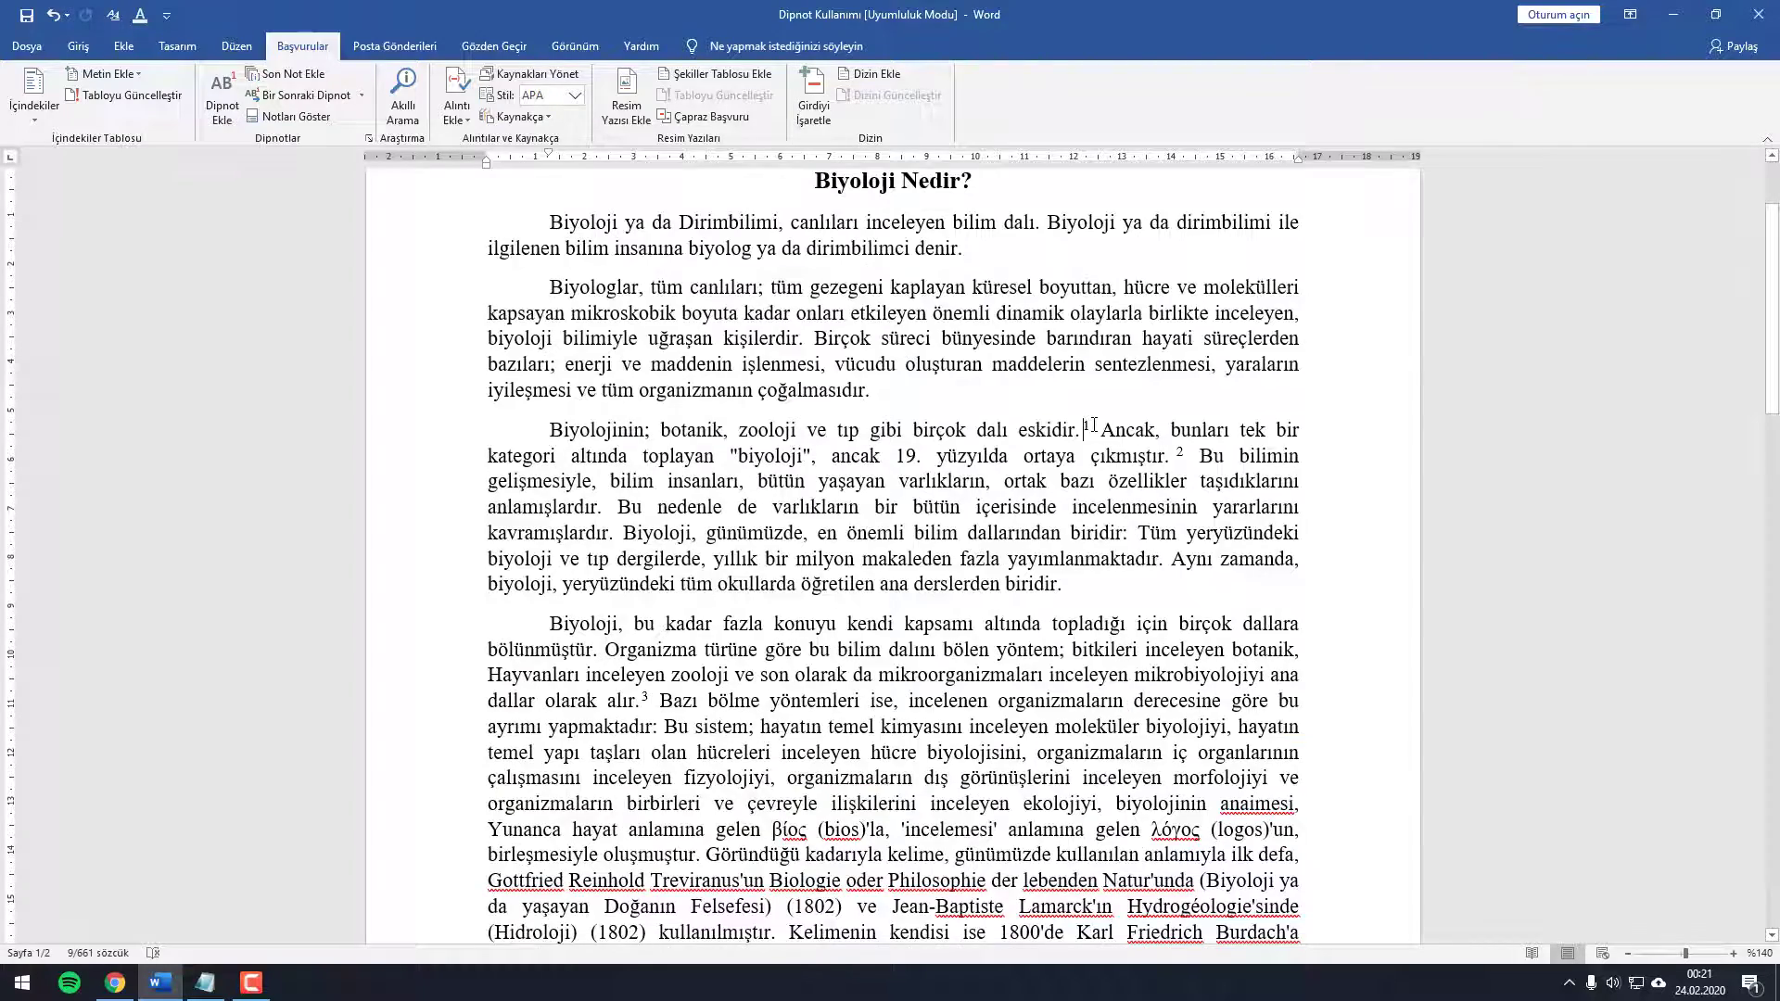
{"action": "double_click", "coordinate": [1093, 425]}
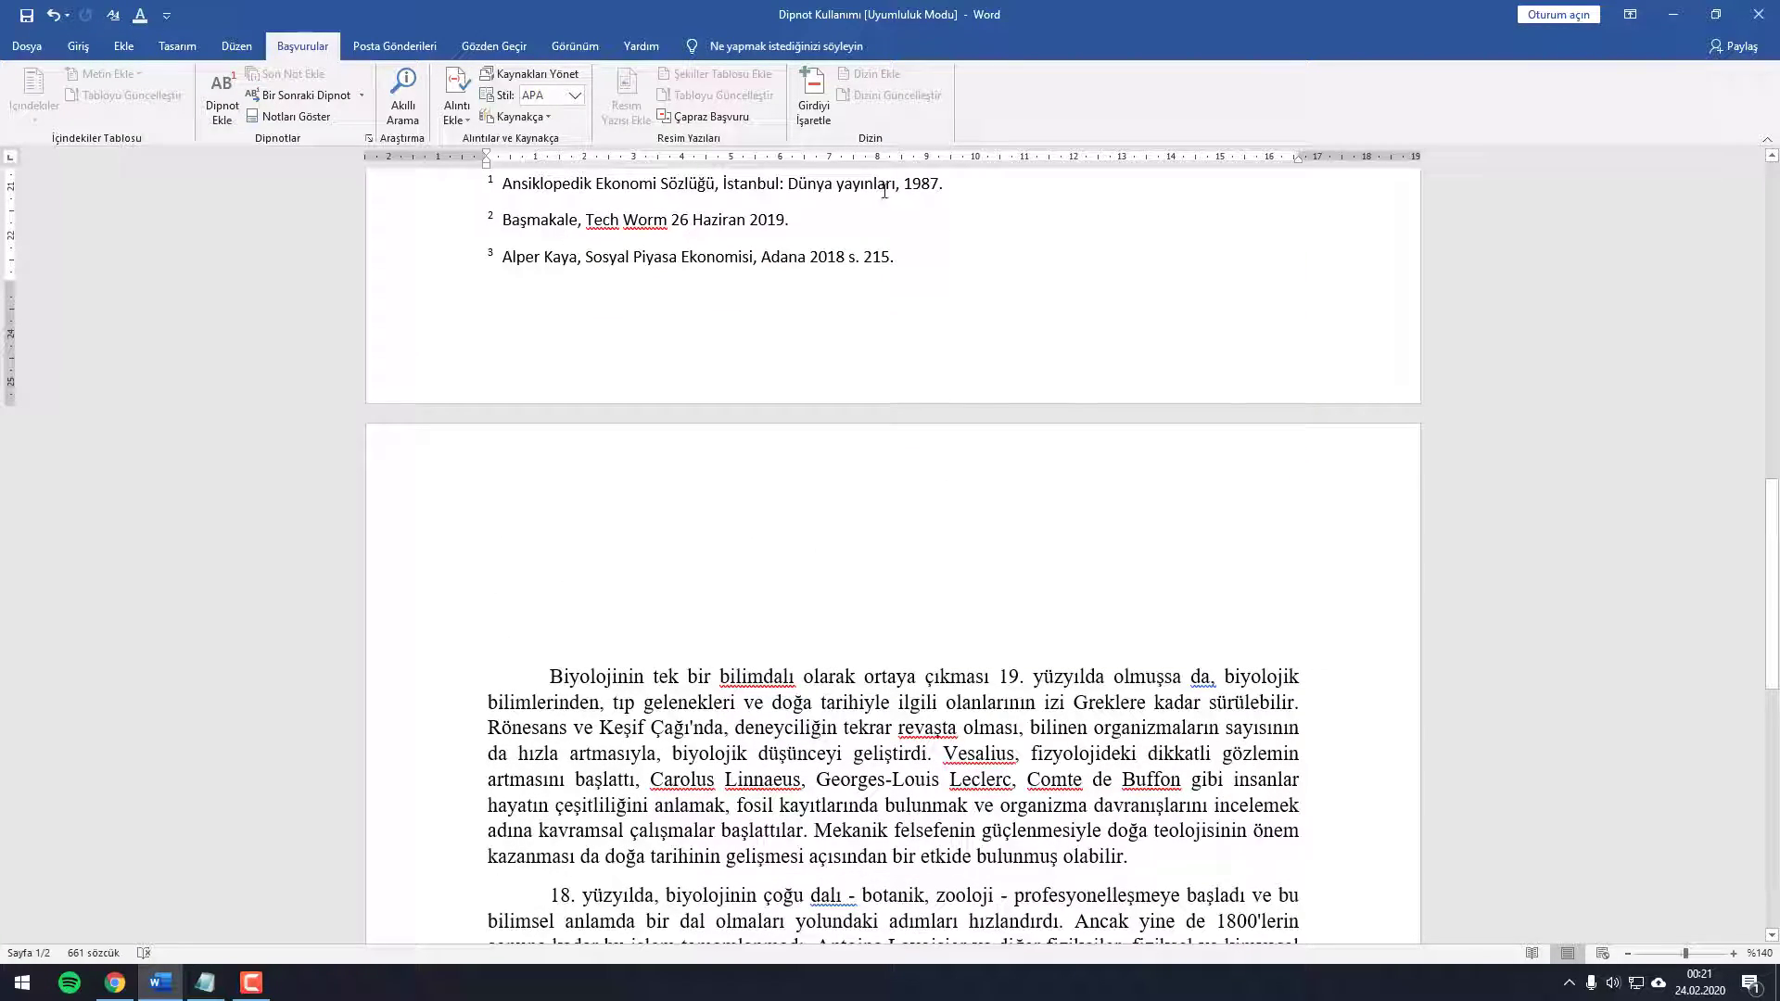
{"action": "left_click_drag", "start_coordinate": [957, 190], "coordinate": [487, 185]}
{"action": "scroll", "coordinate": [820, 598], "scroll_direction": "up", "scroll_amount": 5}
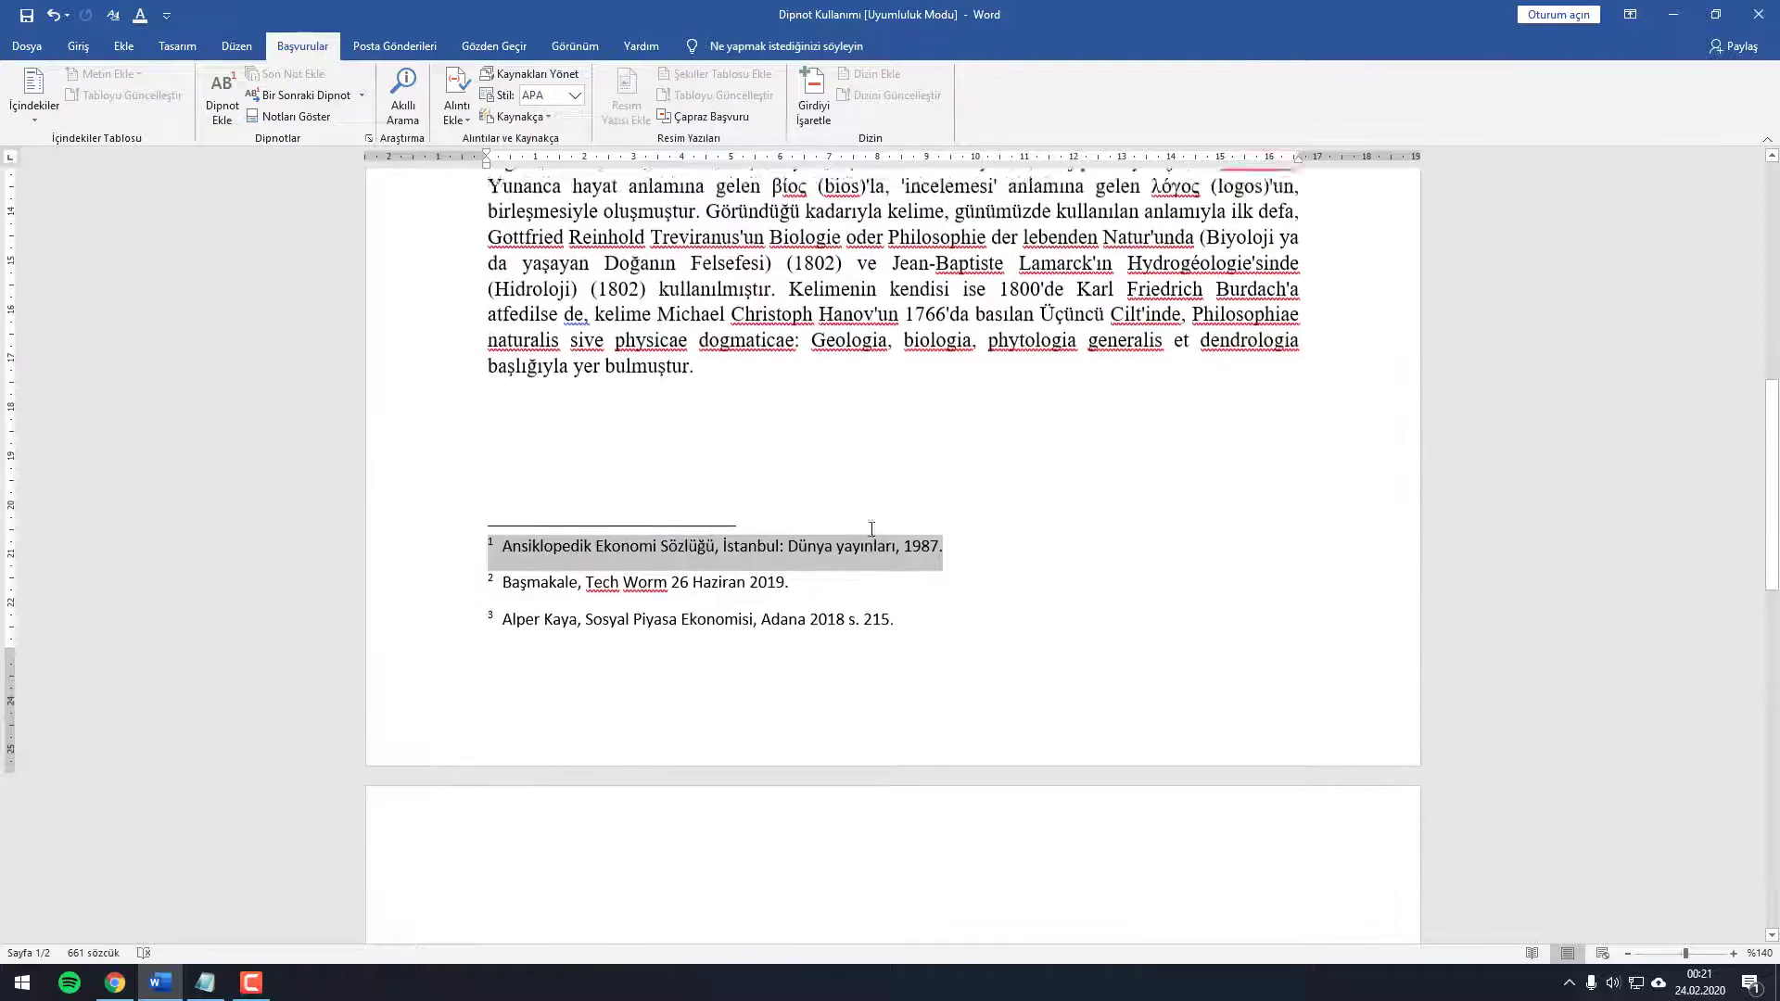
{"action": "scroll", "coordinate": [598, 772], "scroll_direction": "down", "scroll_amount": 3}
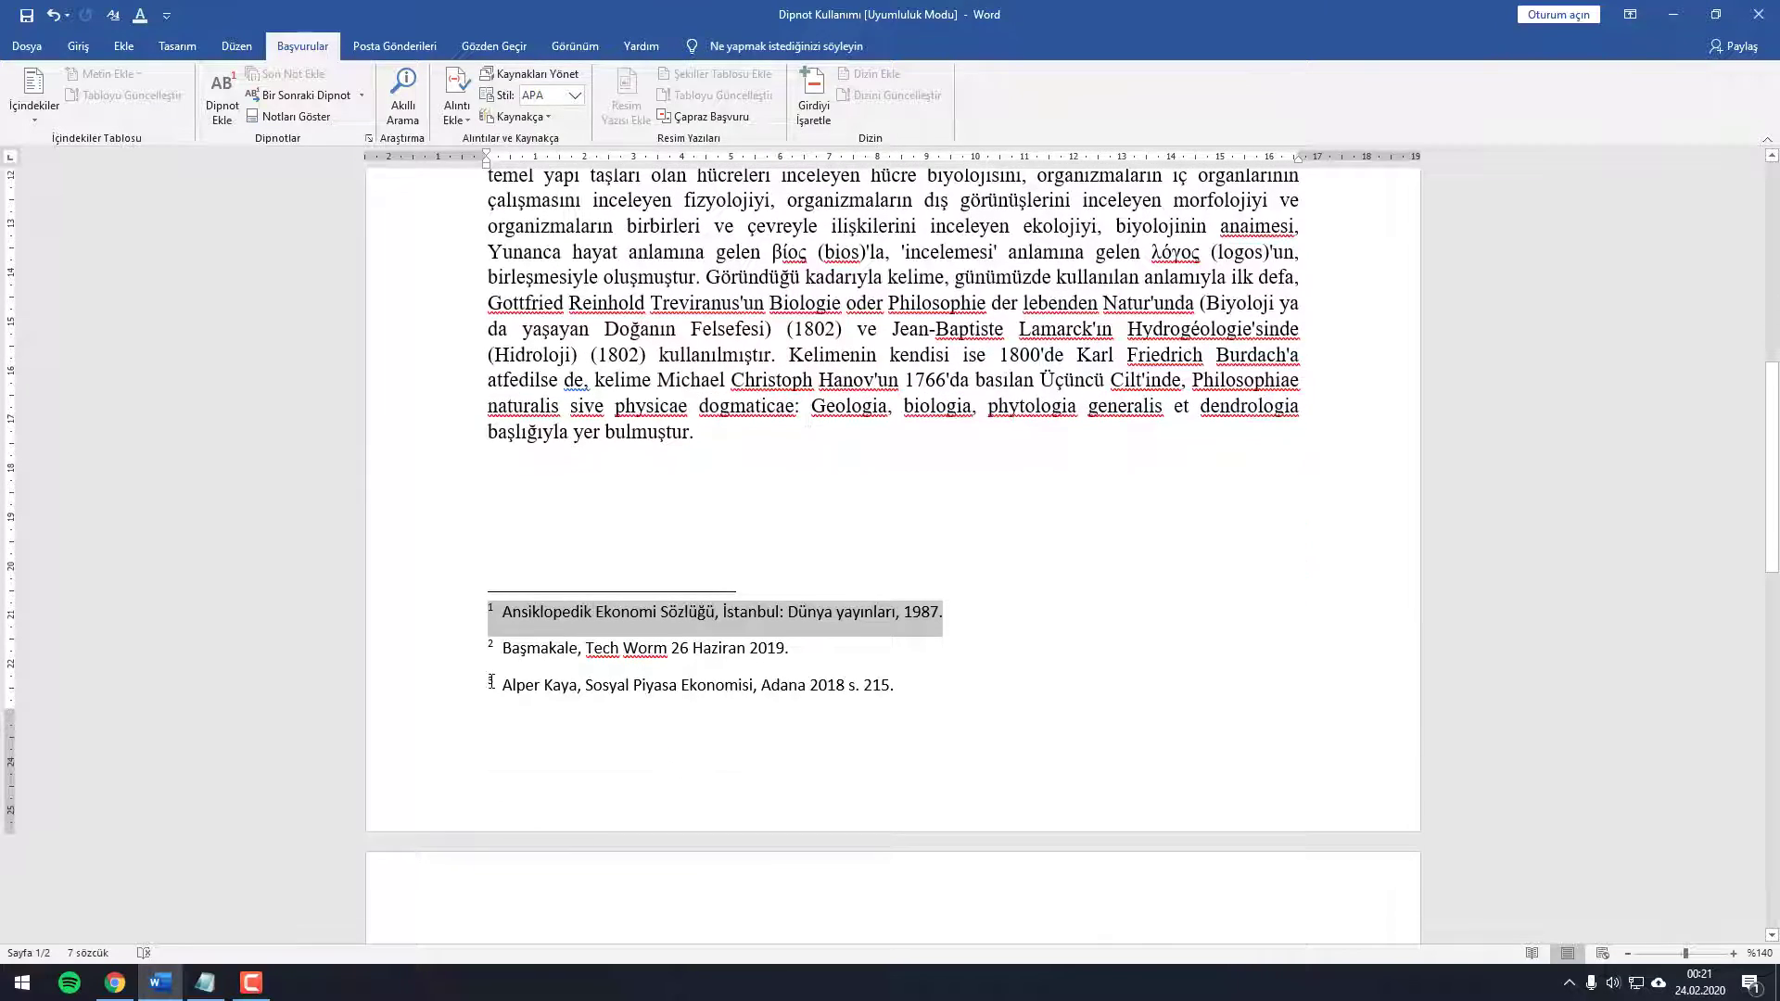
{"action": "double_click", "coordinate": [490, 683]}
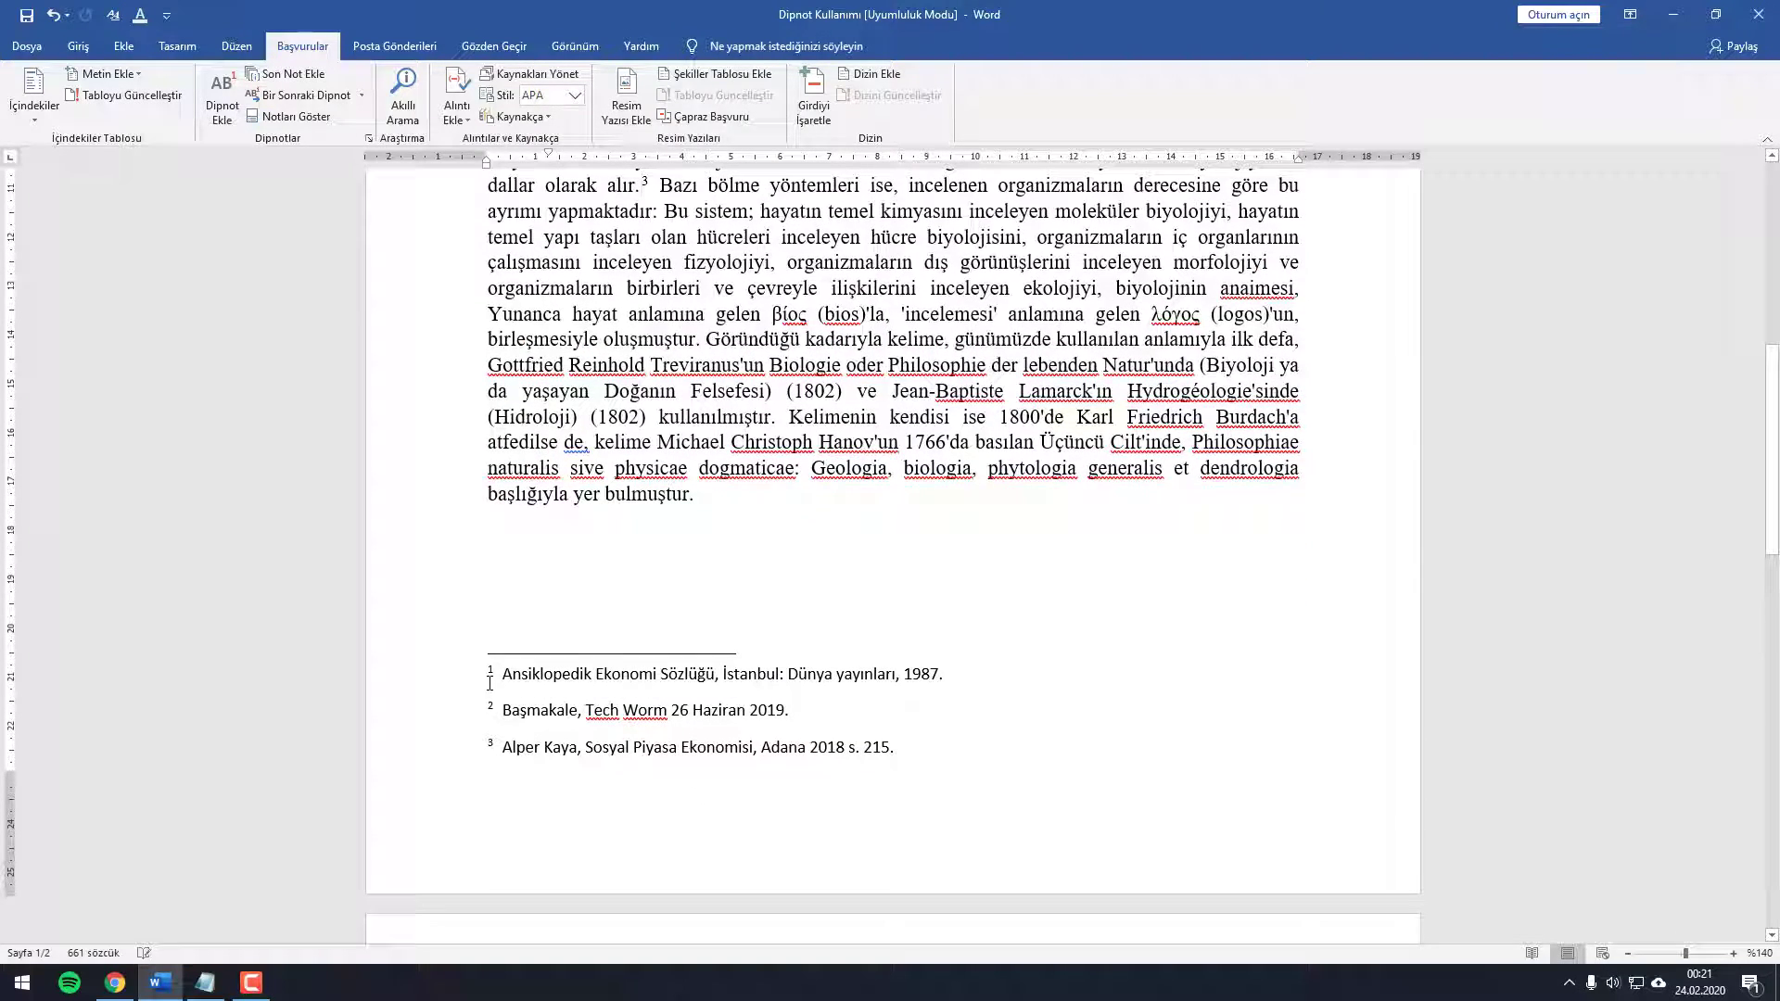
{"action": "mouse_move", "coordinate": [659, 185]}
{"action": "left_mouse_down"}
{"action": "mouse_move", "coordinate": [502, 183]}
{"action": "mouse_move", "coordinate": [649, 368]}
{"action": "mouse_move", "coordinate": [517, 337]}
{"action": "left_mouse_up"}
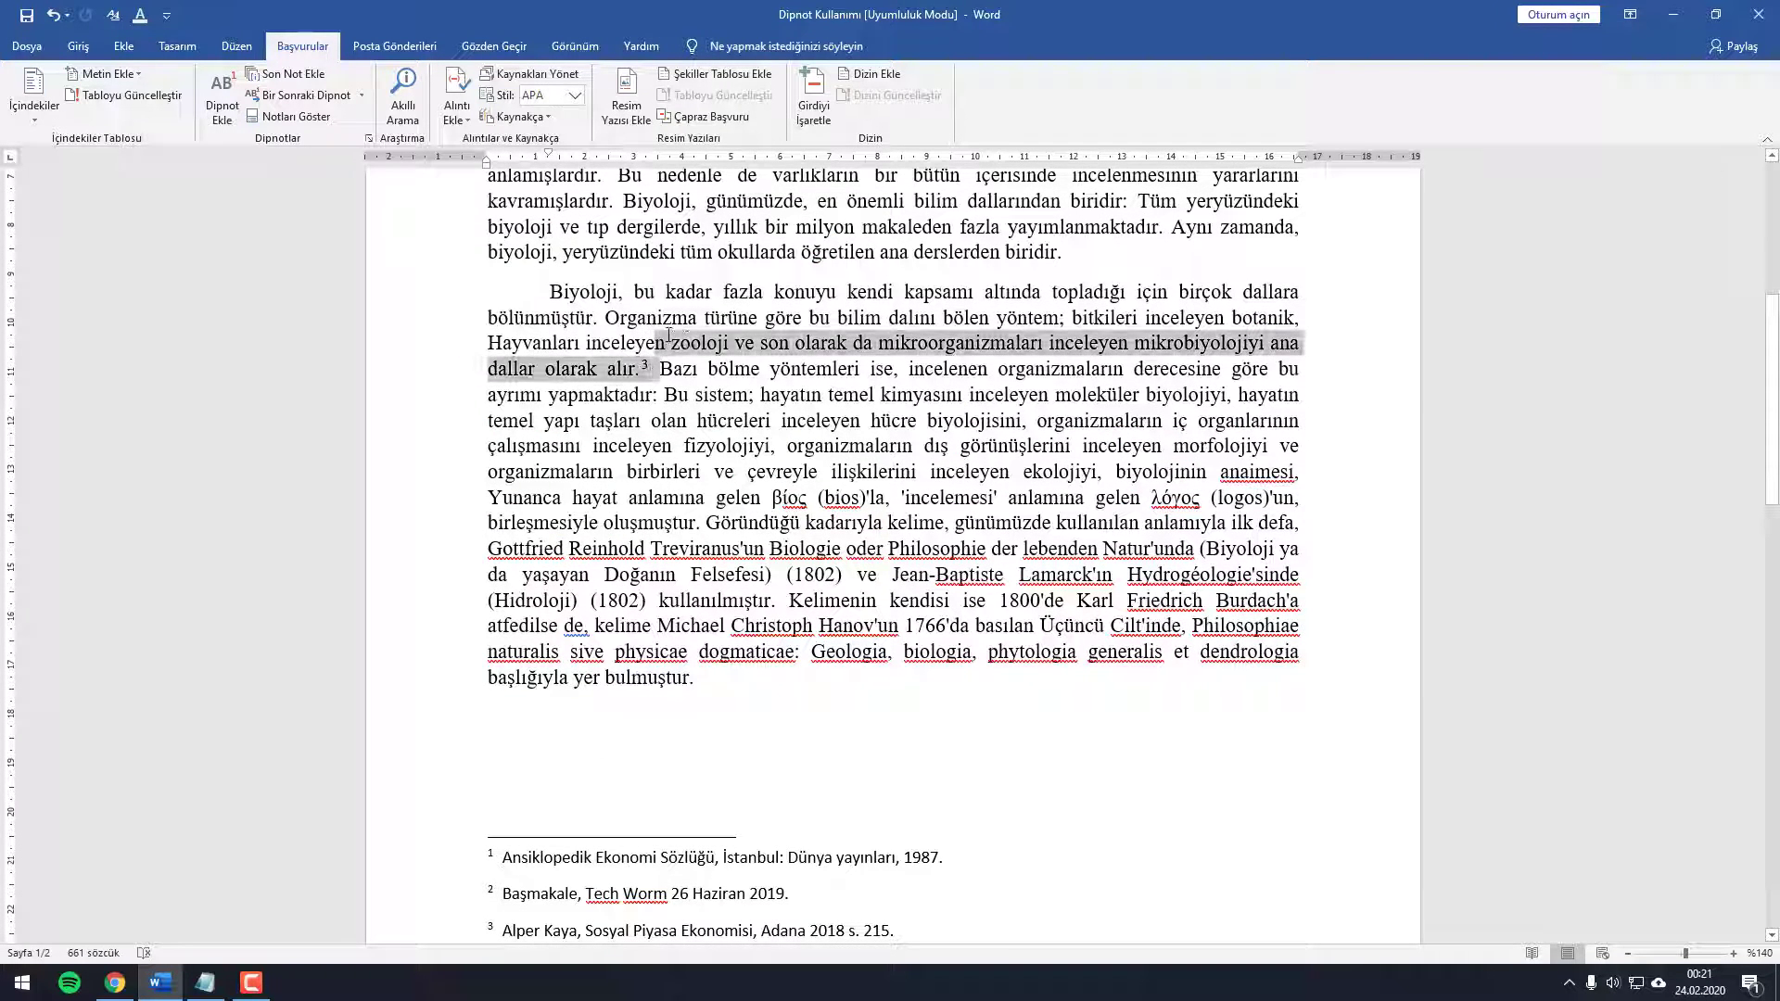
{"action": "scroll", "coordinate": [553, 667], "scroll_direction": "down", "scroll_amount": 1}
{"action": "scroll", "coordinate": [505, 656], "scroll_direction": "down", "scroll_amount": 2}
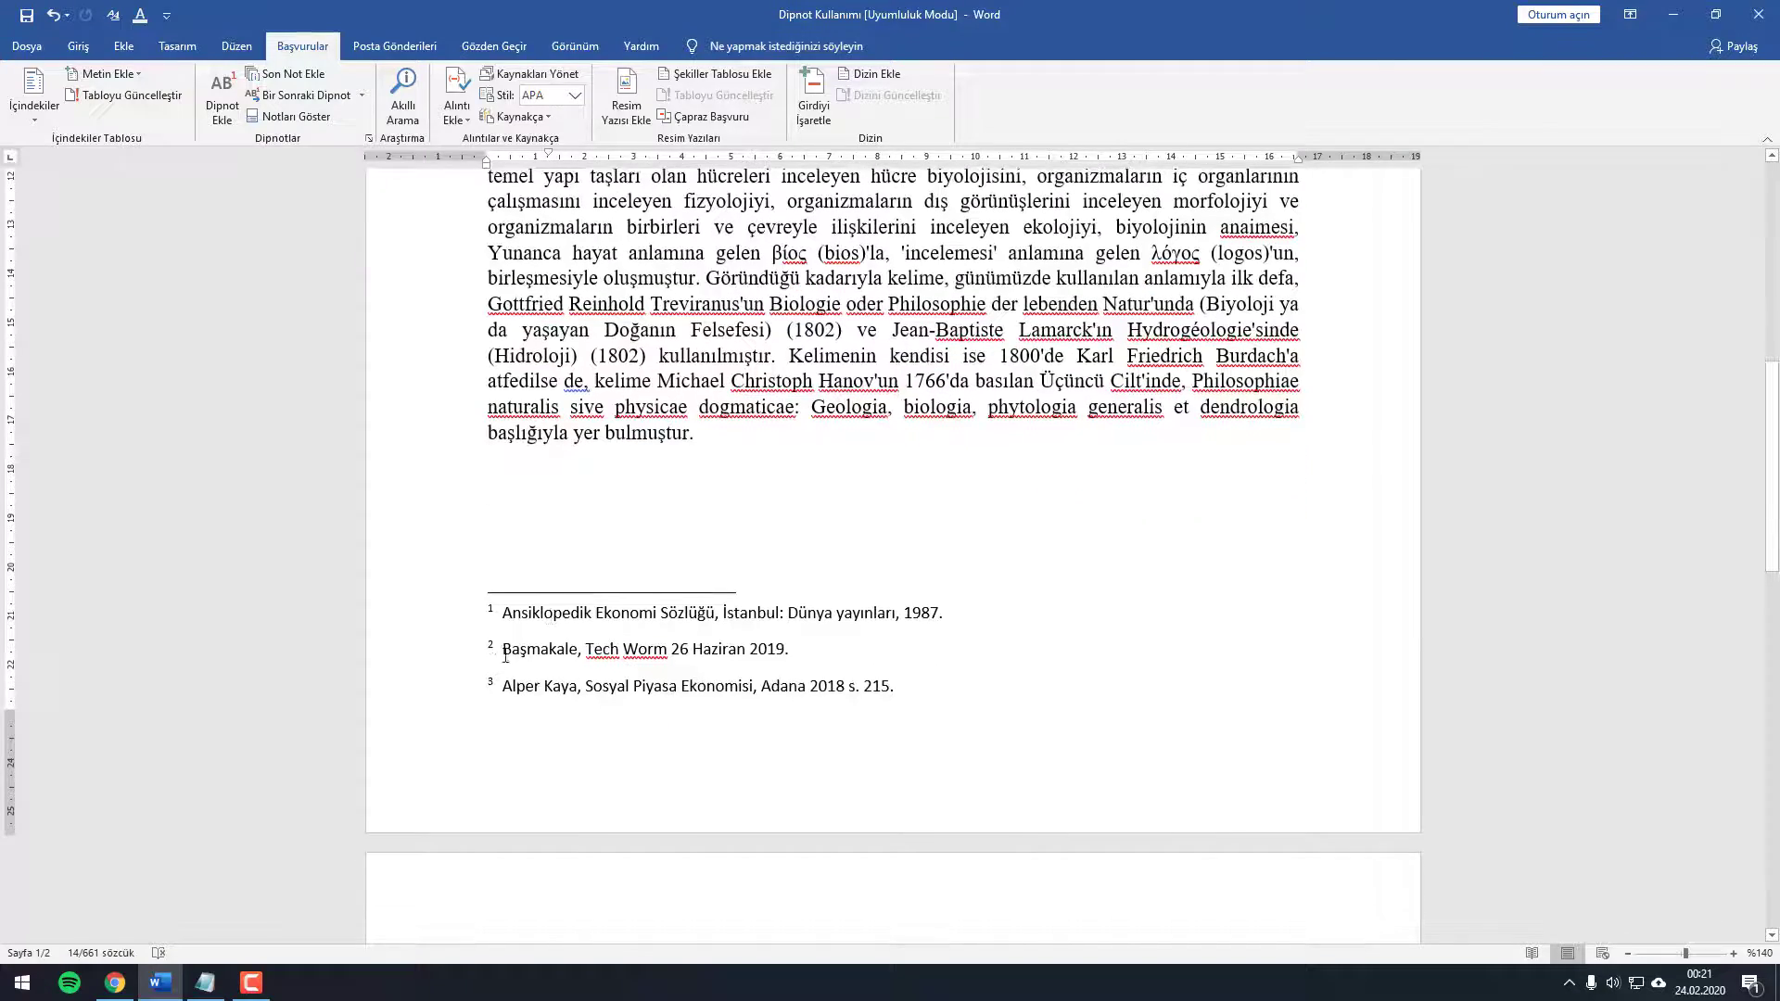
{"action": "scroll", "coordinate": [517, 647], "scroll_direction": "down", "scroll_amount": 3}
{"action": "scroll", "coordinate": [529, 619], "scroll_direction": "down", "scroll_amount": 1}
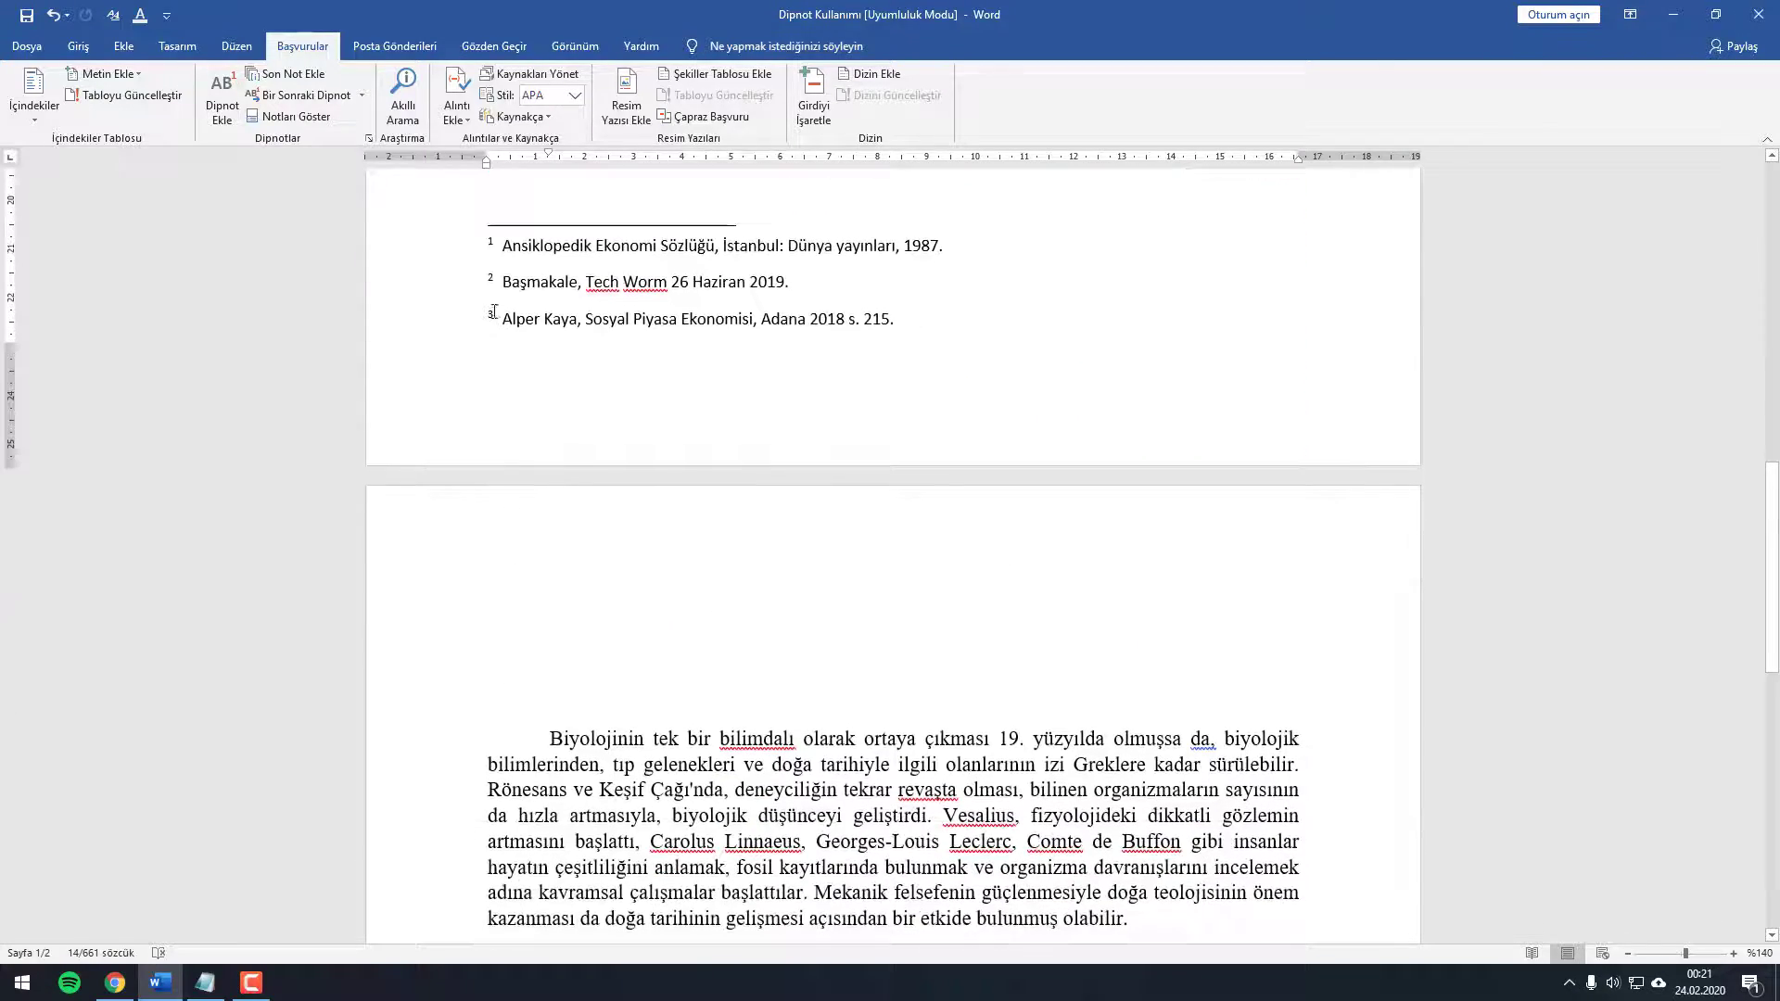
{"action": "double_click", "coordinate": [487, 280]}
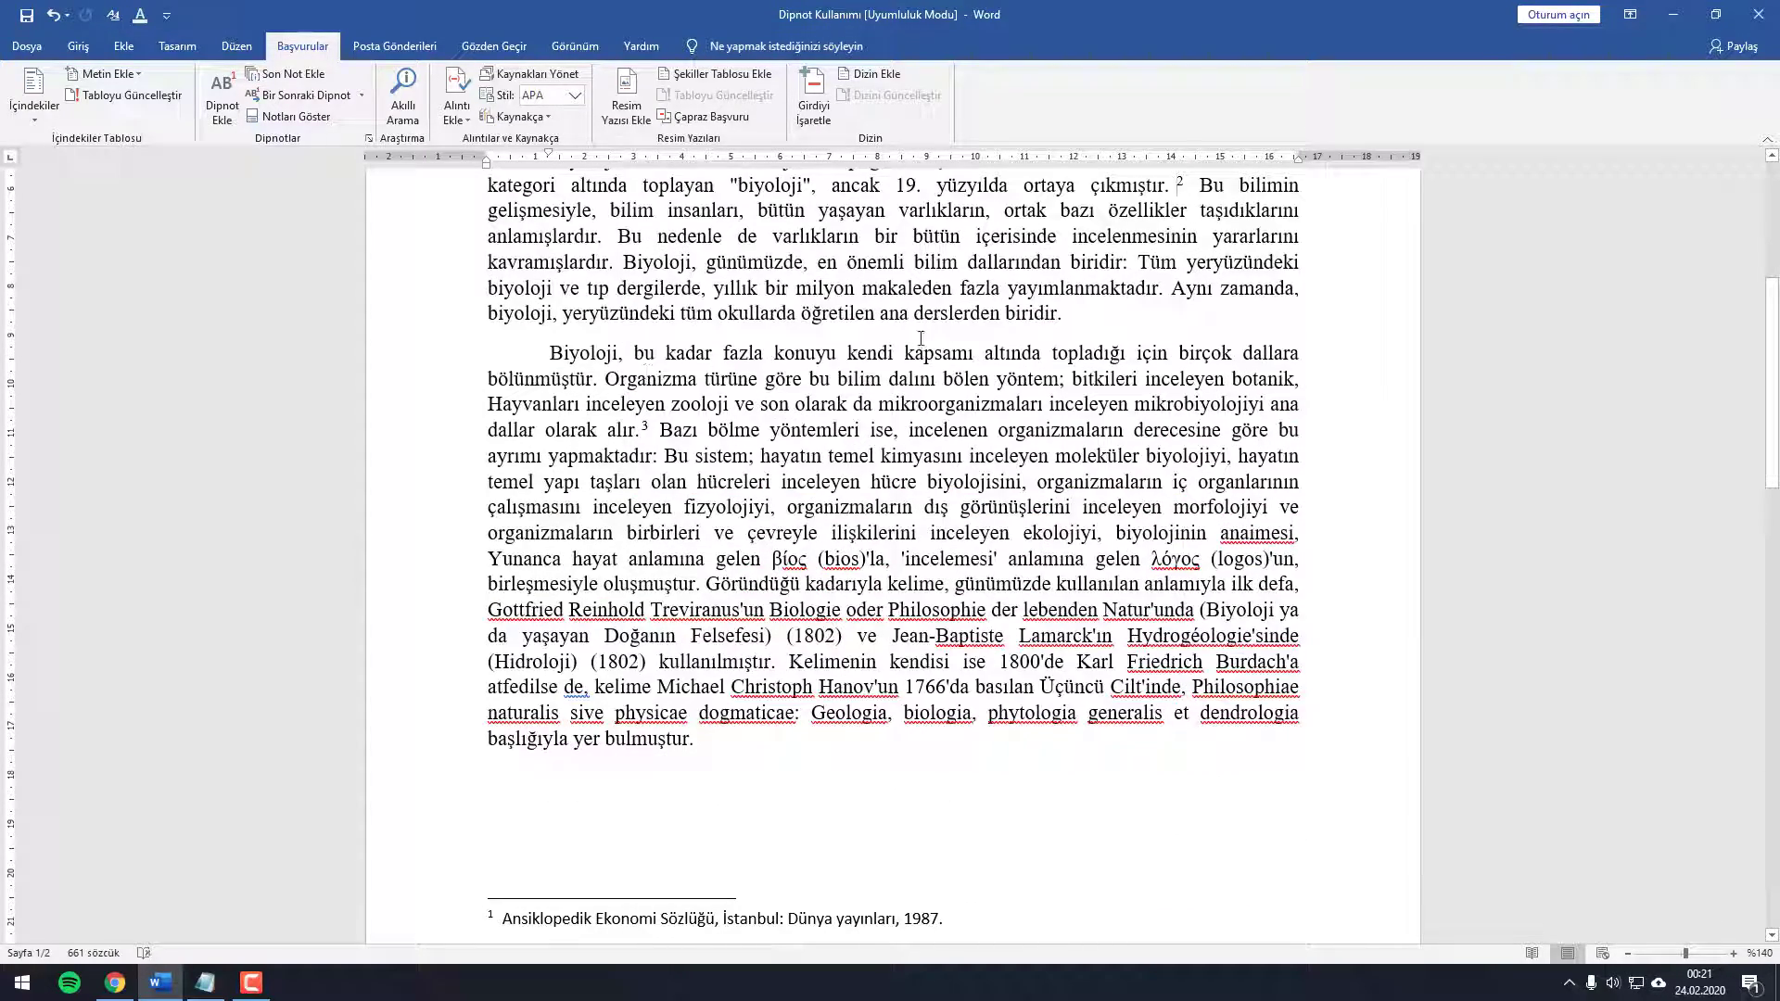
{"action": "left_click_drag", "start_coordinate": [1197, 185], "coordinate": [487, 186]}
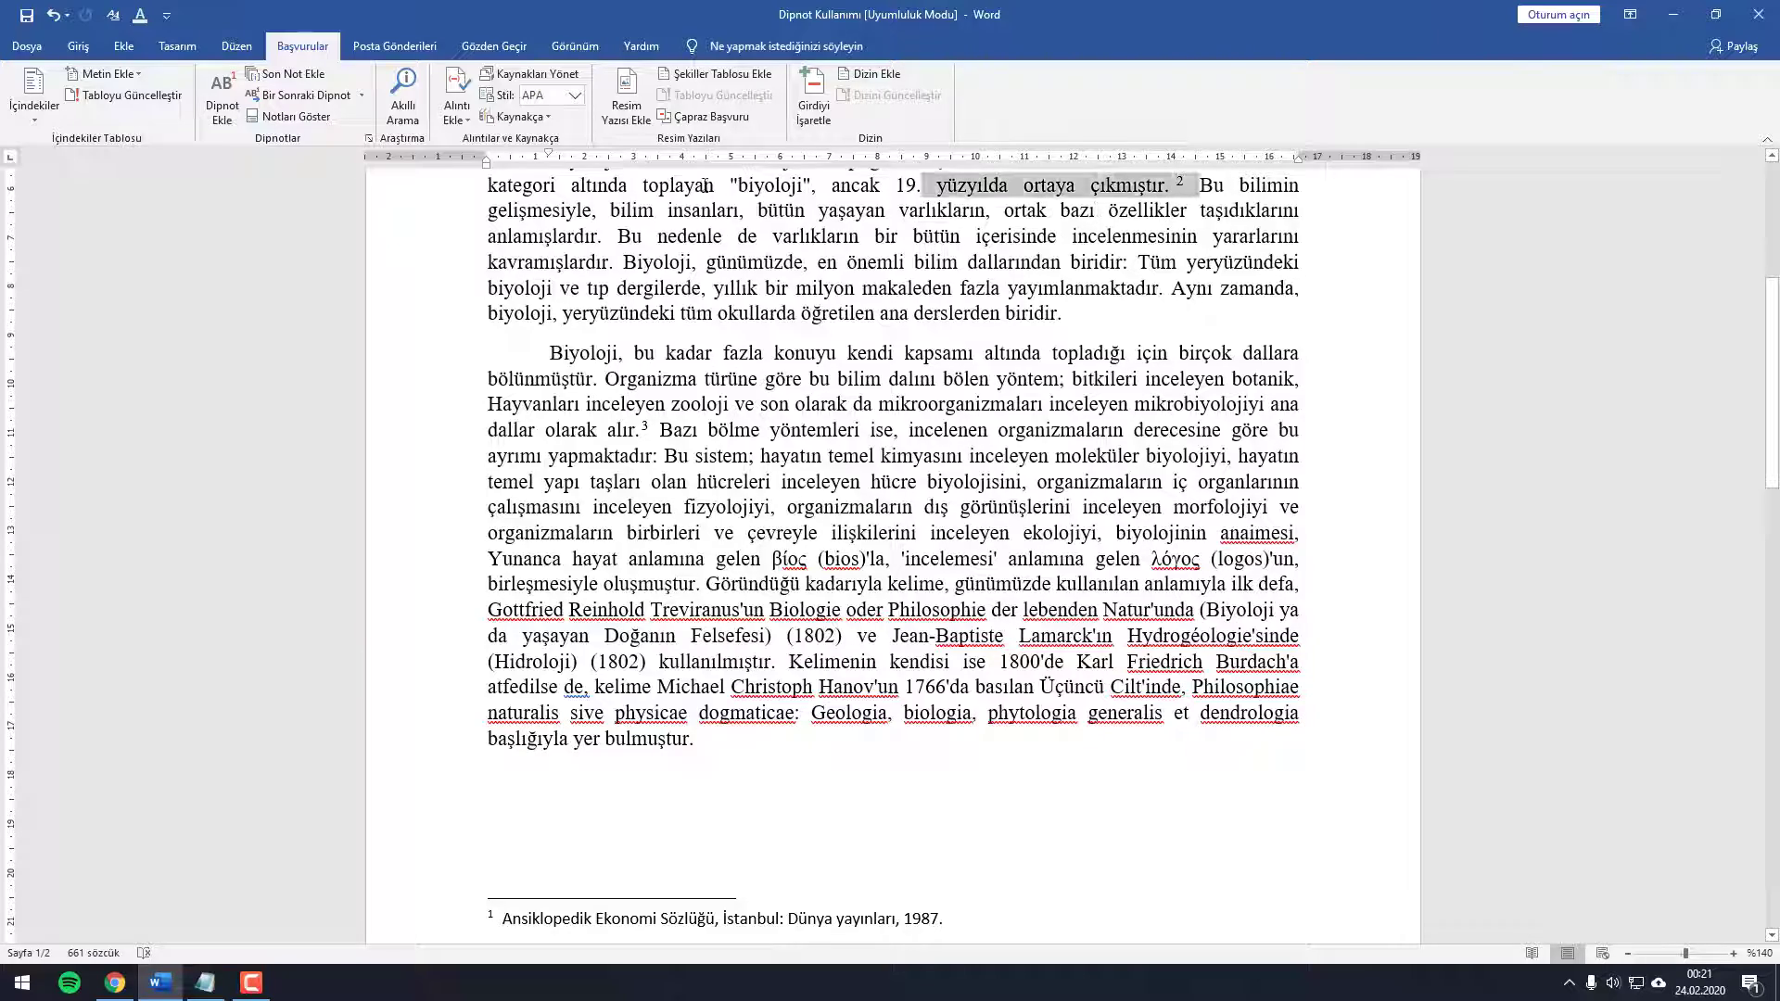
{"action": "scroll", "coordinate": [867, 357], "scroll_direction": "up", "scroll_amount": 2}
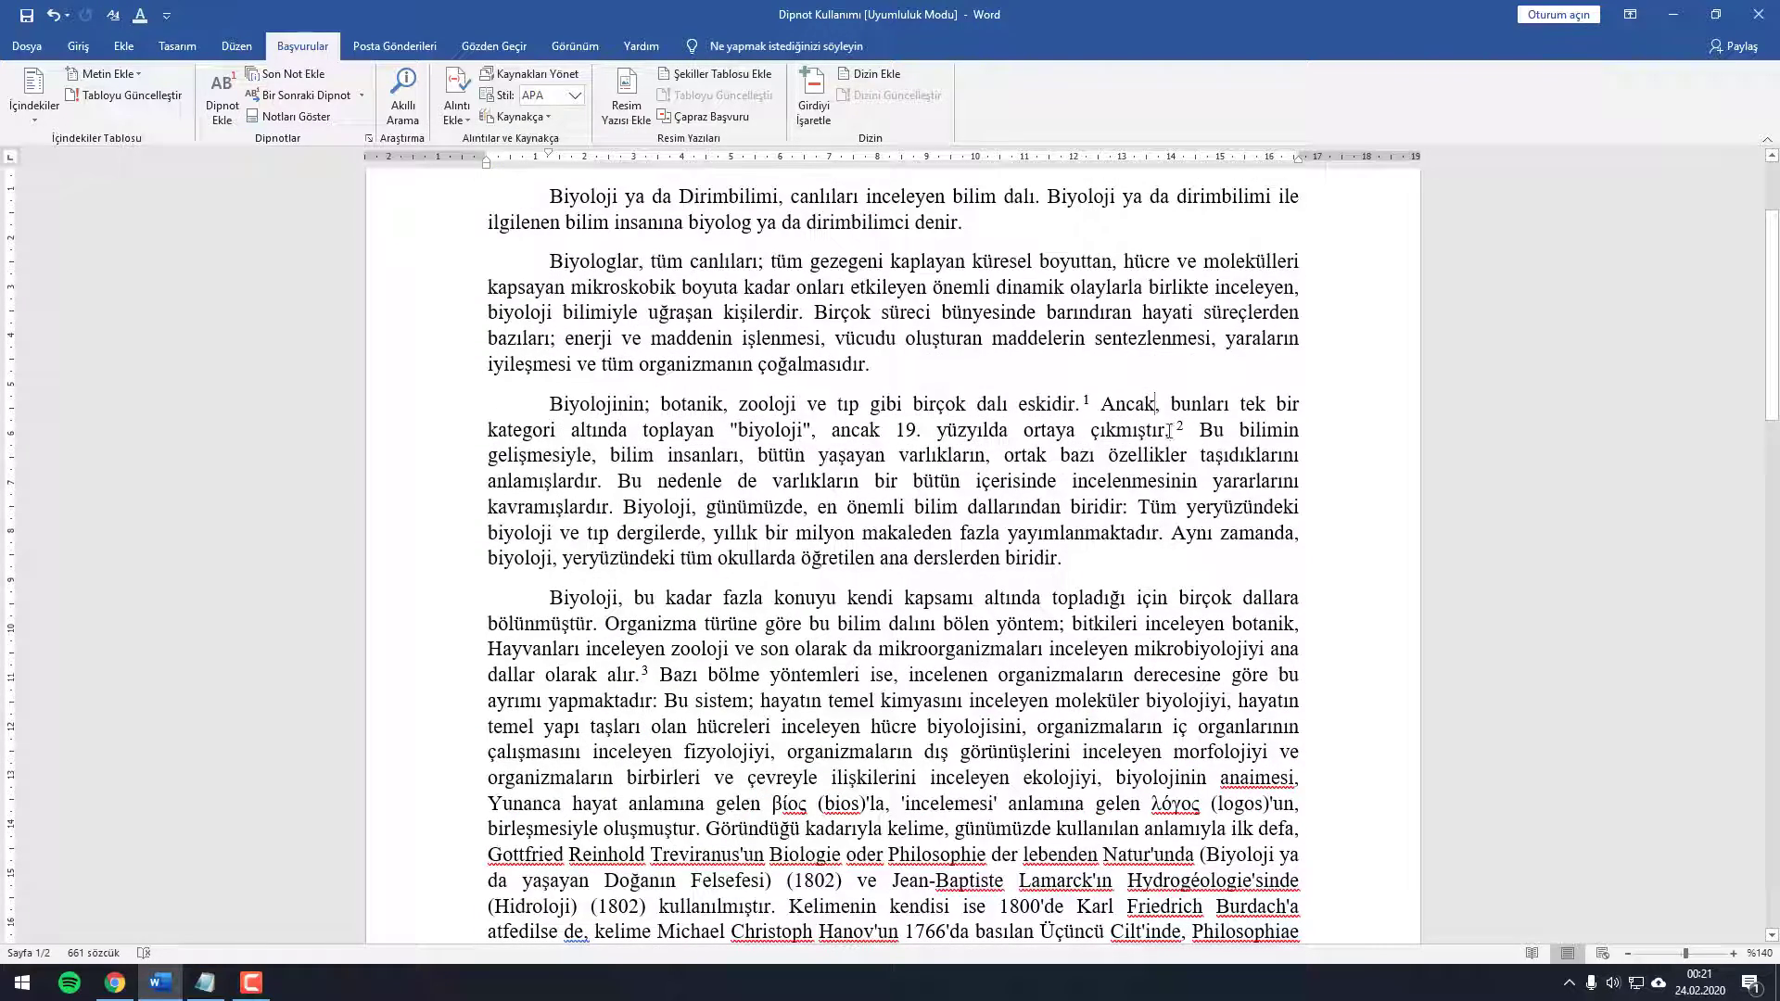
{"action": "left_click_drag", "start_coordinate": [1170, 429], "coordinate": [1100, 404]}
{"action": "double_click", "coordinate": [1177, 425]}
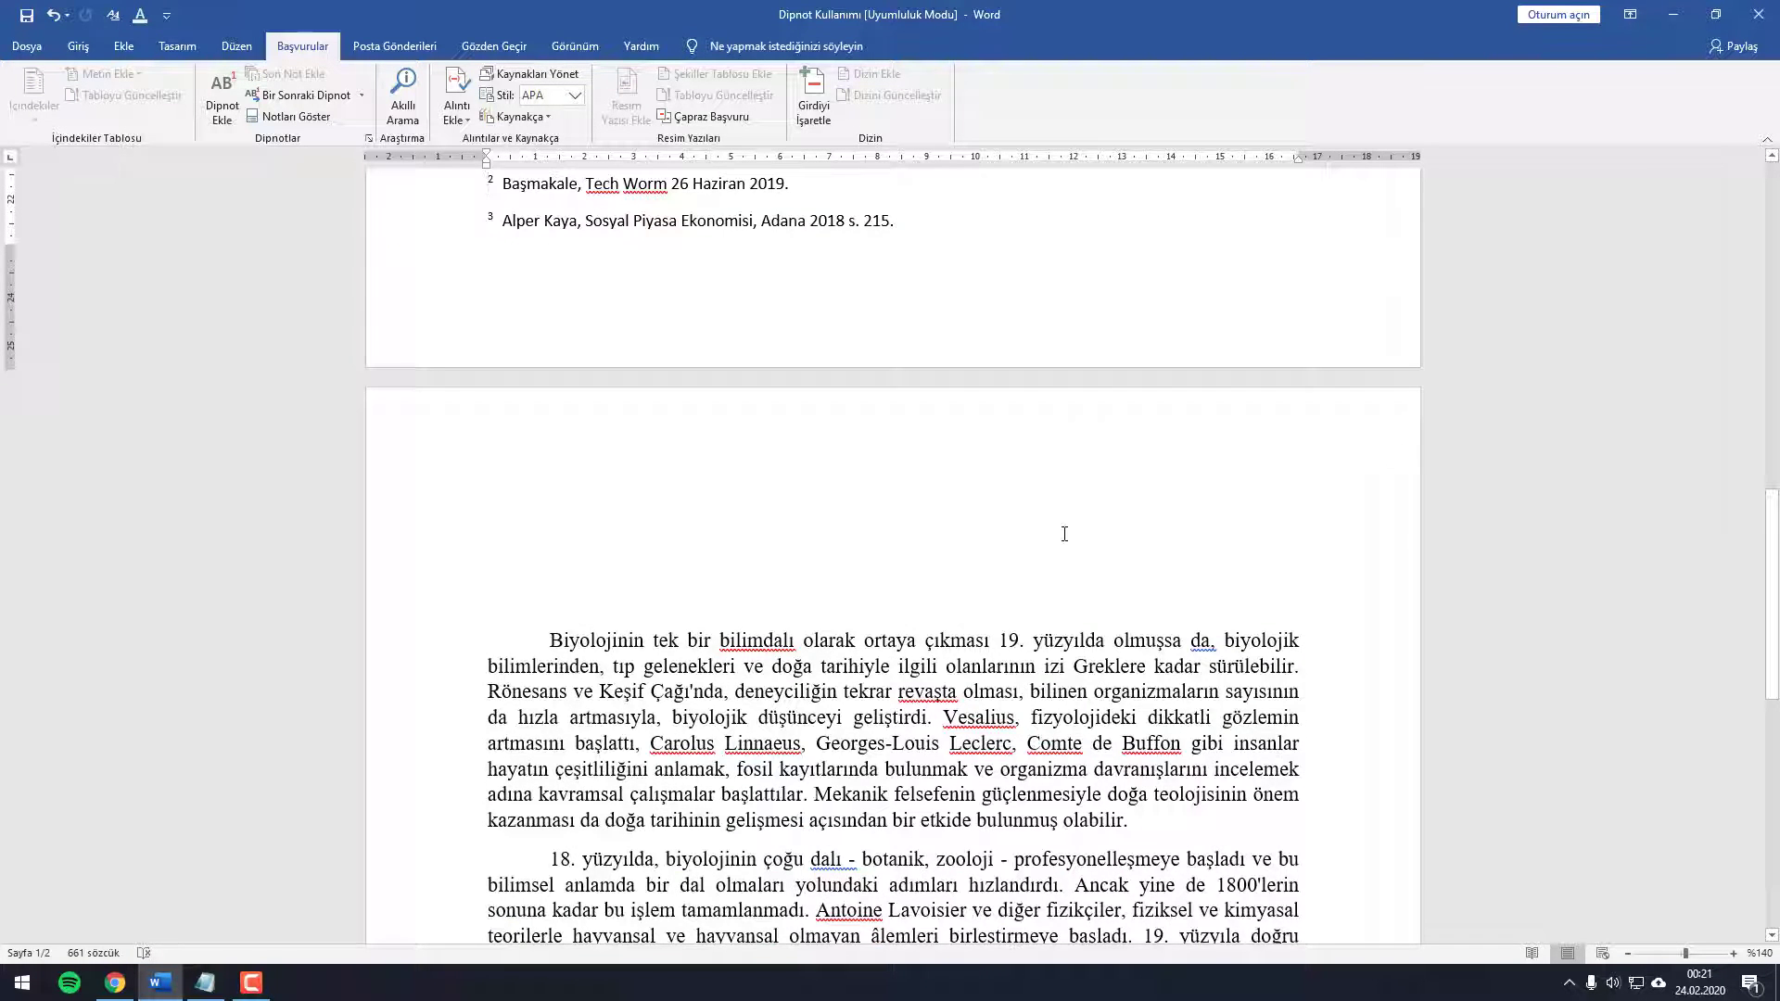
{"action": "scroll", "coordinate": [1064, 534], "scroll_direction": "up", "scroll_amount": 1}
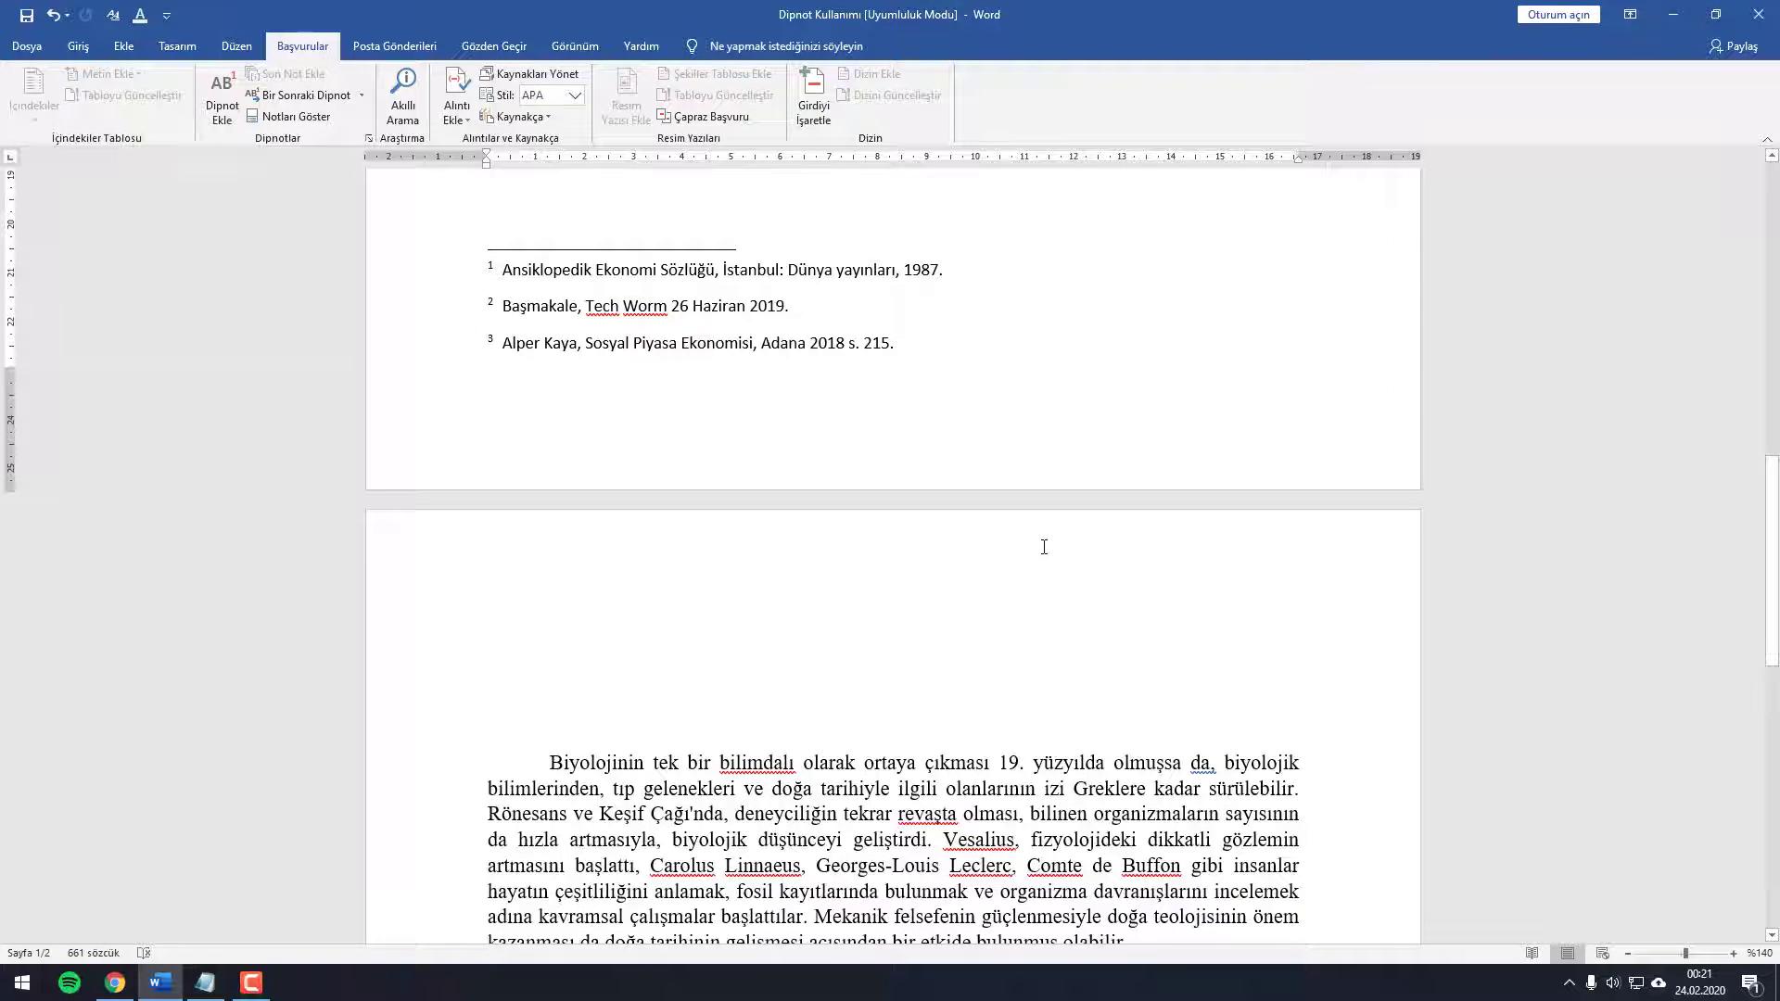
{"action": "scroll", "coordinate": [1043, 547], "scroll_direction": "up", "scroll_amount": 1}
{"action": "scroll", "coordinate": [799, 447], "scroll_direction": "up", "scroll_amount": 1}
{"action": "scroll", "coordinate": [806, 509], "scroll_direction": "up", "scroll_amount": 3}
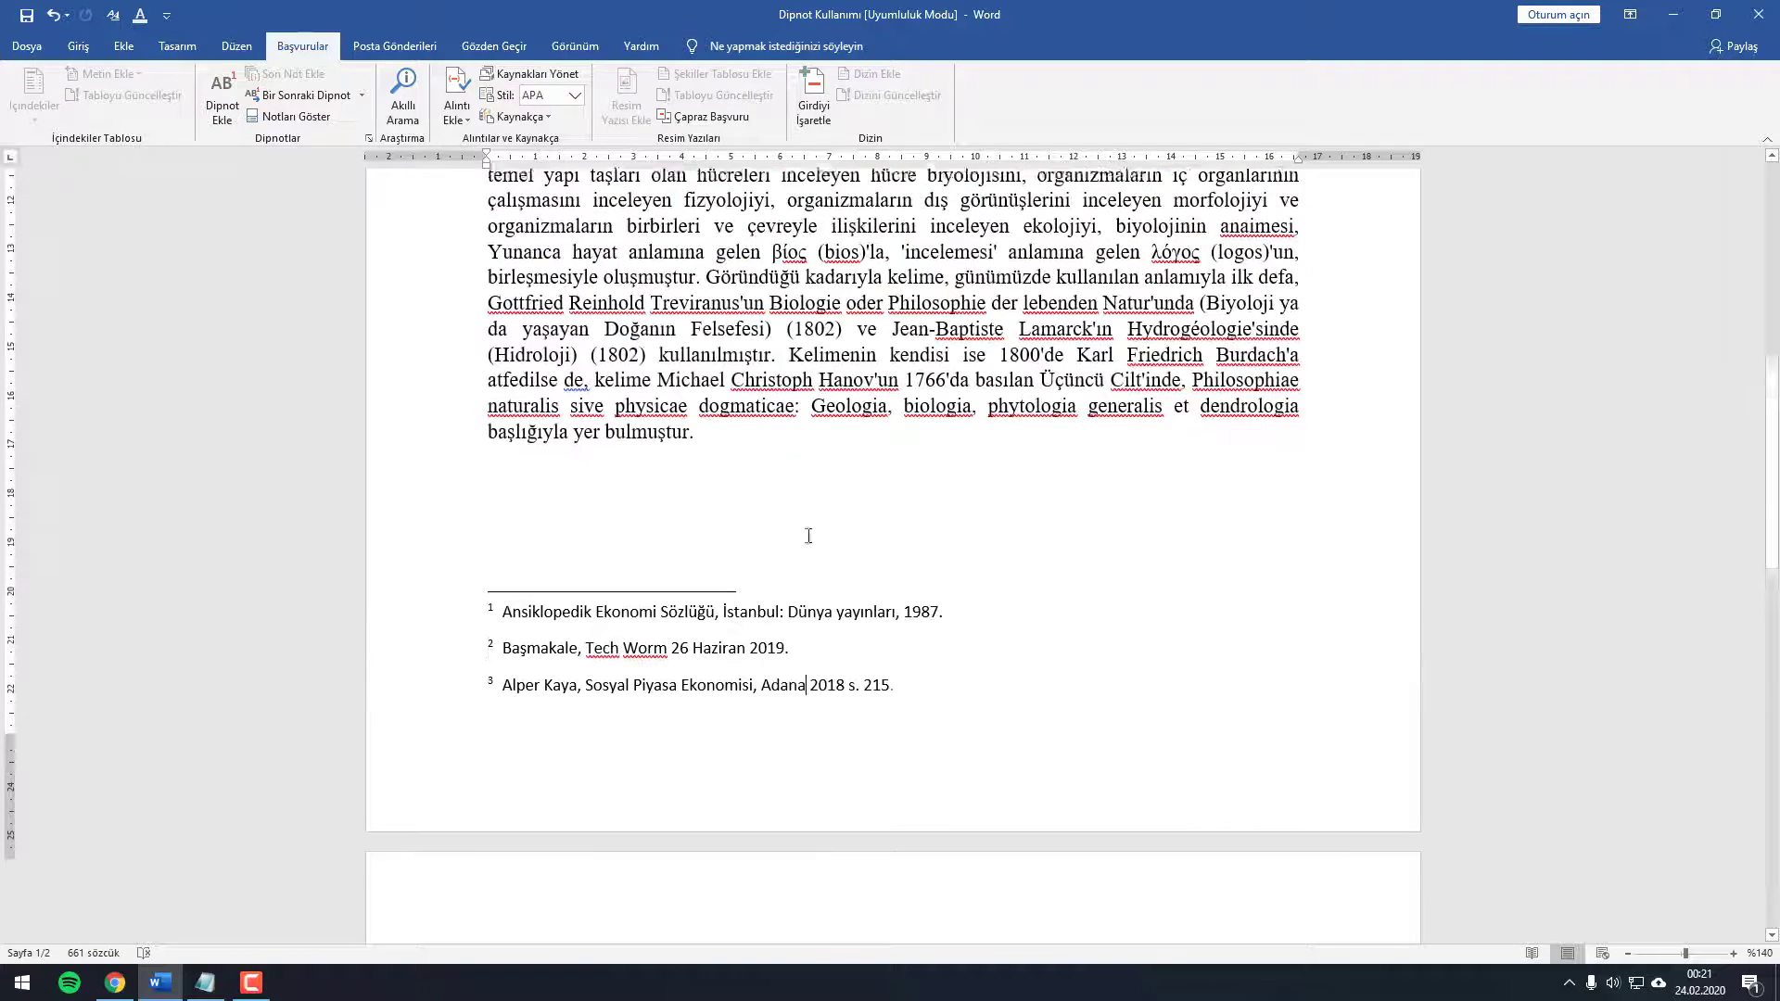
{"action": "scroll", "coordinate": [806, 528], "scroll_direction": "up", "scroll_amount": 1}
{"action": "left_click", "coordinate": [805, 531]}
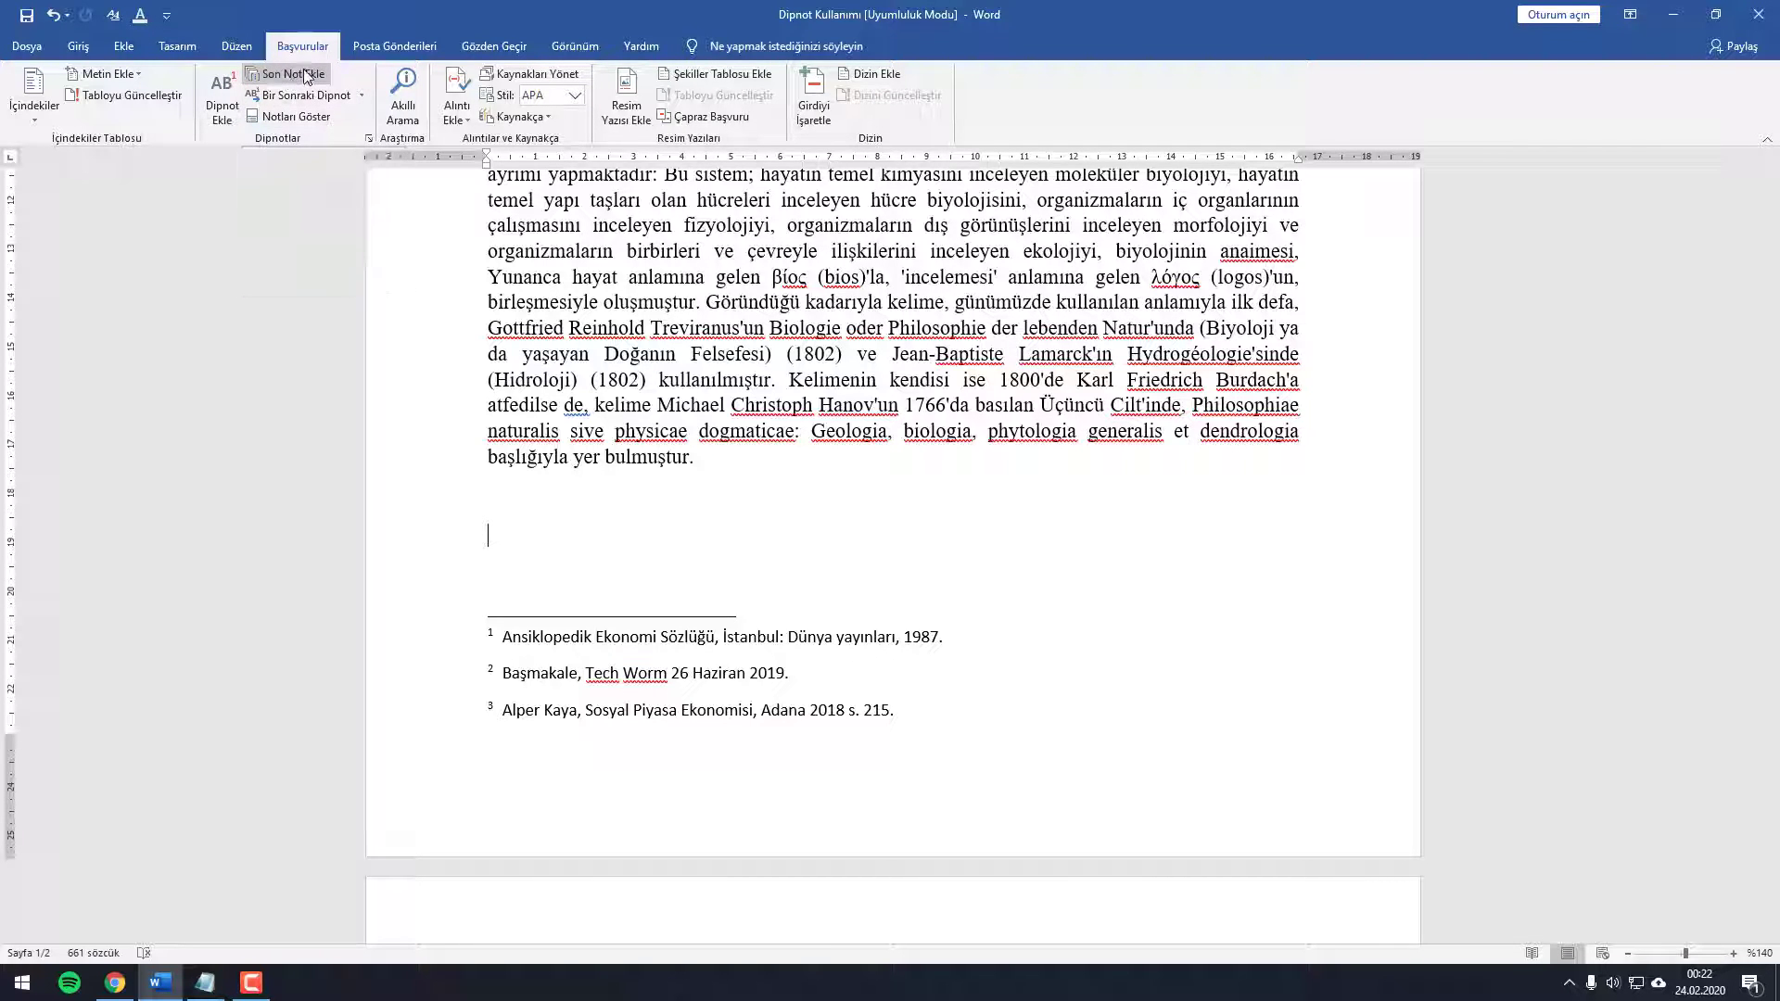
{"action": "scroll", "coordinate": [517, 302], "scroll_direction": "down", "scroll_amount": 2}
{"action": "scroll", "coordinate": [556, 325], "scroll_direction": "down", "scroll_amount": 4}
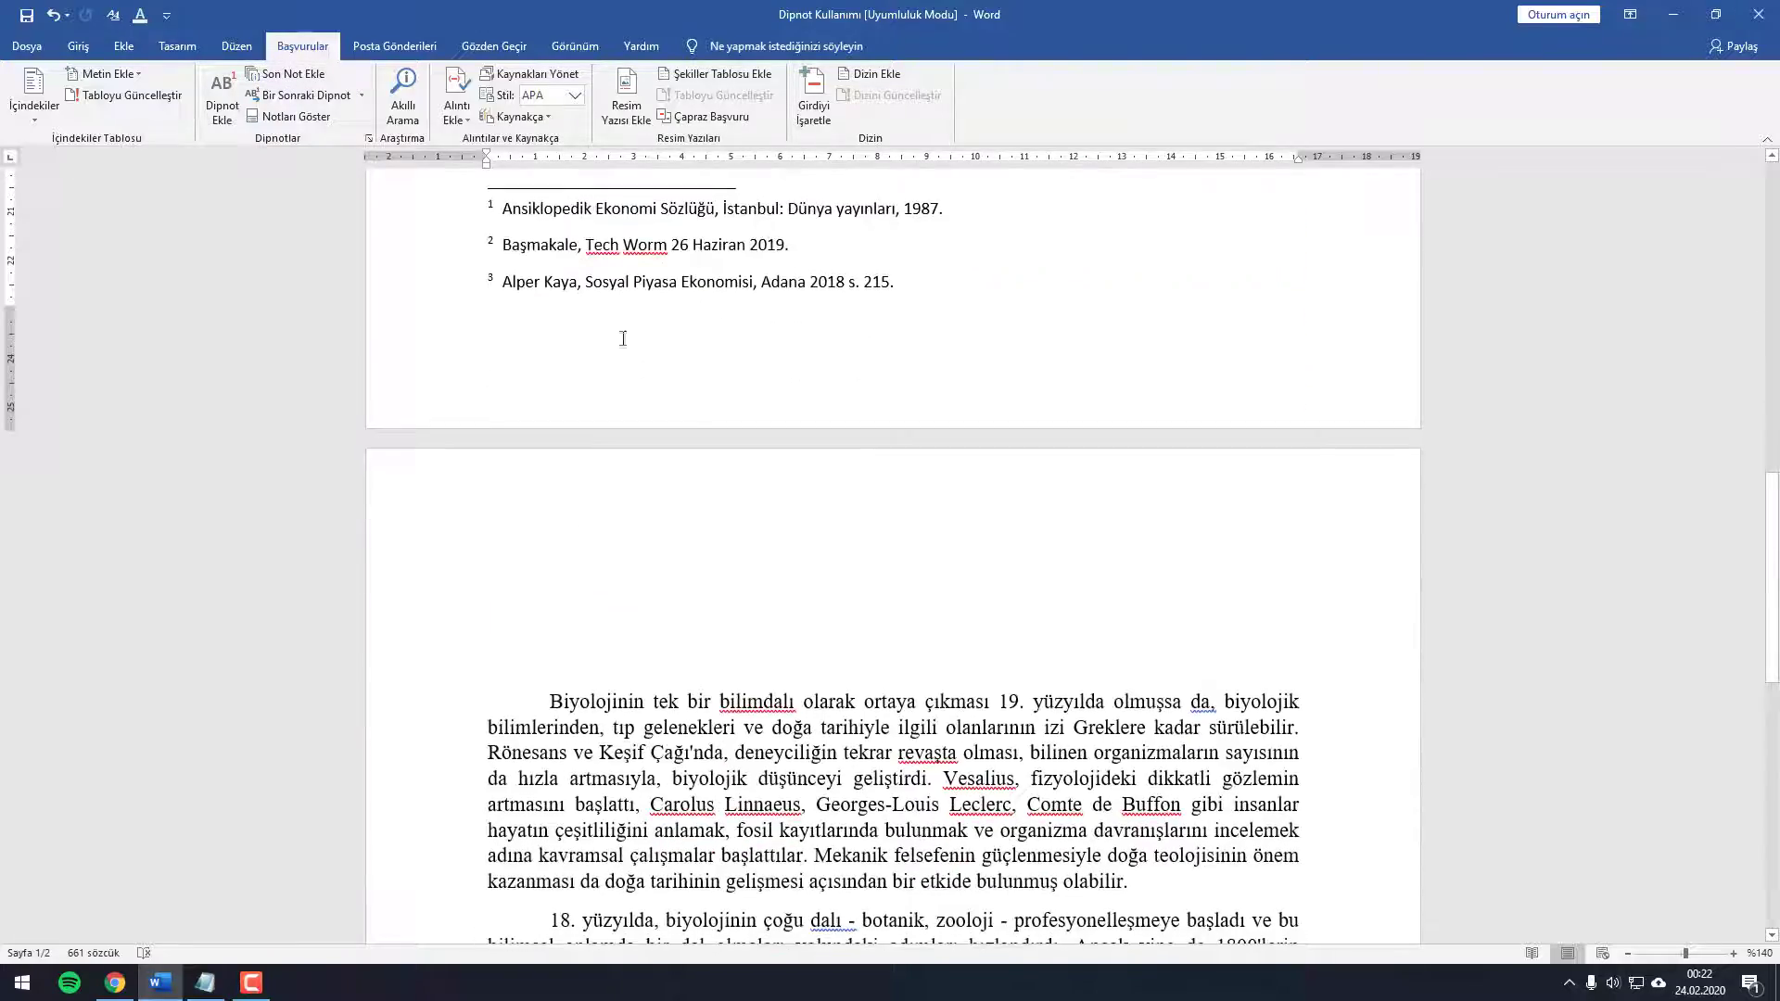
{"action": "scroll", "coordinate": [602, 353], "scroll_direction": "down", "scroll_amount": 4}
{"action": "scroll", "coordinate": [658, 379], "scroll_direction": "down", "scroll_amount": 4}
{"action": "scroll", "coordinate": [657, 379], "scroll_direction": "up", "scroll_amount": 4}
{"action": "scroll", "coordinate": [676, 387], "scroll_direction": "up", "scroll_amount": 2}
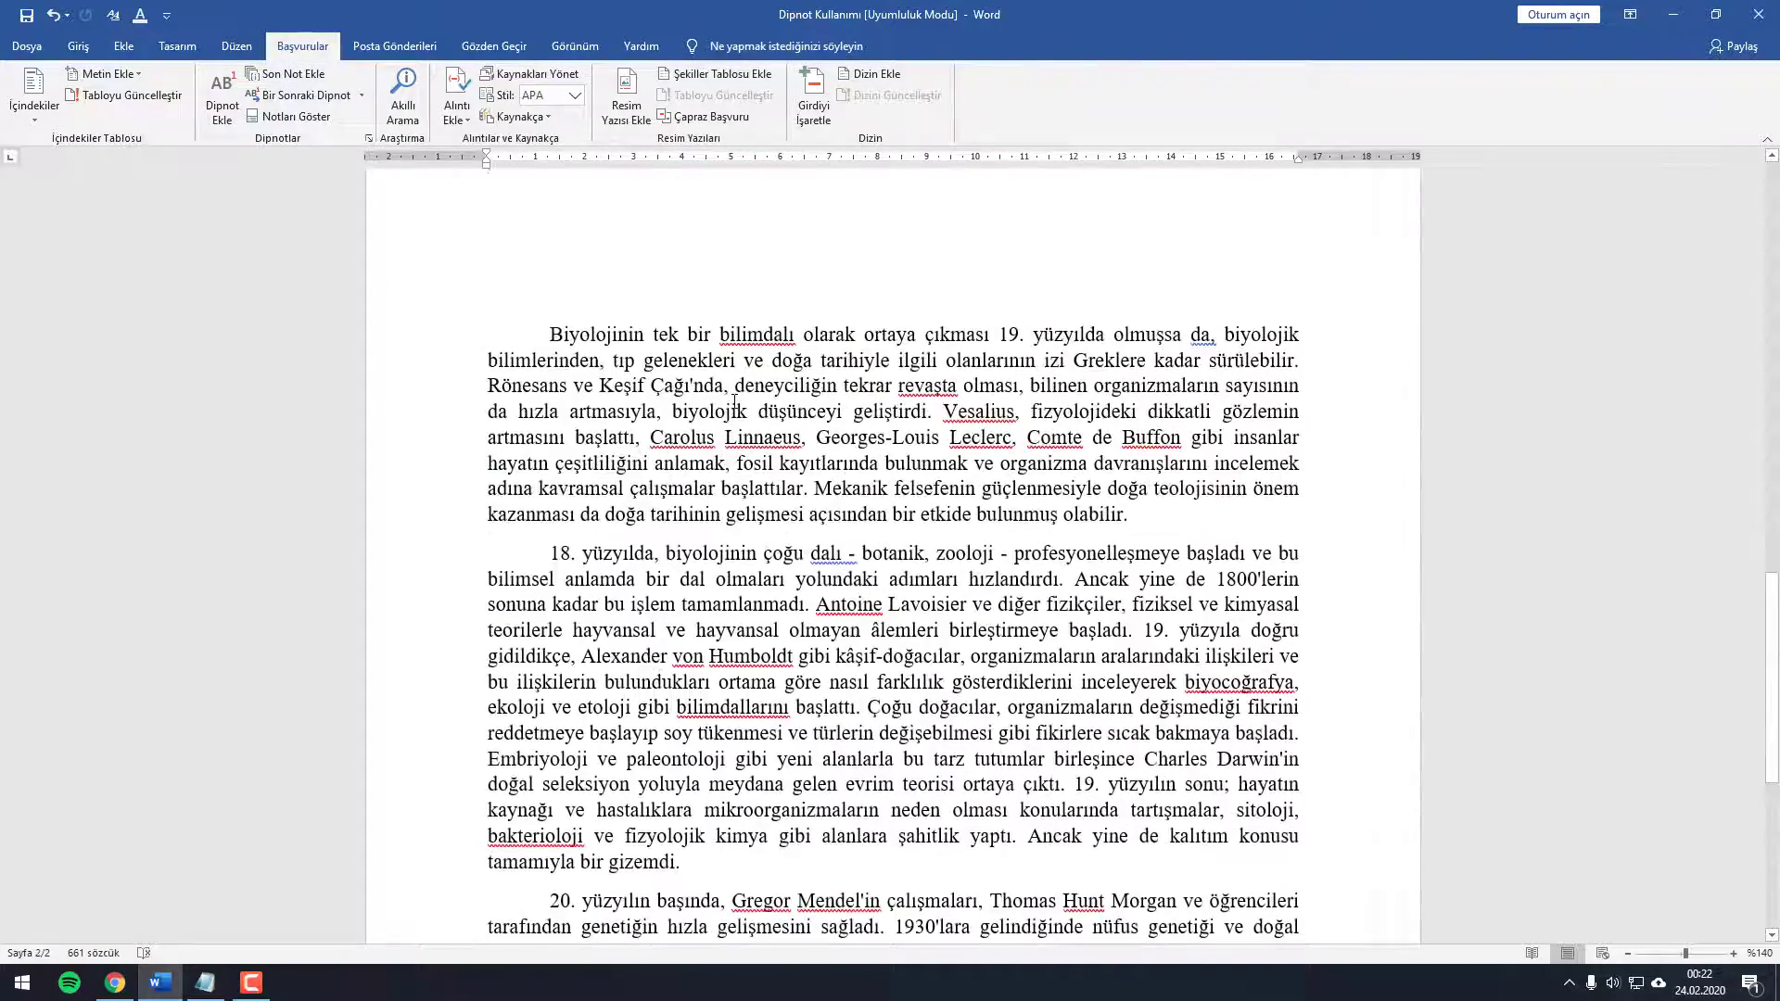
{"action": "scroll", "coordinate": [705, 397], "scroll_direction": "up", "scroll_amount": 2}
{"action": "scroll", "coordinate": [737, 408], "scroll_direction": "up", "scroll_amount": 4}
{"action": "scroll", "coordinate": [737, 409], "scroll_direction": "up", "scroll_amount": 2}
{"action": "scroll", "coordinate": [735, 396], "scroll_direction": "up", "scroll_amount": 3}
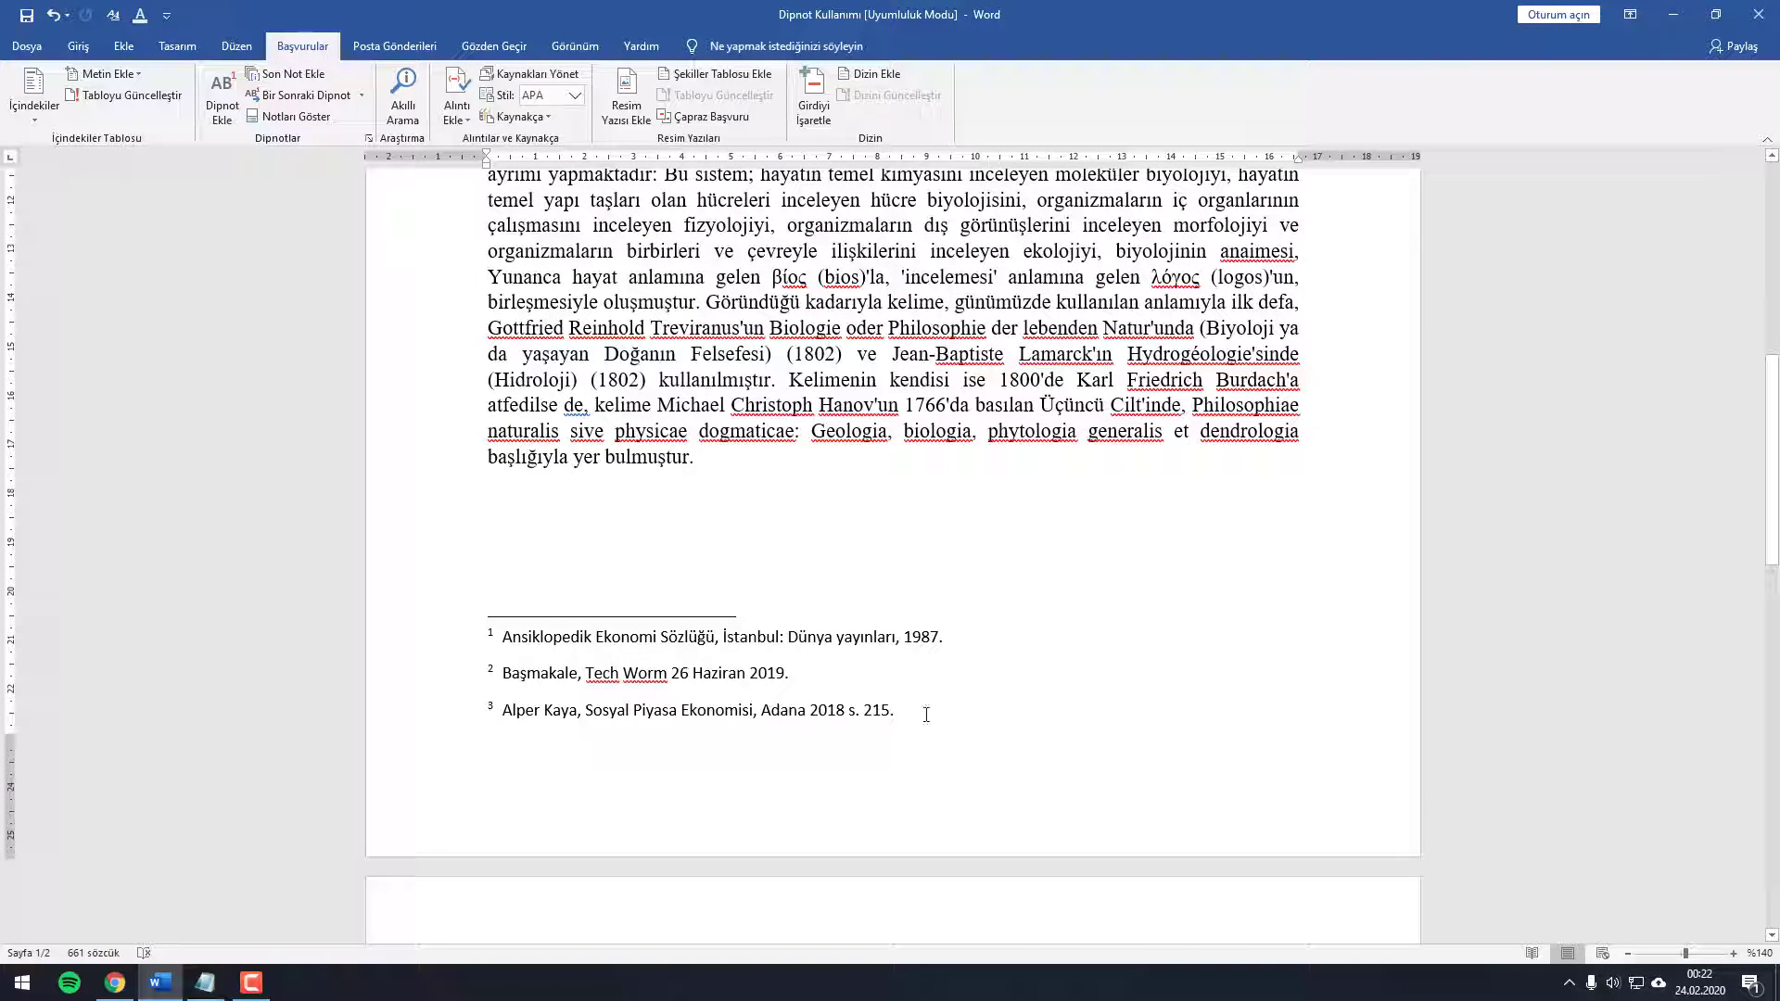
{"action": "left_click_drag", "start_coordinate": [926, 714], "coordinate": [537, 638]}
{"action": "scroll", "coordinate": [857, 667], "scroll_direction": "up", "scroll_amount": 6}
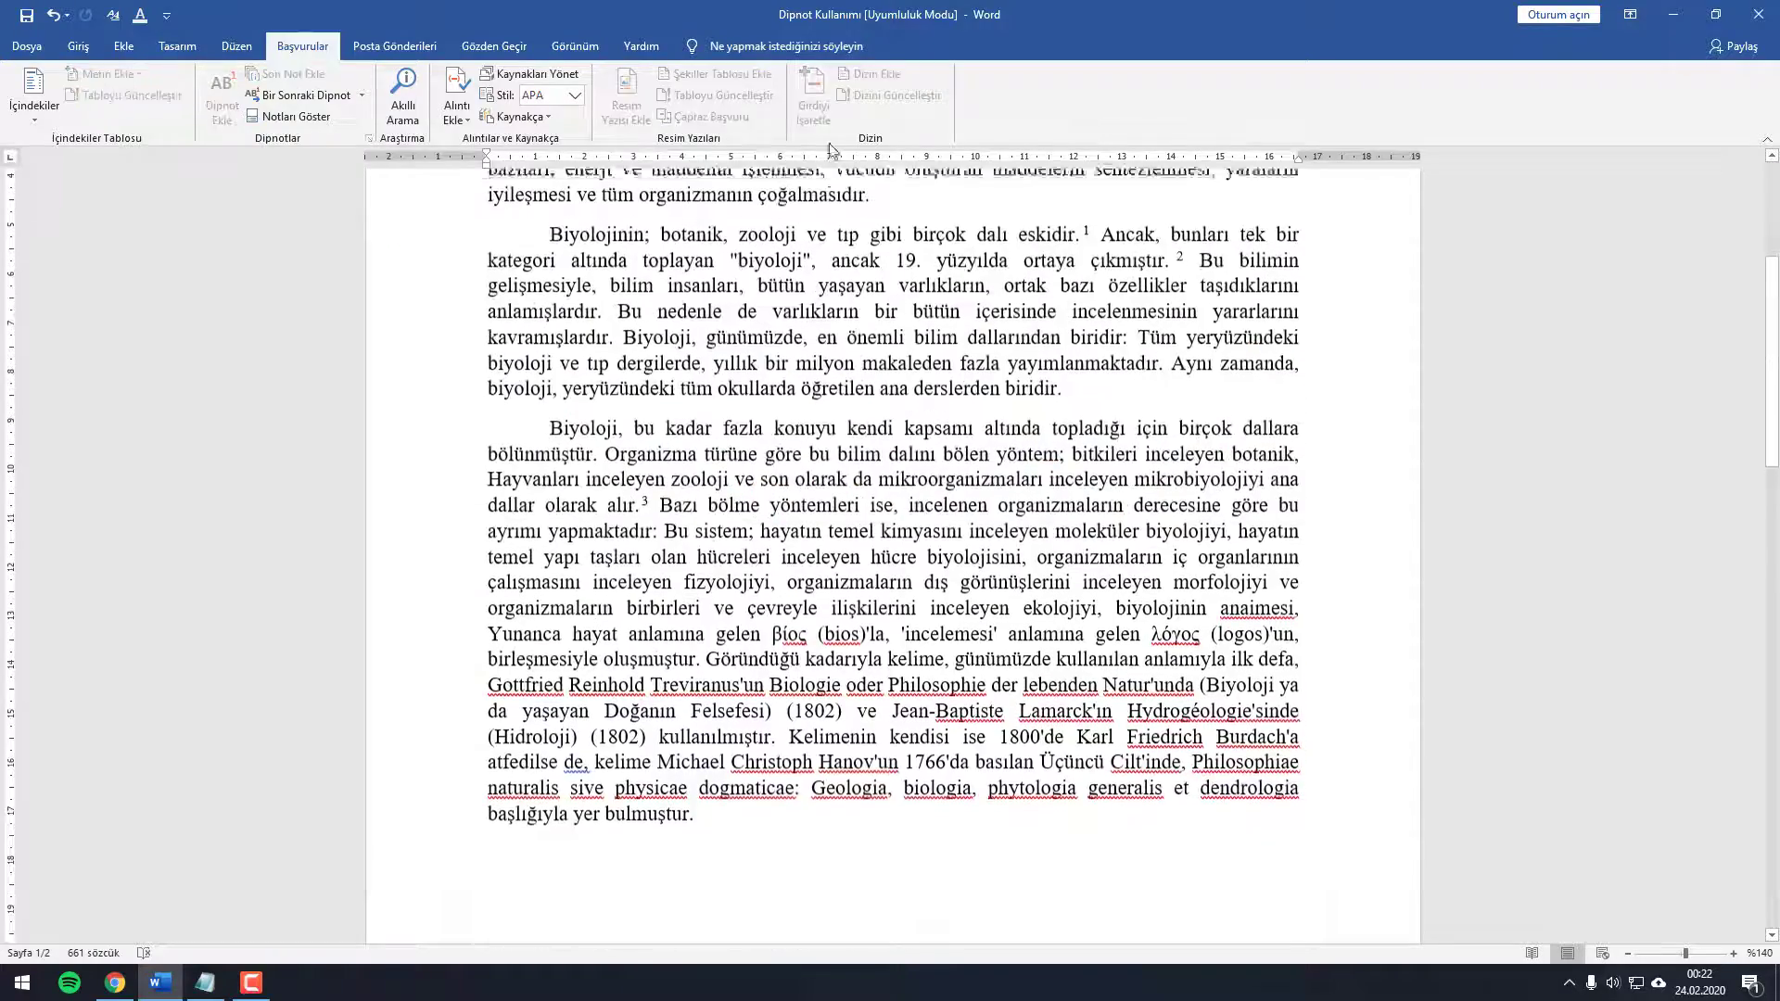
{"action": "scroll", "coordinate": [856, 667], "scroll_direction": "down", "scroll_amount": 5}
{"action": "scroll", "coordinate": [732, 380], "scroll_direction": "up", "scroll_amount": 2}
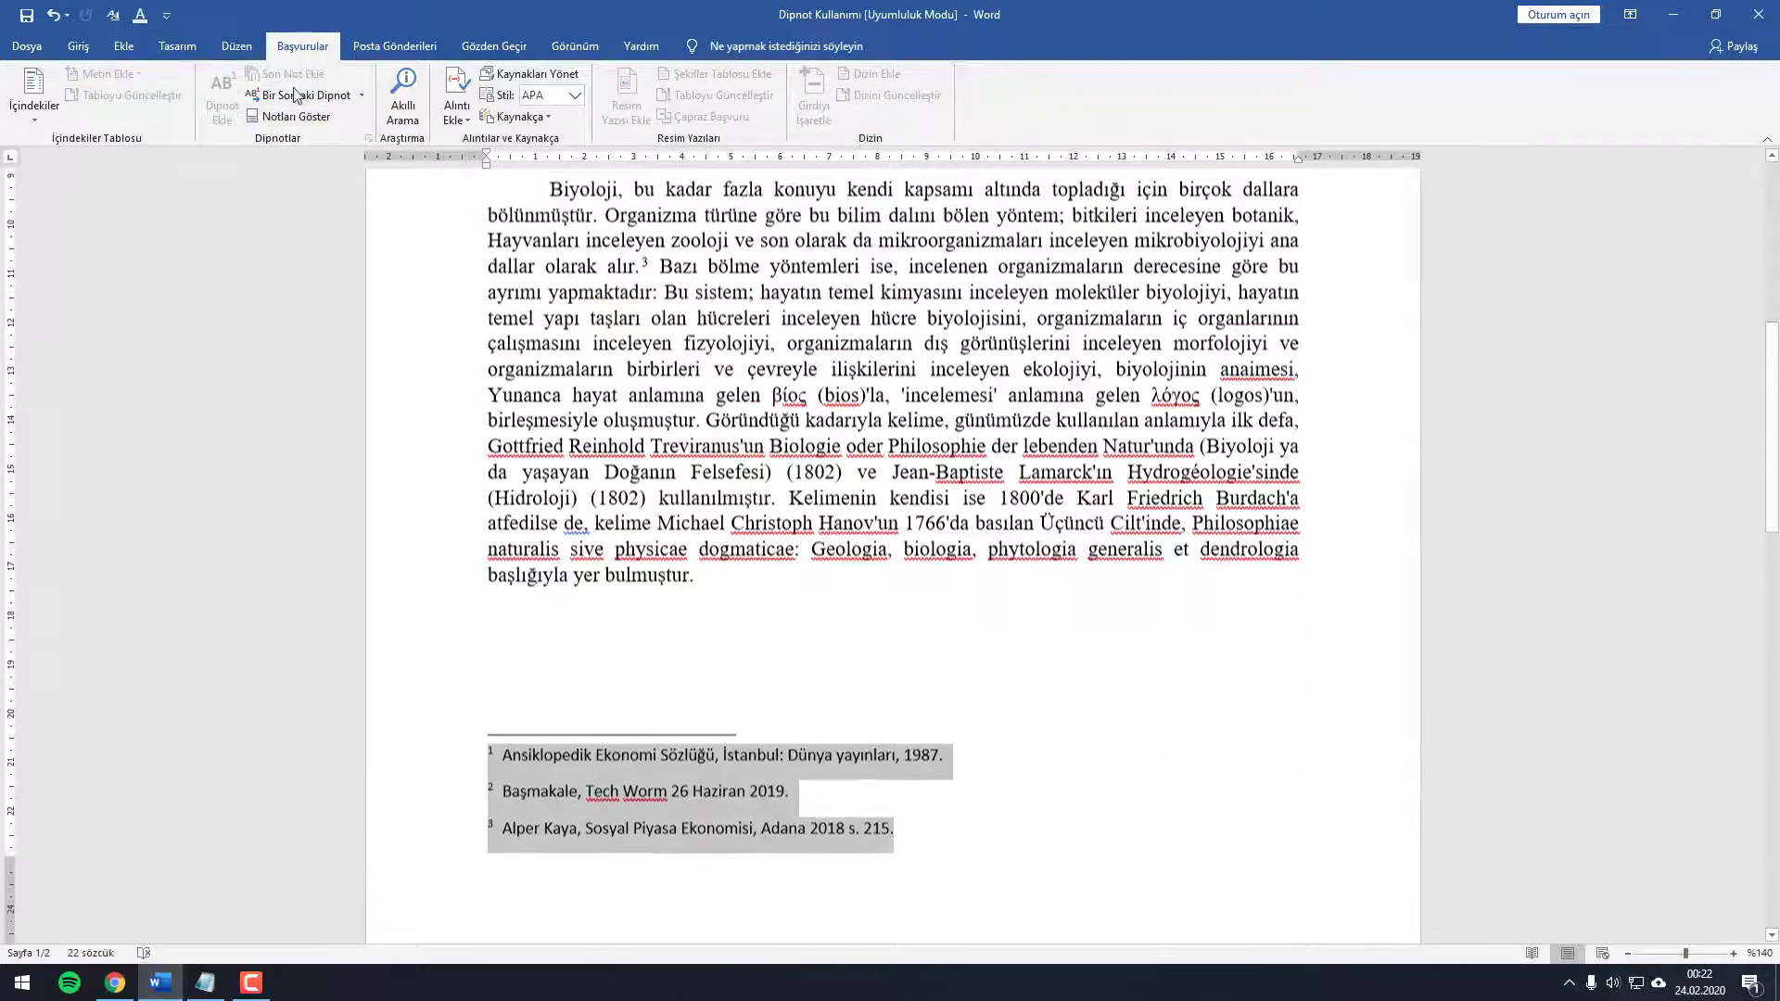
{"action": "left_click", "coordinate": [731, 380]}
{"action": "scroll", "coordinate": [732, 380], "scroll_direction": "up", "scroll_amount": 5}
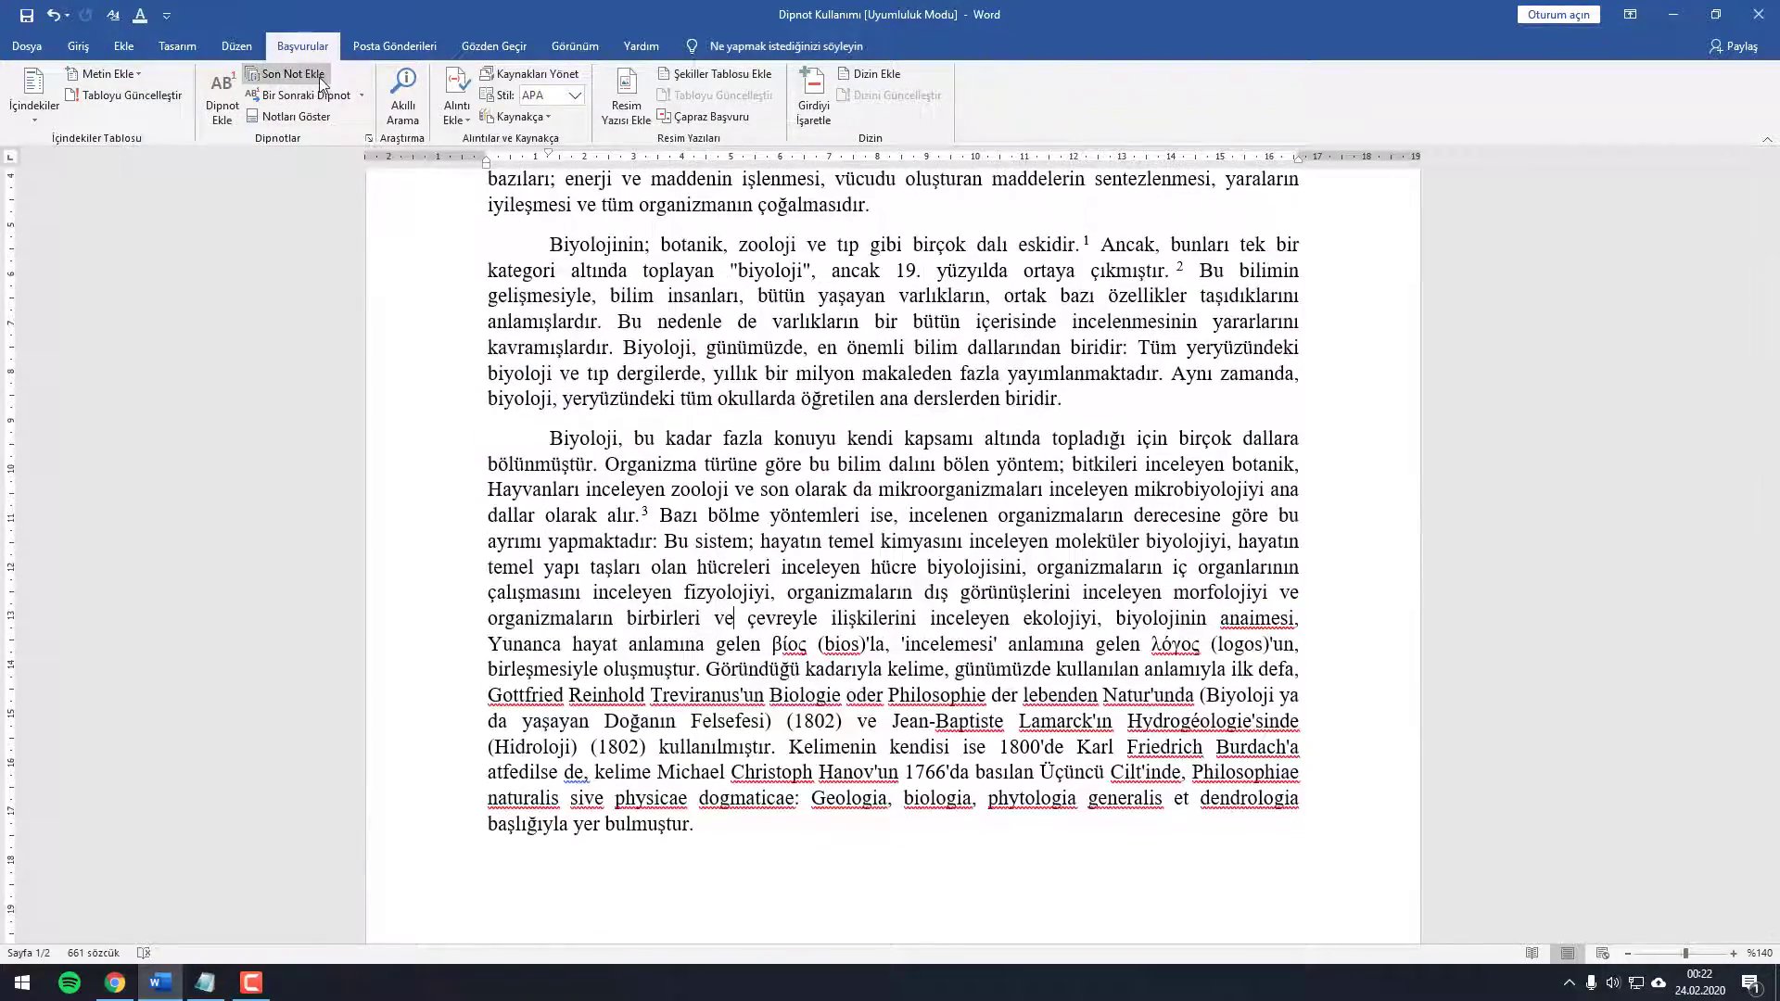
{"action": "scroll", "coordinate": [750, 347], "scroll_direction": "down", "scroll_amount": 7}
{"action": "scroll", "coordinate": [834, 649], "scroll_direction": "down", "scroll_amount": 8}
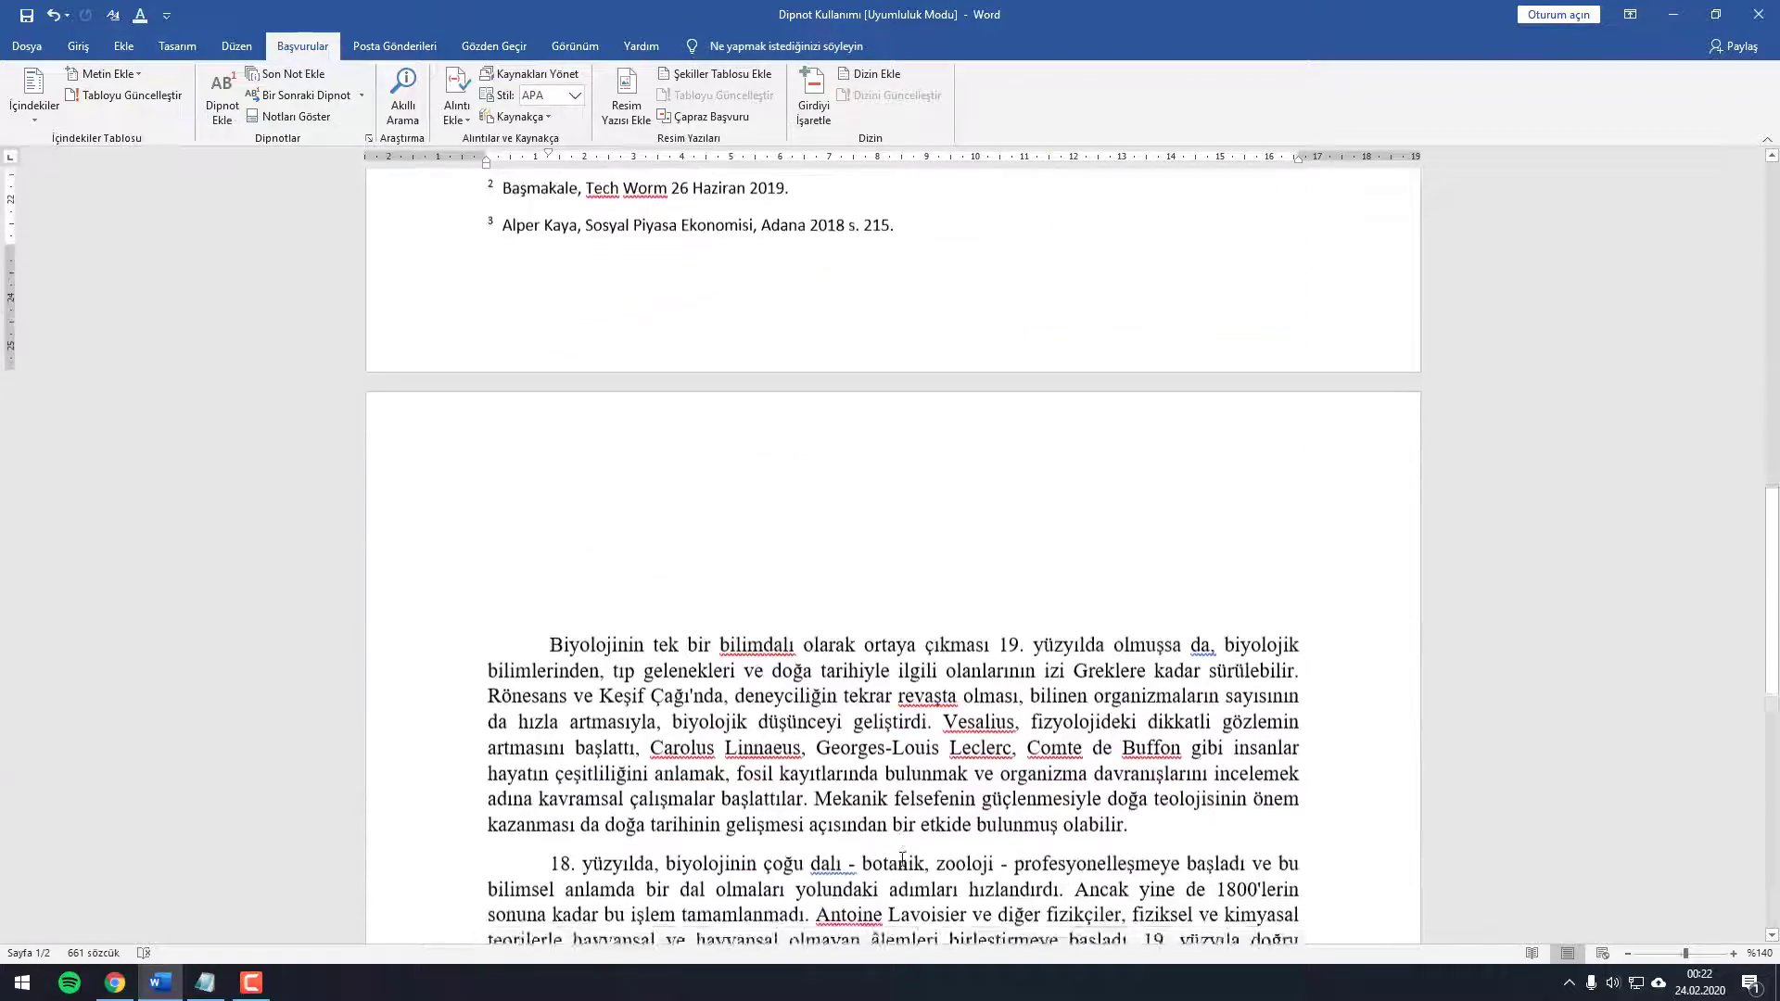
{"action": "scroll", "coordinate": [835, 649], "scroll_direction": "down", "scroll_amount": 8}
{"action": "scroll", "coordinate": [881, 834], "scroll_direction": "down", "scroll_amount": 1}
{"action": "left_click_drag", "start_coordinate": [1774, 707], "coordinate": [1772, 180]}
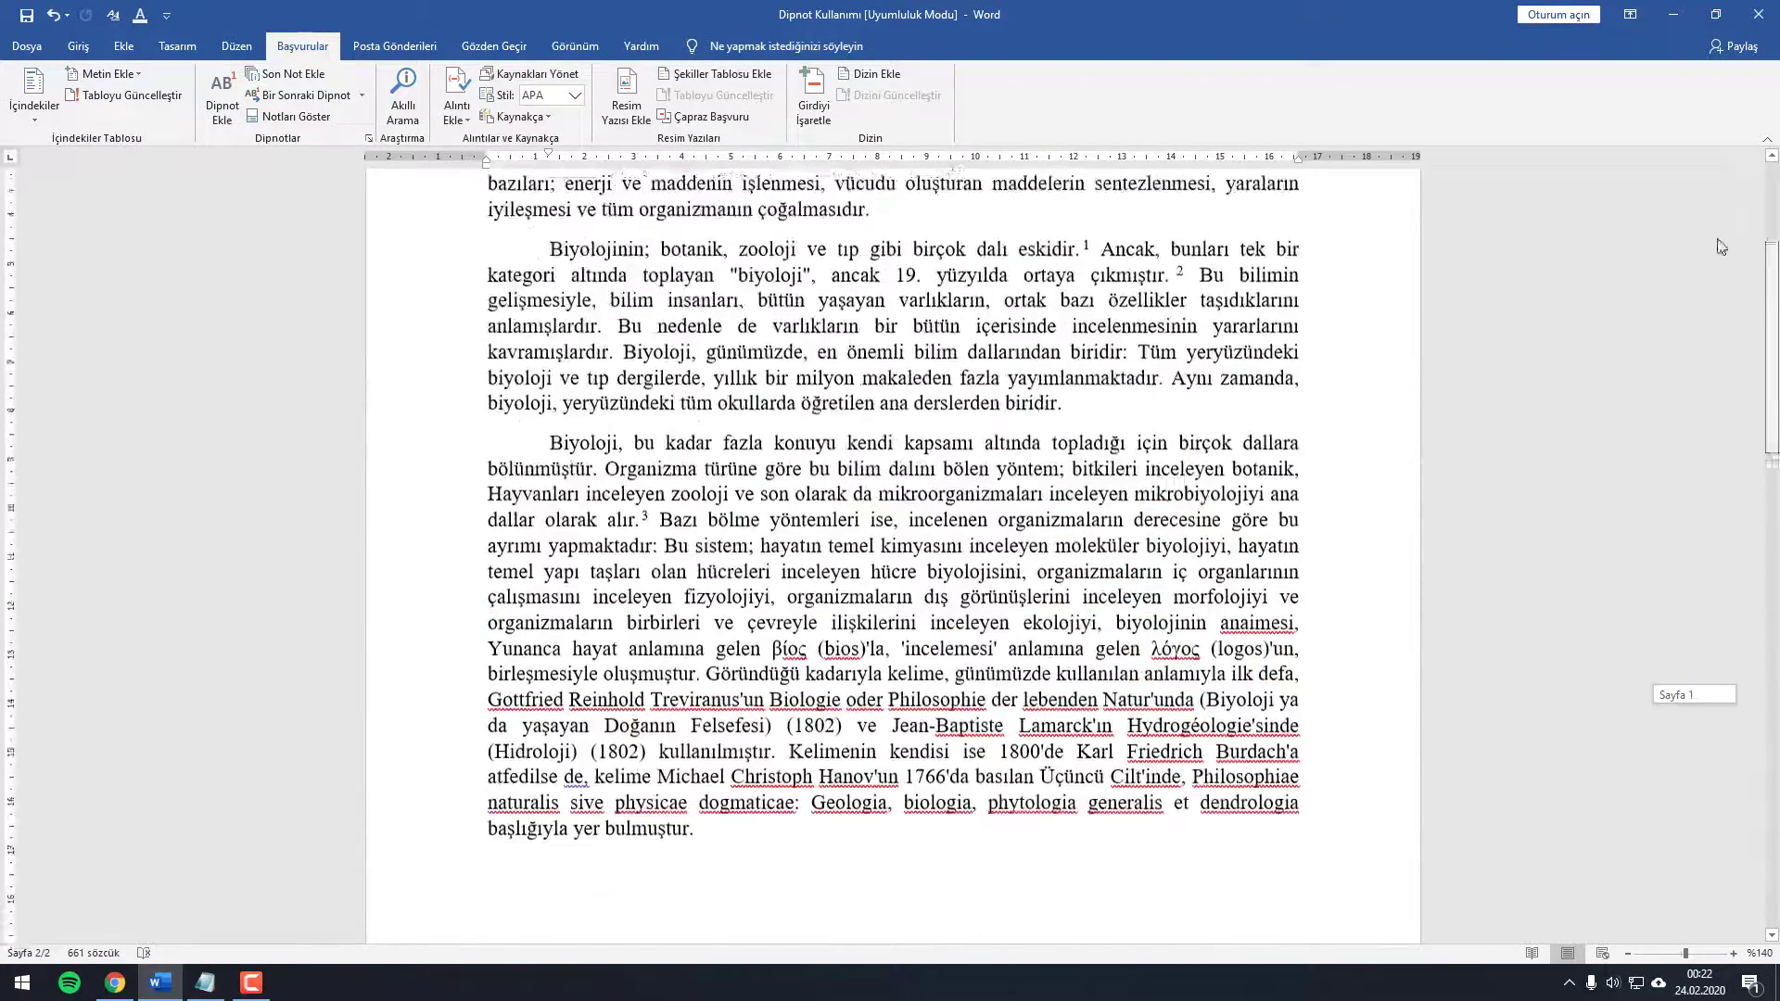
{"action": "mouse_move", "coordinate": [961, 360]}
{"action": "left_mouse_down"}
{"action": "mouse_move", "coordinate": [564, 362]}
{"action": "mouse_move", "coordinate": [551, 332]}
{"action": "left_mouse_up"}
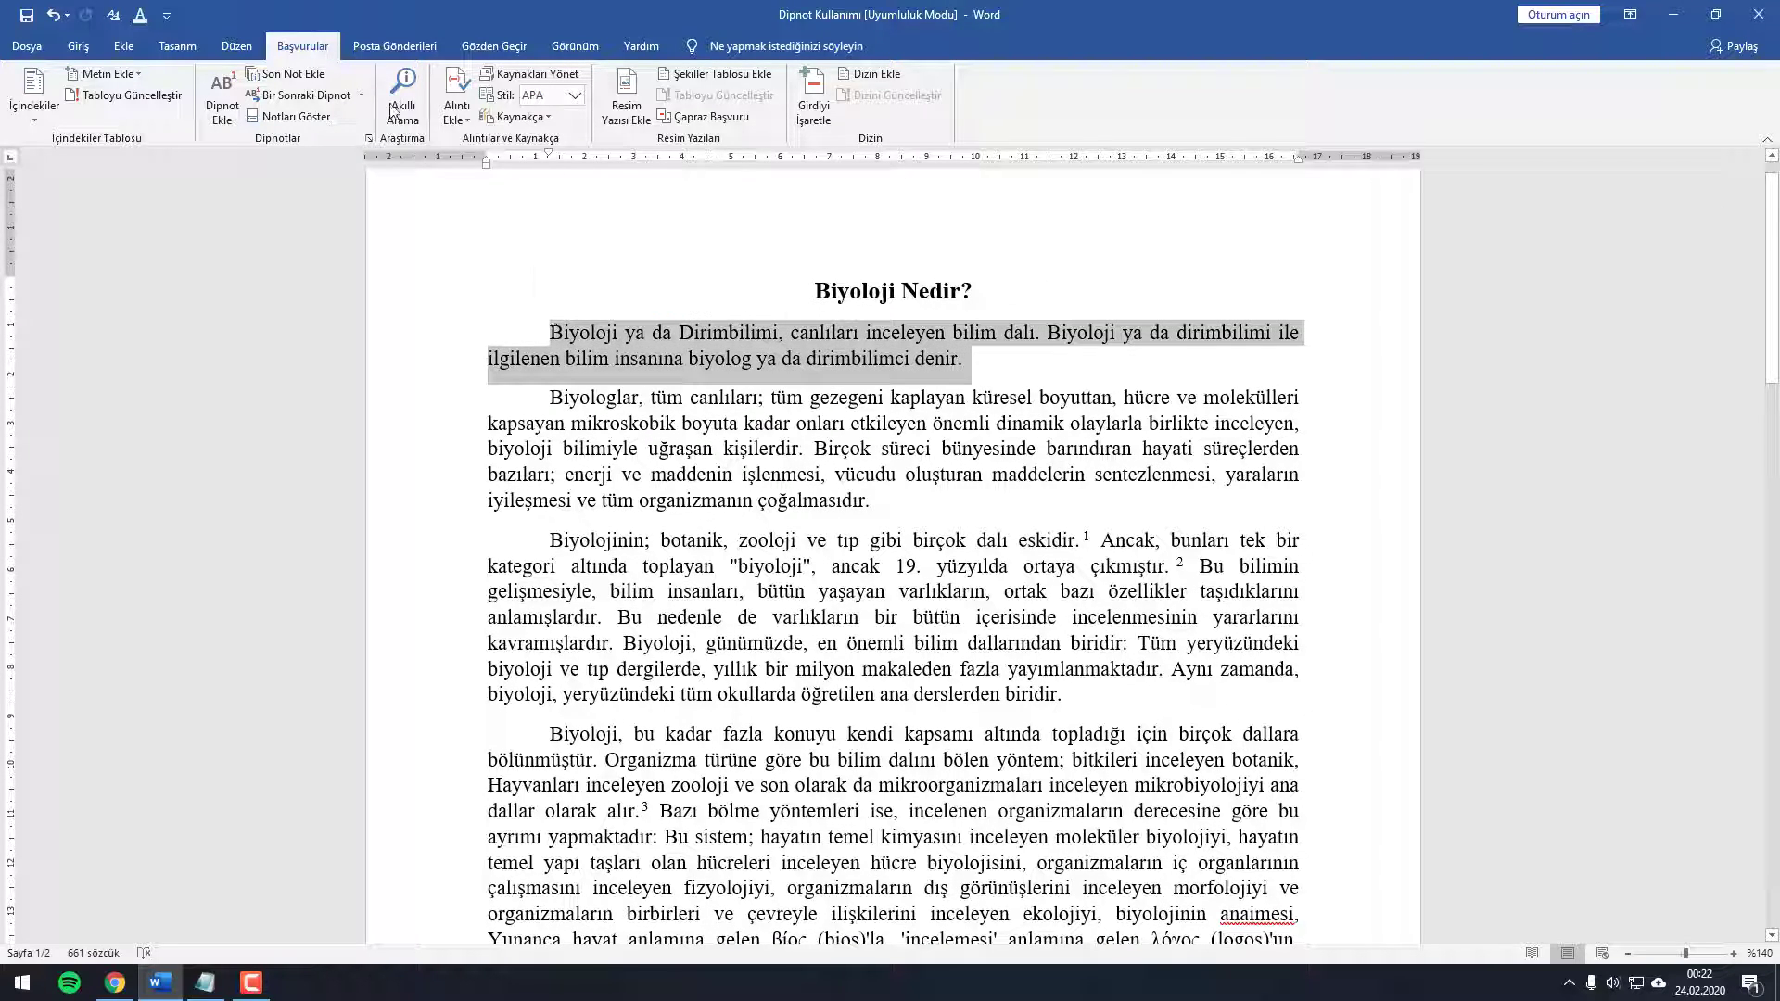
Step: Add an endnote to the first paragraph with placeholder text 'bsahsbdasahdadada'
{"action": "left_click", "coordinate": [295, 81]}
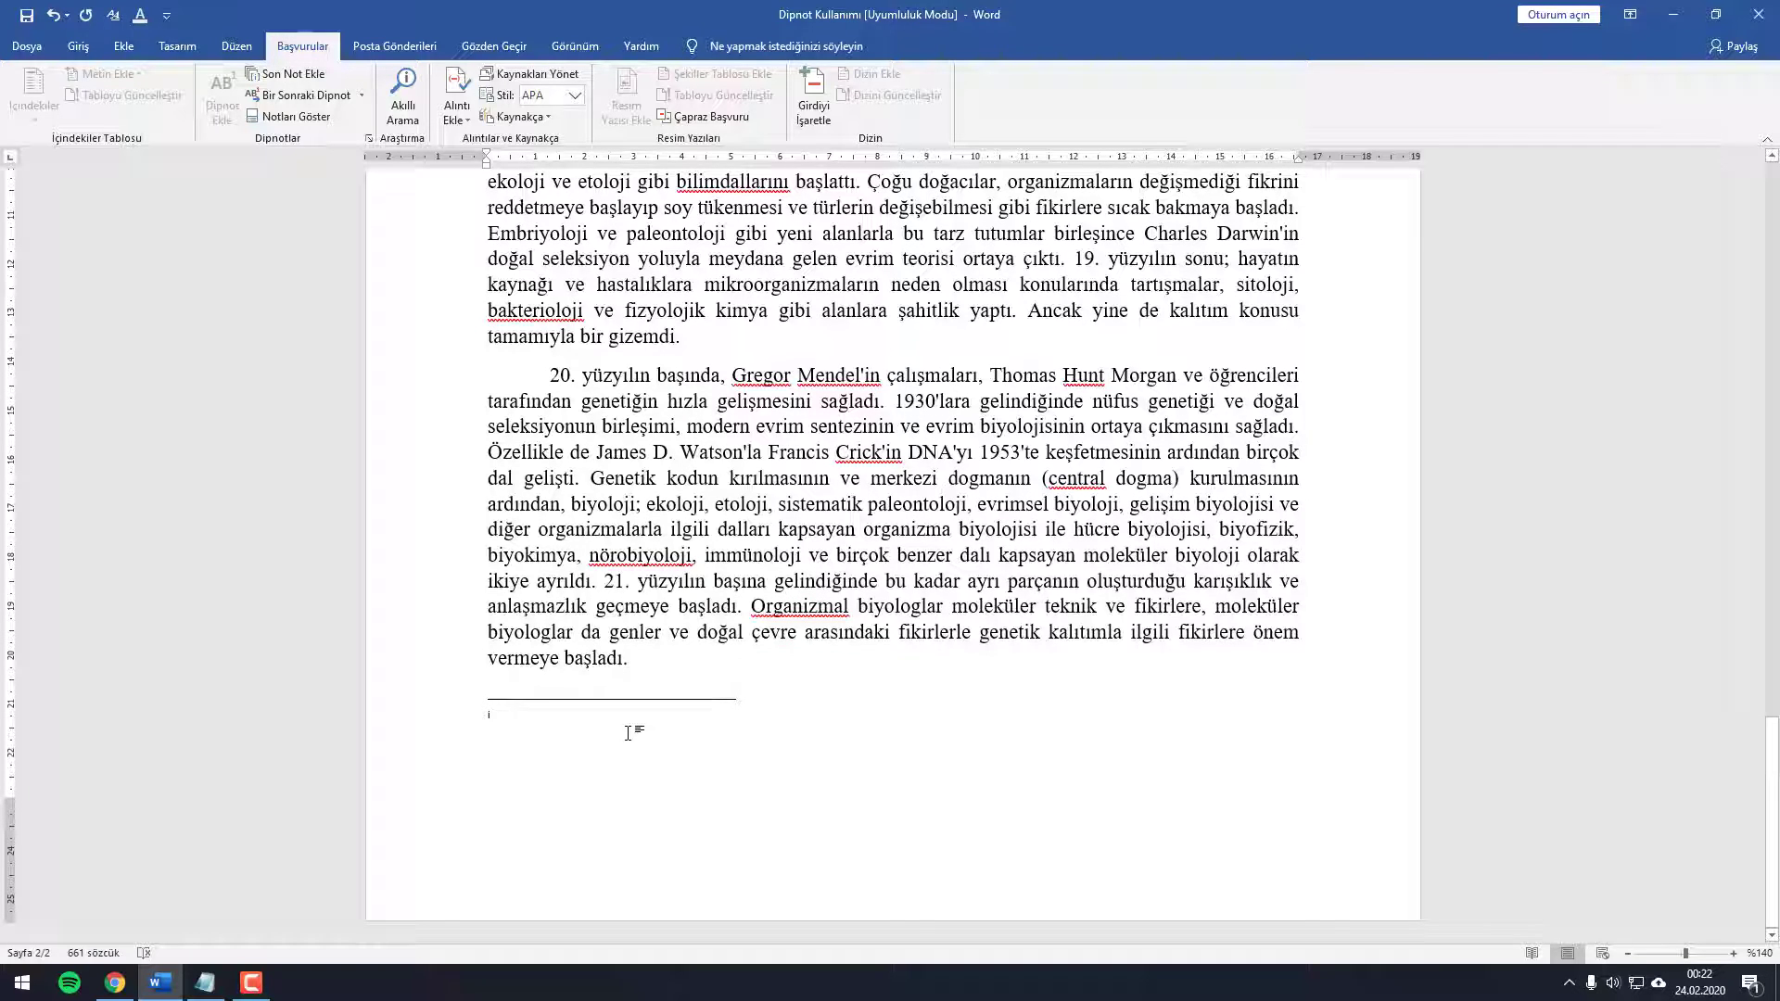
{"action": "type", "text": "bs"}
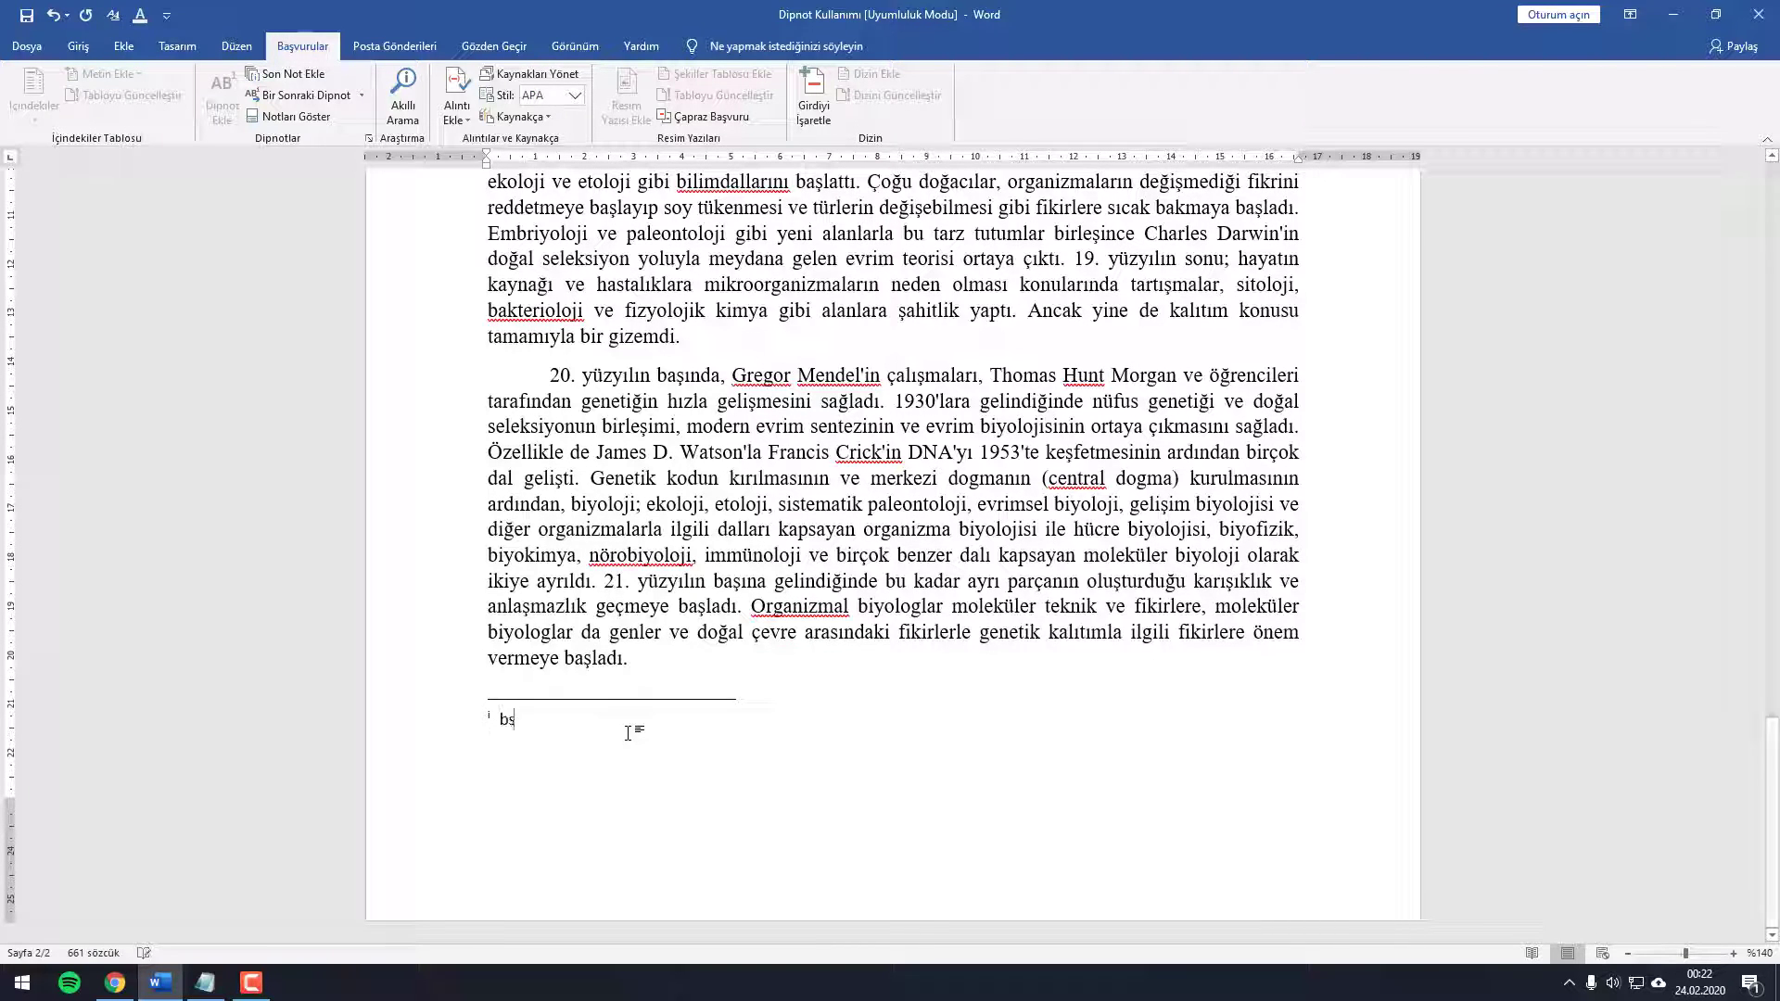
{"action": "type", "text": "ahsbdasahdadadasd"}
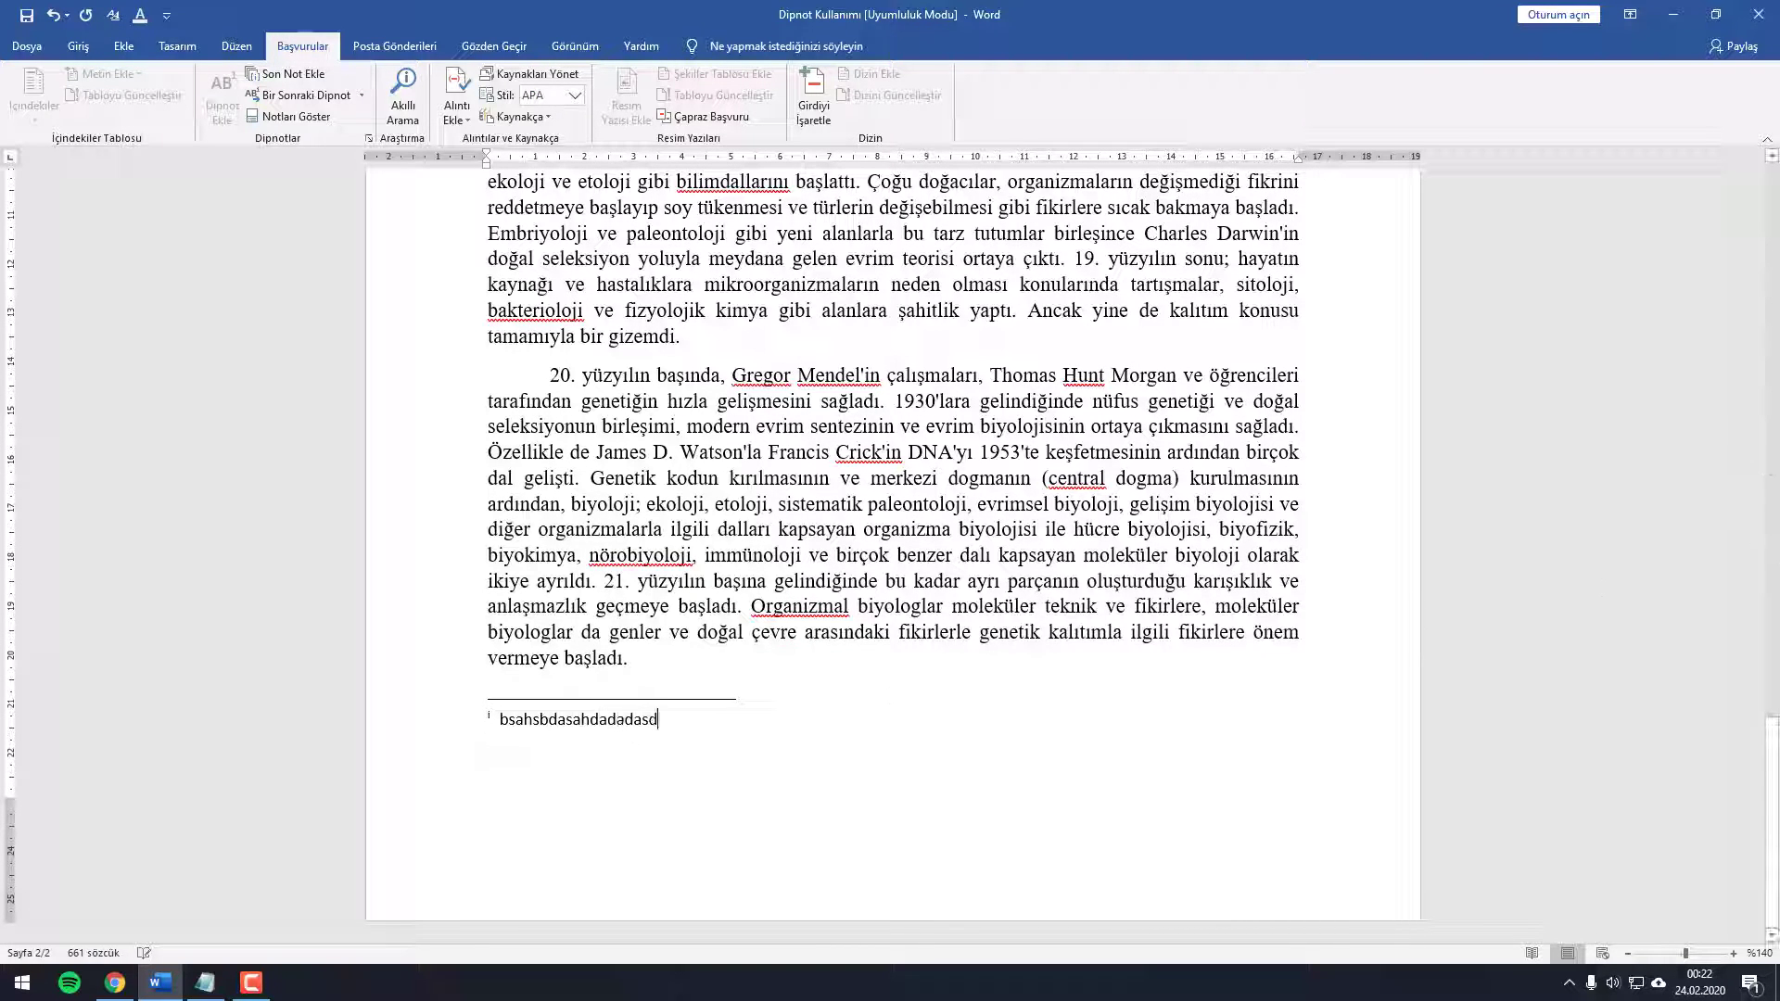
{"action": "left_click_drag", "start_coordinate": [1771, 815], "coordinate": [1771, 558]}
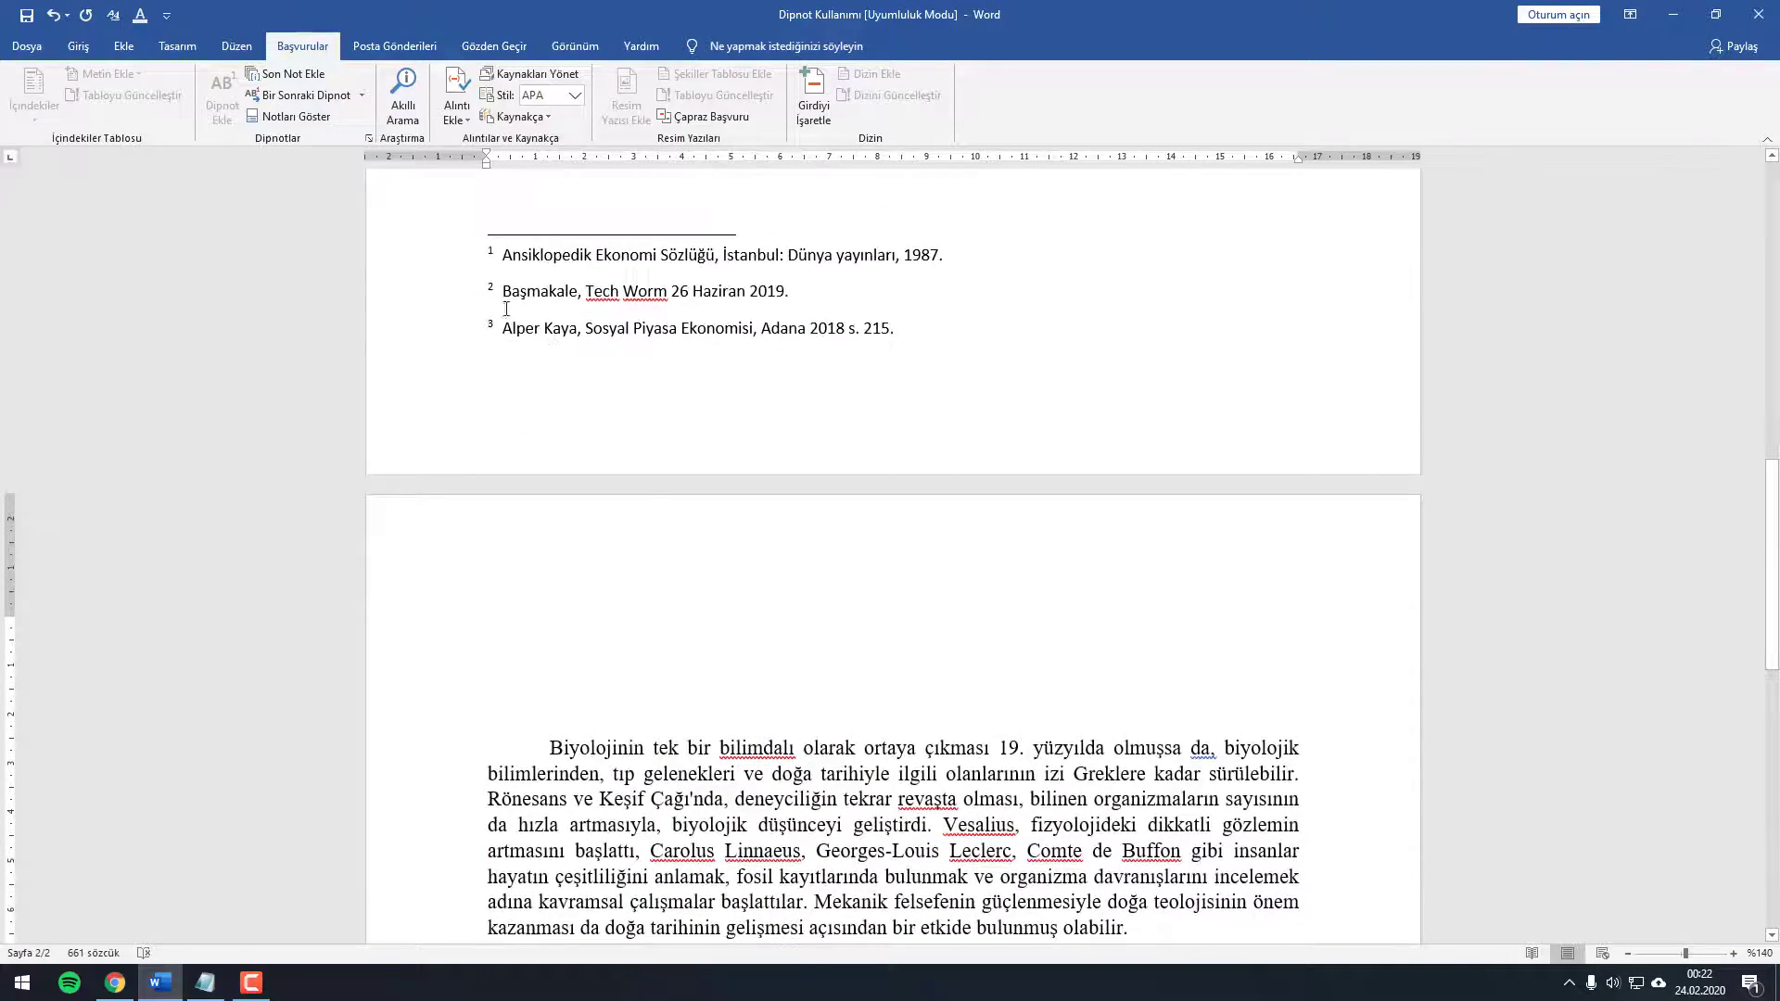
Step: Add a test footnote 4 on page 2 with text 'sdasdasdads', then undo both
{"action": "left_click", "coordinate": [653, 696]}
{"action": "scroll", "coordinate": [653, 695], "scroll_direction": "down", "scroll_amount": 3}
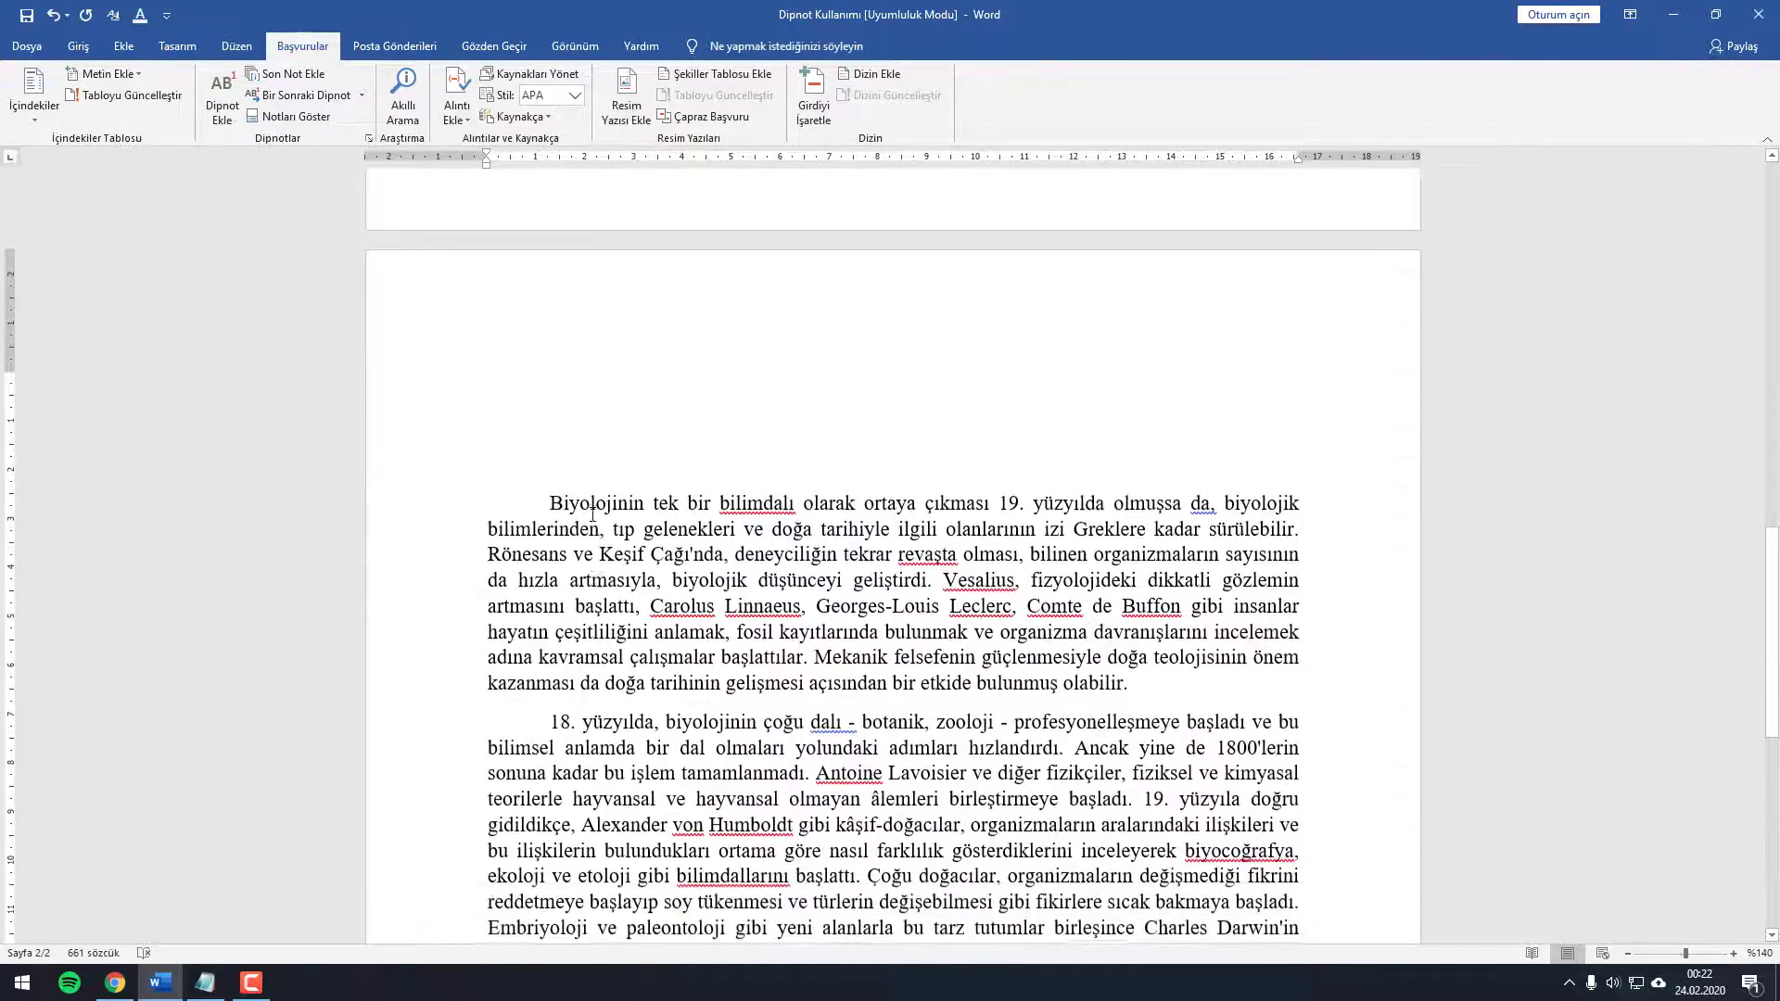
{"action": "mouse_move", "coordinate": [551, 501]}
{"action": "left_mouse_down"}
{"action": "mouse_move", "coordinate": [1270, 512]}
{"action": "mouse_move", "coordinate": [1296, 530]}
{"action": "left_mouse_up"}
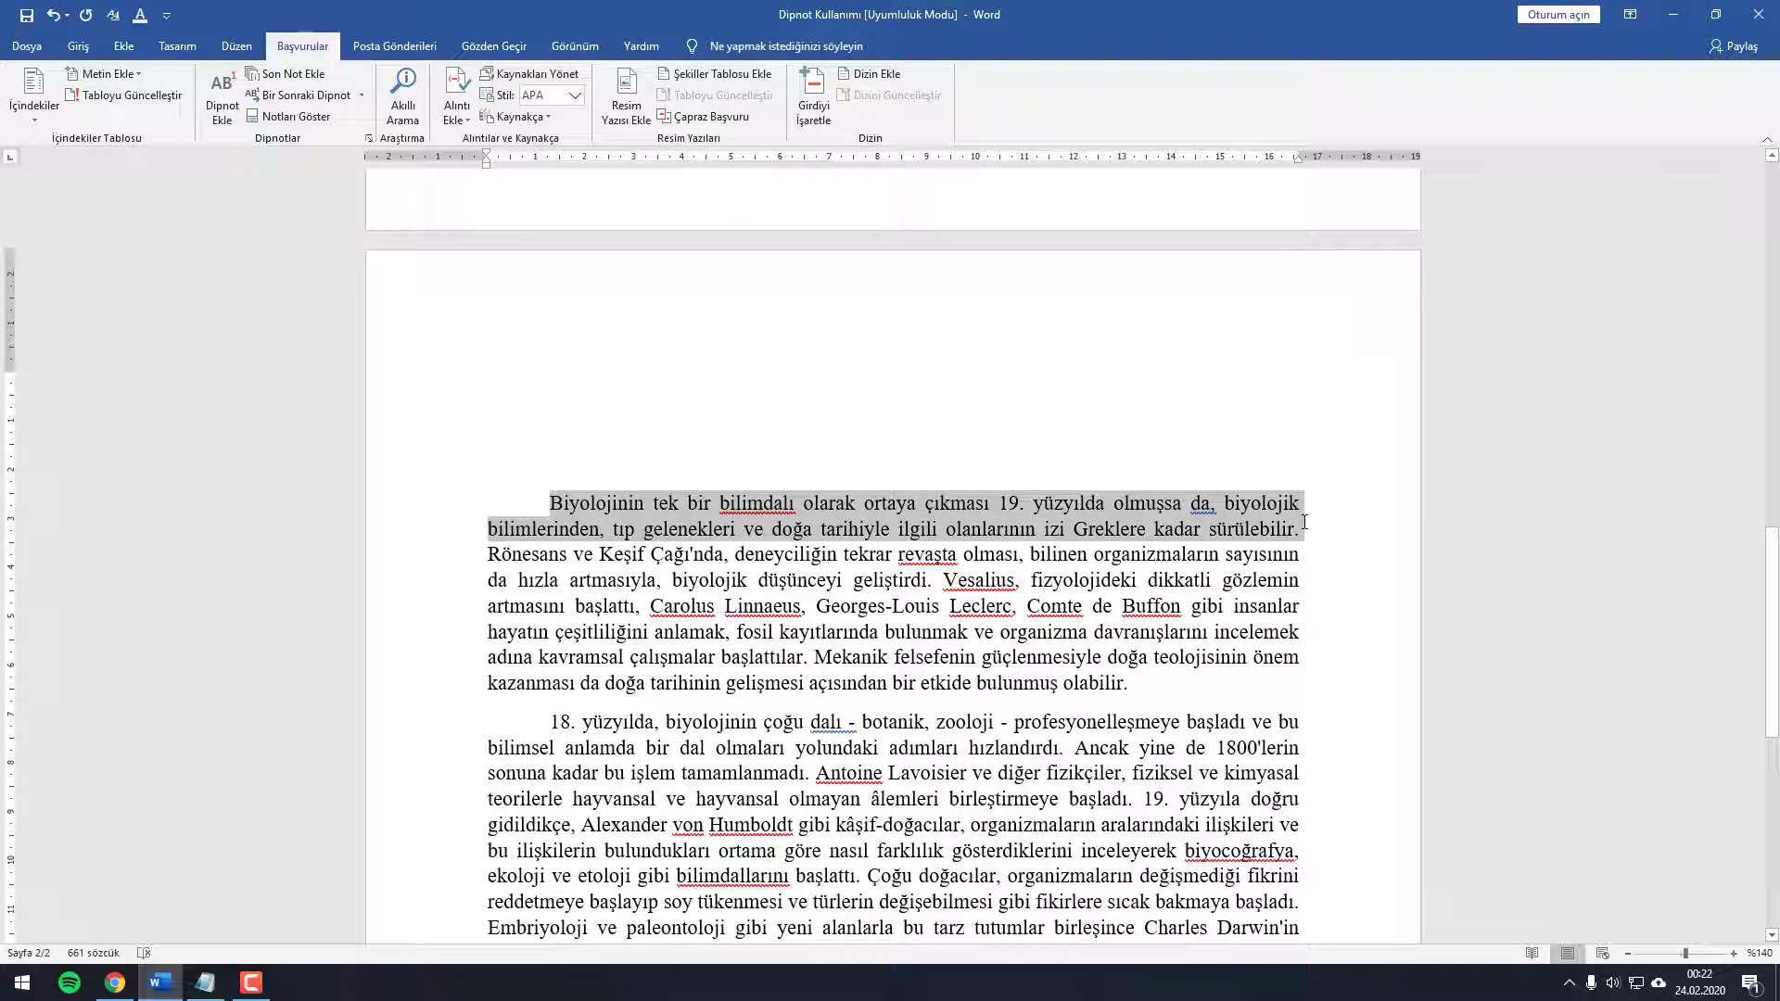
{"action": "left_click", "coordinate": [225, 107]}
{"action": "type", "text": "s"}
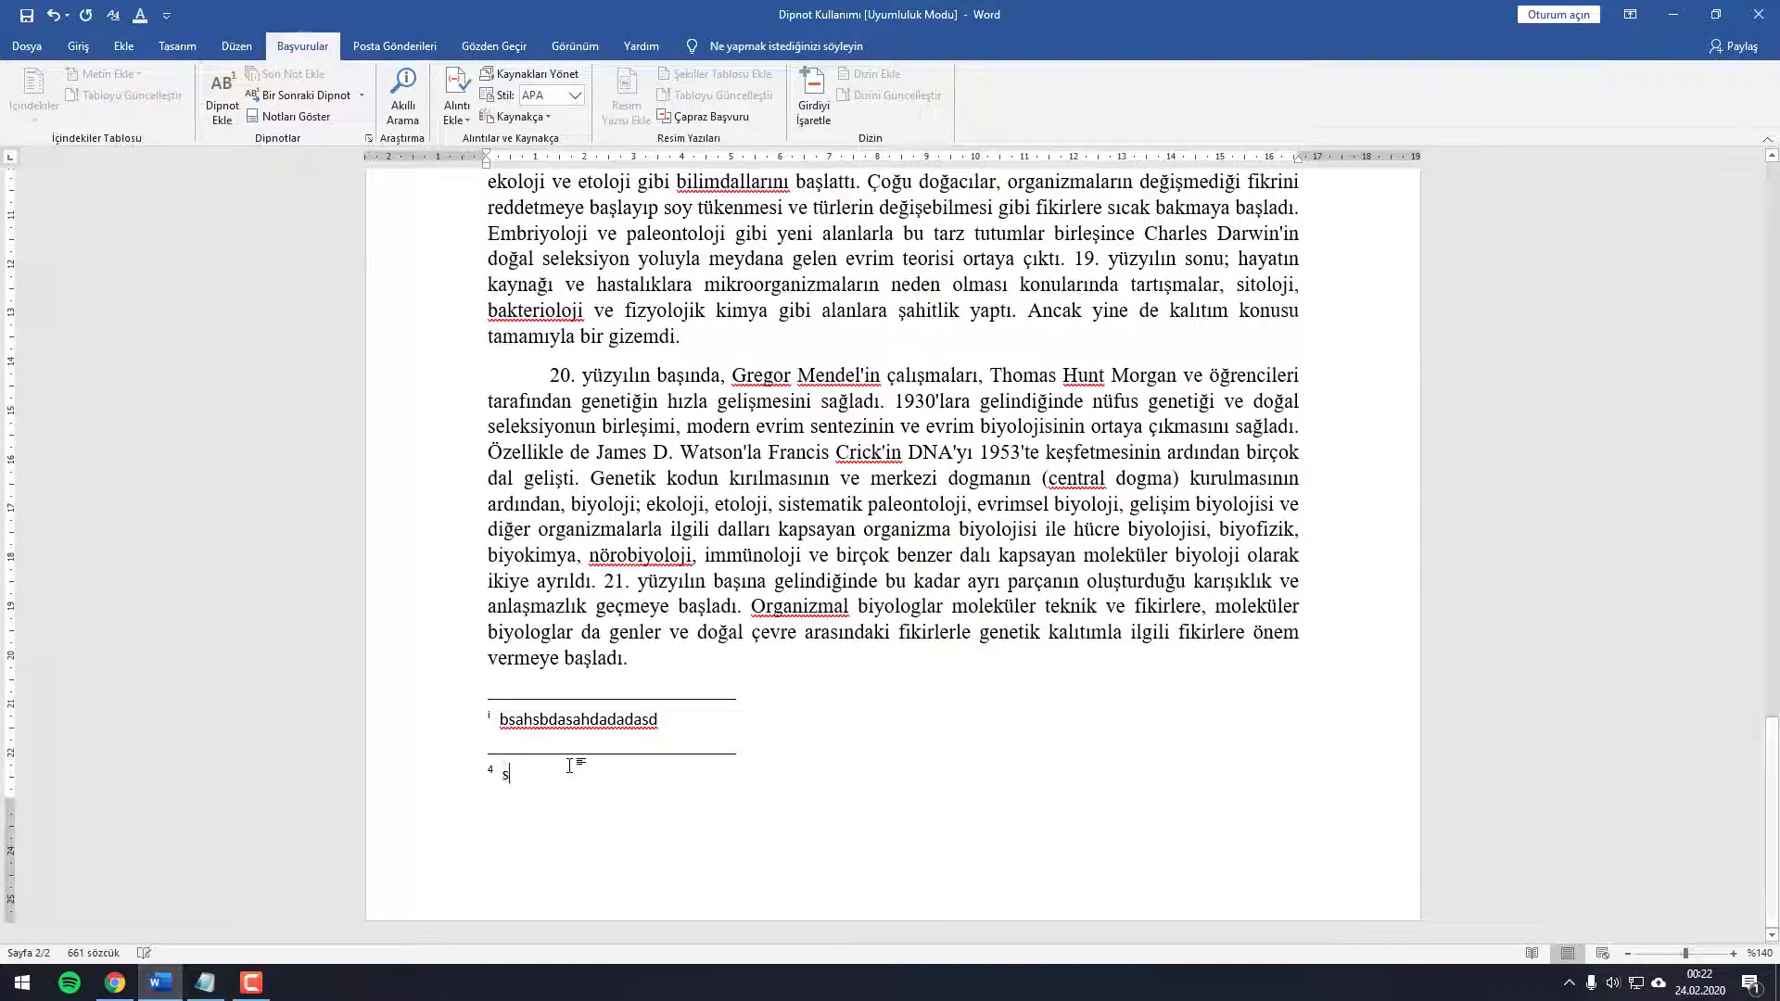
{"action": "type", "text": "dasdasdads"}
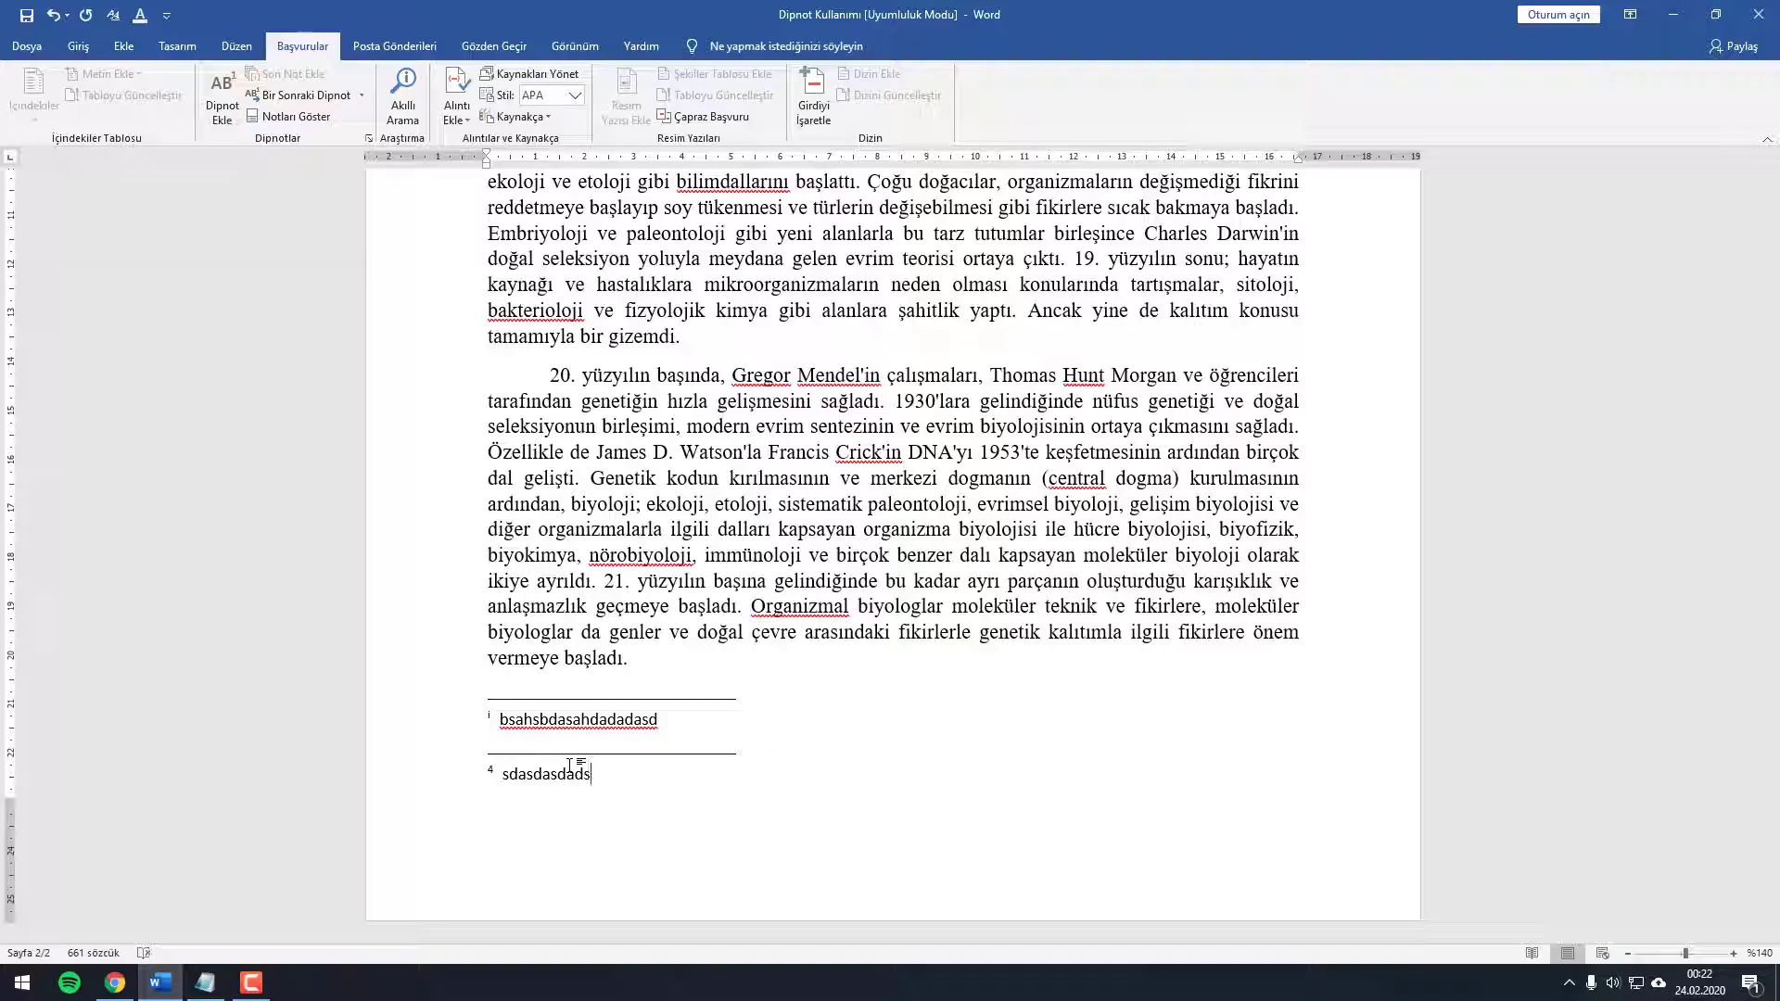
{"action": "key", "text": "ctrl+z"}
{"action": "key", "text": "ctrl+z"}
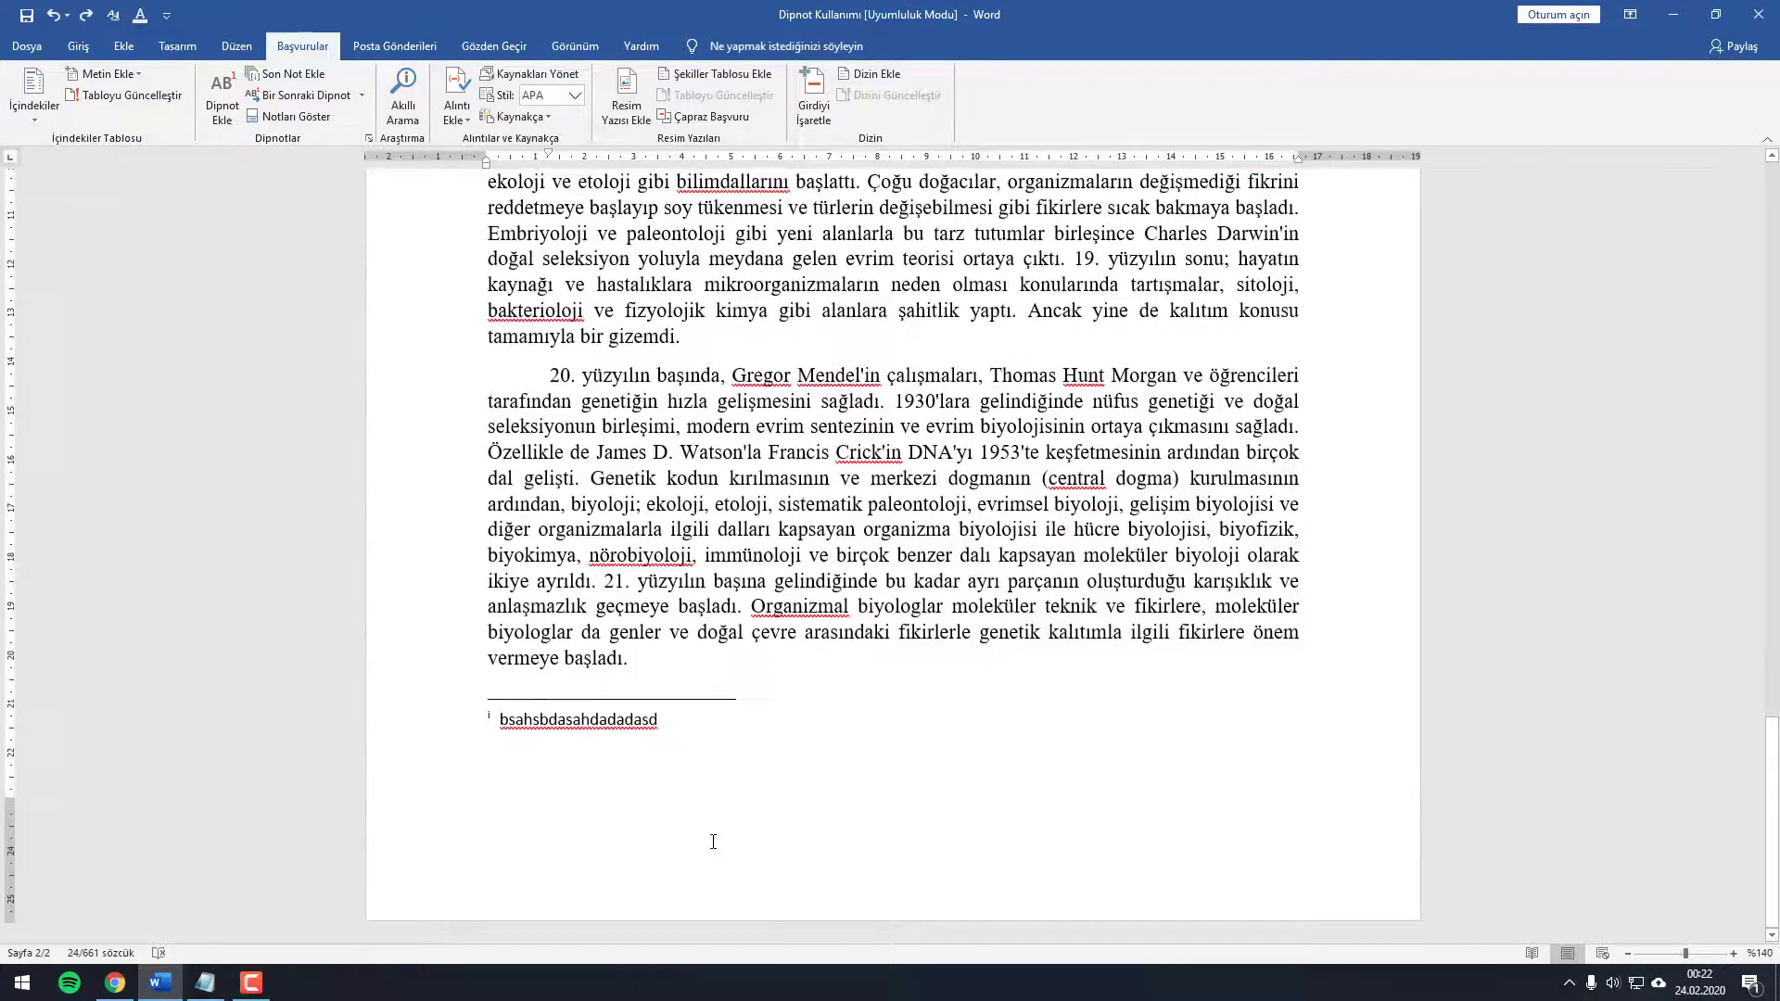
{"action": "key", "text": "ctrl+z"}
{"action": "key", "text": "ctrl+z"}
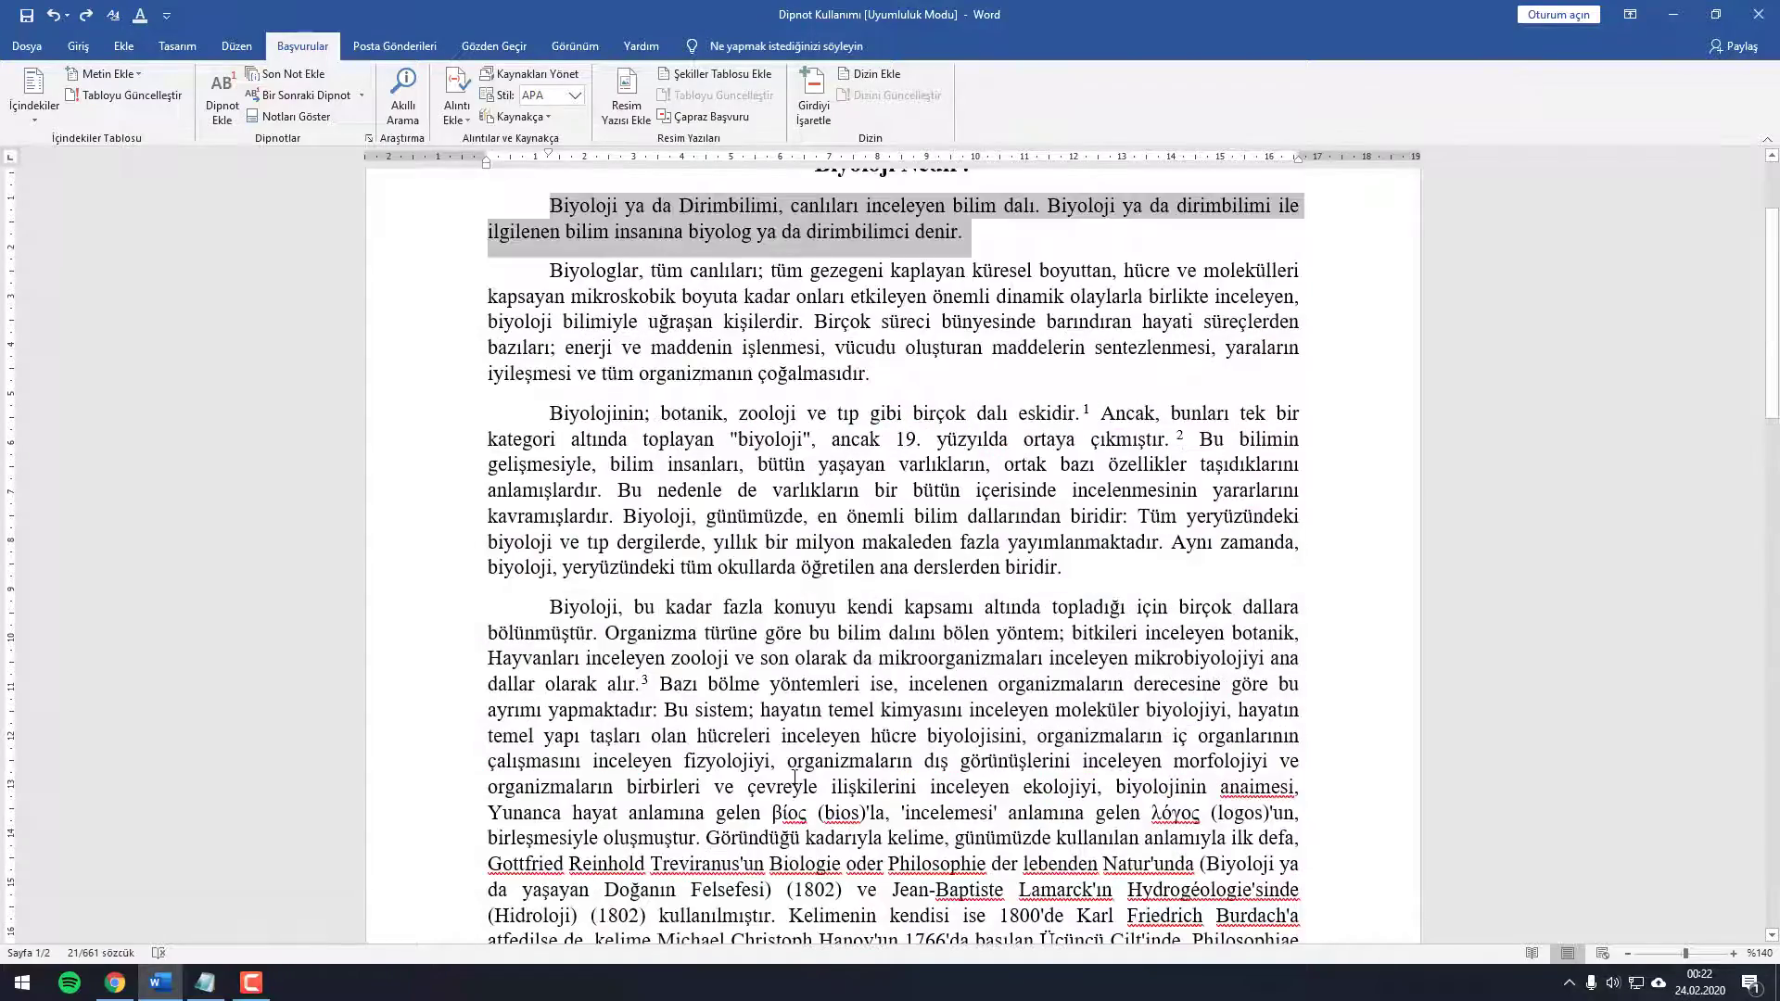
Step: Jump to the next footnote reference and look over the footnote navigation choices
{"action": "scroll", "coordinate": [793, 777], "scroll_direction": "up", "scroll_amount": 3}
{"action": "left_click", "coordinate": [815, 761]}
{"action": "scroll", "coordinate": [807, 756], "scroll_direction": "down", "scroll_amount": 10}
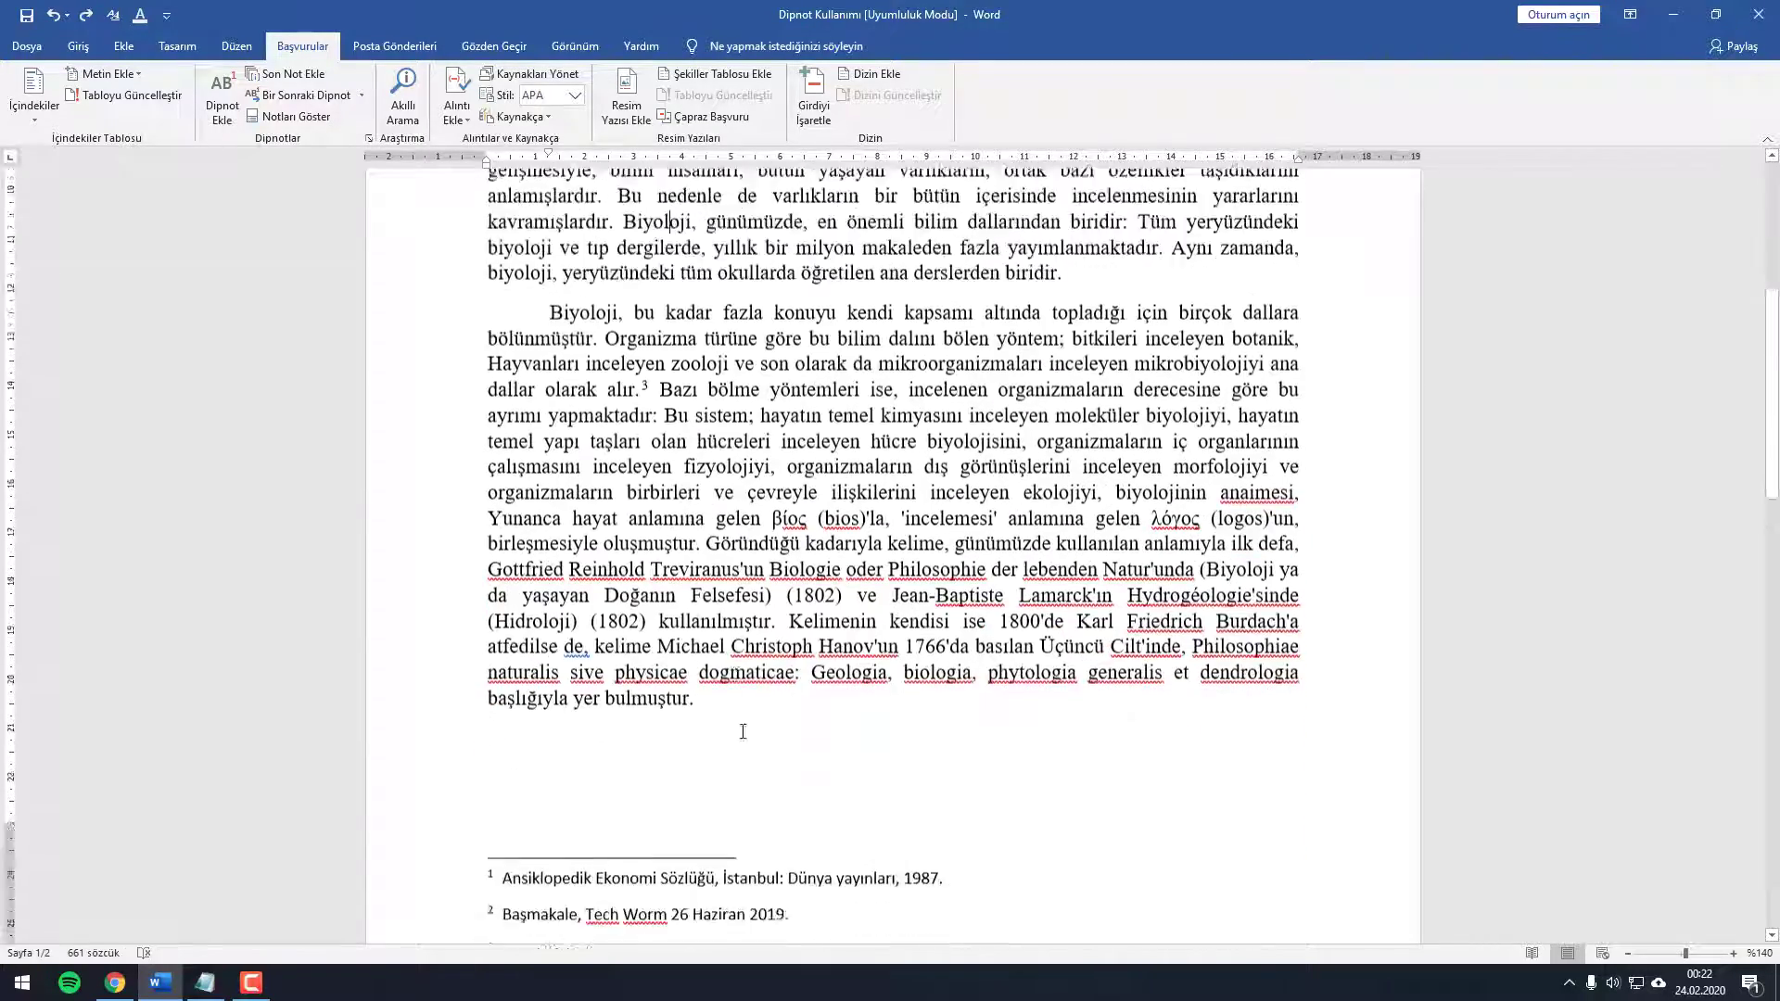
{"action": "scroll", "coordinate": [769, 746], "scroll_direction": "down", "scroll_amount": 5}
{"action": "scroll", "coordinate": [758, 747], "scroll_direction": "up", "scroll_amount": 5}
{"action": "scroll", "coordinate": [758, 746], "scroll_direction": "up", "scroll_amount": 2}
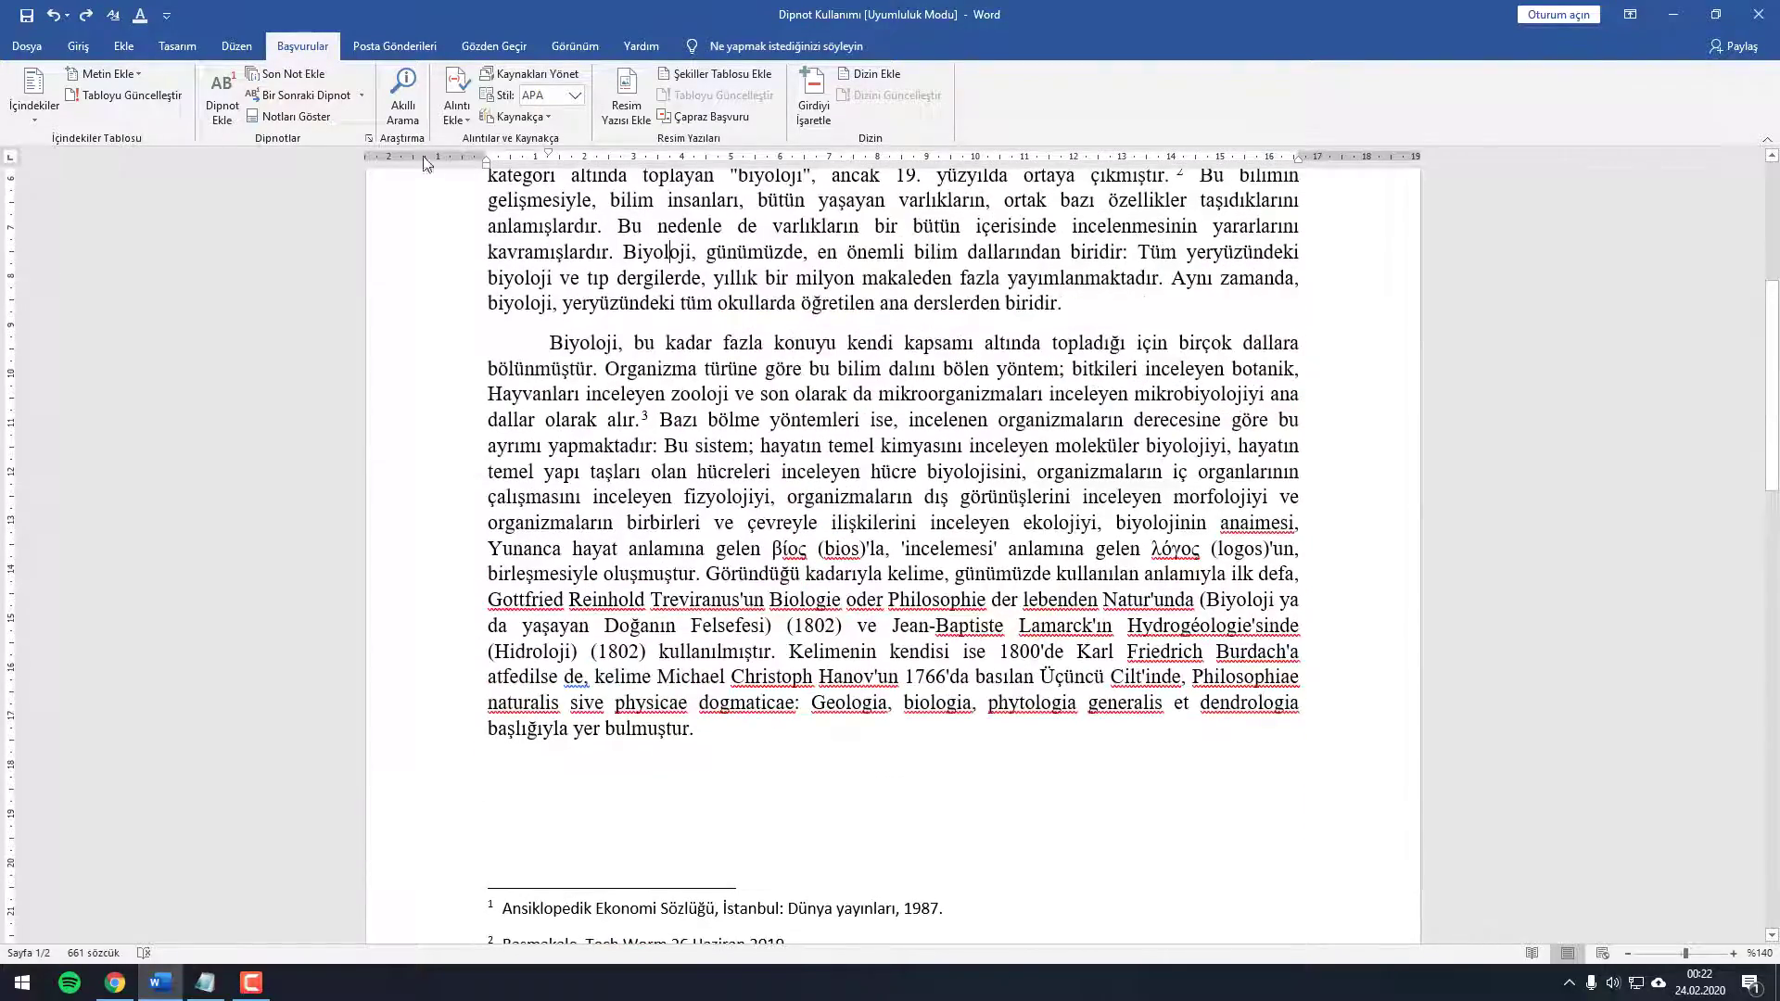
{"action": "left_click", "coordinate": [339, 99]}
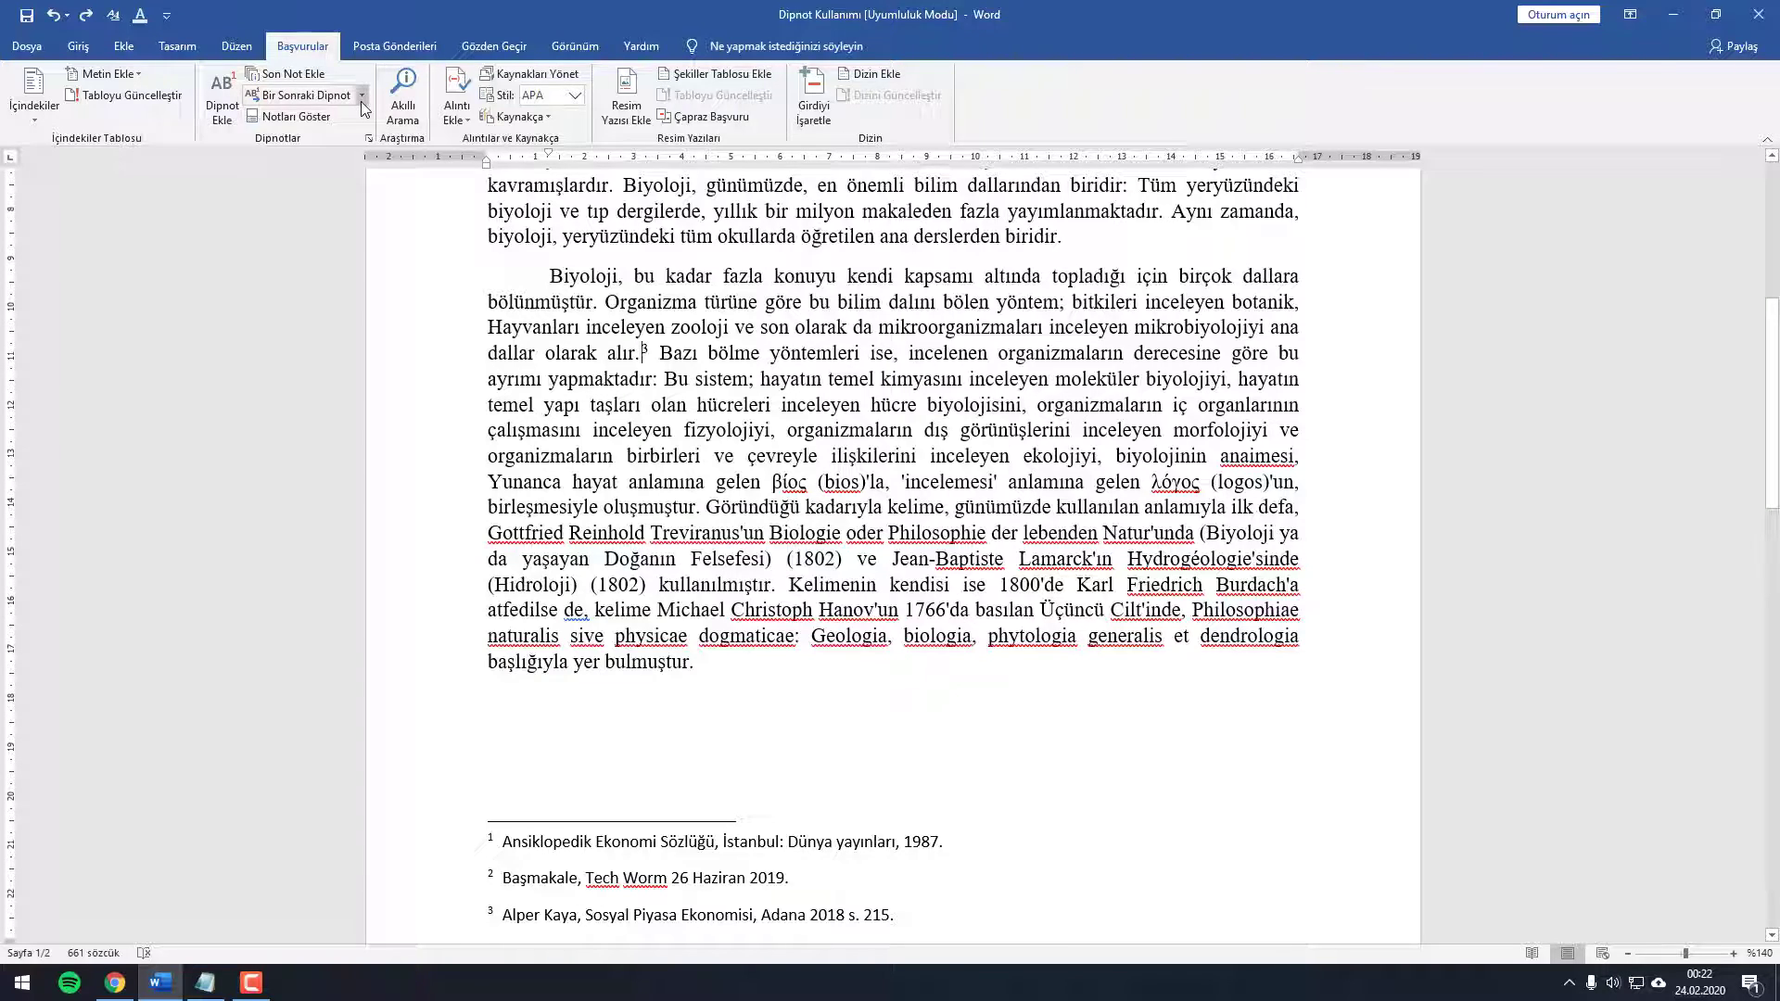
{"action": "left_click", "coordinate": [360, 98]}
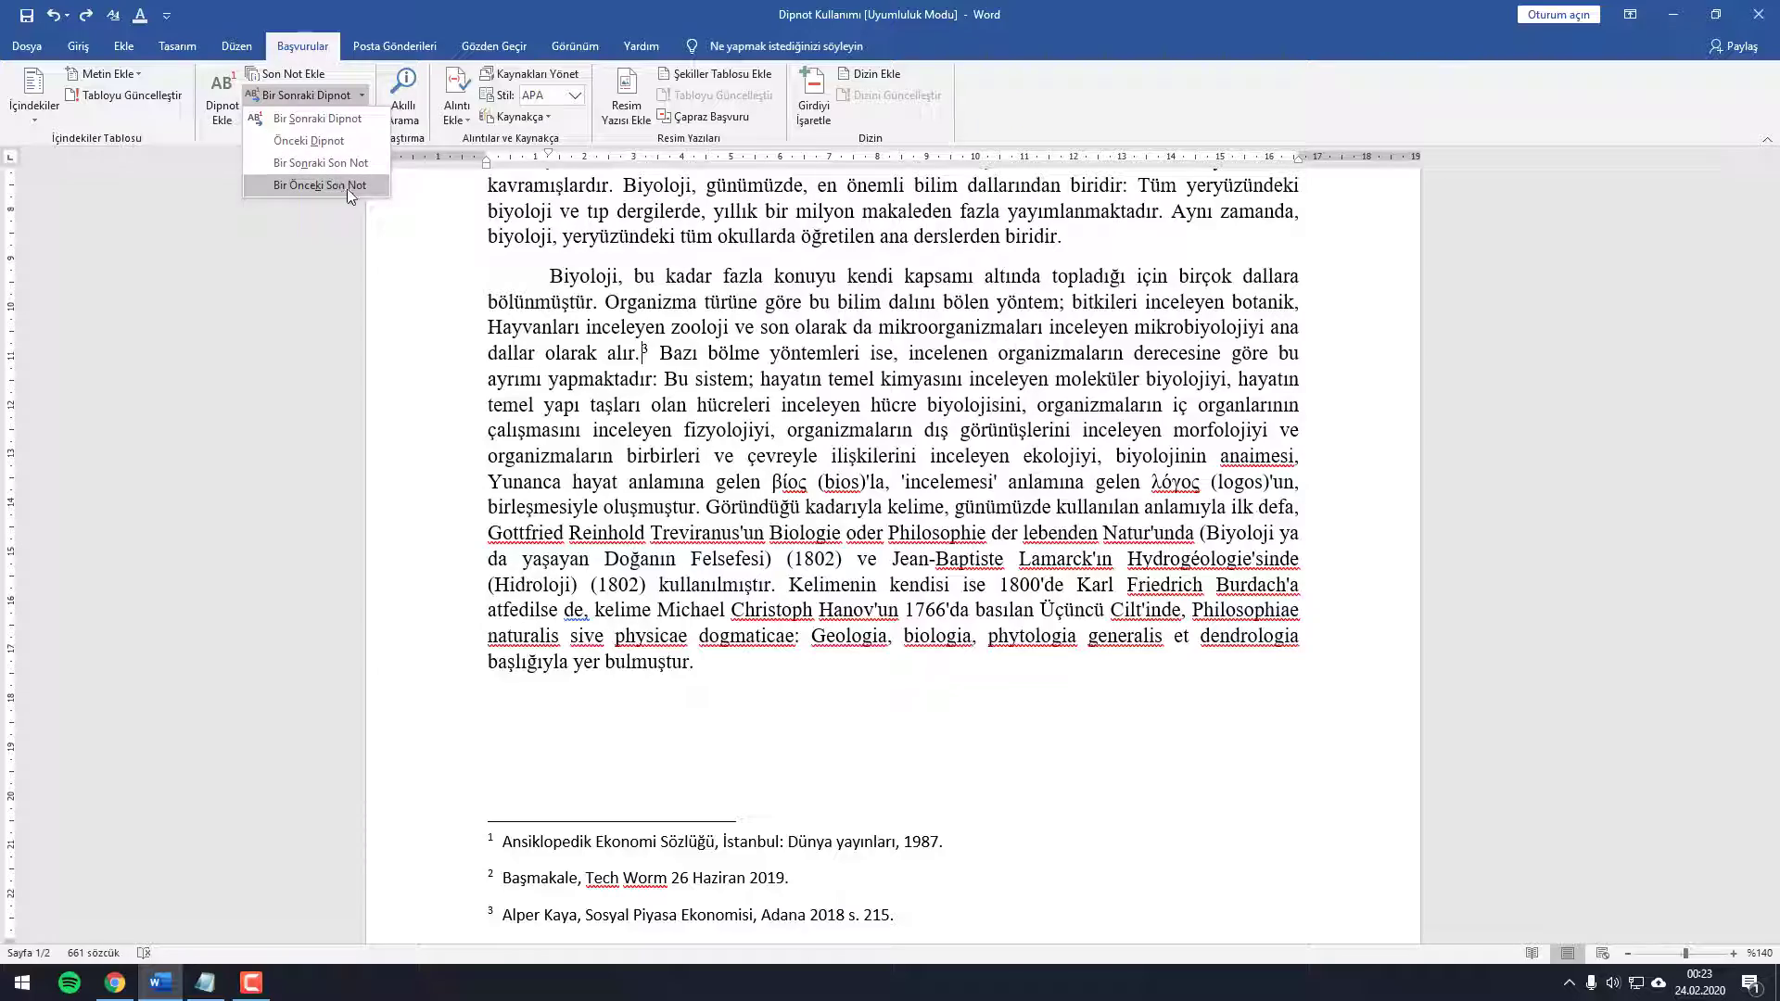
{"action": "left_click", "coordinate": [352, 185]}
Step: Step forward through footnote references 2 and 3 with Bir Sonraki Dipnot
{"action": "scroll", "coordinate": [938, 332], "scroll_direction": "up", "scroll_amount": 6}
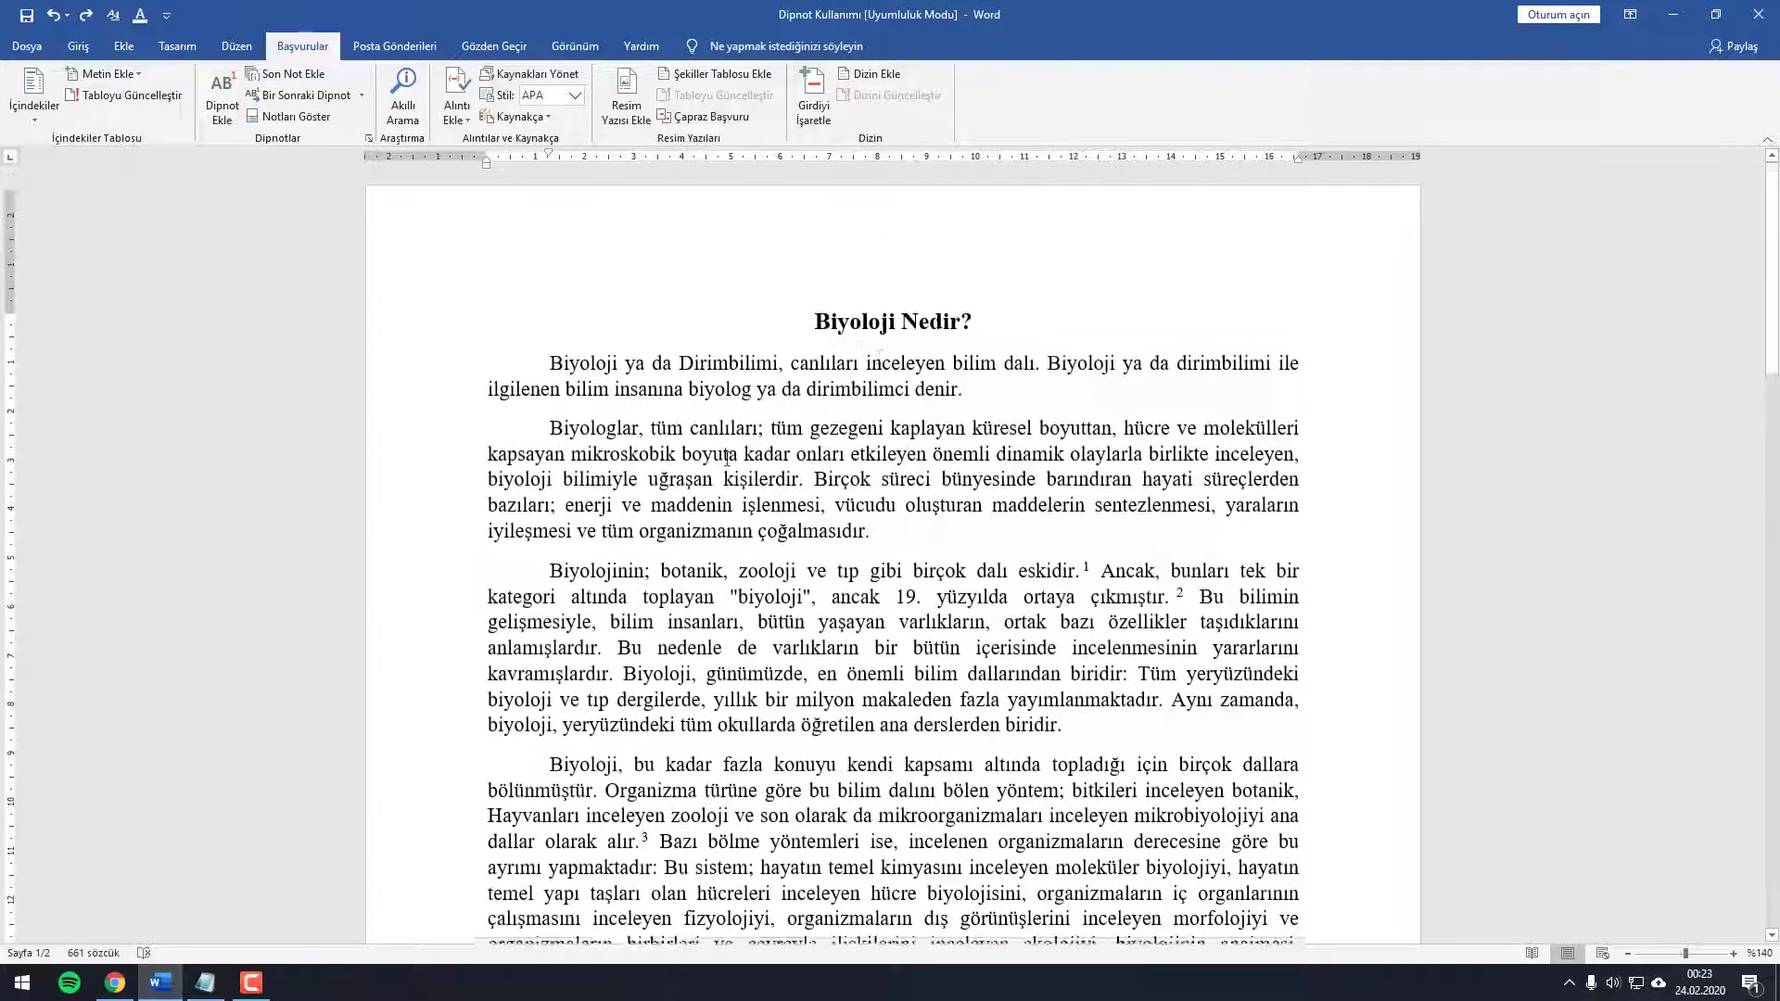
{"action": "scroll", "coordinate": [938, 332], "scroll_direction": "down", "scroll_amount": 2}
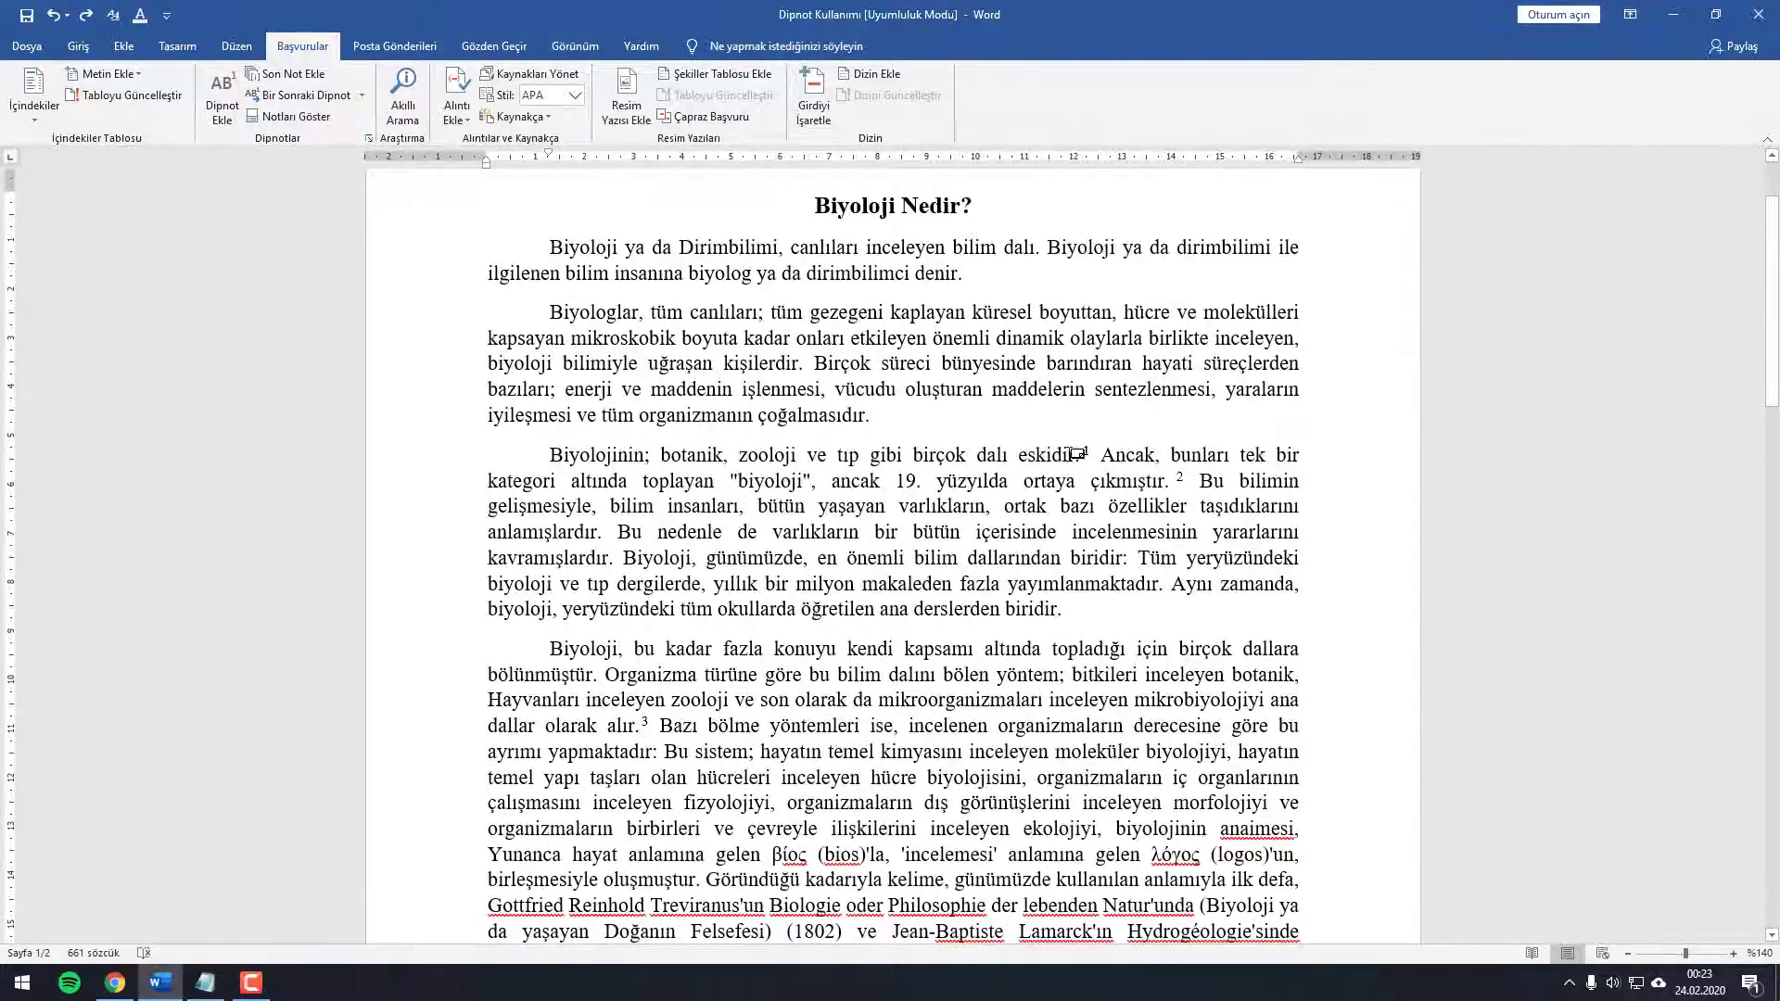
{"action": "left_click", "coordinate": [305, 96]}
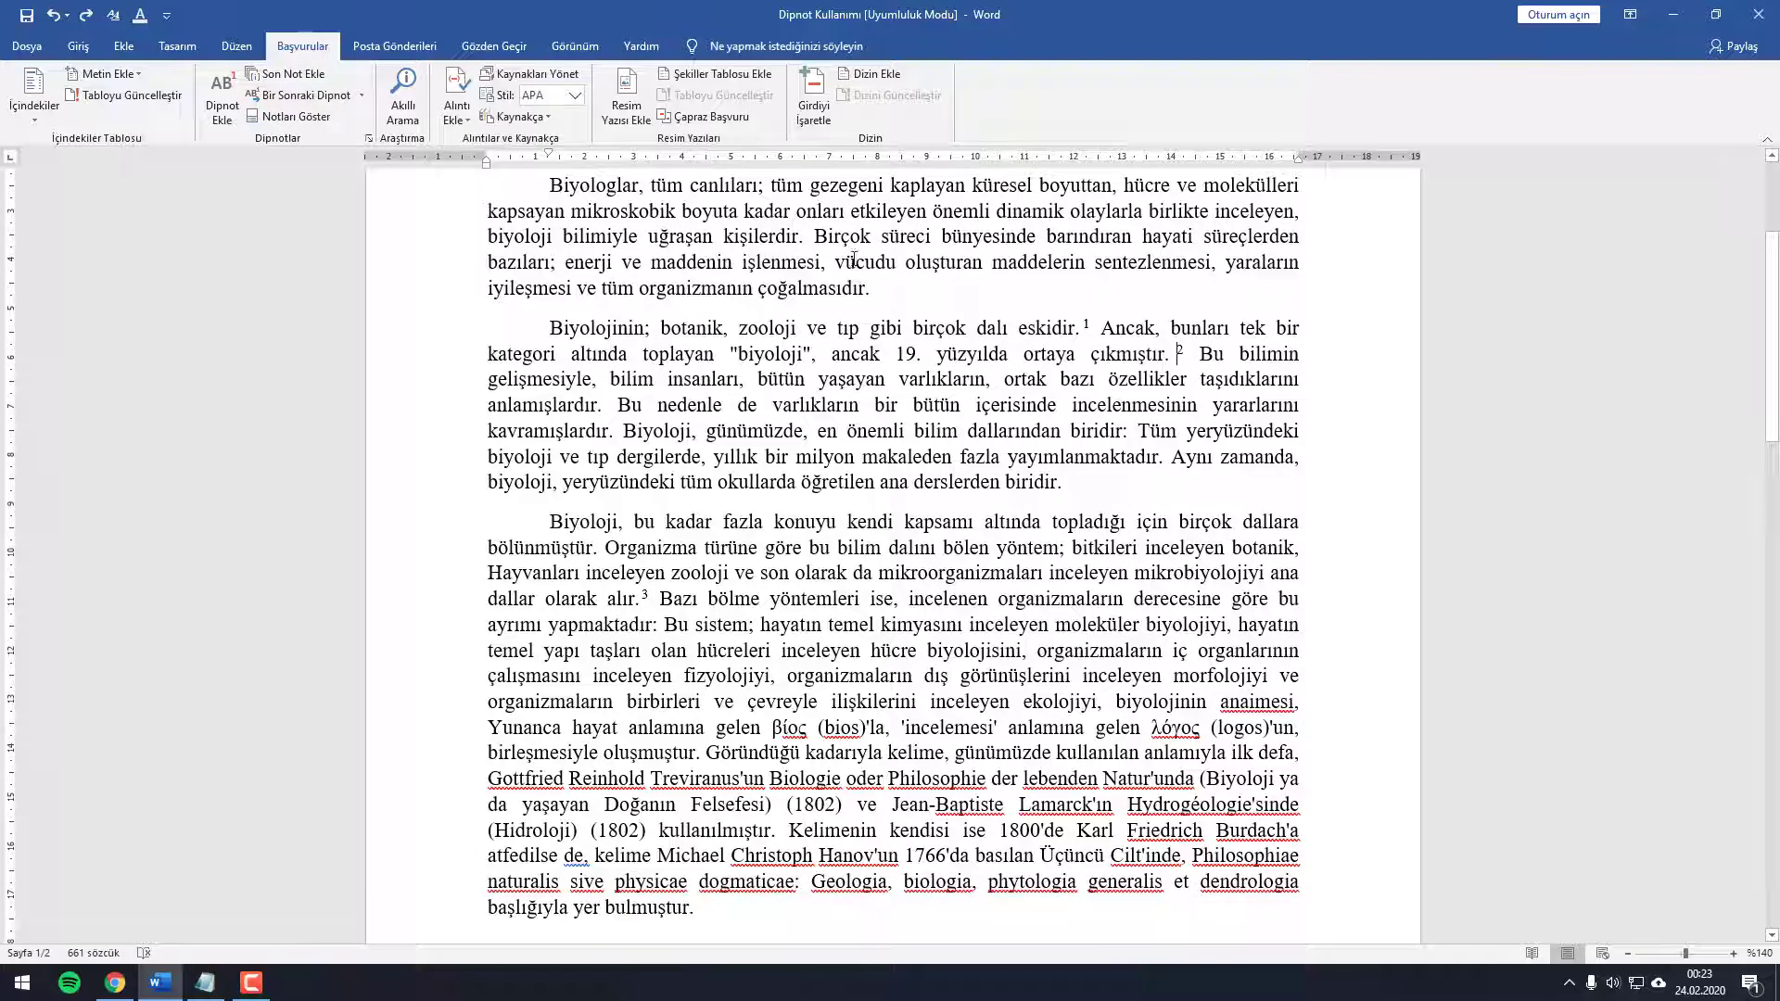
{"action": "left_click", "coordinate": [316, 97]}
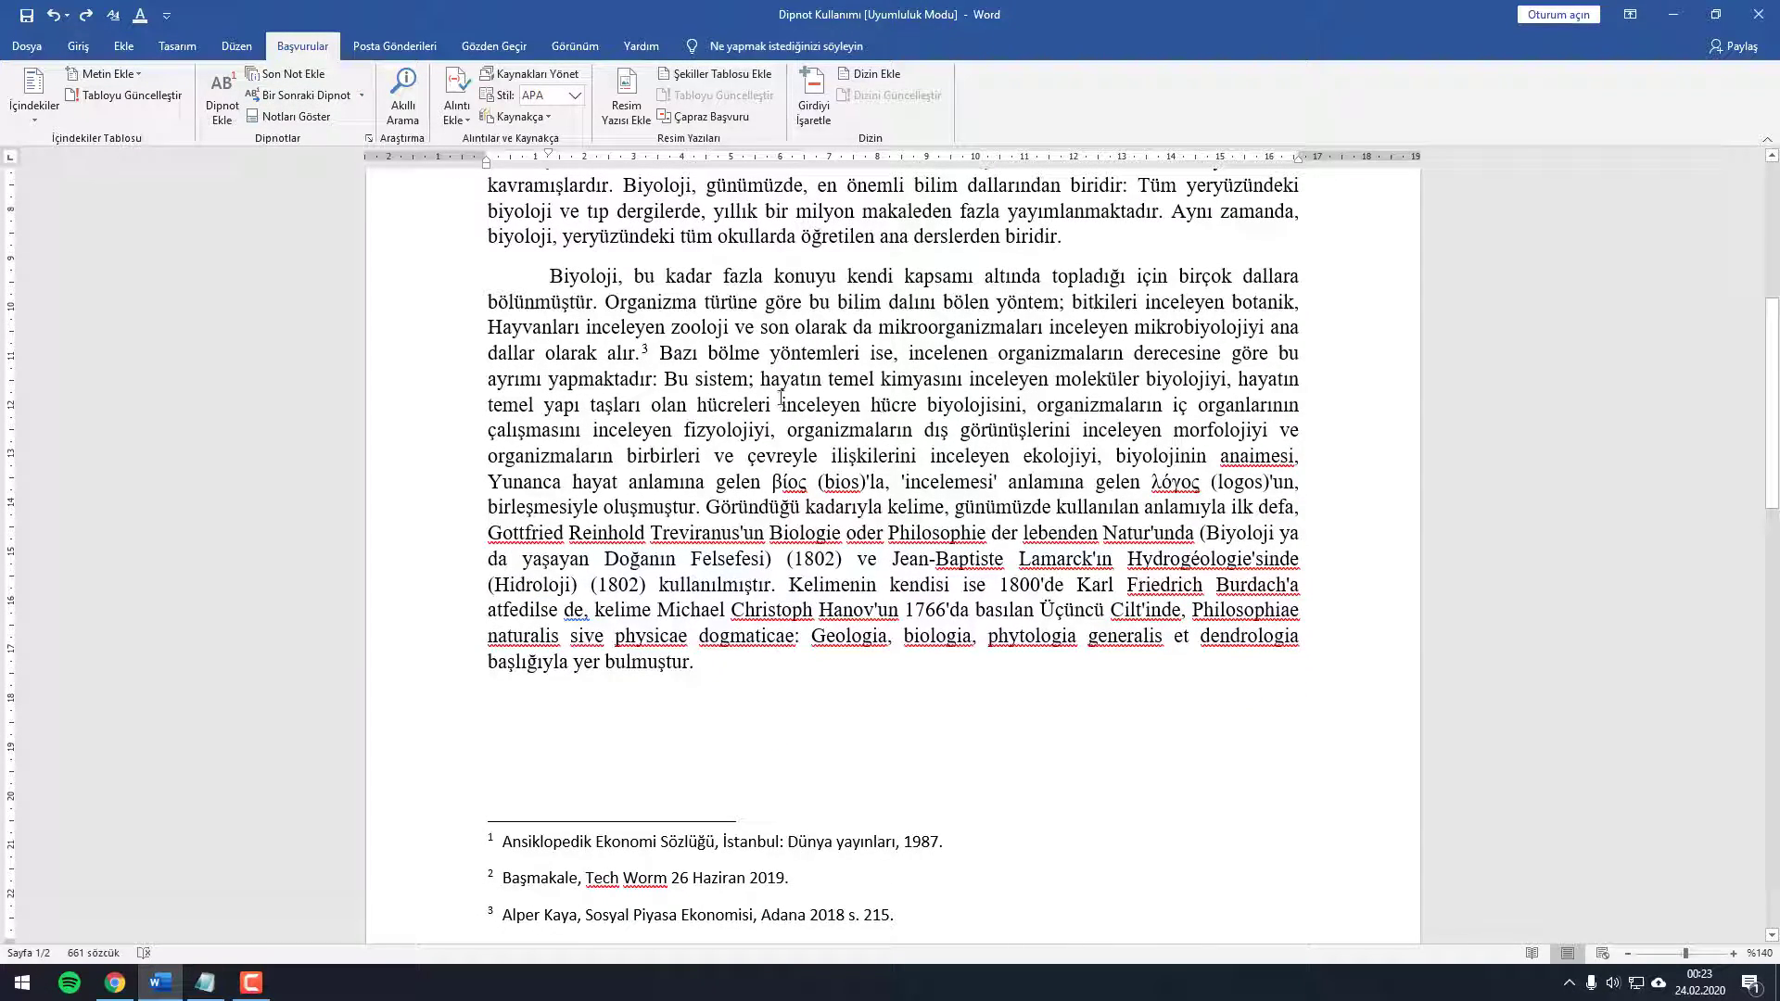
{"action": "left_click_drag", "start_coordinate": [656, 354], "coordinate": [488, 326]}
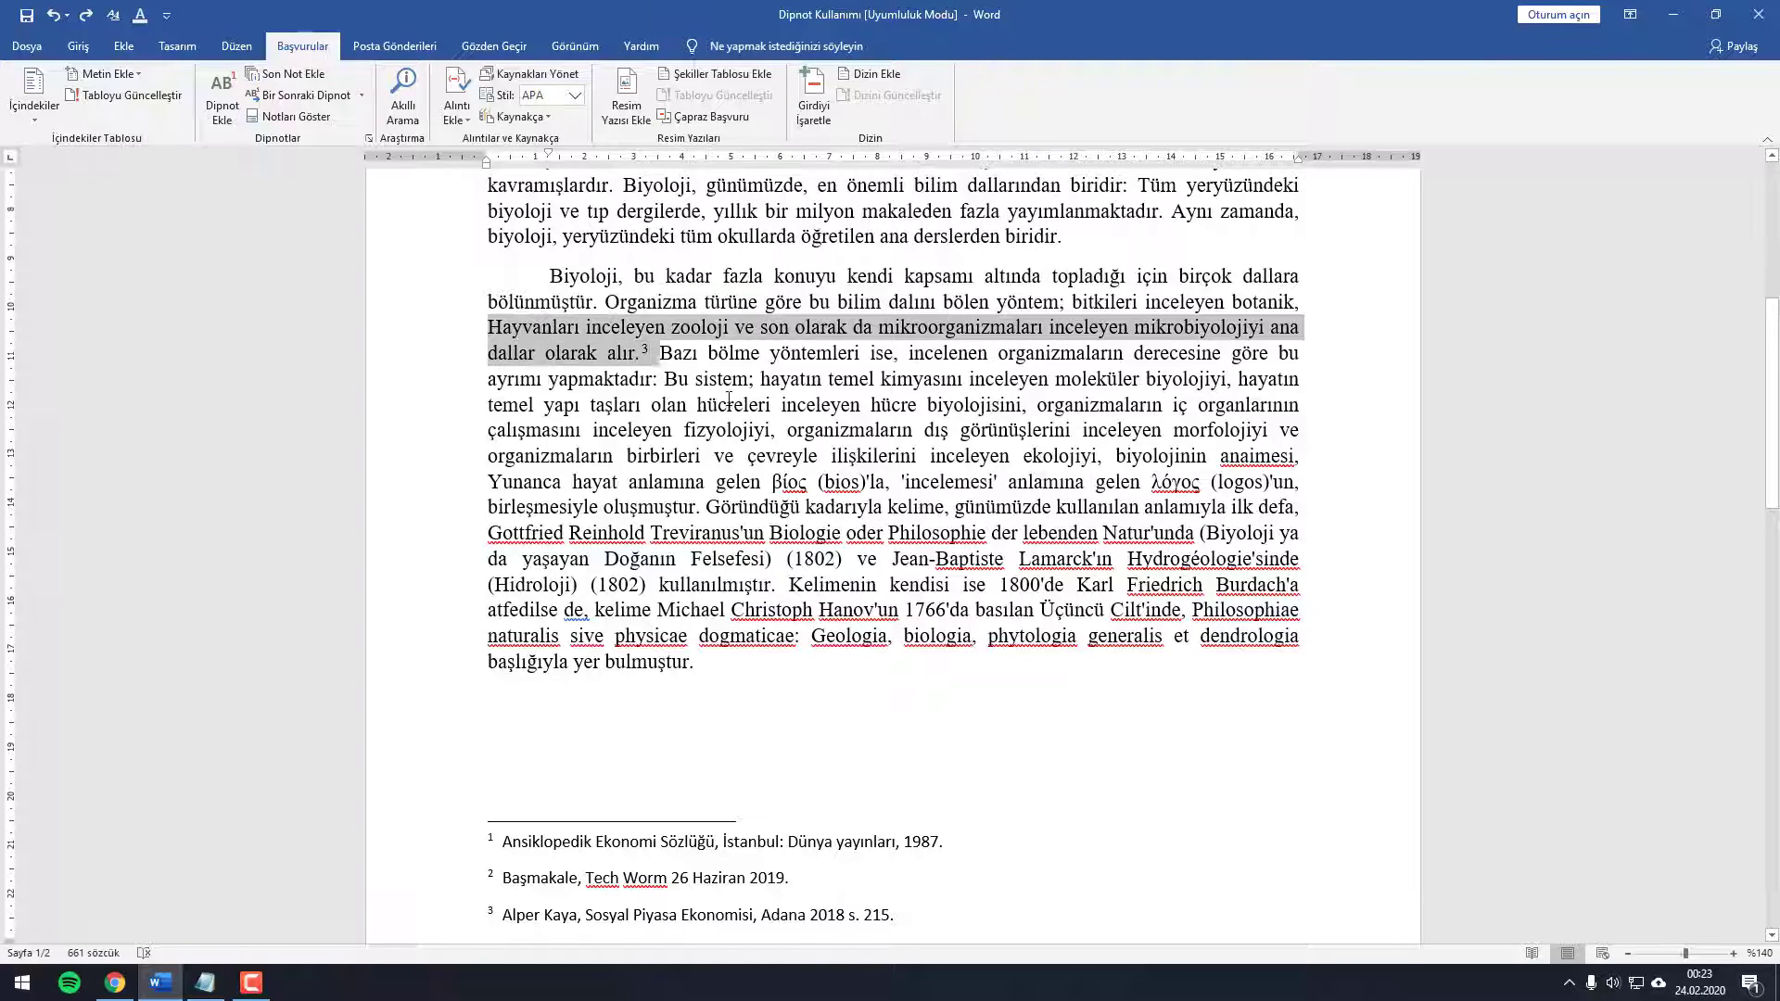
{"action": "left_click", "coordinate": [728, 400]}
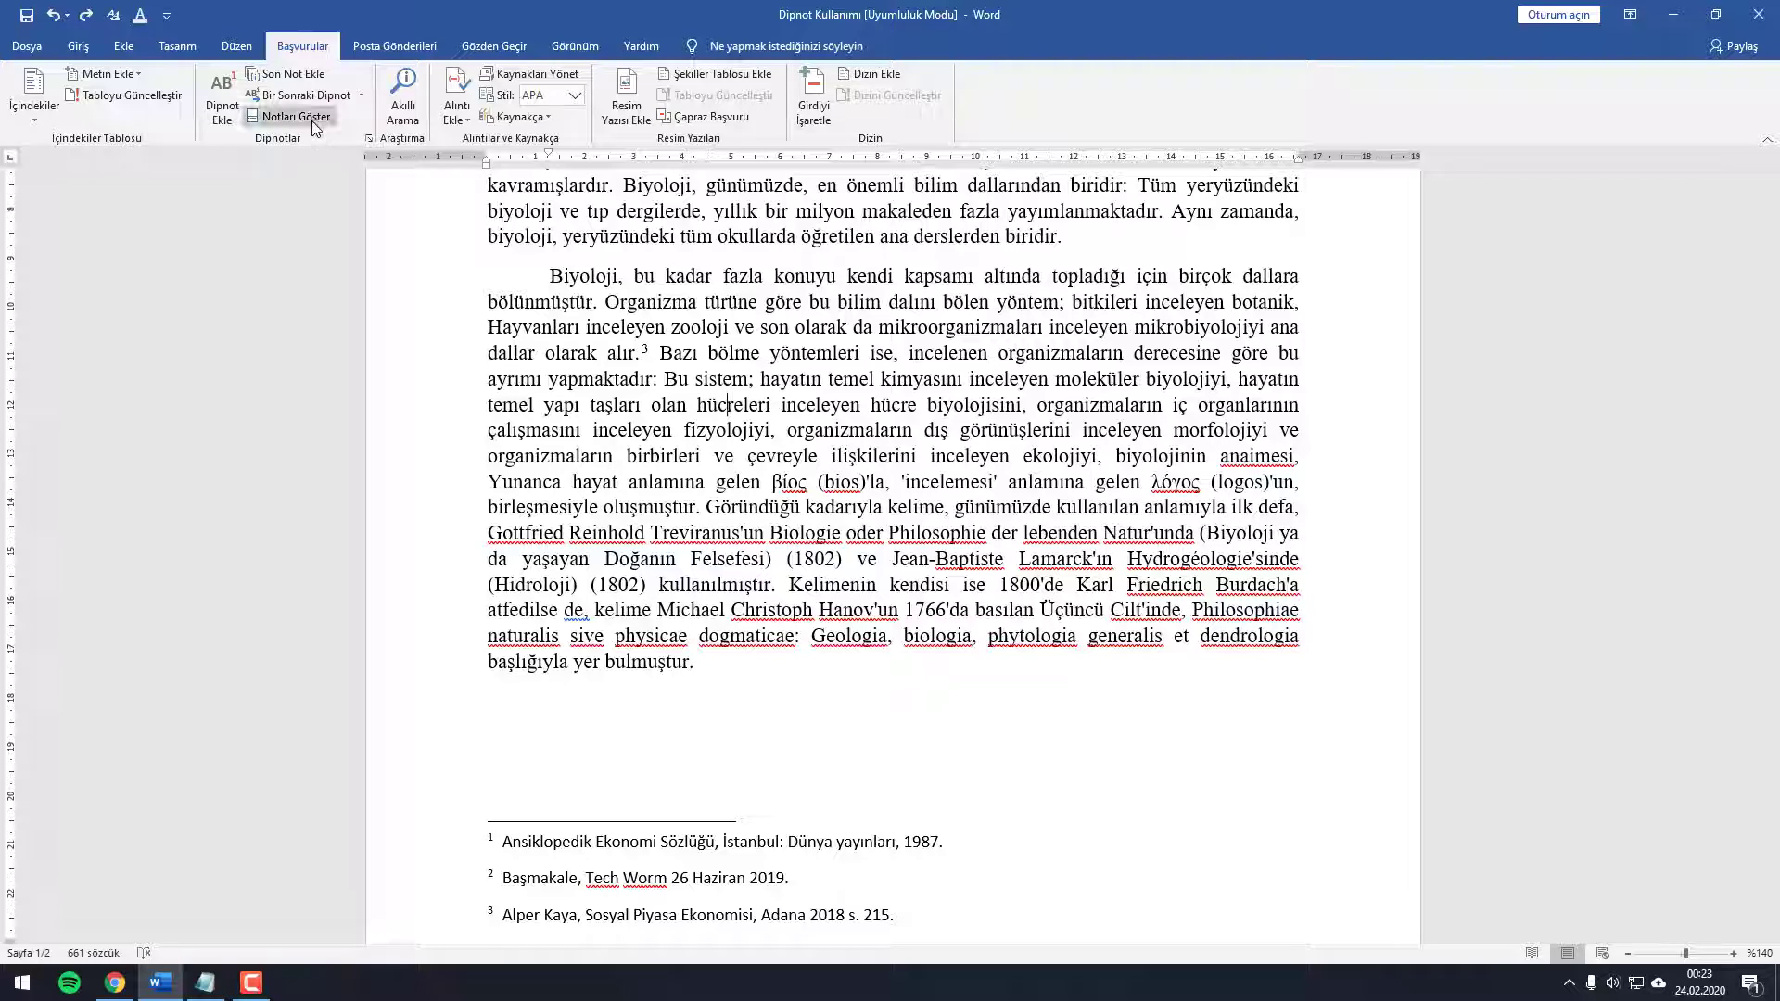
Step: Show the footnote texts at page 1's foot with Notları Göster, then scroll back to the title
{"action": "scroll", "coordinate": [704, 422], "scroll_direction": "up", "scroll_amount": 6}
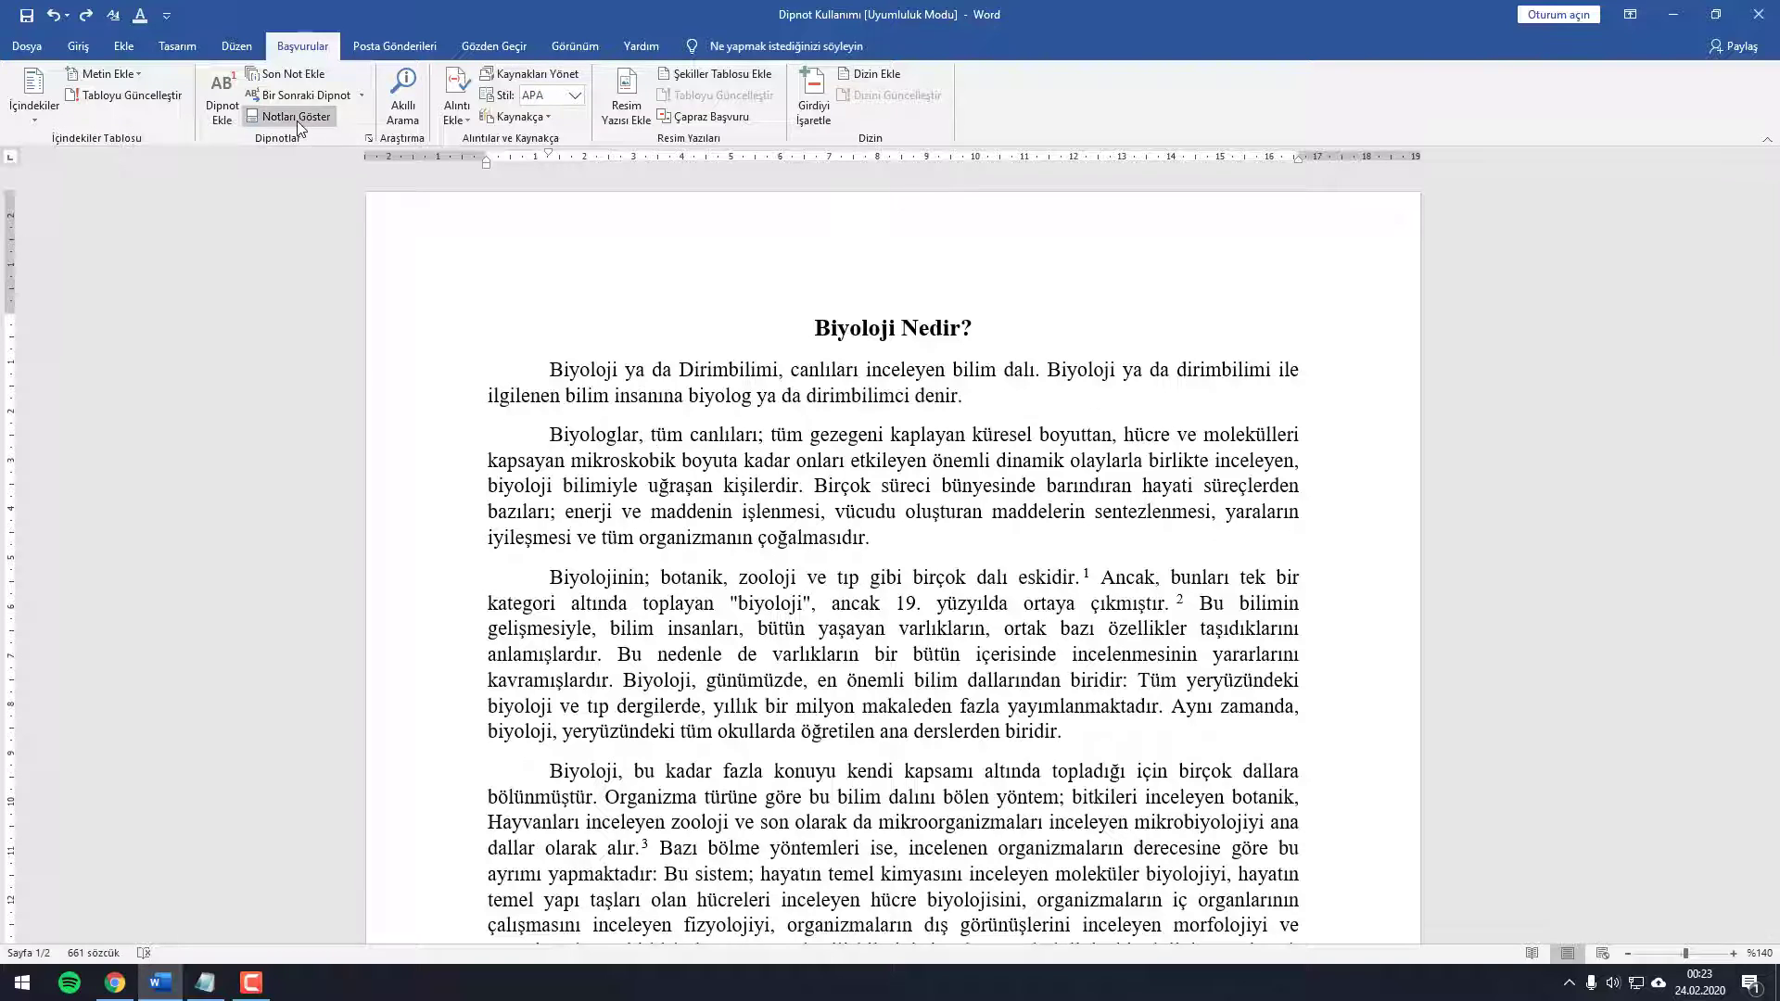
{"action": "left_click", "coordinate": [297, 119]}
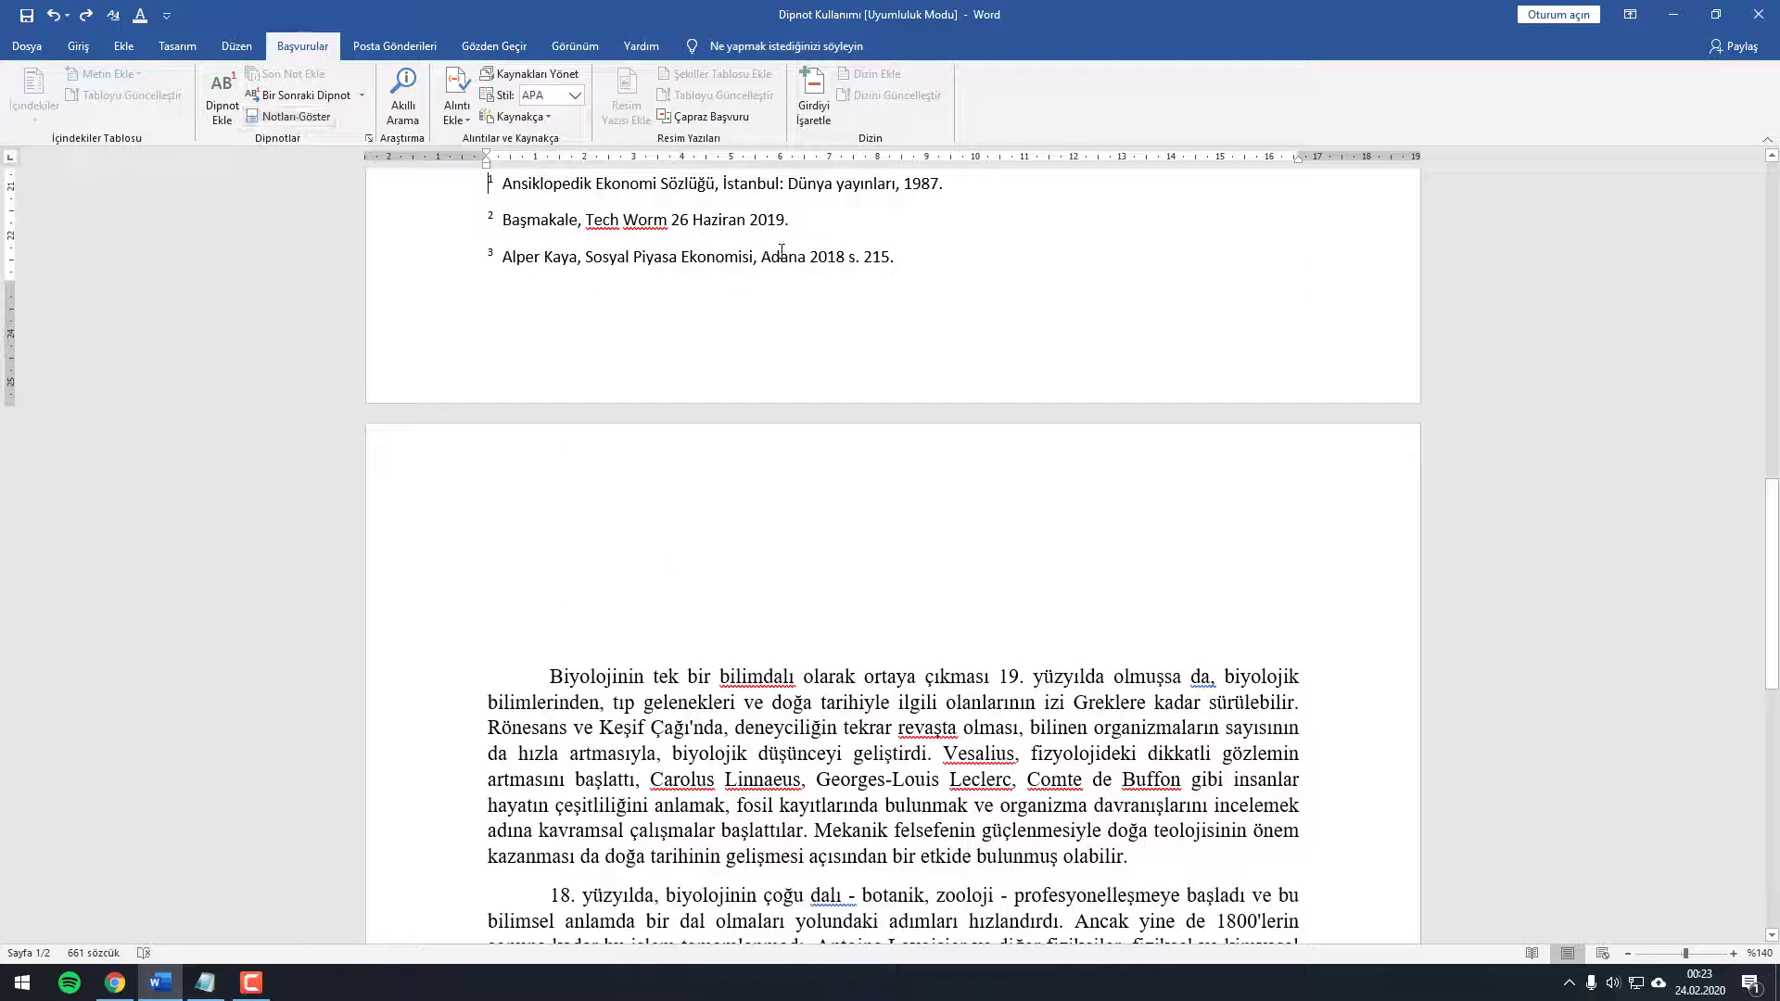
{"action": "scroll", "coordinate": [782, 251], "scroll_direction": "up", "scroll_amount": 3}
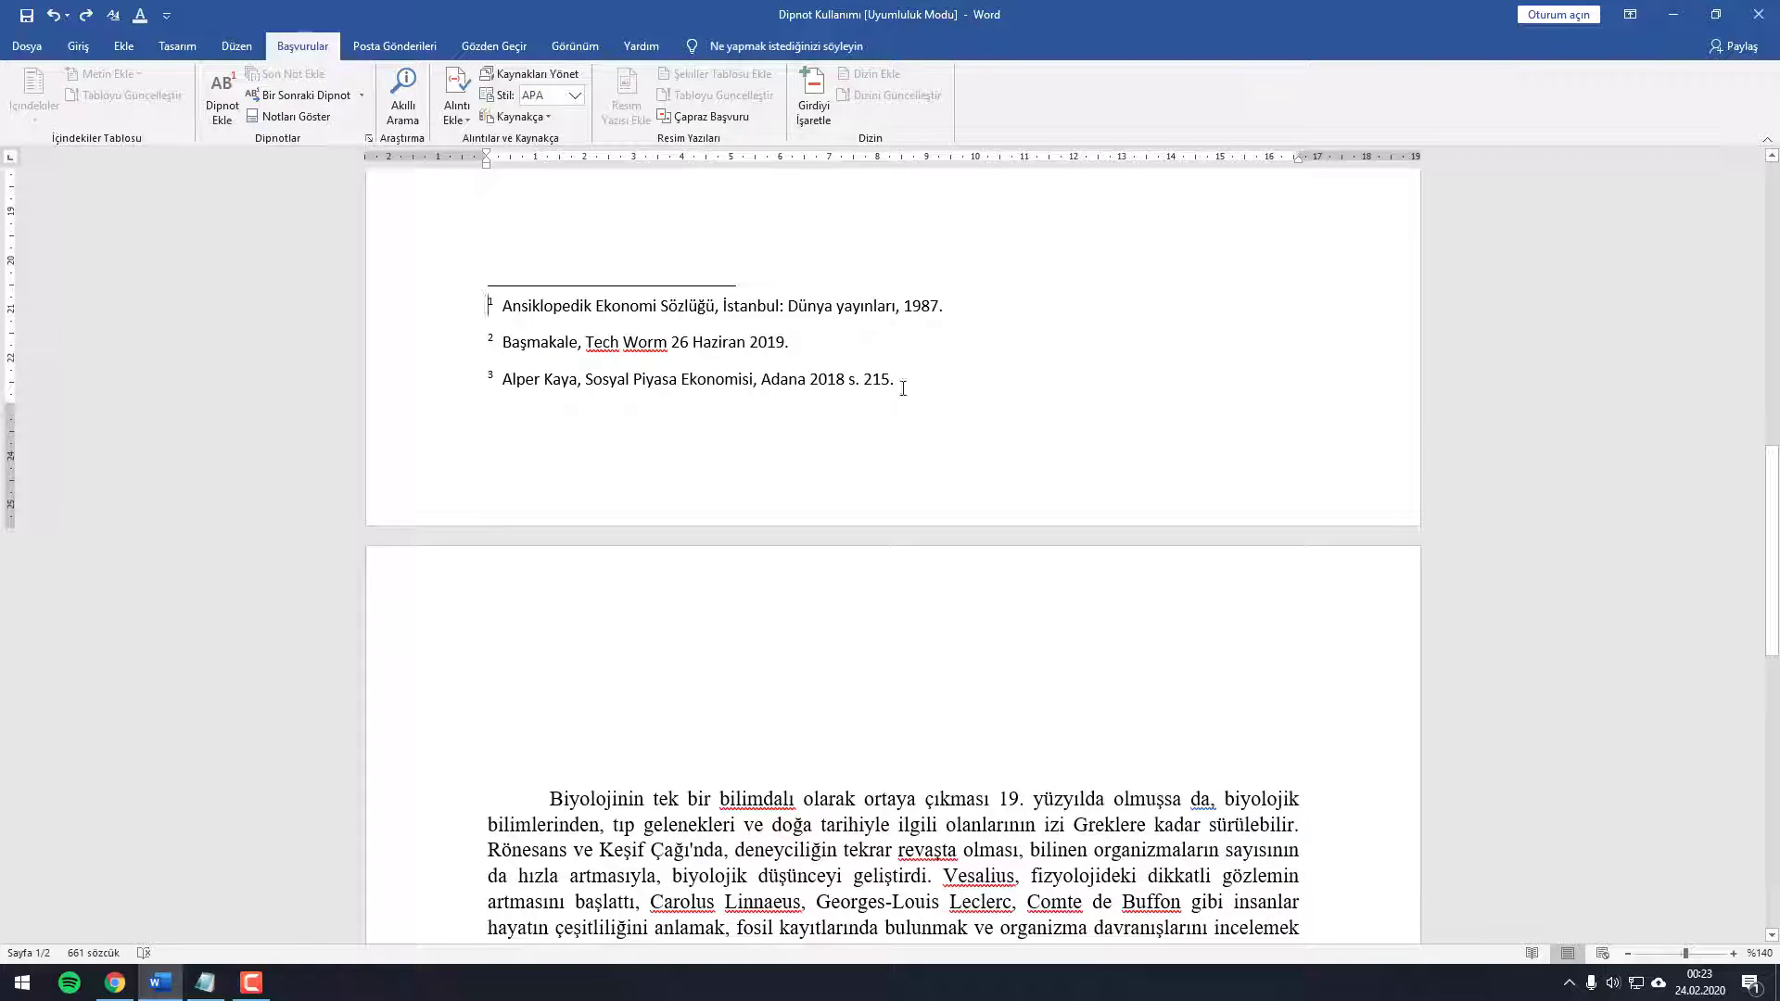
{"action": "scroll", "coordinate": [520, 269], "scroll_direction": "up", "scroll_amount": 5}
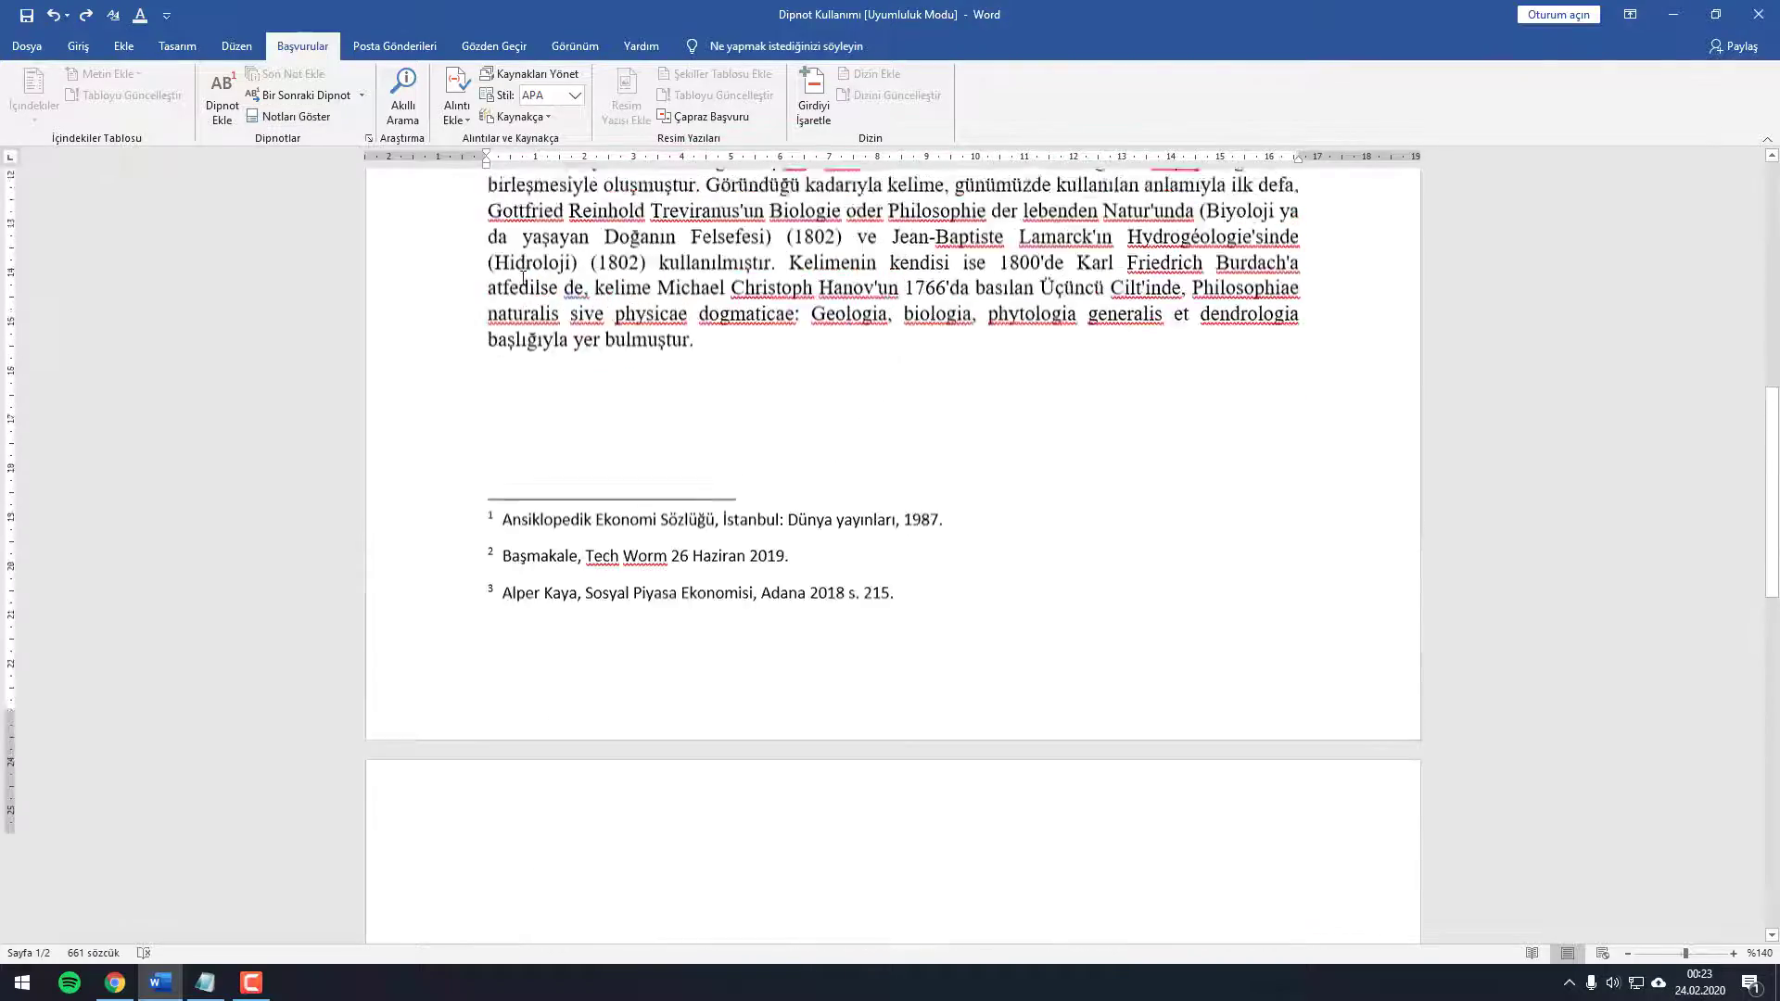
{"action": "scroll", "coordinate": [523, 278], "scroll_direction": "up", "scroll_amount": 2}
{"action": "scroll", "coordinate": [528, 278], "scroll_direction": "up", "scroll_amount": 5}
{"action": "scroll", "coordinate": [542, 279], "scroll_direction": "up", "scroll_amount": 5}
{"action": "scroll", "coordinate": [553, 280], "scroll_direction": "up", "scroll_amount": 3}
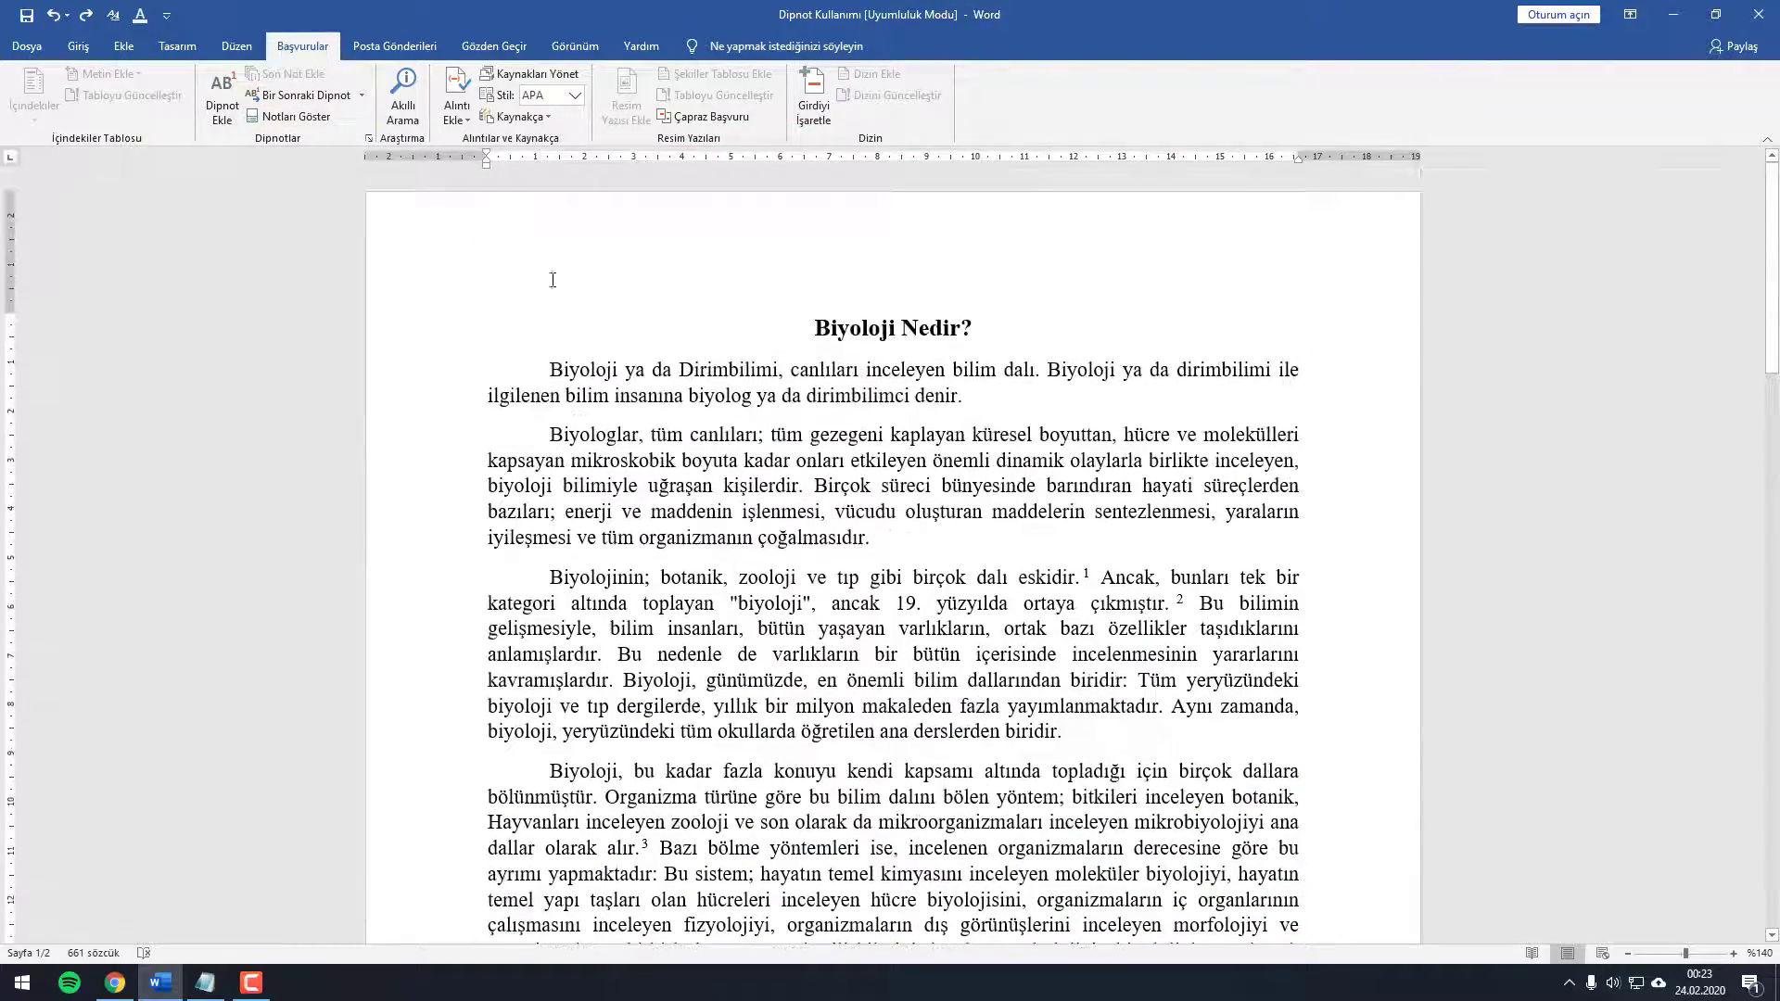
{"action": "left_click", "coordinate": [368, 140]}
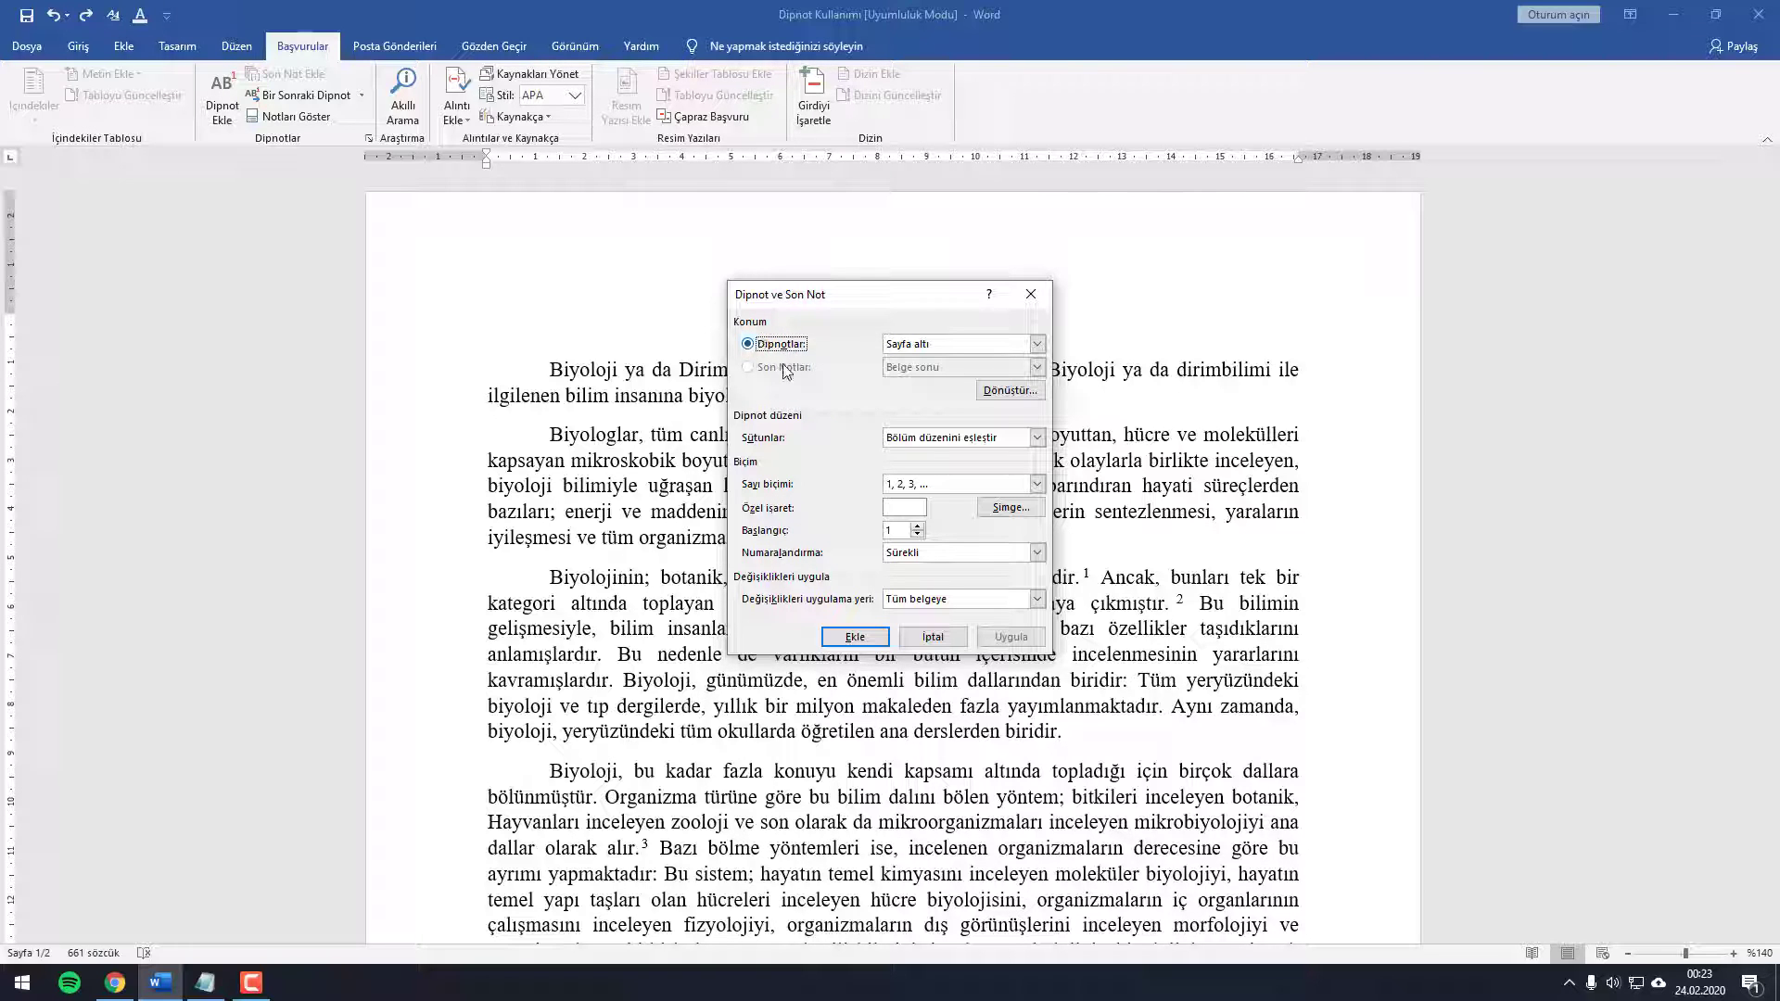
{"action": "left_click", "coordinate": [941, 347]}
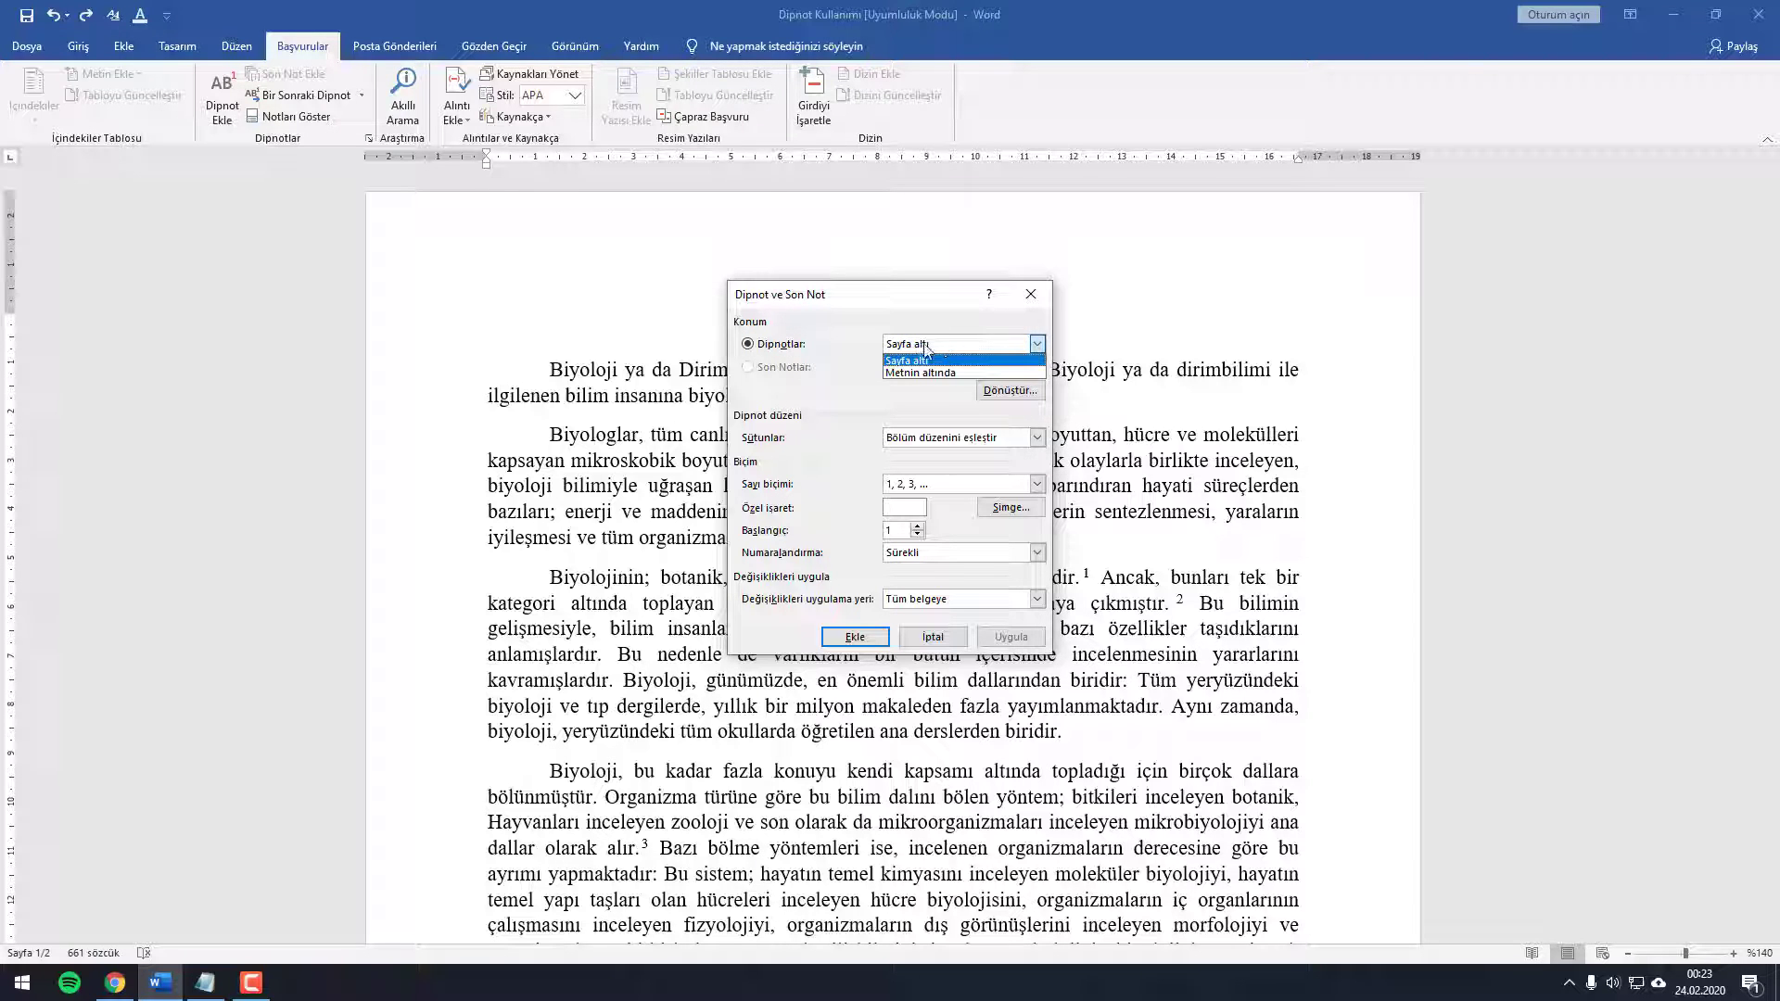
{"action": "left_click", "coordinate": [927, 352]}
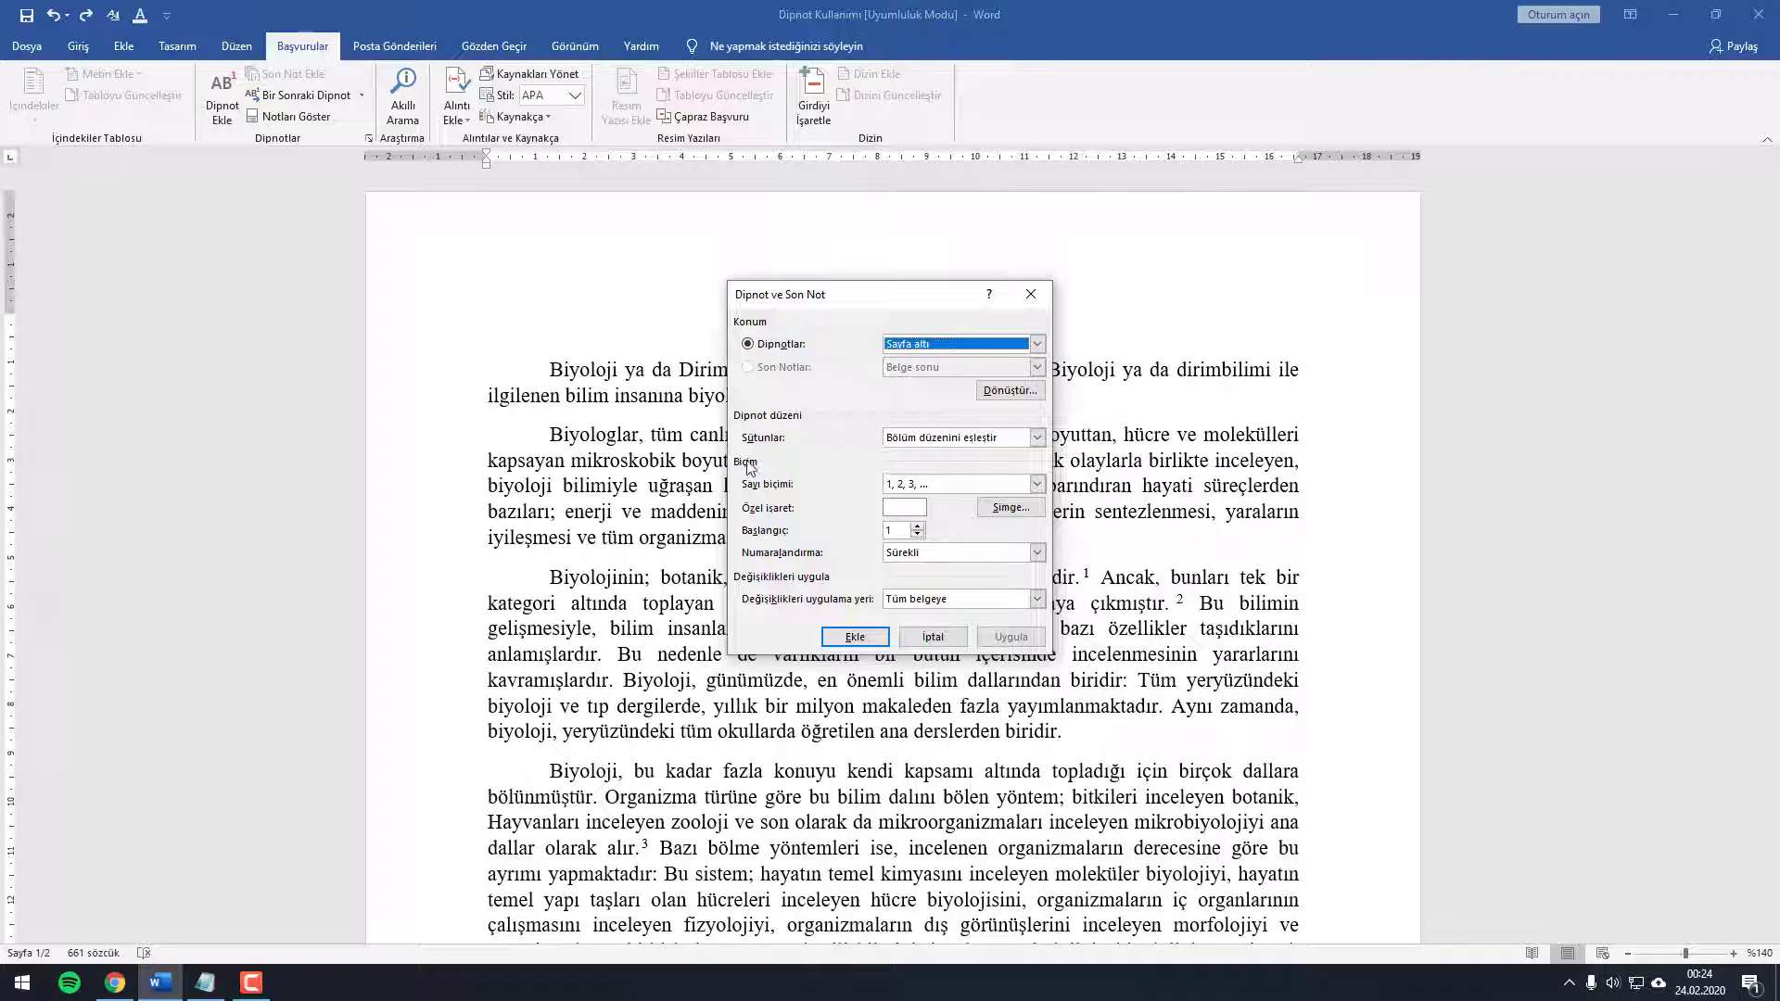
{"action": "left_click", "coordinate": [932, 635]}
{"action": "scroll", "coordinate": [931, 630], "scroll_direction": "down", "scroll_amount": 5}
{"action": "scroll", "coordinate": [931, 631], "scroll_direction": "down", "scroll_amount": 5}
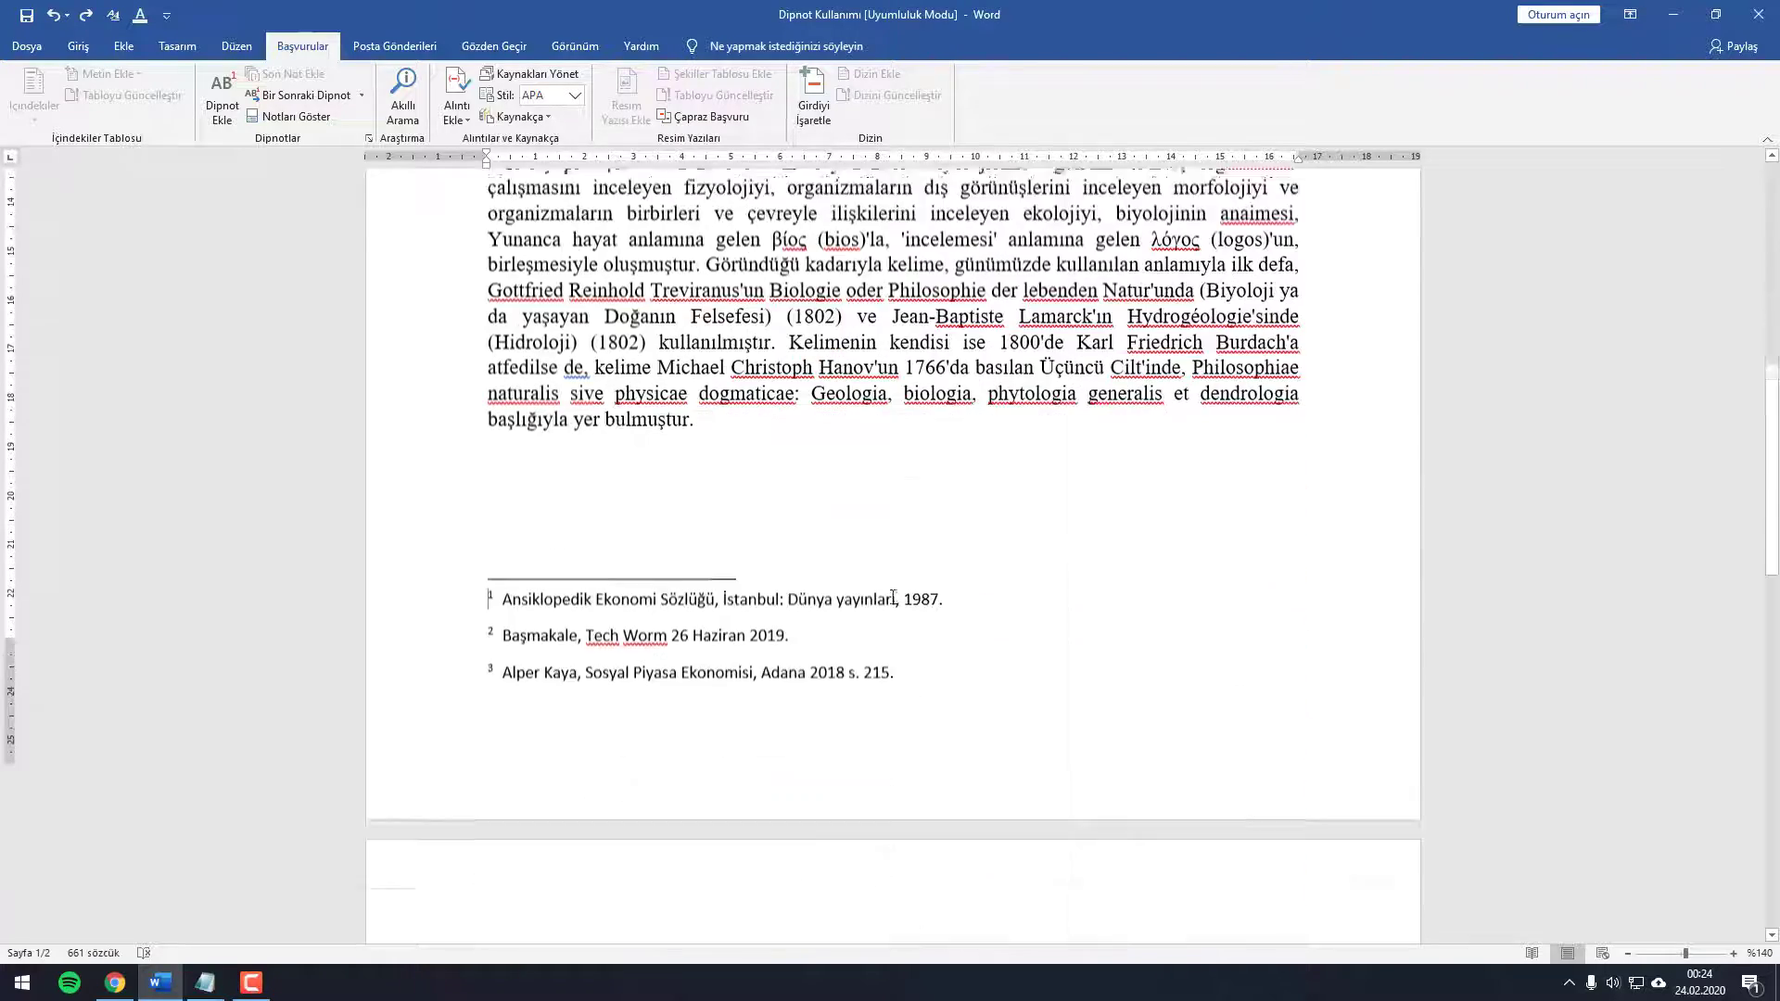
{"action": "scroll", "coordinate": [543, 572], "scroll_direction": "down", "scroll_amount": 1}
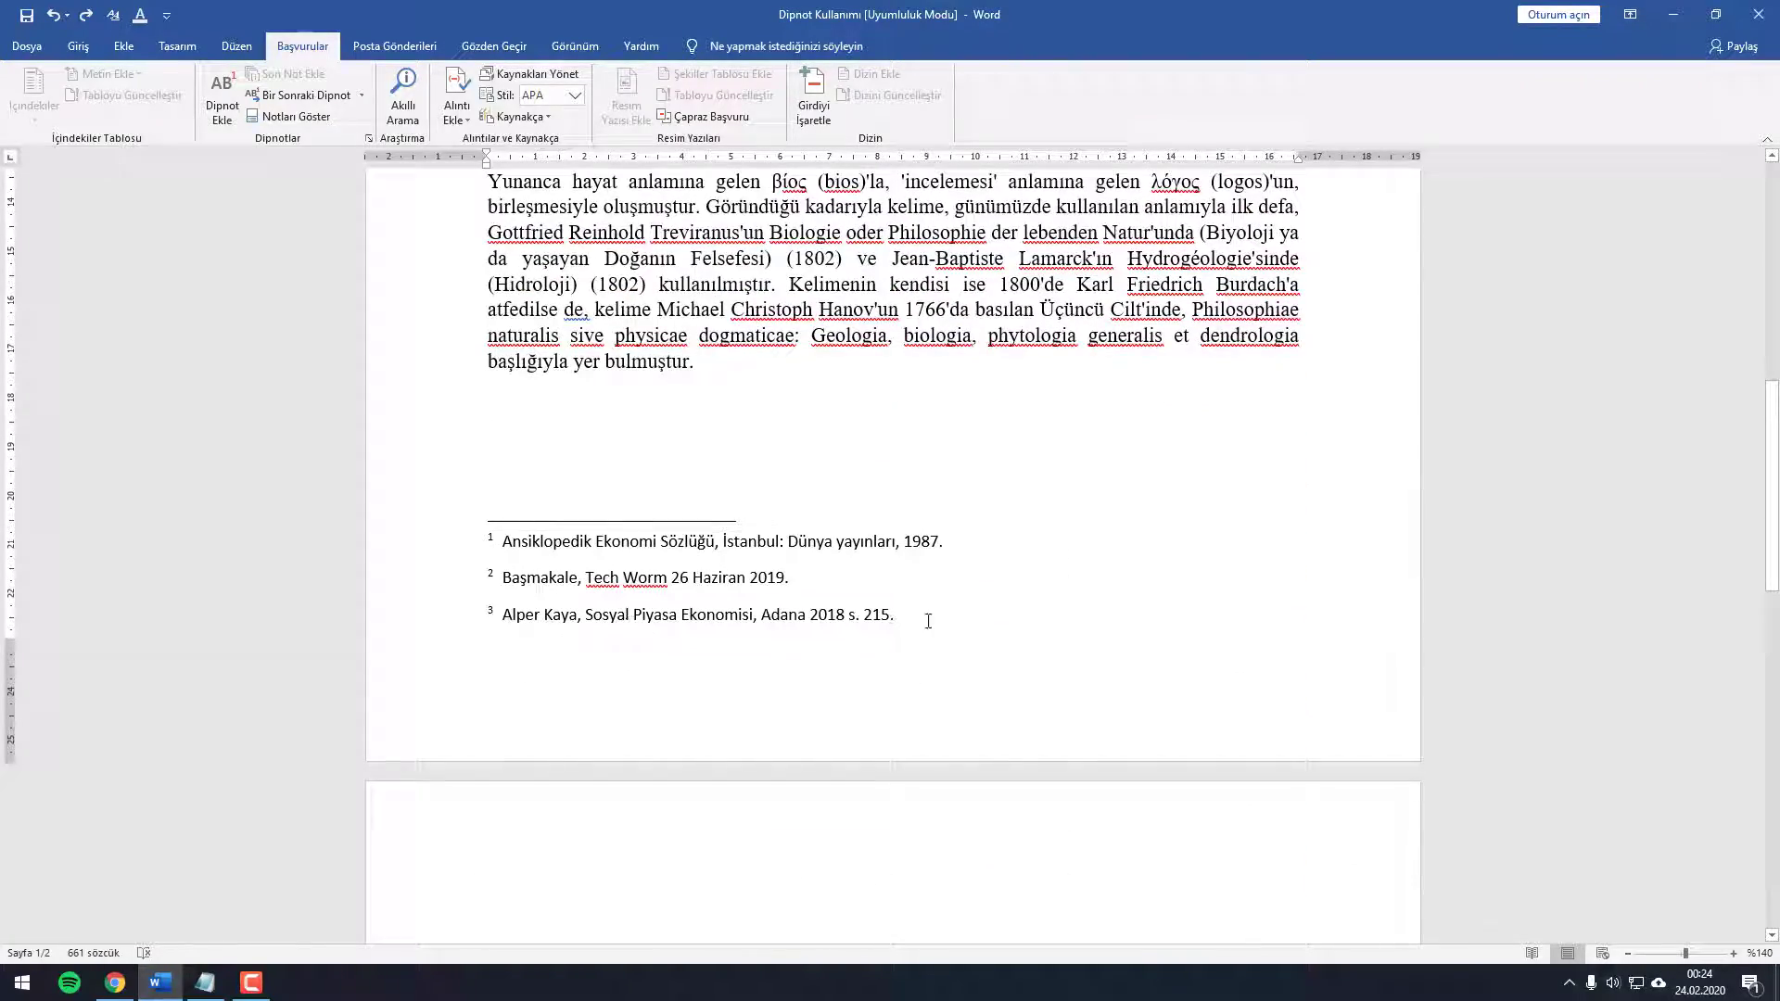
{"action": "scroll", "coordinate": [927, 618], "scroll_direction": "up", "scroll_amount": 2}
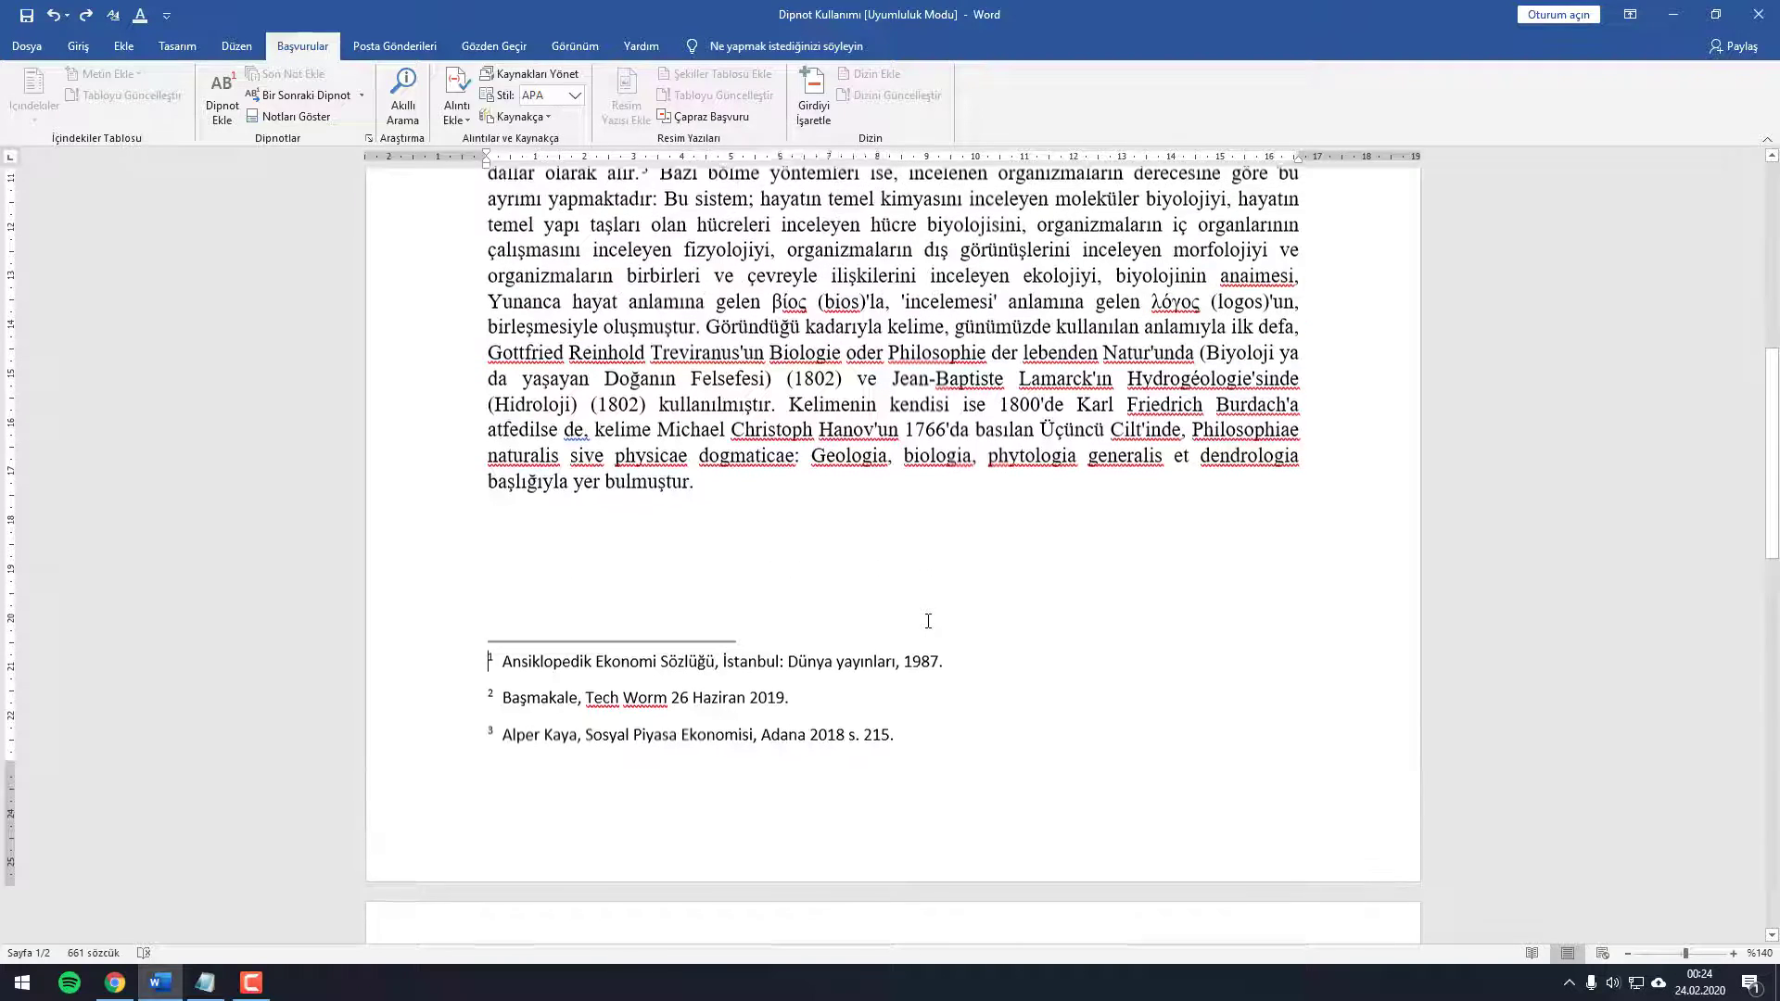
{"action": "left_click", "coordinate": [369, 139]}
{"action": "left_click", "coordinate": [970, 480]}
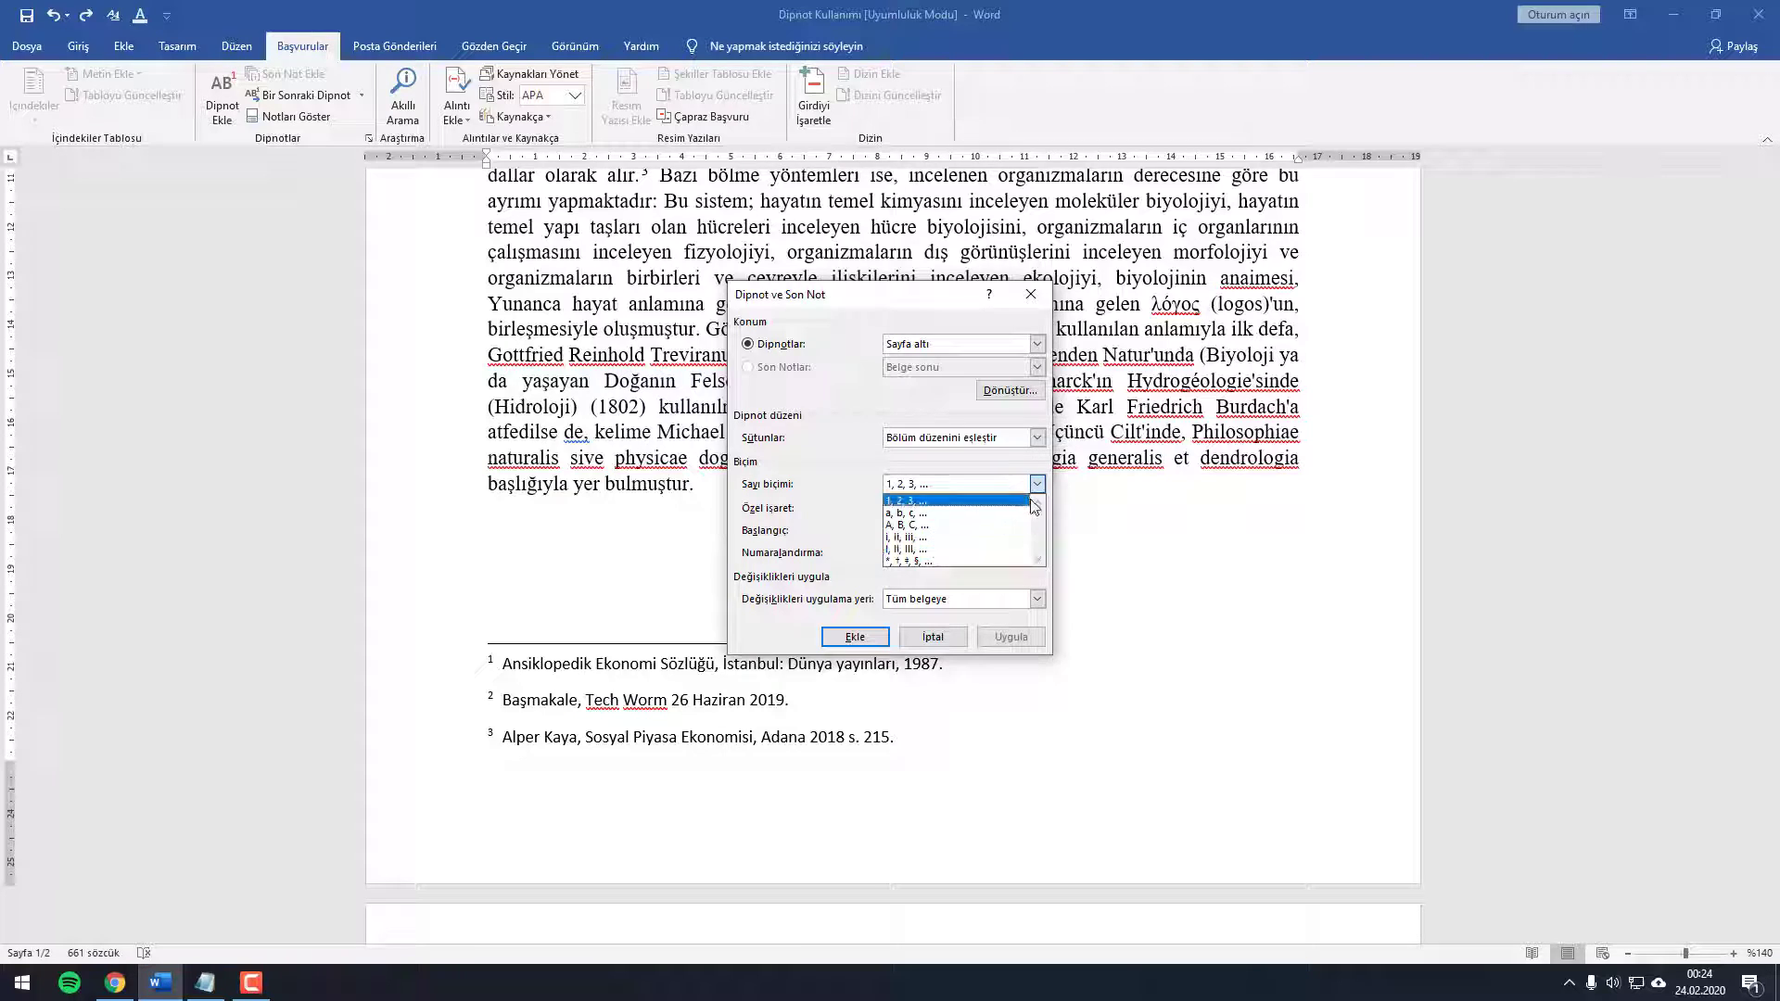
{"action": "left_click", "coordinate": [823, 529]}
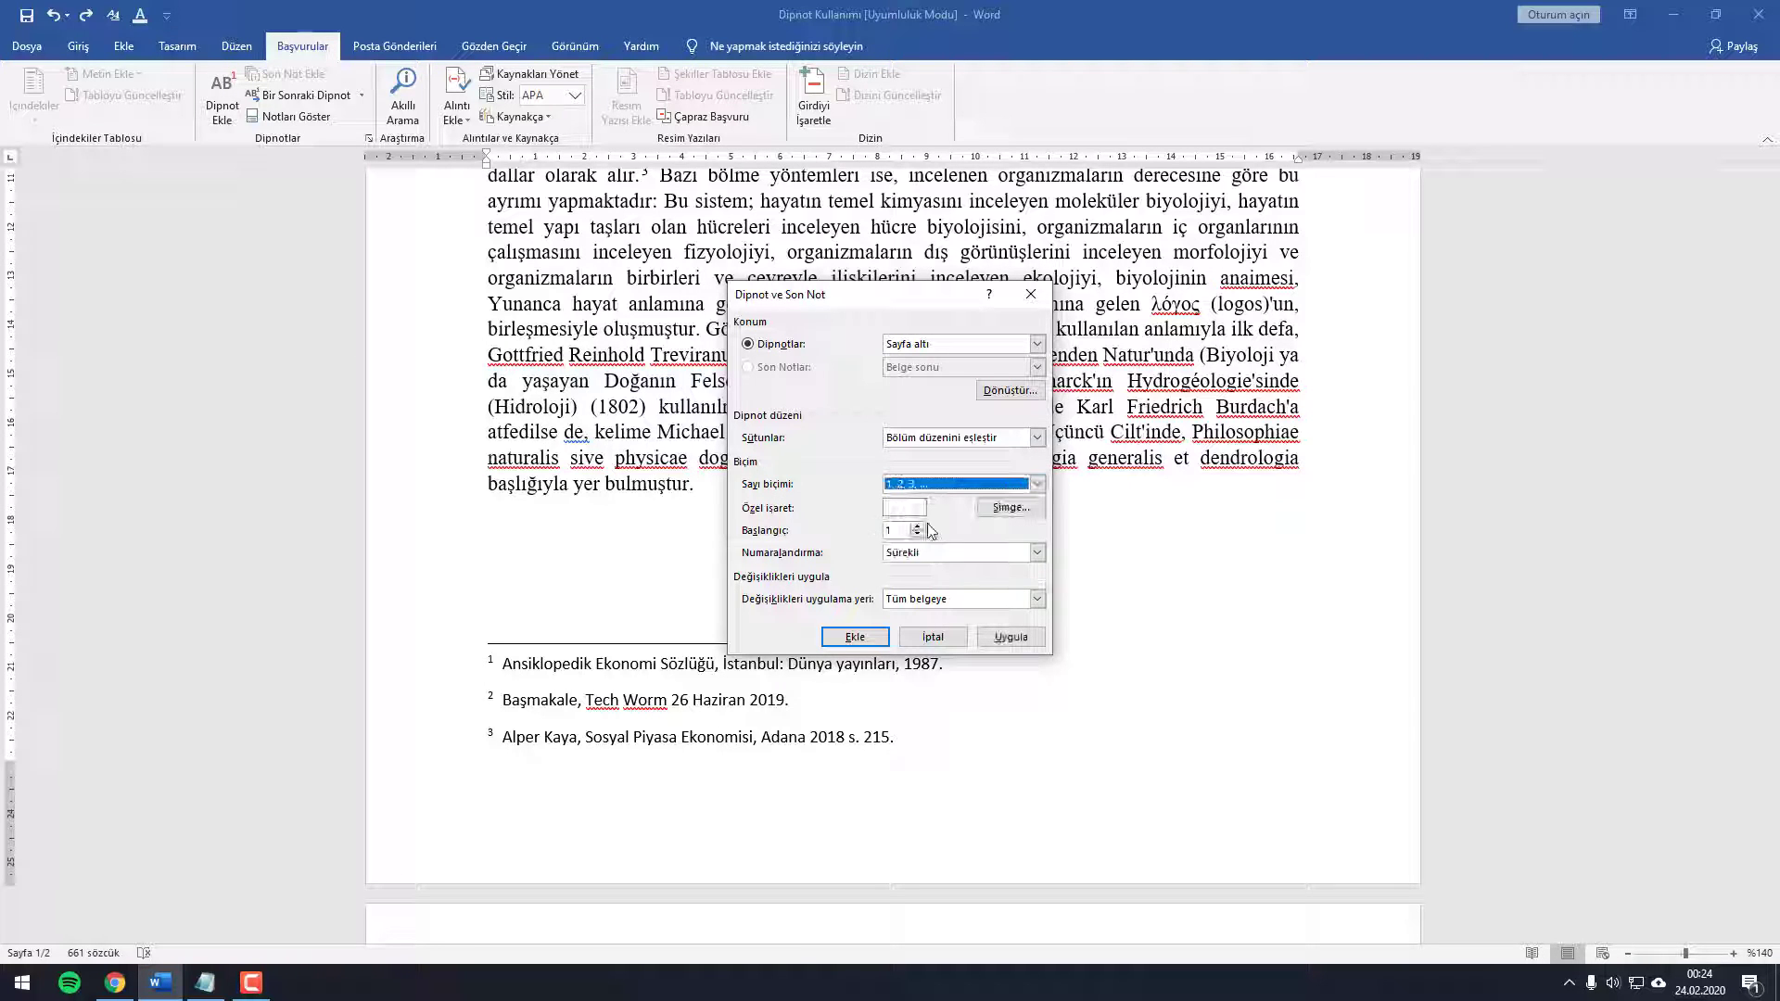
{"action": "left_click", "coordinate": [938, 636]}
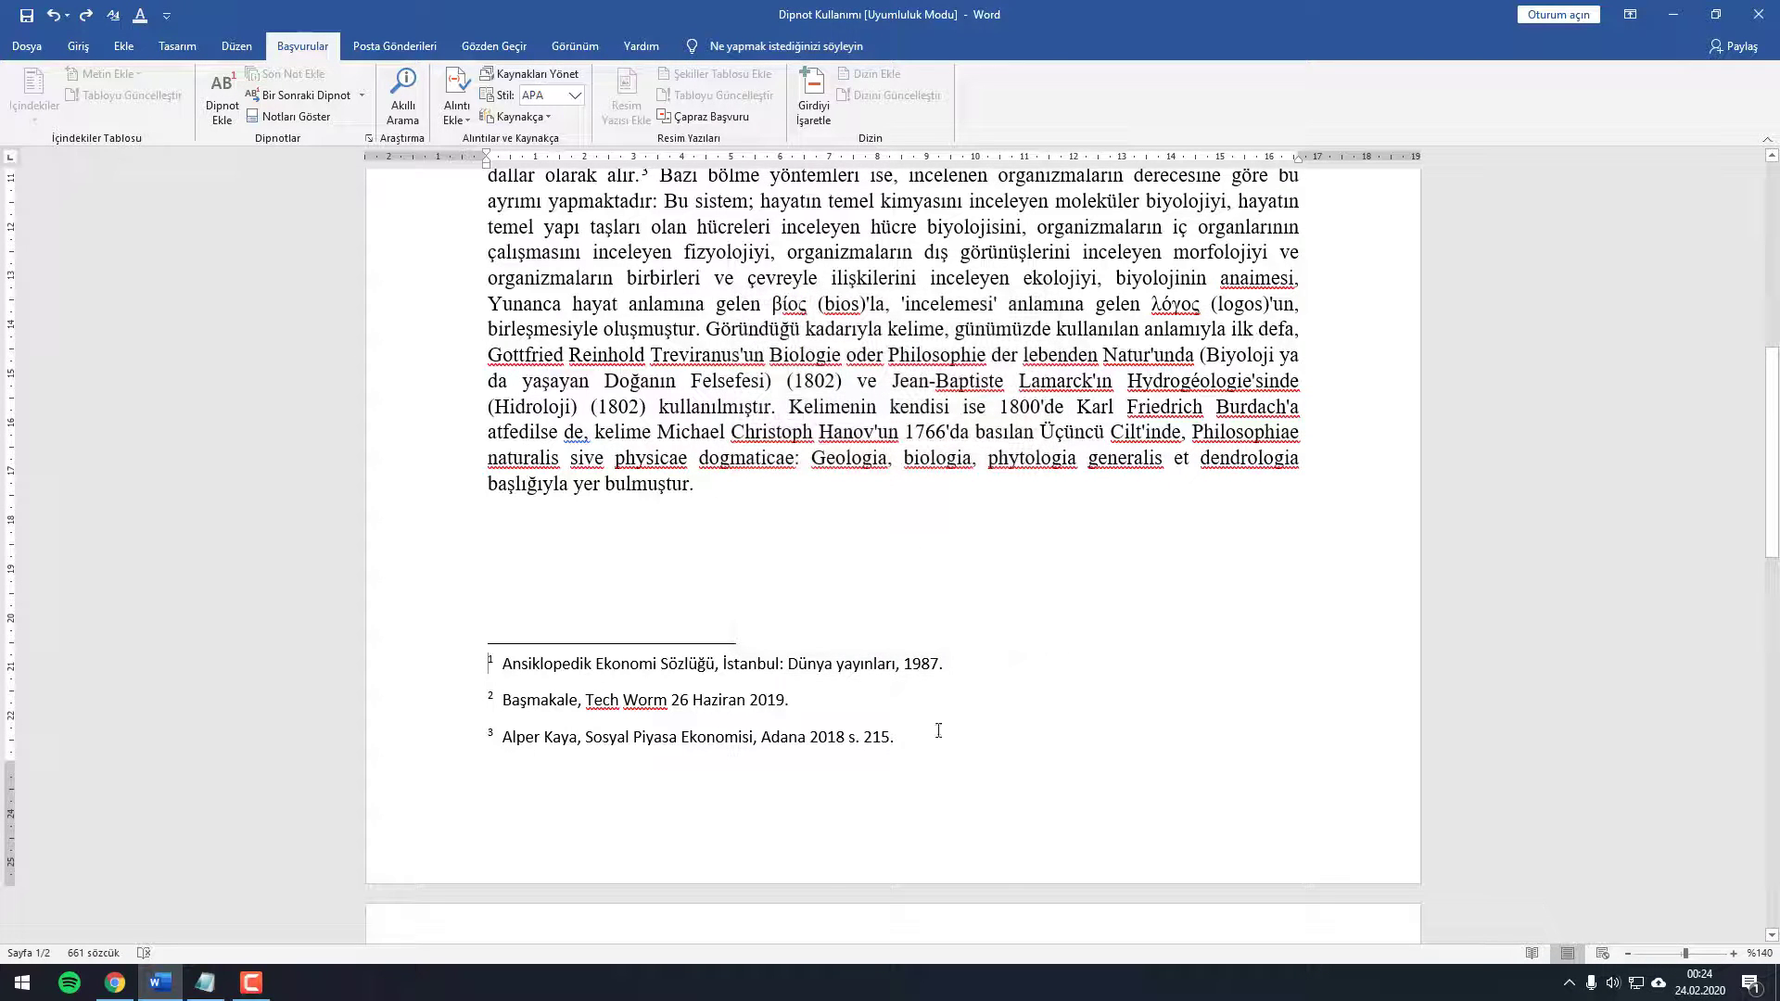
Step: Remove the old footnote references from the essay with two undos
{"action": "triple_click", "coordinate": [816, 725]}
{"action": "scroll", "coordinate": [835, 602], "scroll_direction": "up", "scroll_amount": 5}
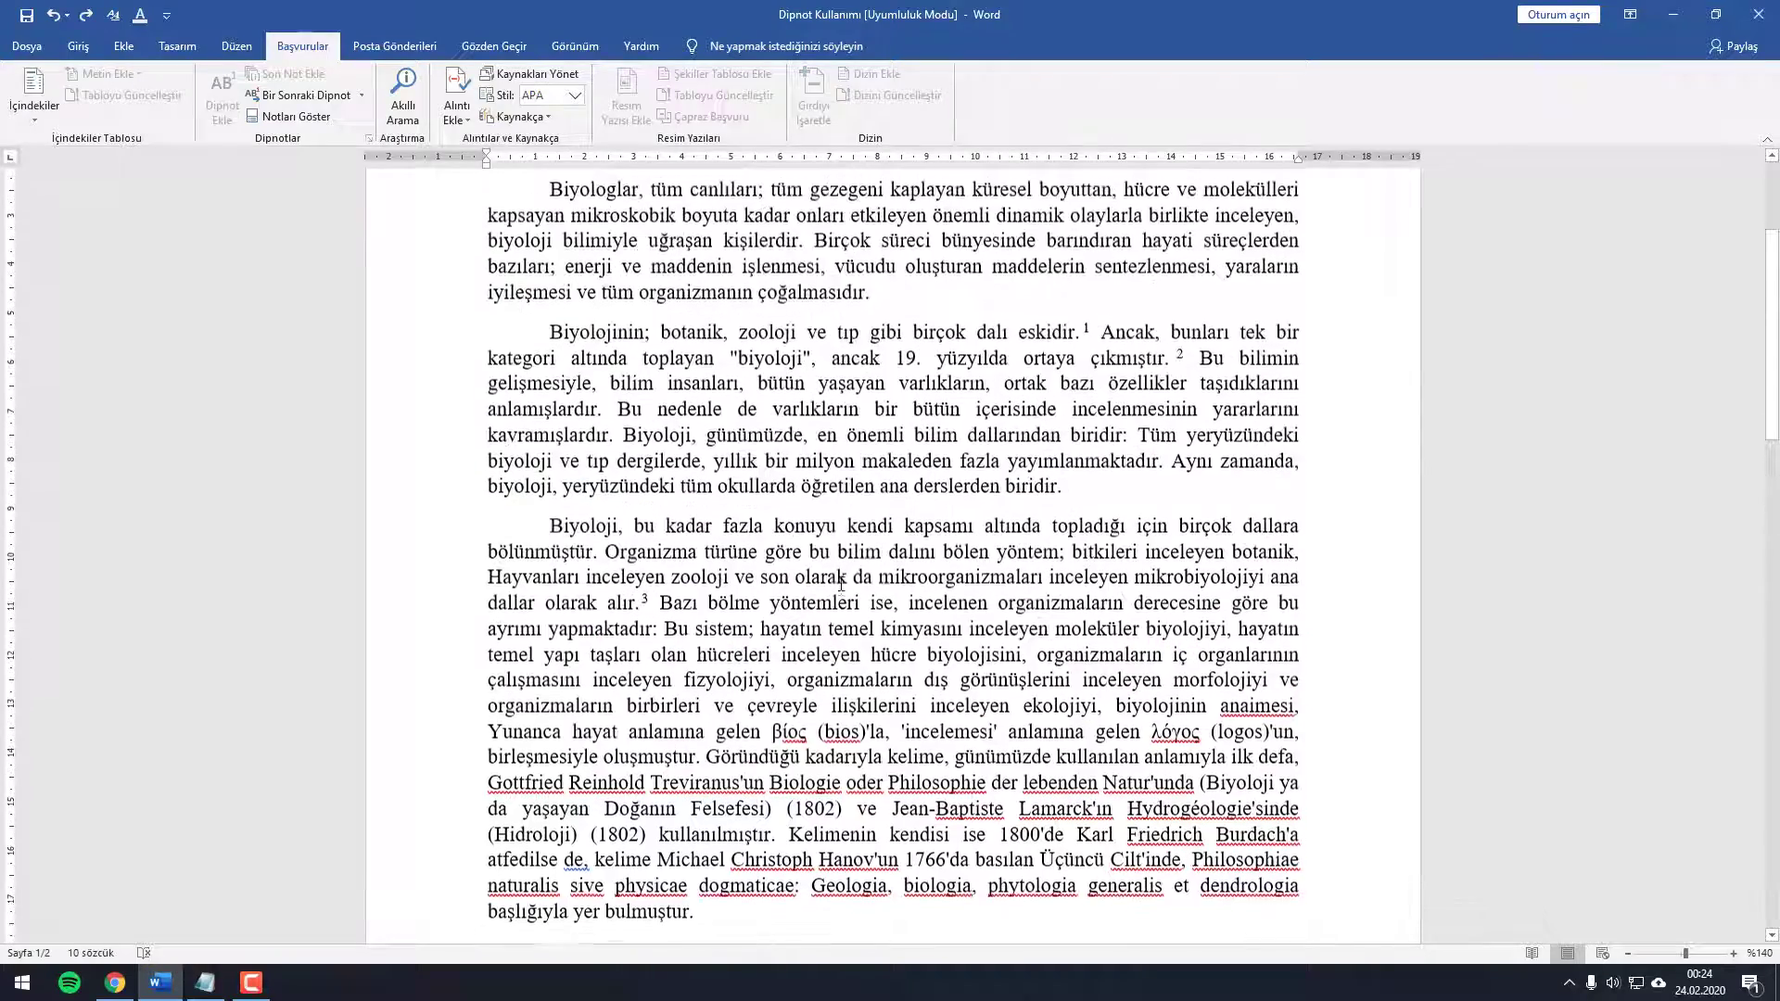
{"action": "key", "text": "ctrl+z"}
{"action": "key", "text": "ctrl+z"}
{"action": "key", "text": "ctrl+z"}
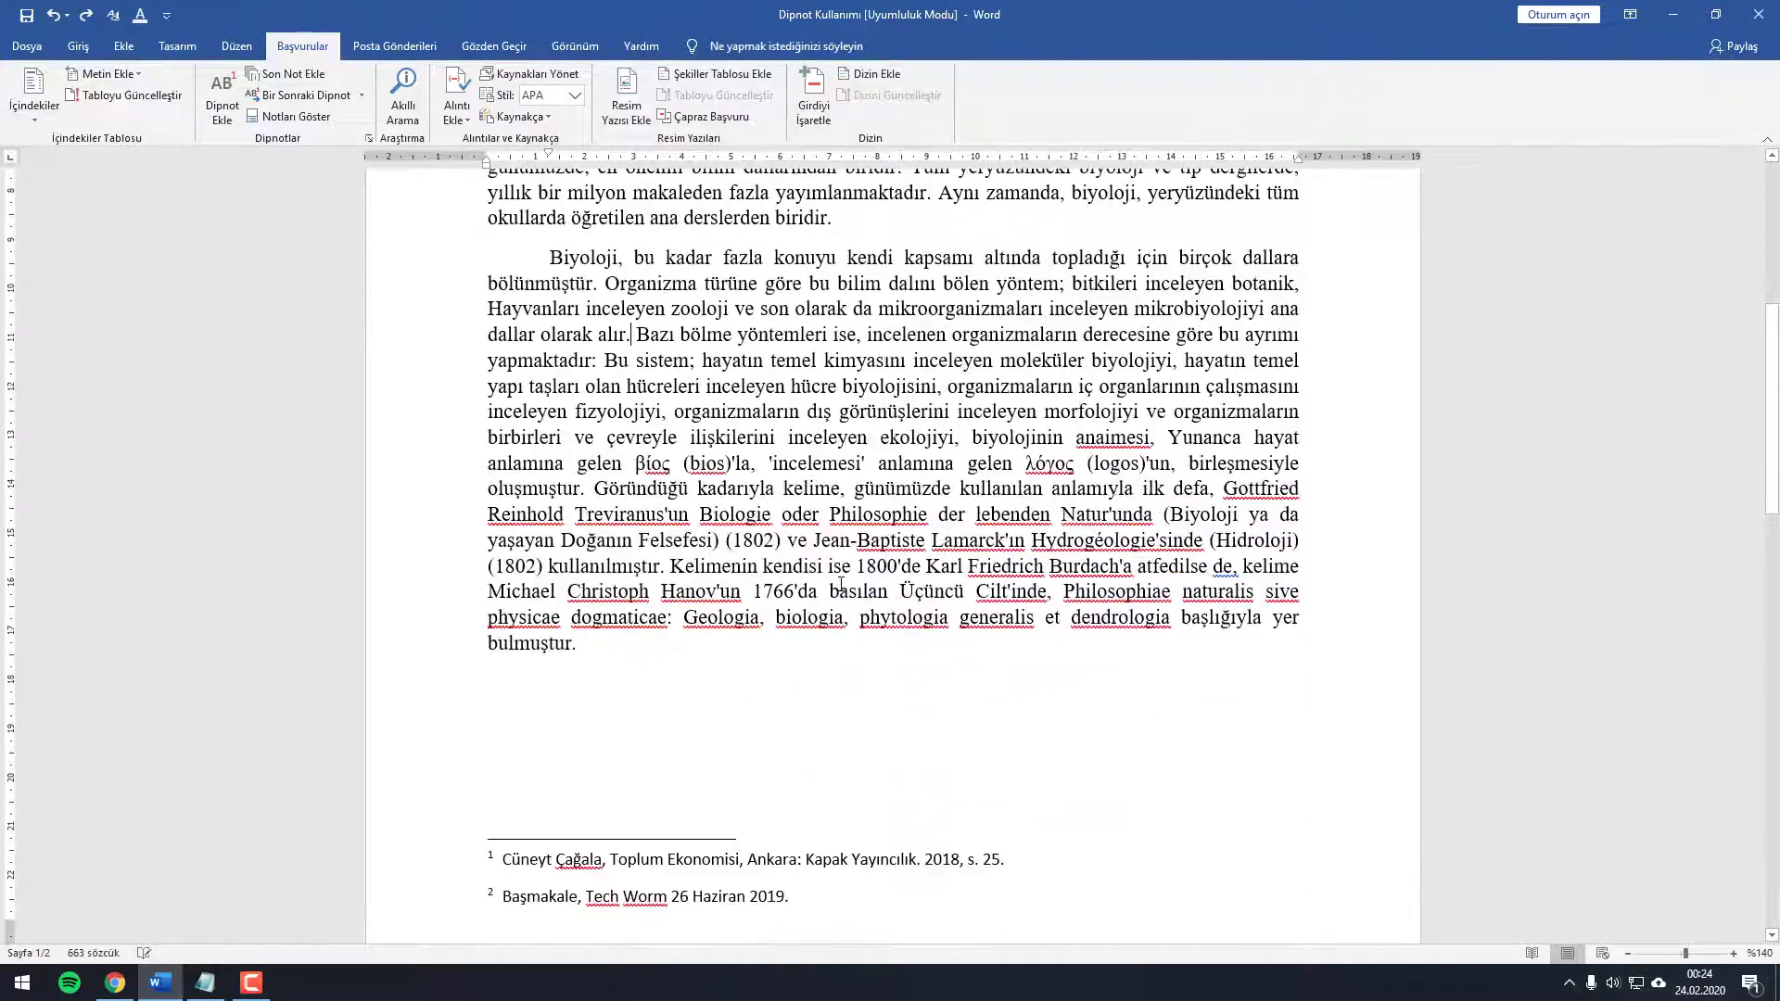
{"action": "key", "text": "ctrl+z"}
{"action": "key", "text": "ctrl+z"}
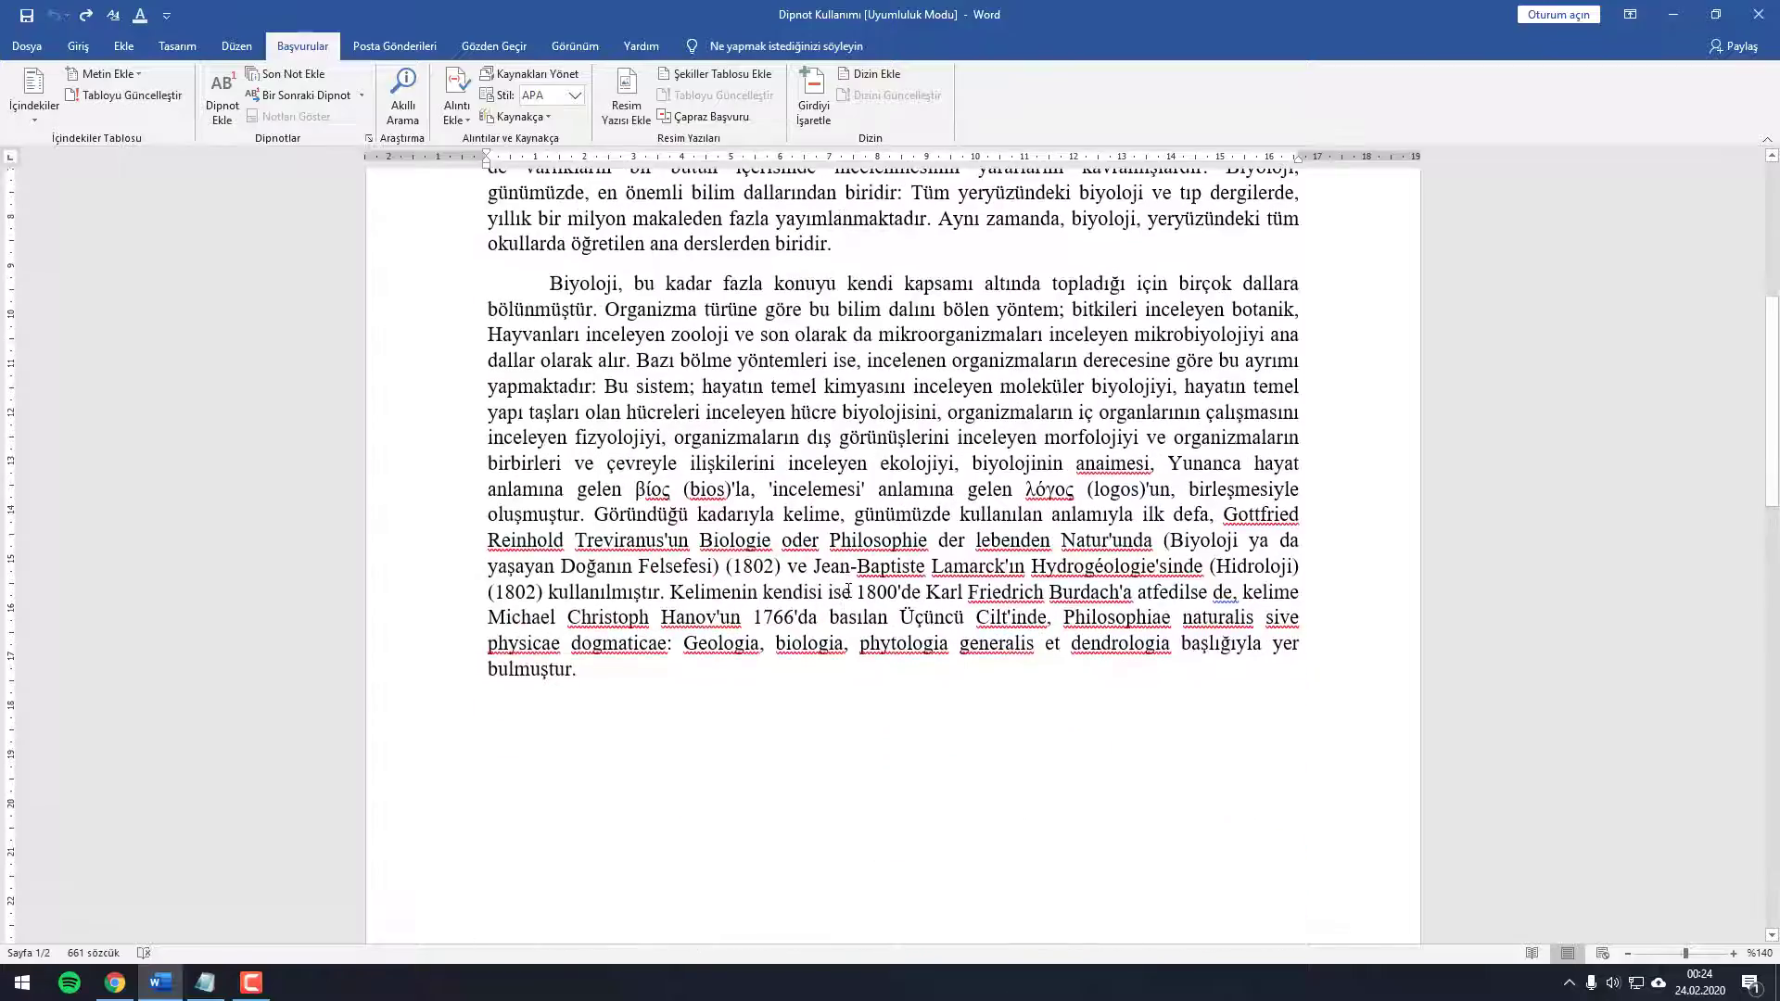
{"action": "scroll", "coordinate": [844, 590], "scroll_direction": "down", "scroll_amount": 4}
{"action": "scroll", "coordinate": [835, 603], "scroll_direction": "up", "scroll_amount": 4}
{"action": "scroll", "coordinate": [807, 624], "scroll_direction": "up", "scroll_amount": 1}
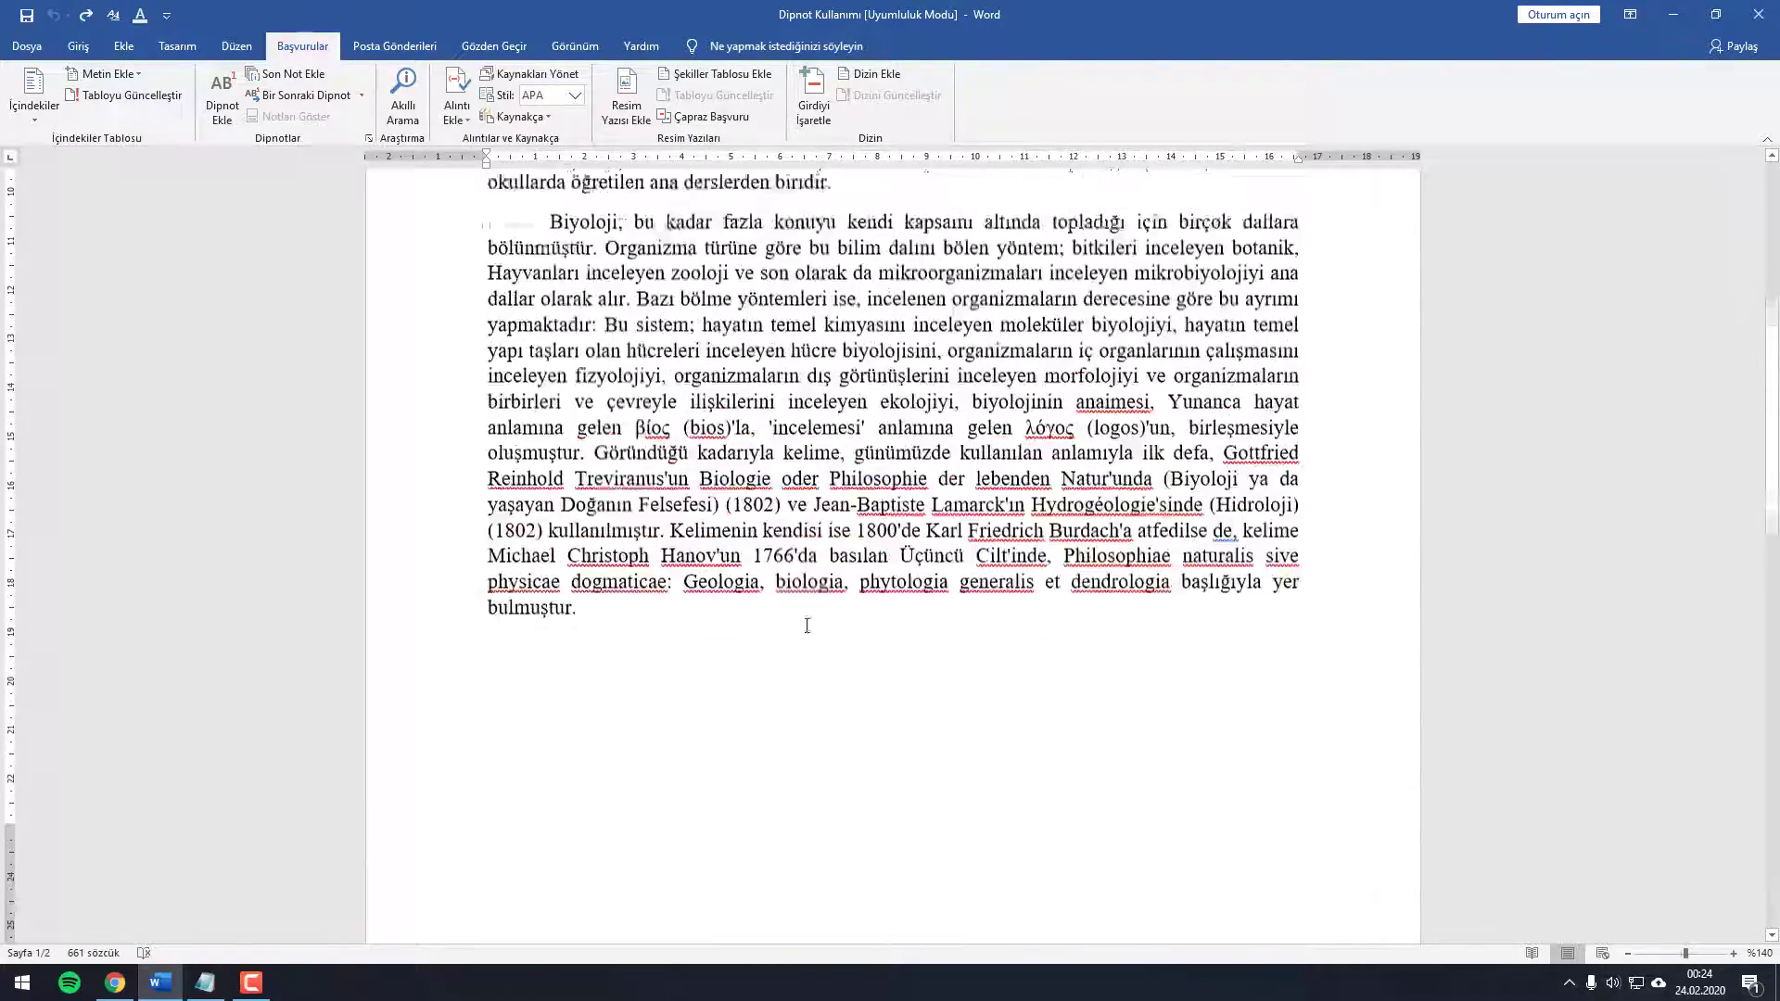
{"action": "scroll", "coordinate": [812, 634], "scroll_direction": "up", "scroll_amount": 2}
{"action": "scroll", "coordinate": [812, 634], "scroll_direction": "up", "scroll_amount": 1}
{"action": "scroll", "coordinate": [812, 631], "scroll_direction": "up", "scroll_amount": 3}
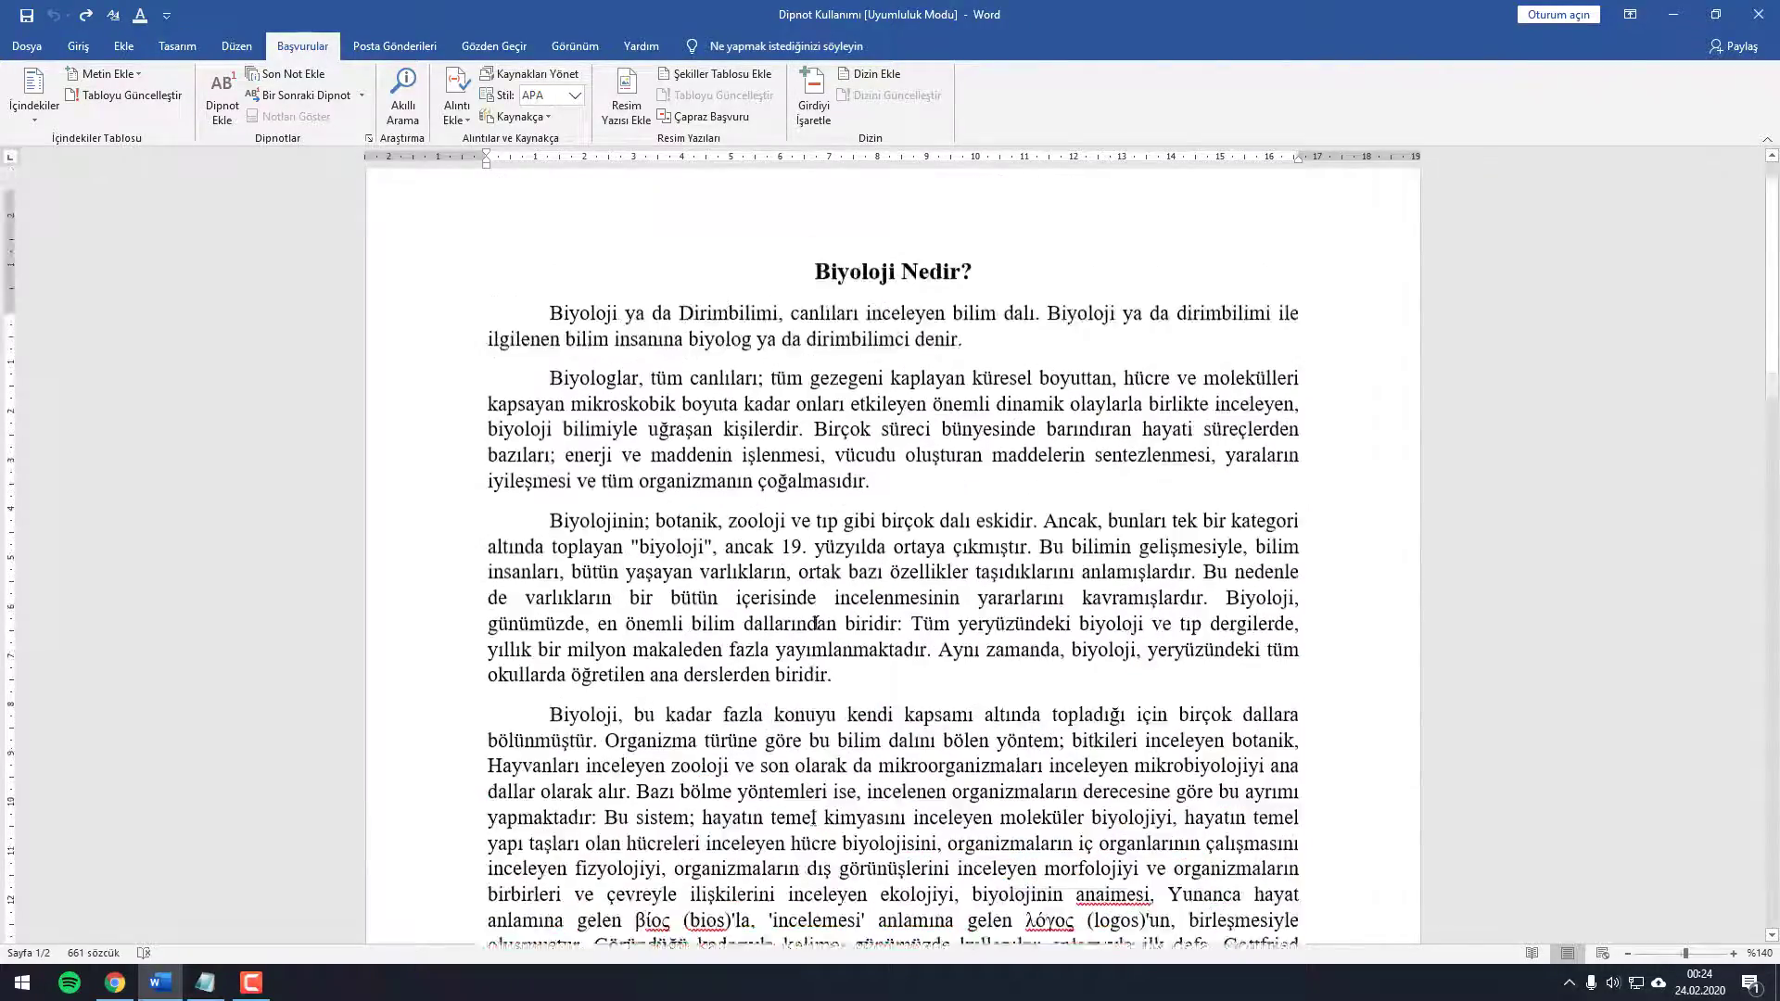
{"action": "scroll", "coordinate": [812, 631], "scroll_direction": "up", "scroll_amount": 1}
{"action": "scroll", "coordinate": [705, 704], "scroll_direction": "down", "scroll_amount": 7}
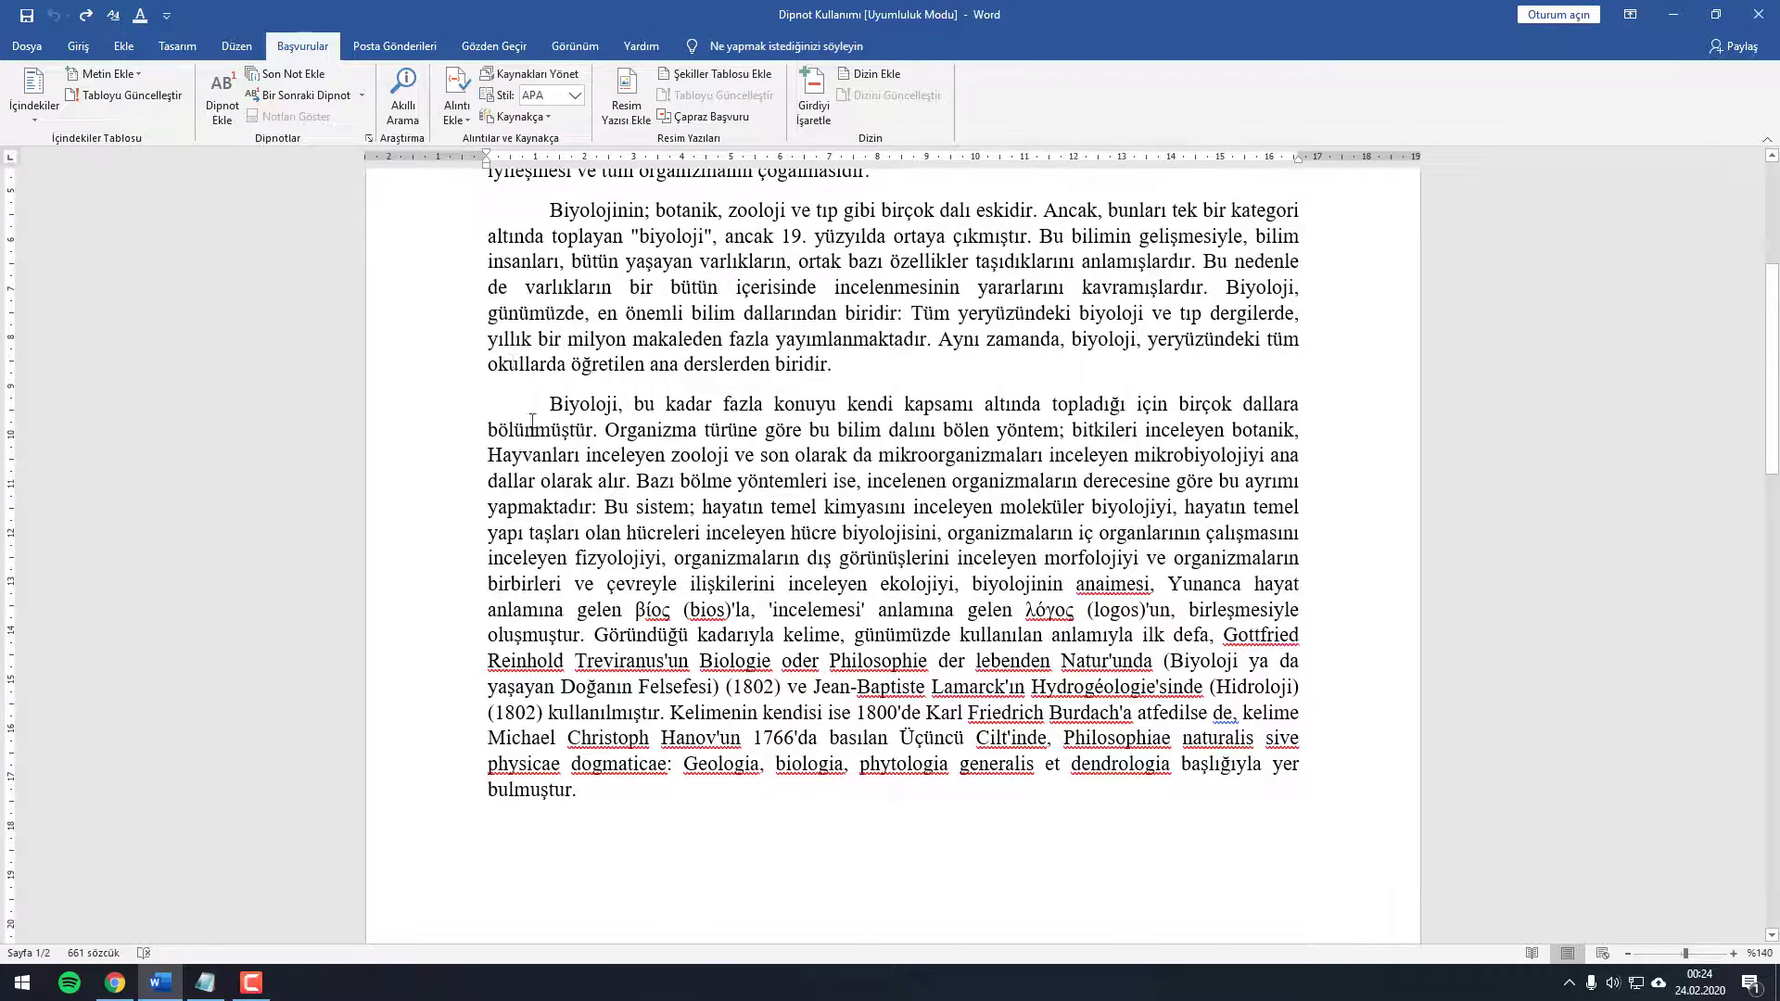
{"action": "scroll", "coordinate": [619, 654], "scroll_direction": "up", "scroll_amount": 5}
Step: Set the footnote number format to i, ii, iii and apply it to the document
{"action": "left_click", "coordinate": [369, 139]}
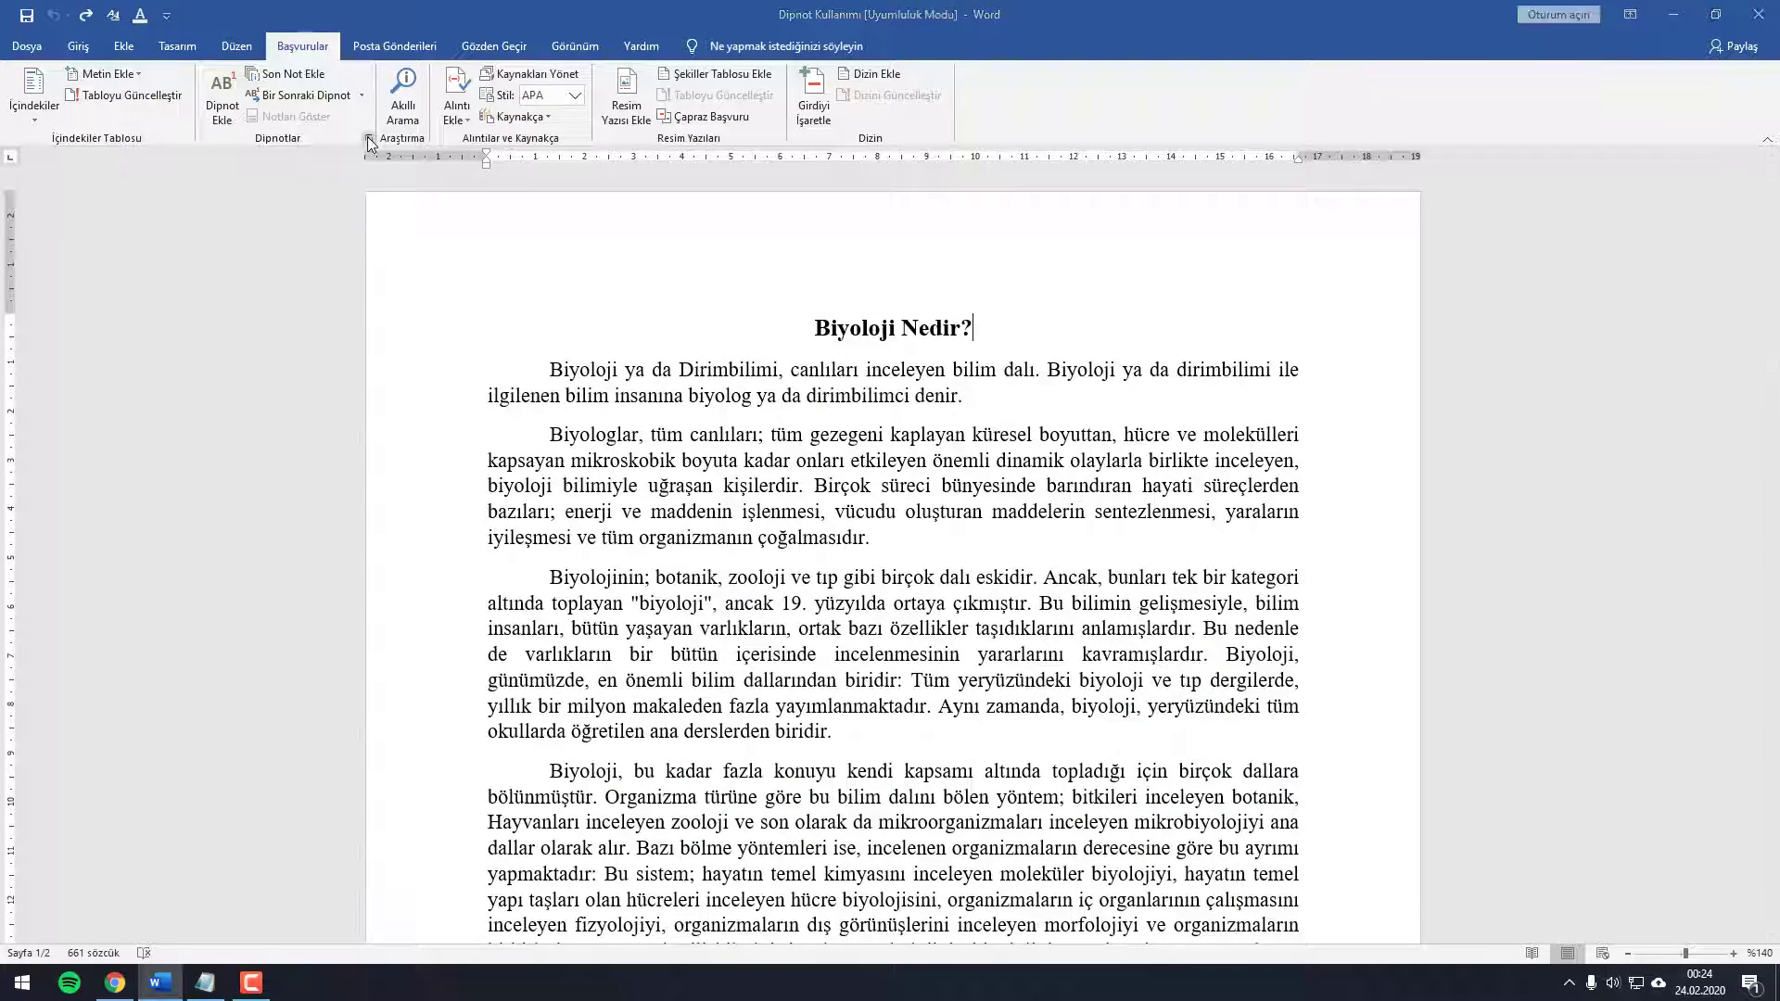
{"action": "left_click", "coordinate": [1036, 484]}
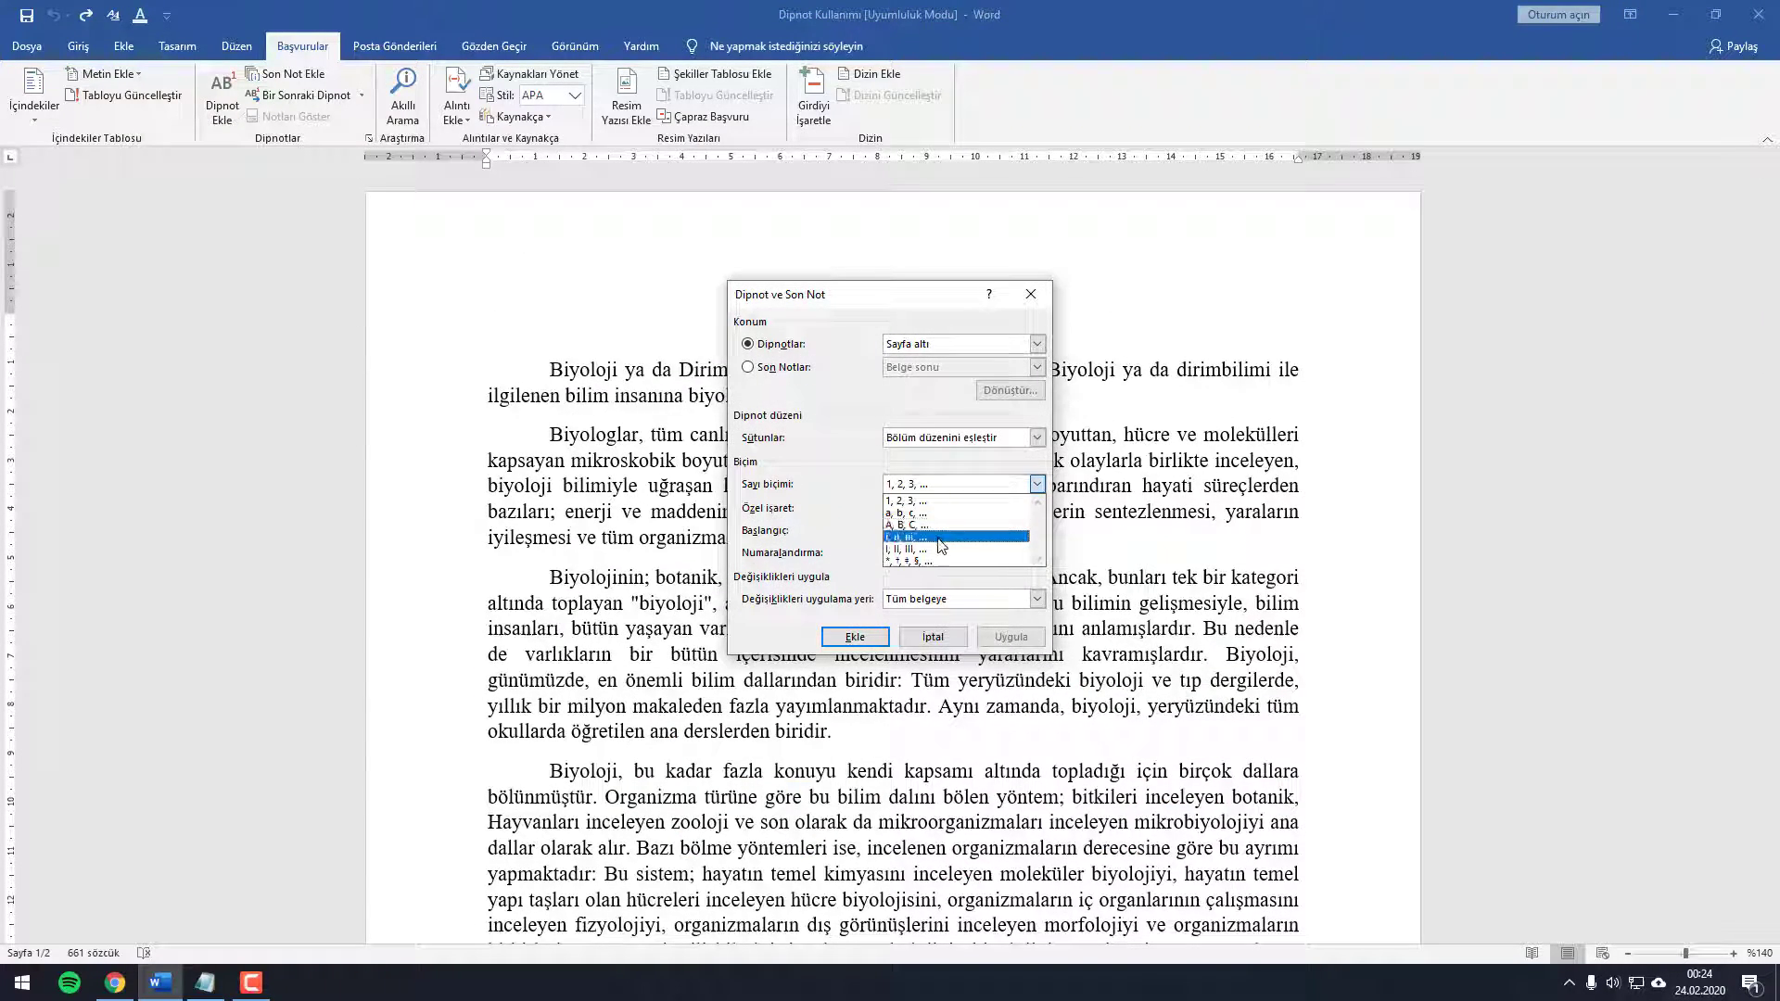
{"action": "left_click", "coordinate": [936, 537]}
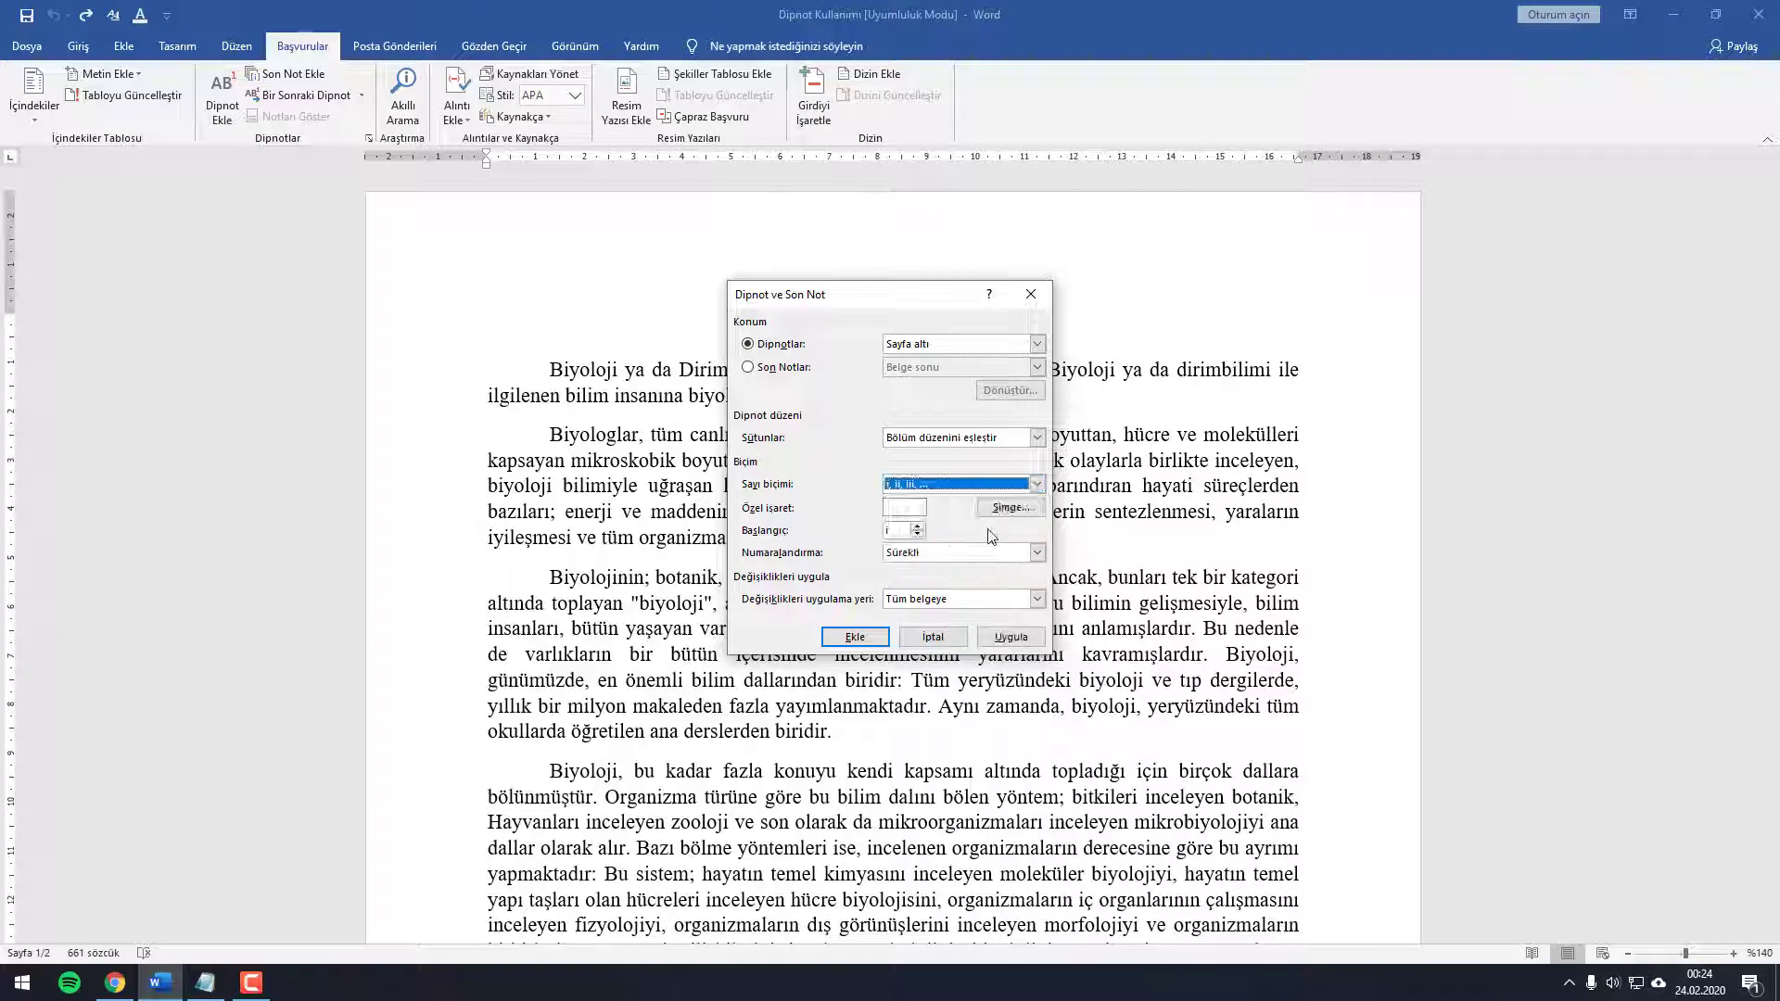
{"action": "left_click", "coordinate": [1012, 640]}
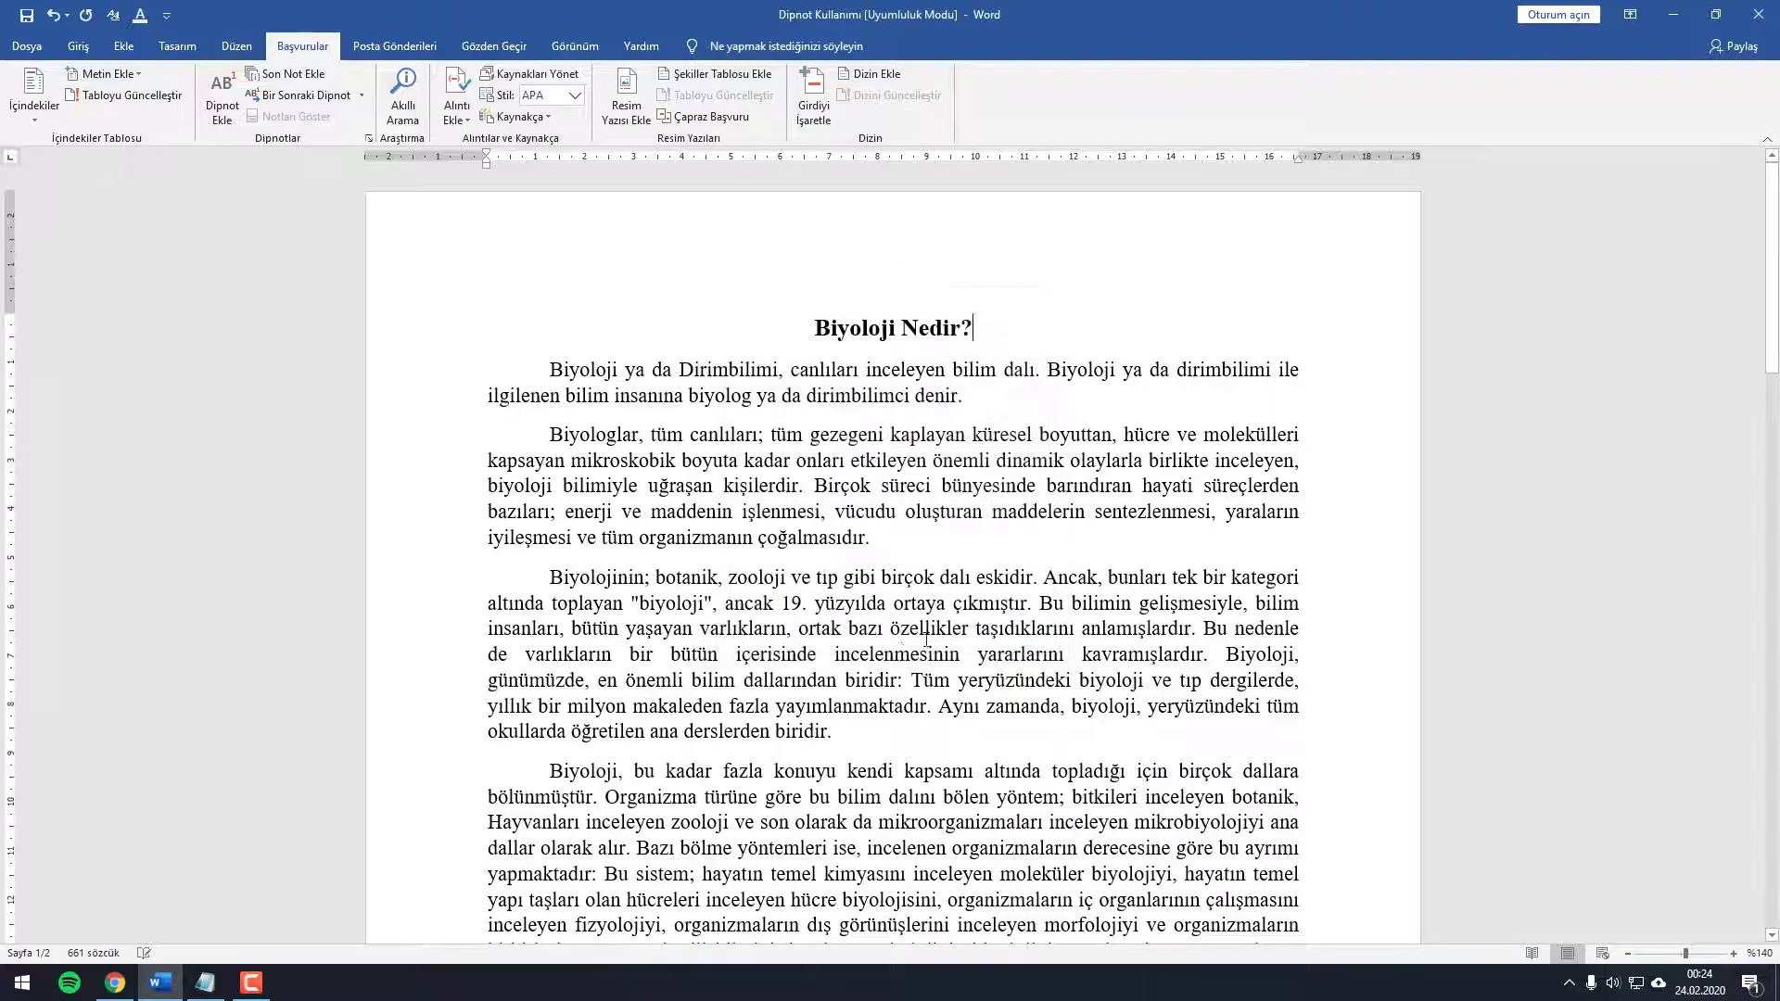
{"action": "scroll", "coordinate": [891, 619], "scroll_direction": "down", "scroll_amount": 5}
{"action": "scroll", "coordinate": [510, 306], "scroll_direction": "down", "scroll_amount": 4}
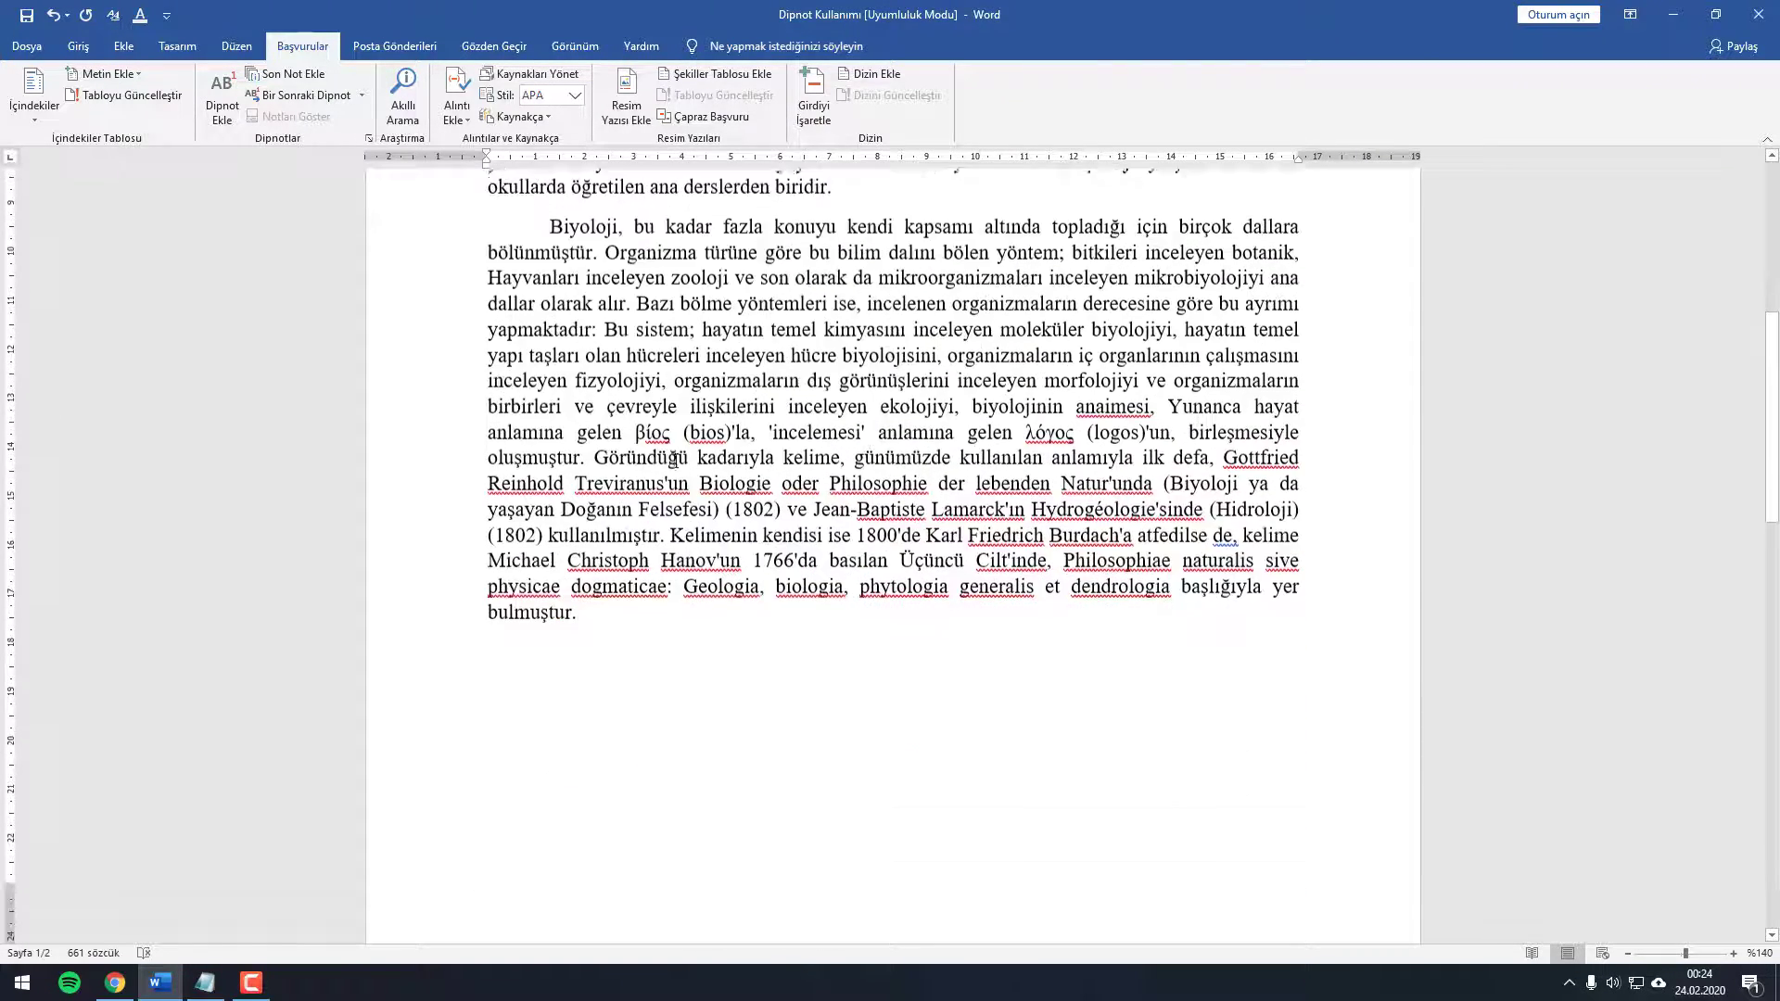
{"action": "scroll", "coordinate": [602, 418], "scroll_direction": "up", "scroll_amount": 4}
Step: Insert footnote i after 'bölünmüştür.' with the placeholder text 'asdasda'
{"action": "left_click_drag", "start_coordinate": [549, 404], "coordinate": [603, 426]}
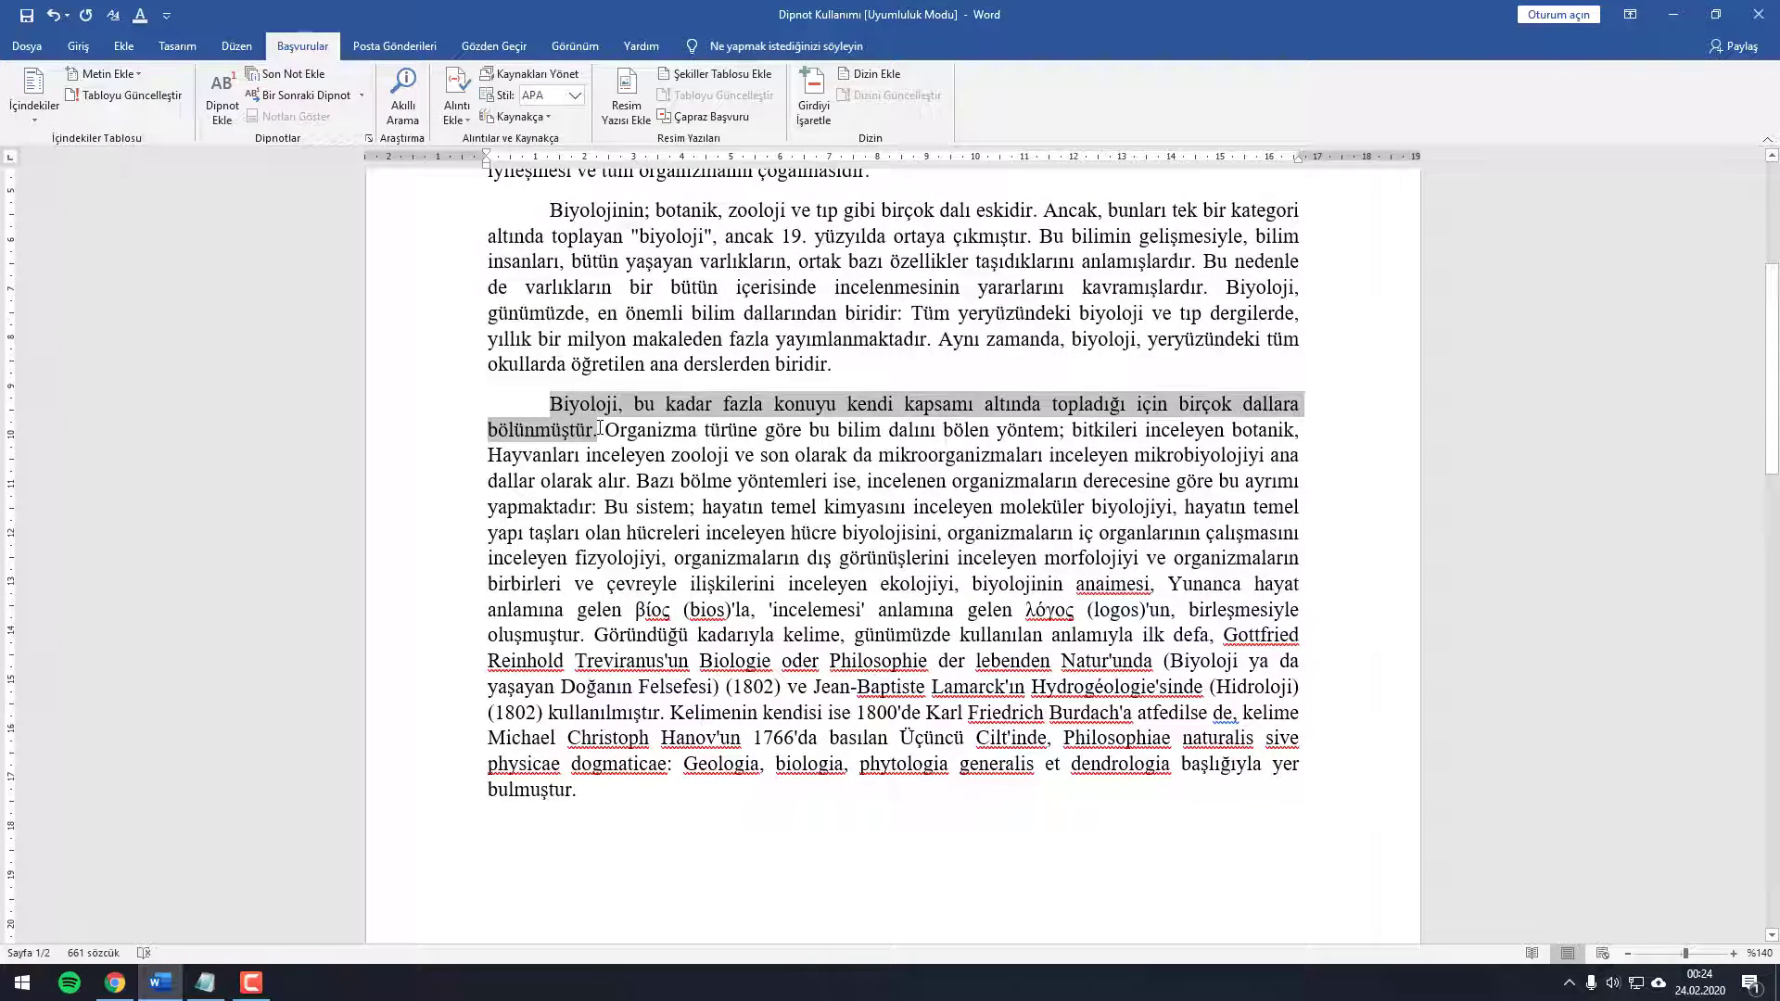
{"action": "key", "text": "ctrl+alt+f"}
{"action": "type", "text": "as"}
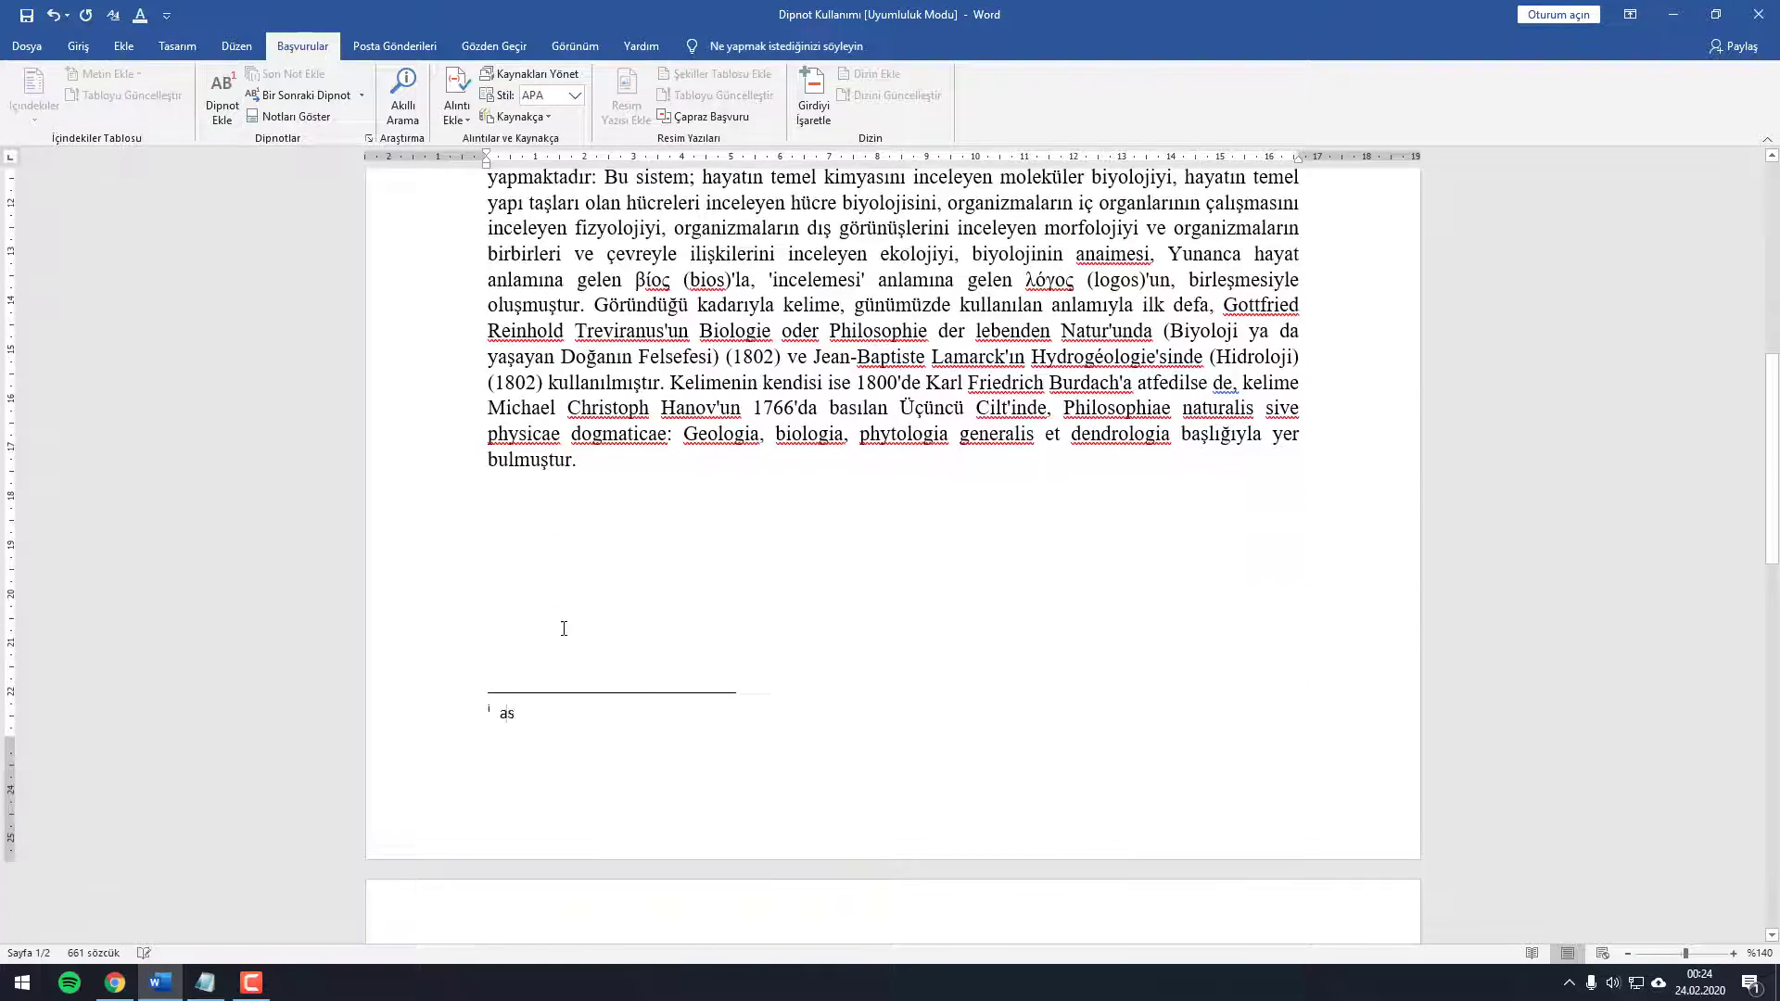
{"action": "type", "text": "dasda"}
{"action": "scroll", "coordinate": [695, 627], "scroll_direction": "up", "scroll_amount": 3}
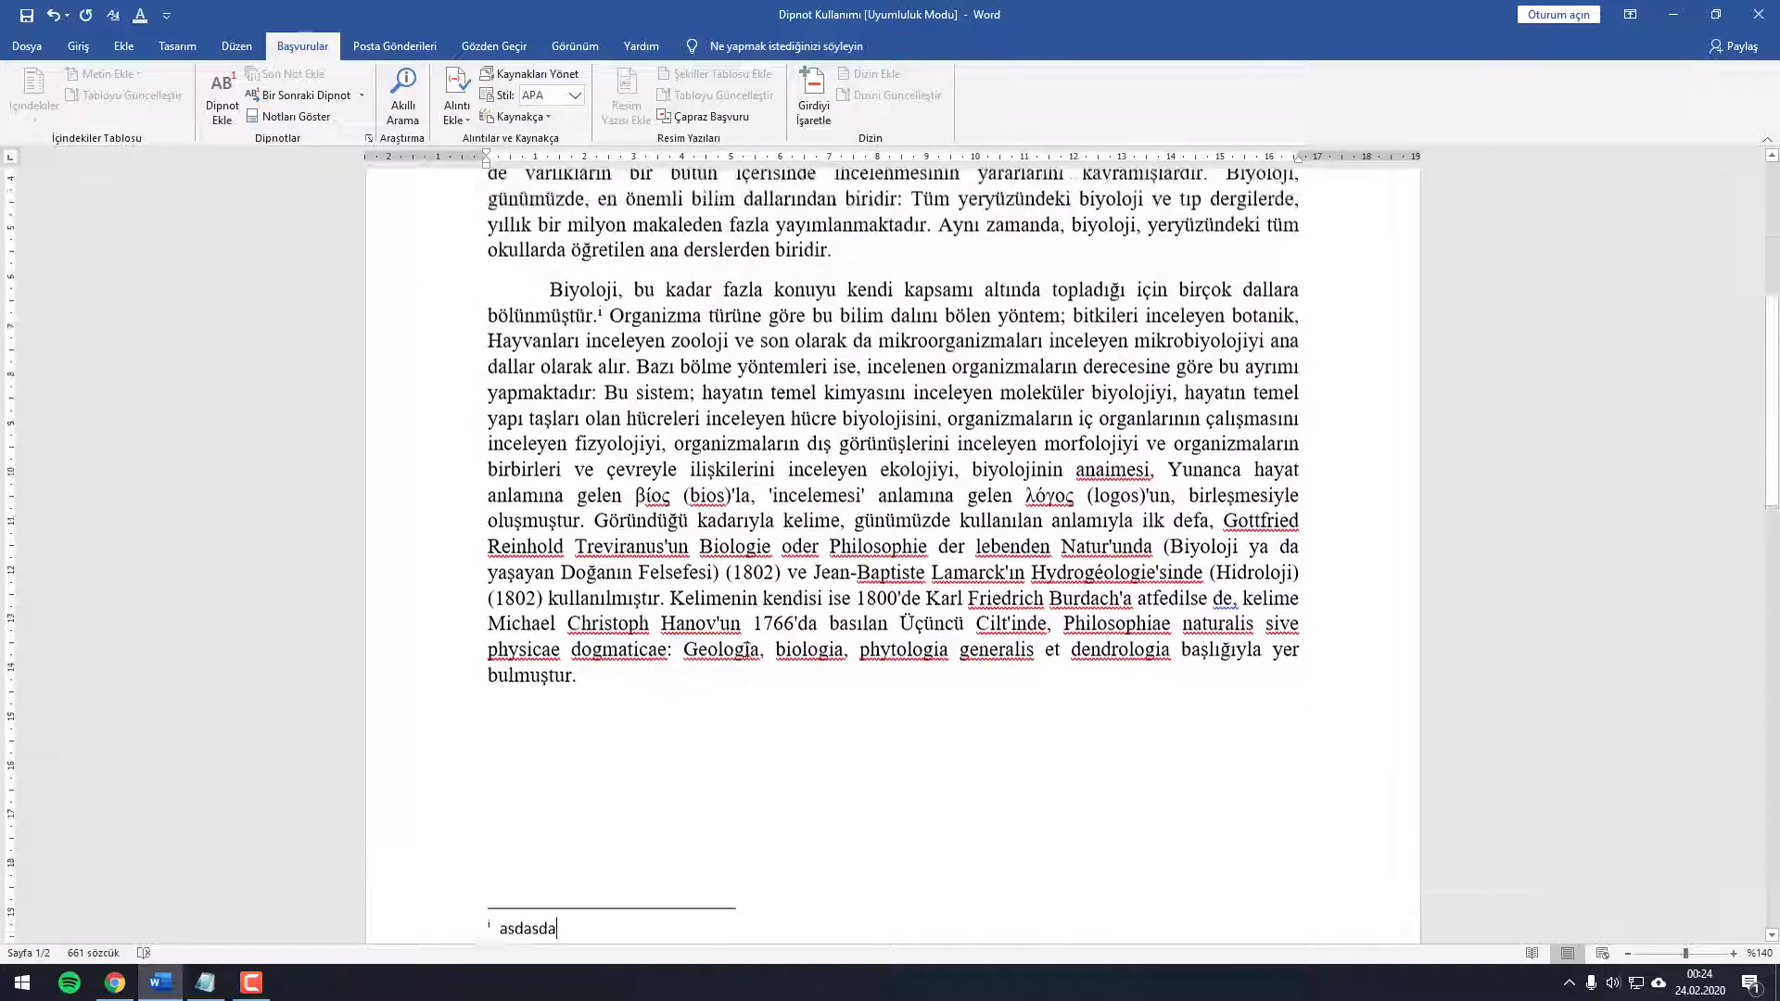
{"action": "scroll", "coordinate": [714, 565], "scroll_direction": "up", "scroll_amount": 3}
{"action": "left_click", "coordinate": [731, 514]}
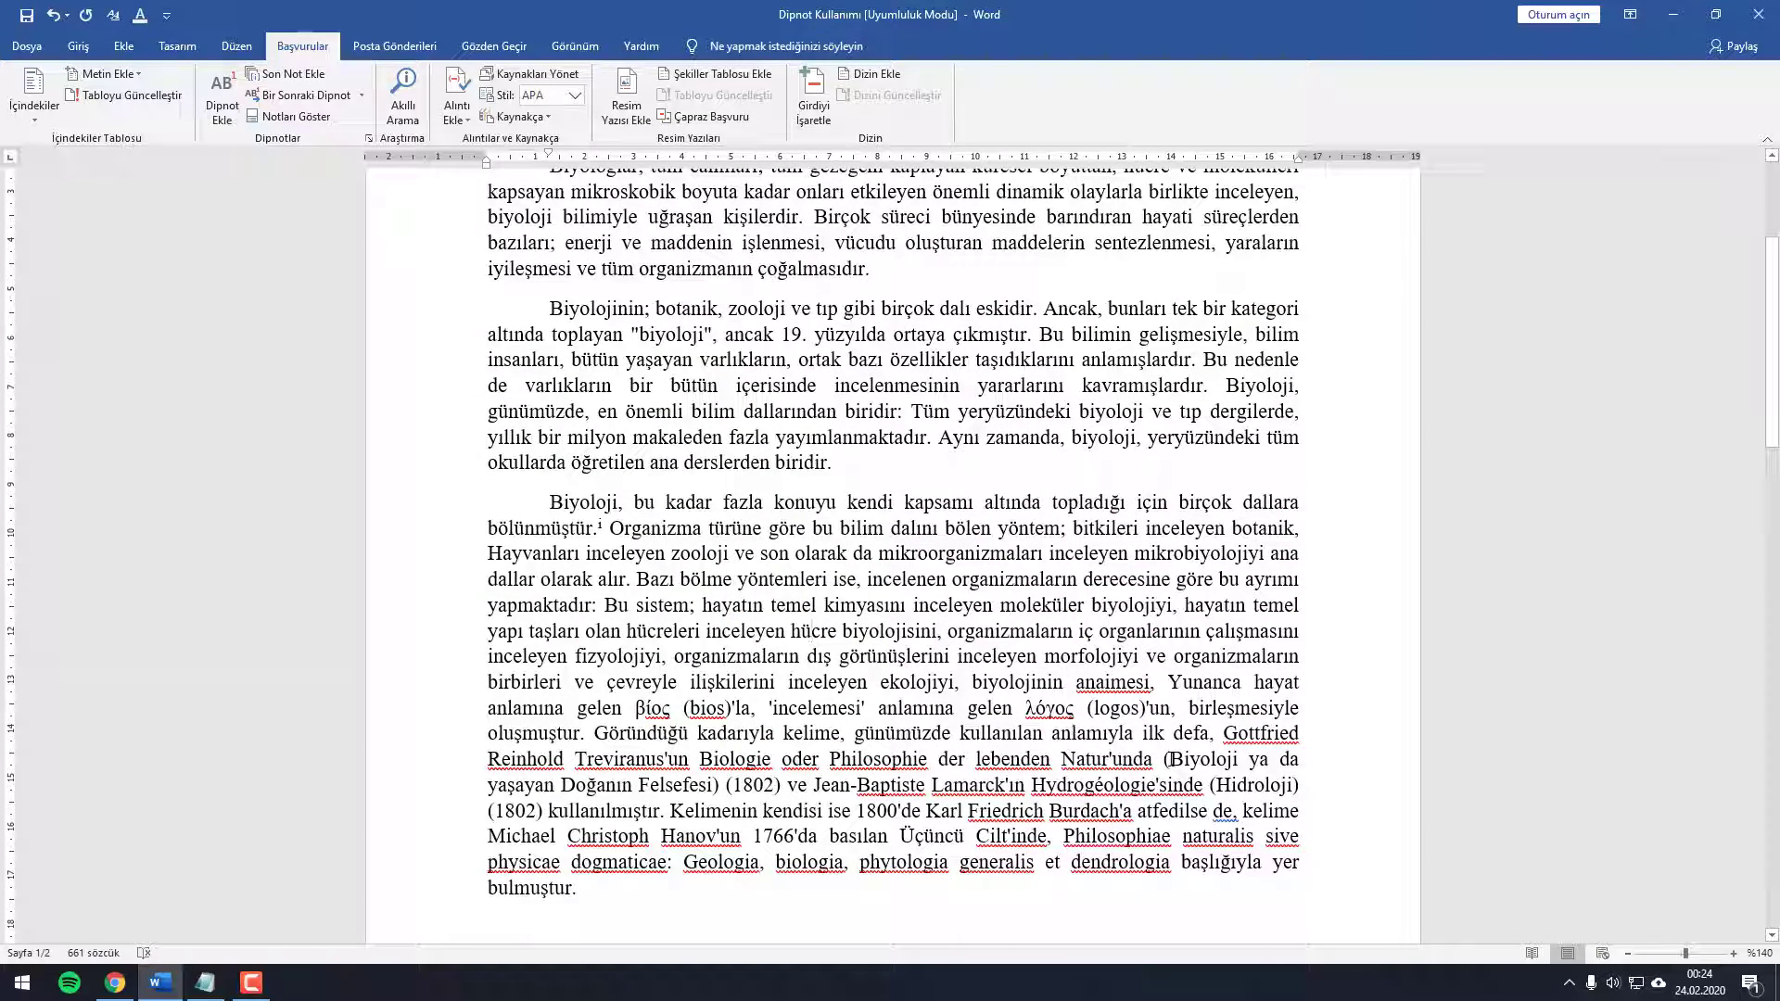
Step: Insert footnote ii after 'kullanılmıştır.' with the placeholder text 'asdasdasdasdasdasda'
{"action": "left_click_drag", "start_coordinate": [667, 812], "coordinate": [594, 732]}
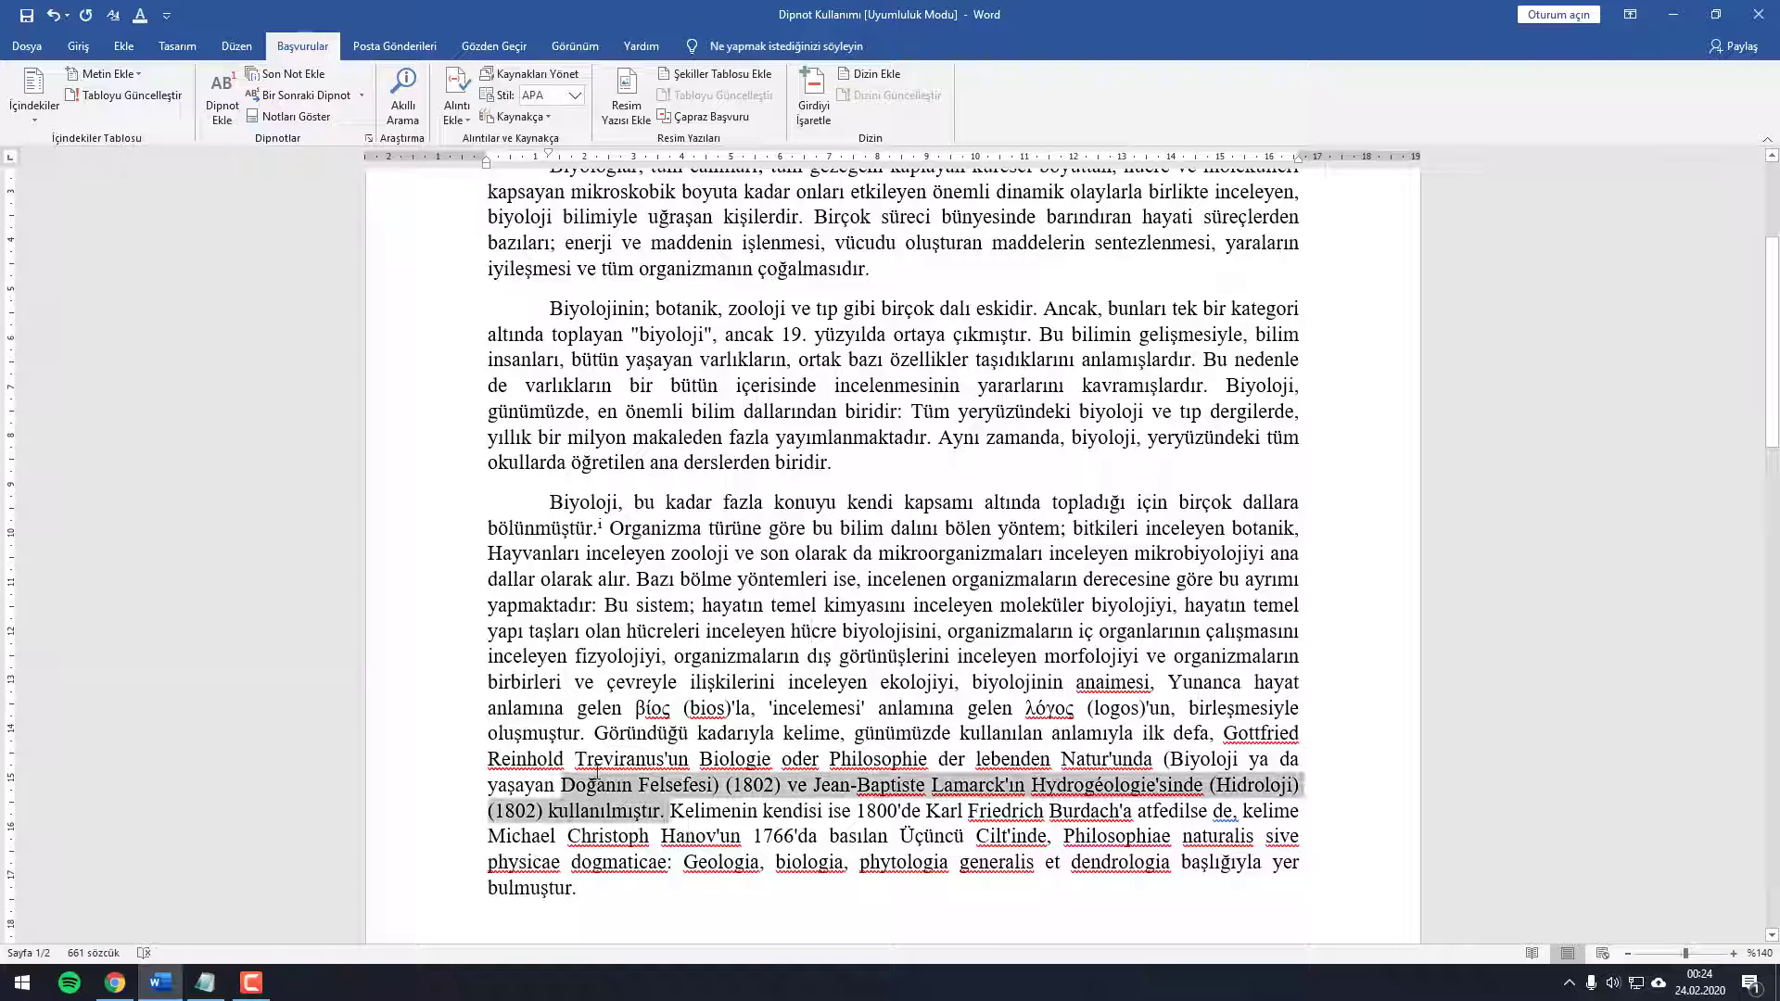
{"action": "left_click", "coordinate": [223, 101]}
{"action": "type", "text": "asdasdas"}
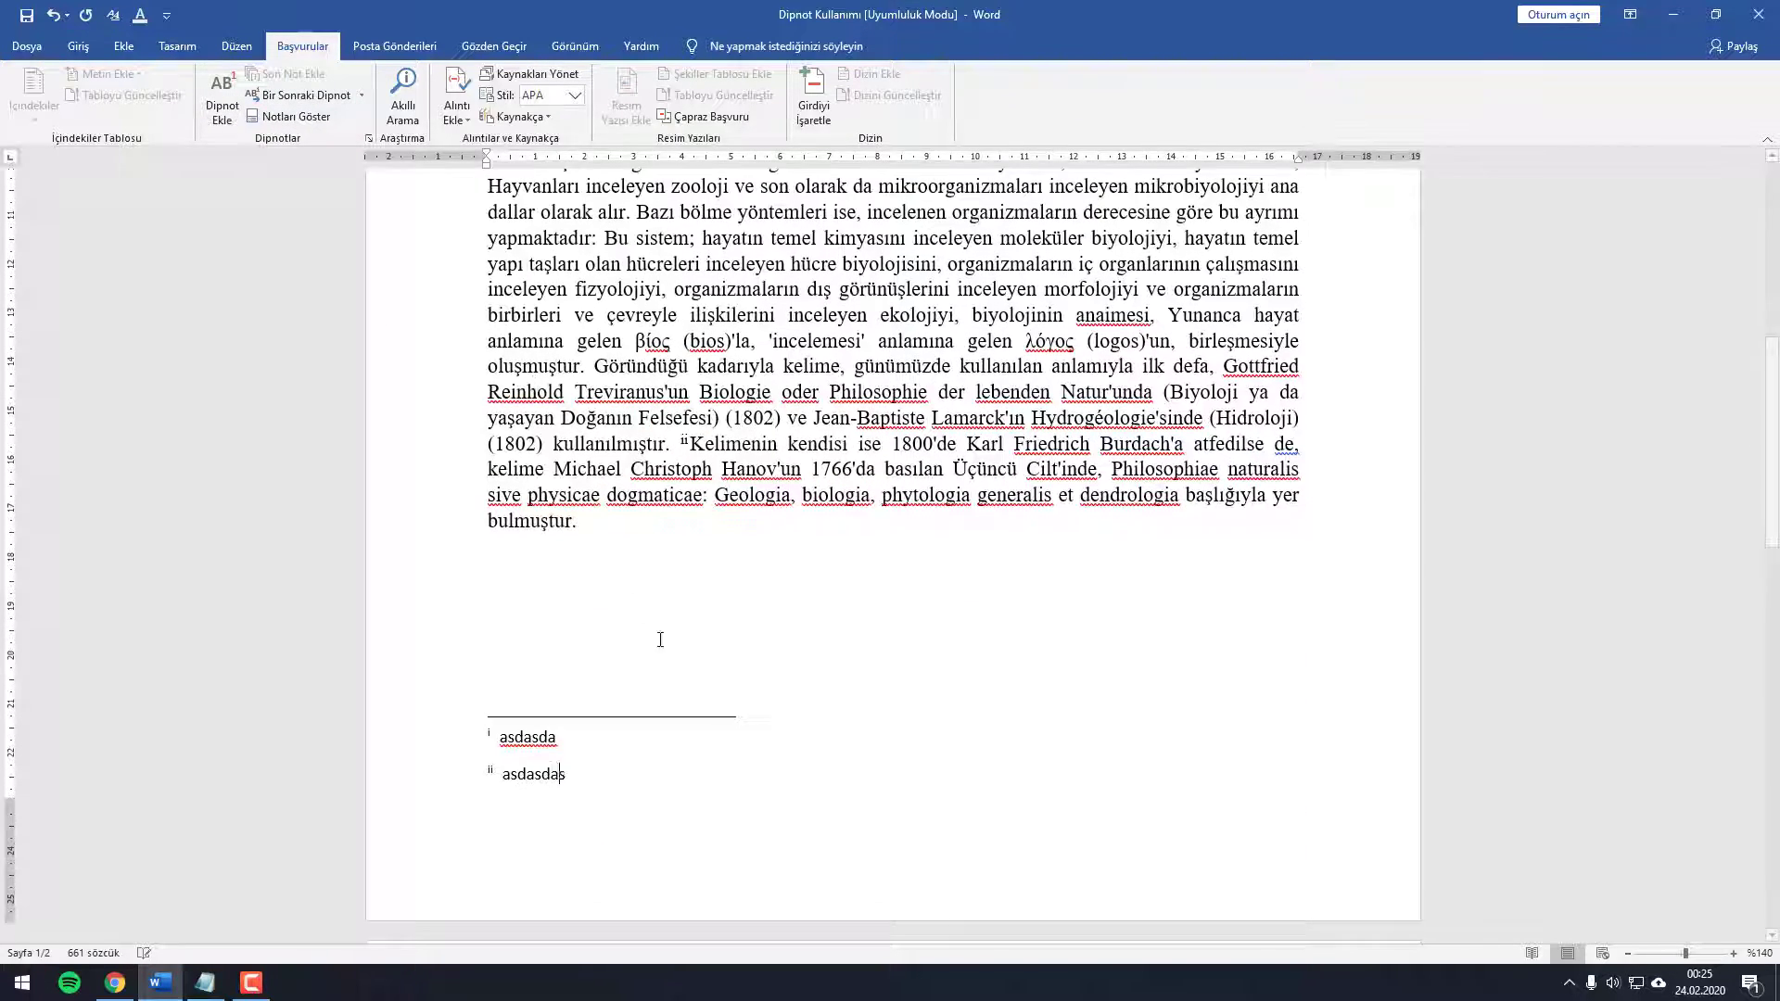
{"action": "type", "text": "dasdasdasda"}
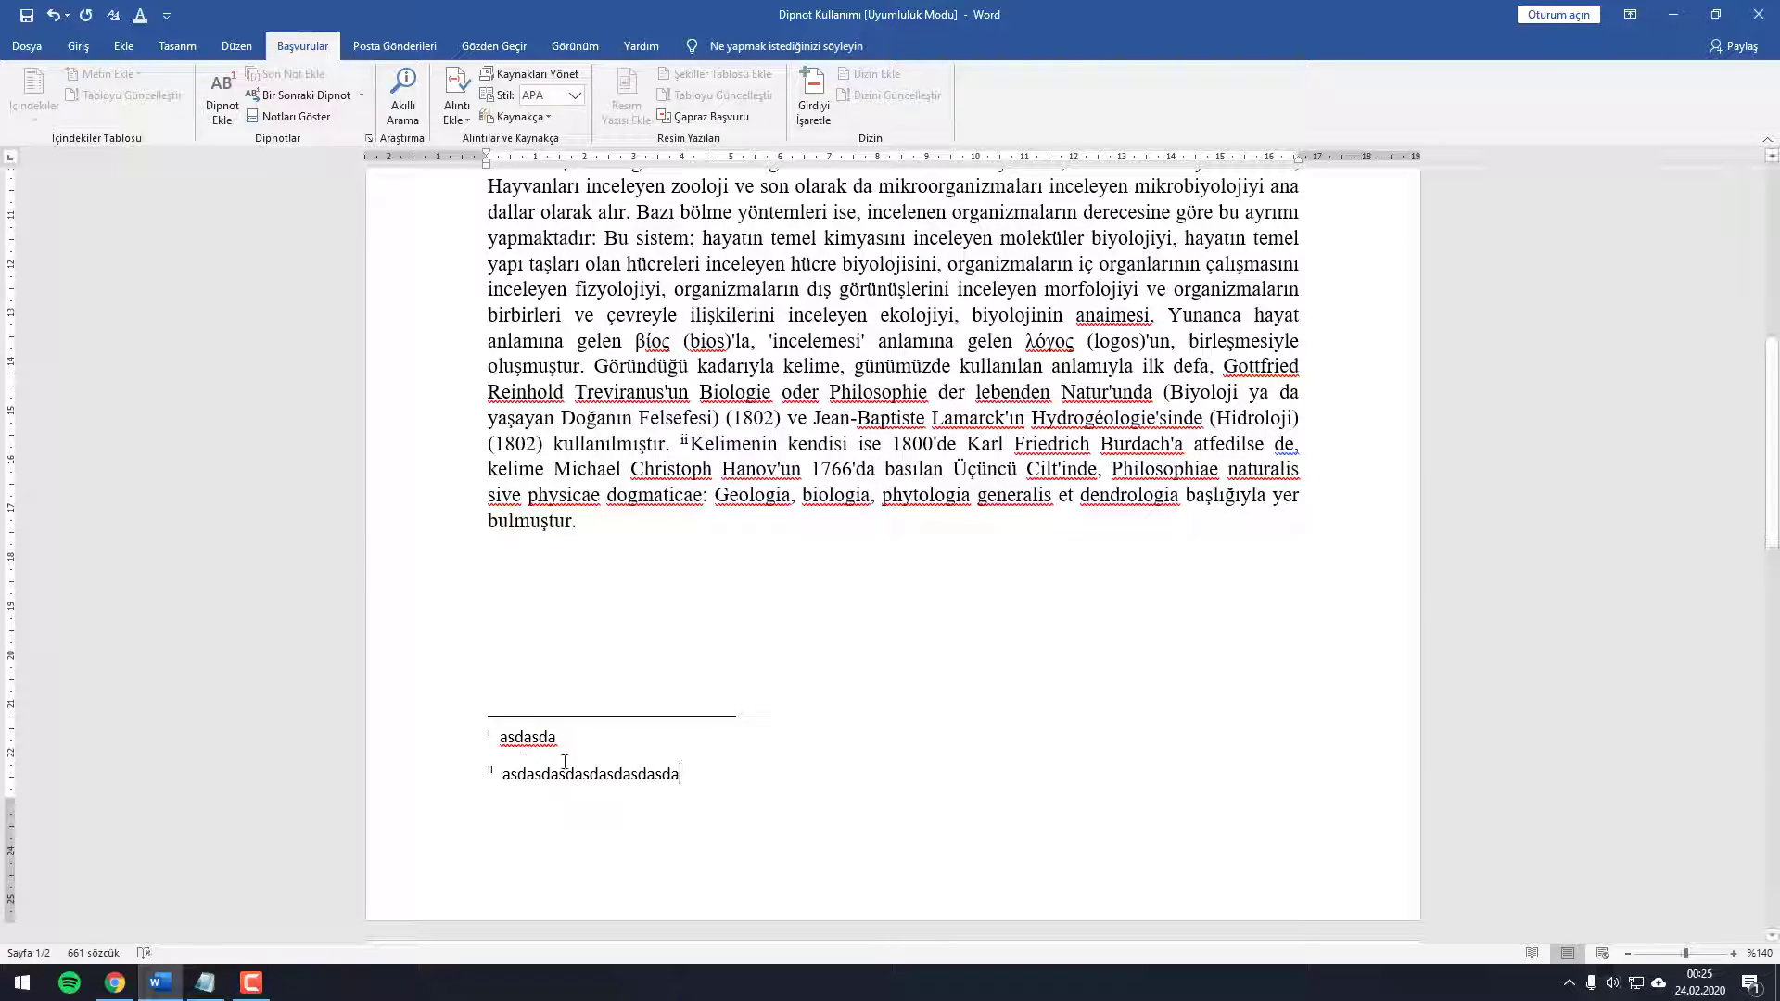
{"action": "scroll", "coordinate": [582, 757], "scroll_direction": "up", "scroll_amount": 2}
{"action": "scroll", "coordinate": [582, 649], "scroll_direction": "up", "scroll_amount": 3}
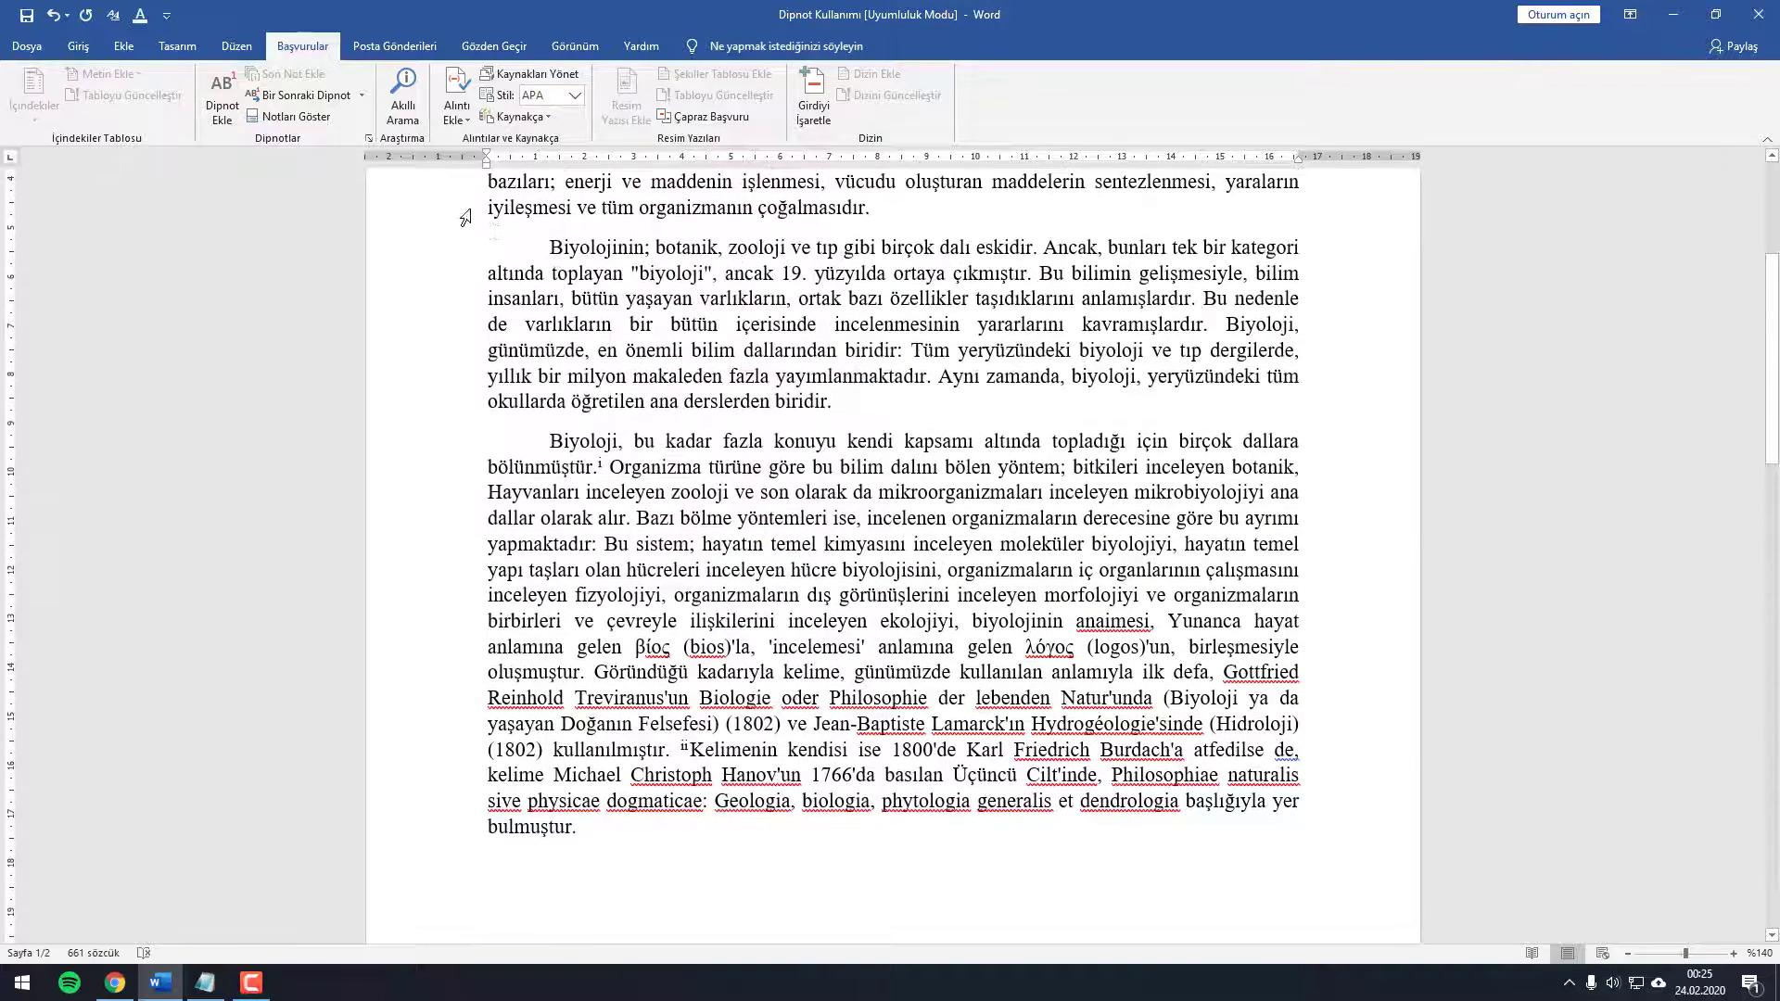
{"action": "left_click", "coordinate": [368, 139]}
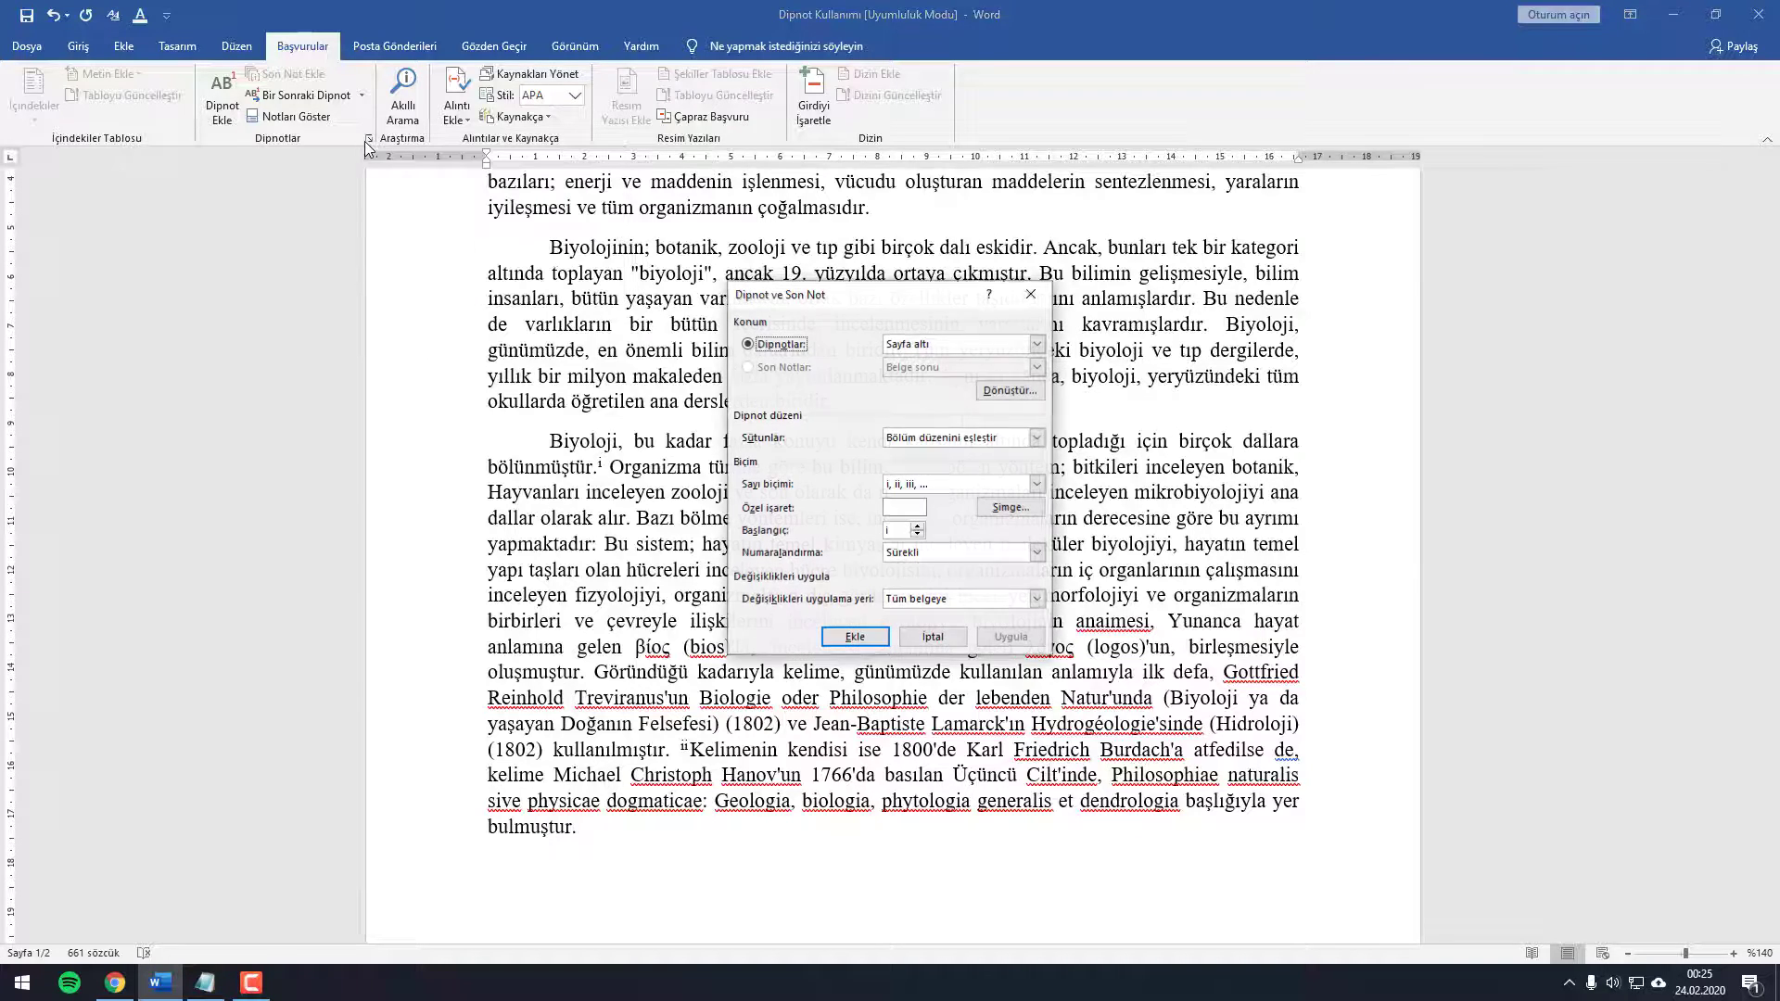
{"action": "left_click", "coordinate": [955, 599]}
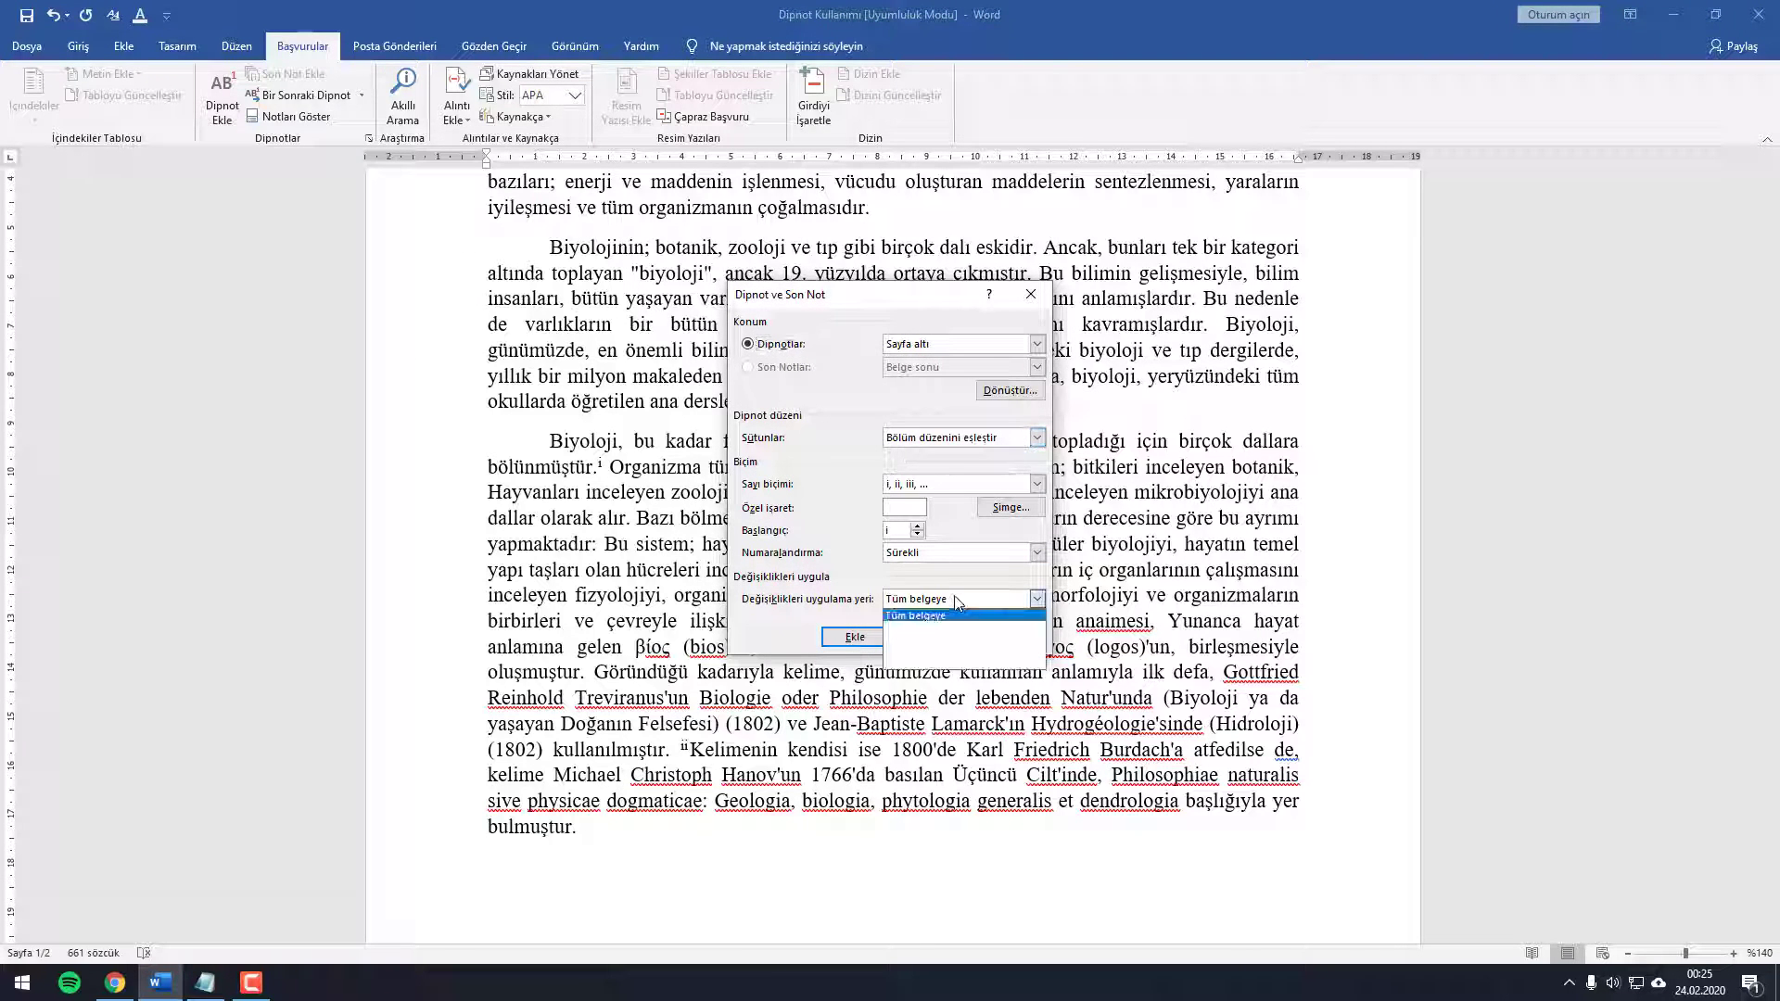
{"action": "left_click", "coordinate": [958, 566]}
{"action": "left_click", "coordinate": [959, 553]}
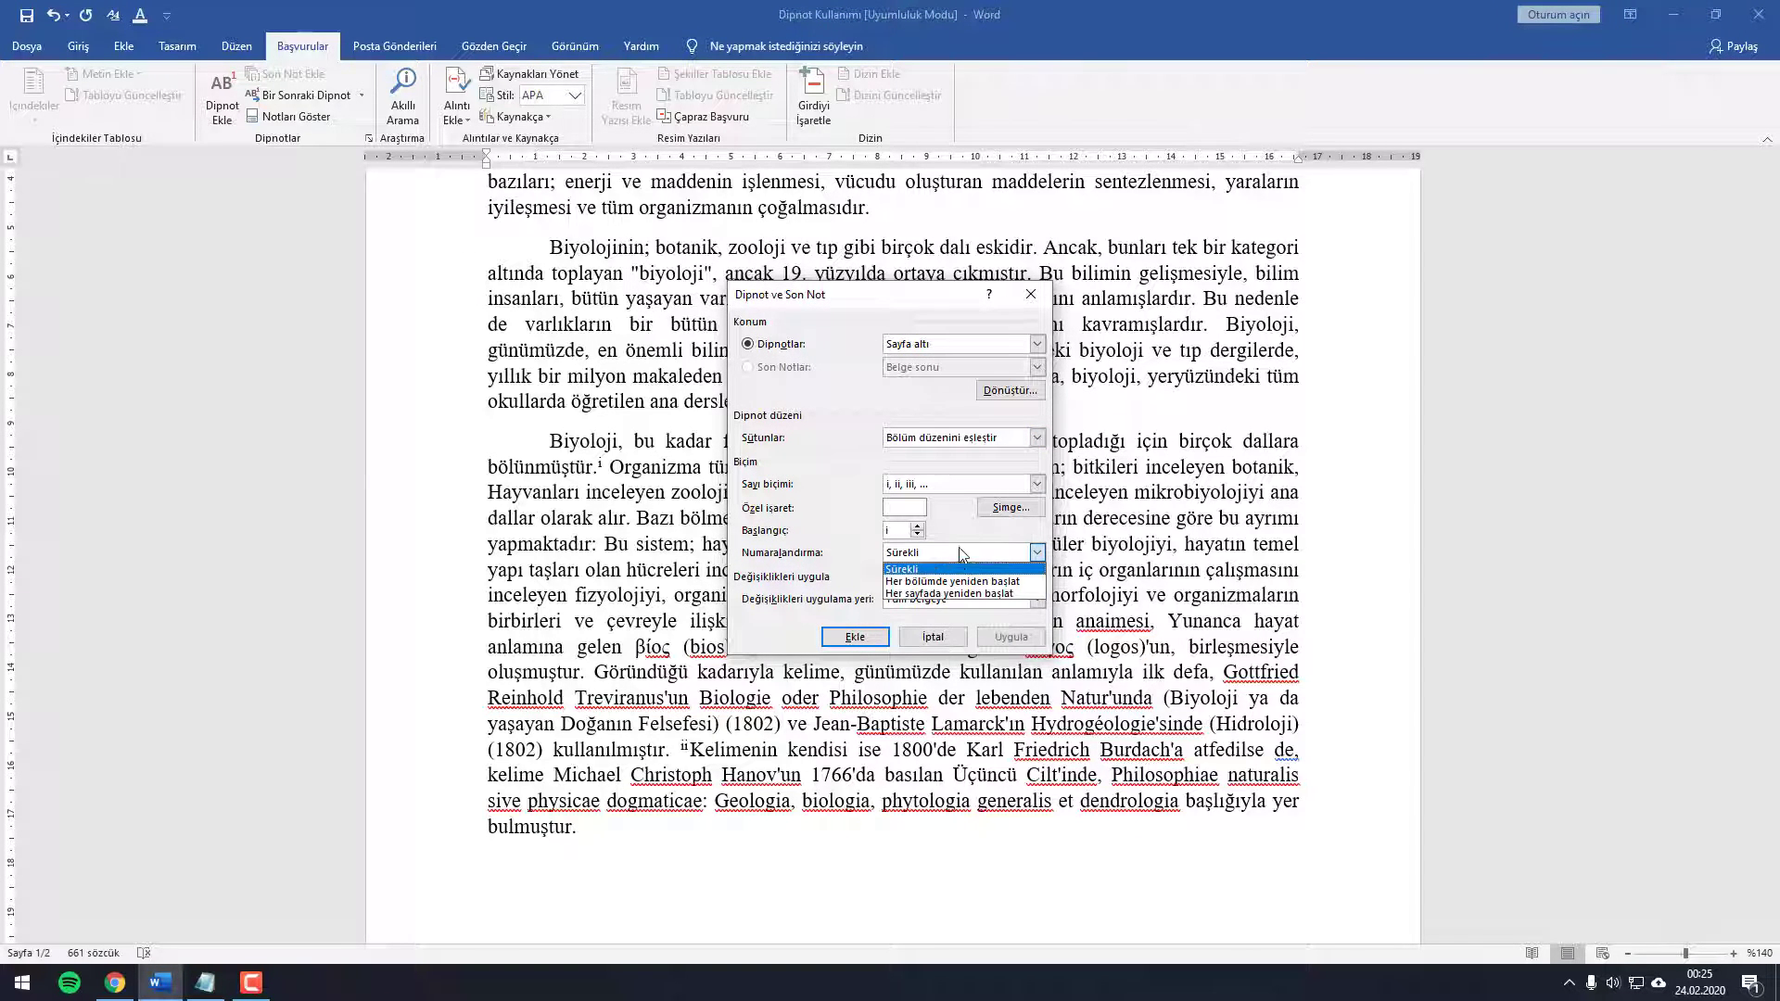
{"action": "left_click", "coordinate": [1010, 507]}
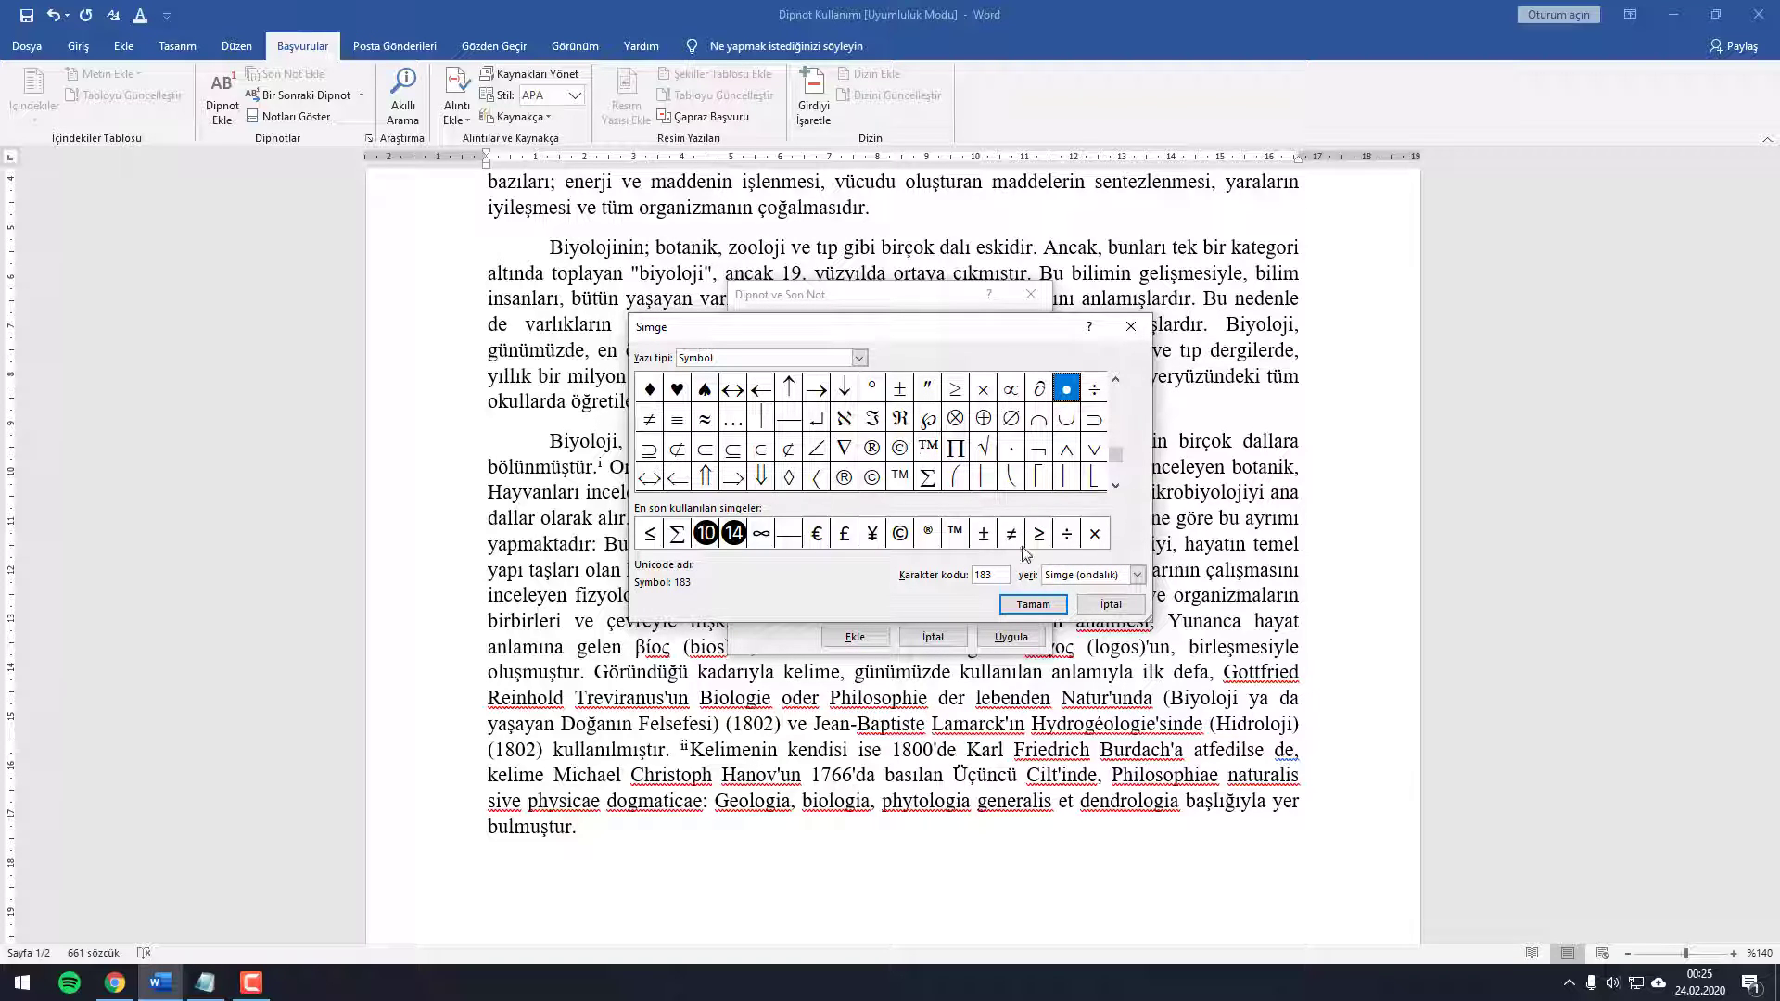
{"action": "left_click", "coordinate": [1121, 606]}
{"action": "left_click", "coordinate": [1117, 612]}
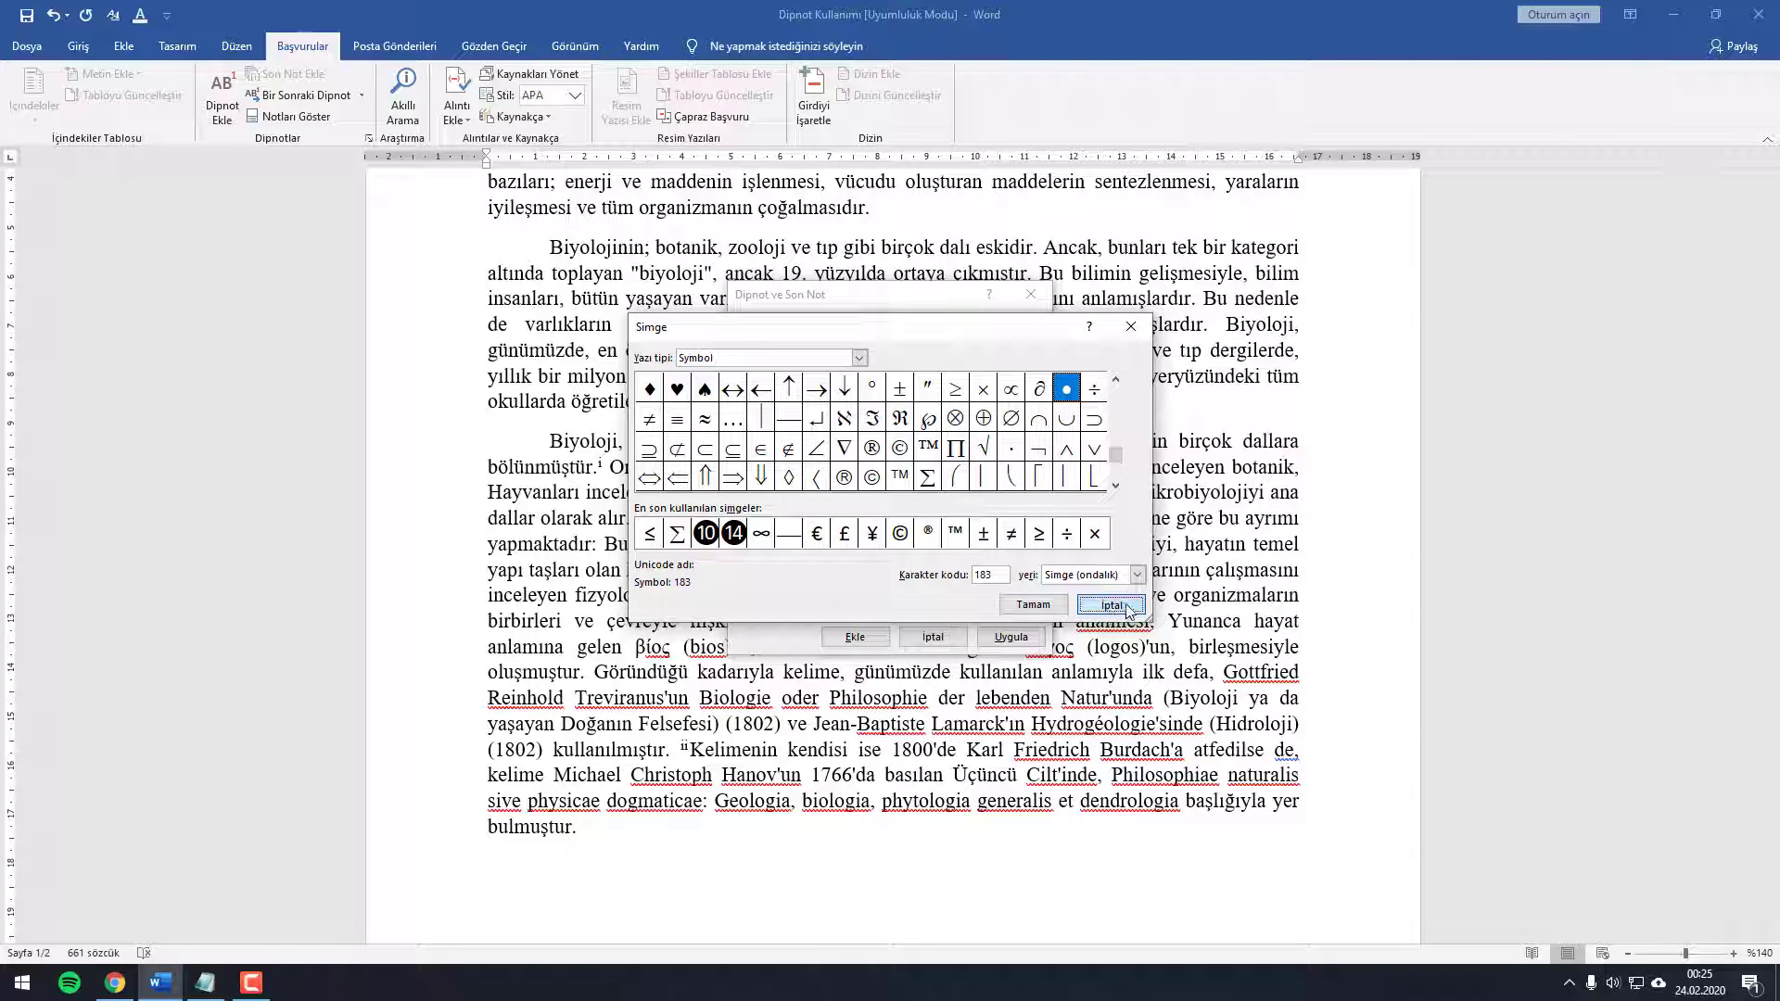
{"action": "left_click", "coordinate": [933, 637]}
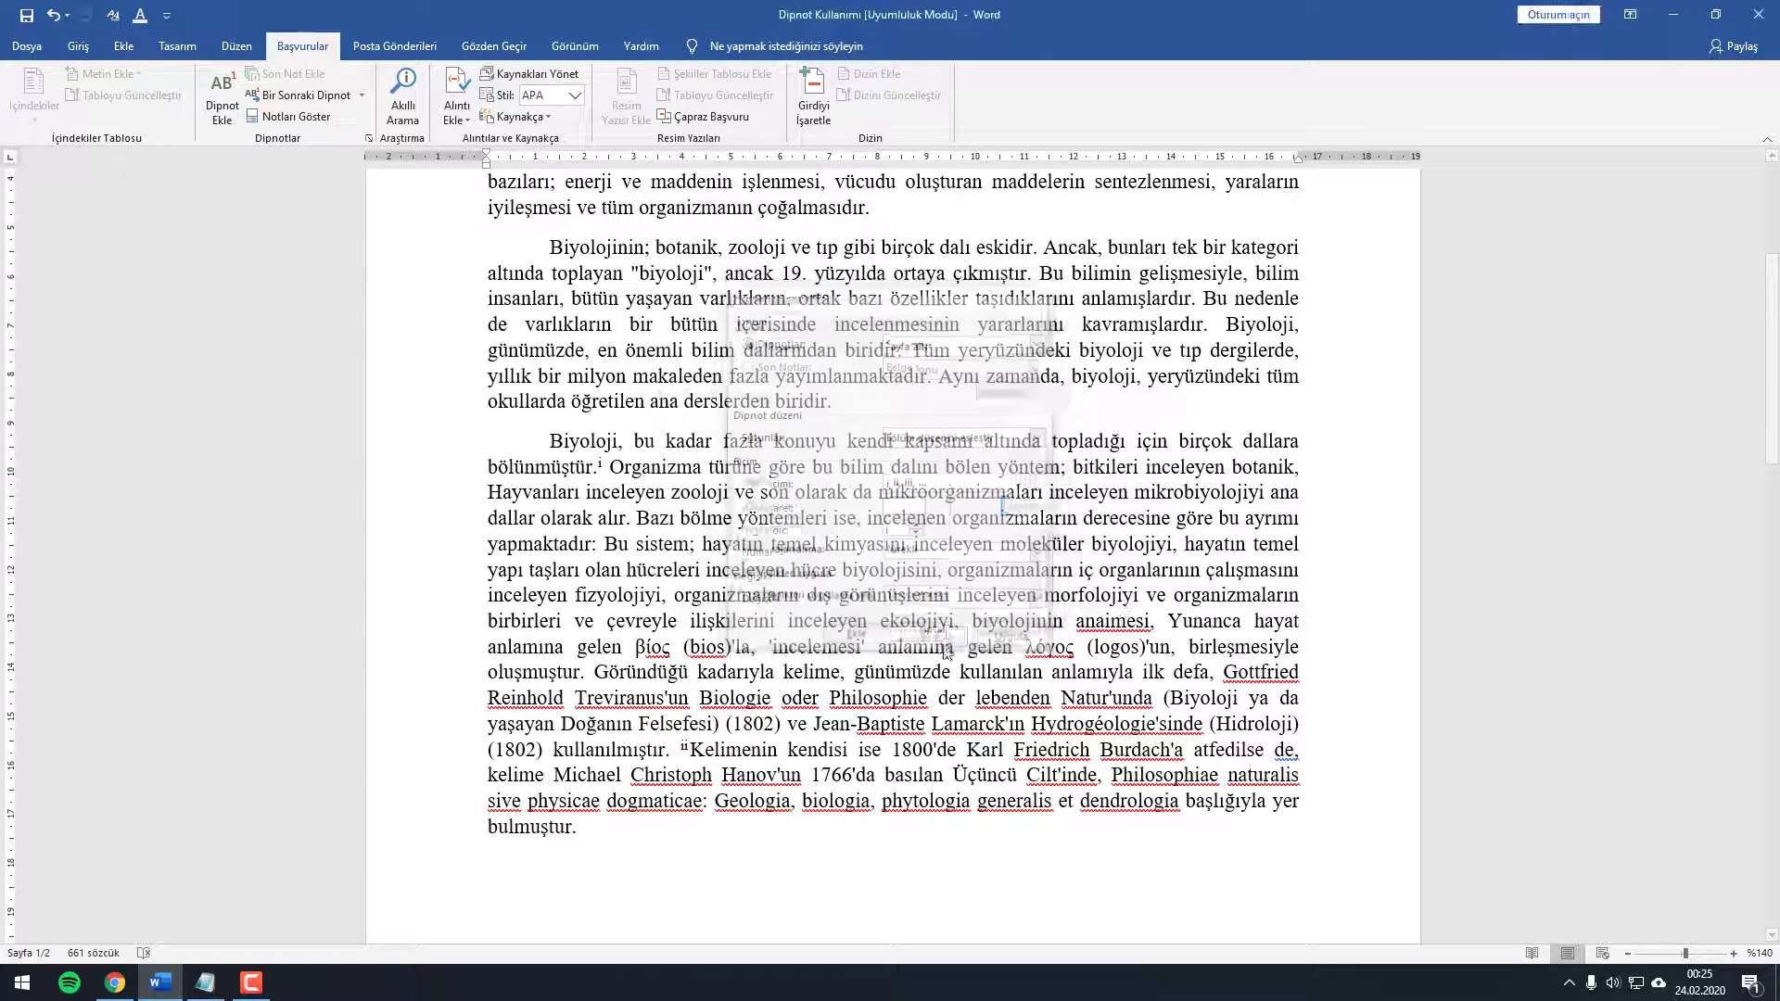
{"action": "scroll", "coordinate": [952, 612], "scroll_direction": "down", "scroll_amount": 3}
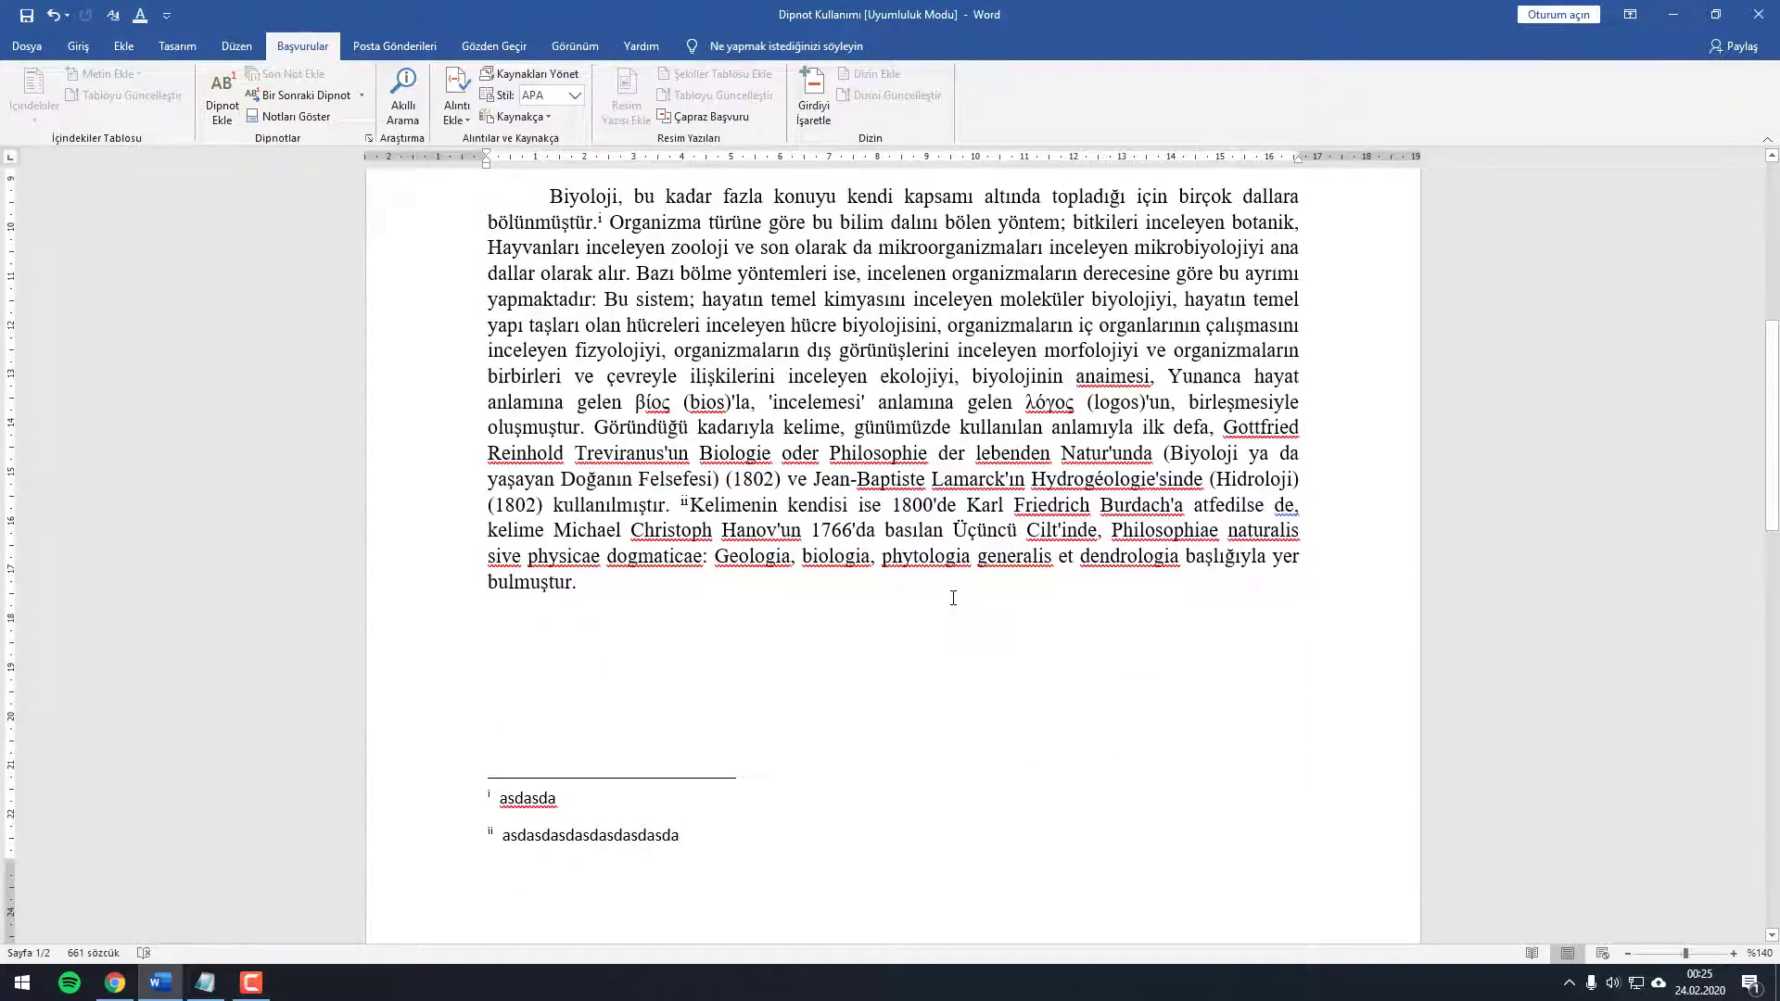
{"action": "scroll", "coordinate": [953, 598], "scroll_direction": "up", "scroll_amount": 5}
{"action": "scroll", "coordinate": [953, 598], "scroll_direction": "up", "scroll_amount": 2}
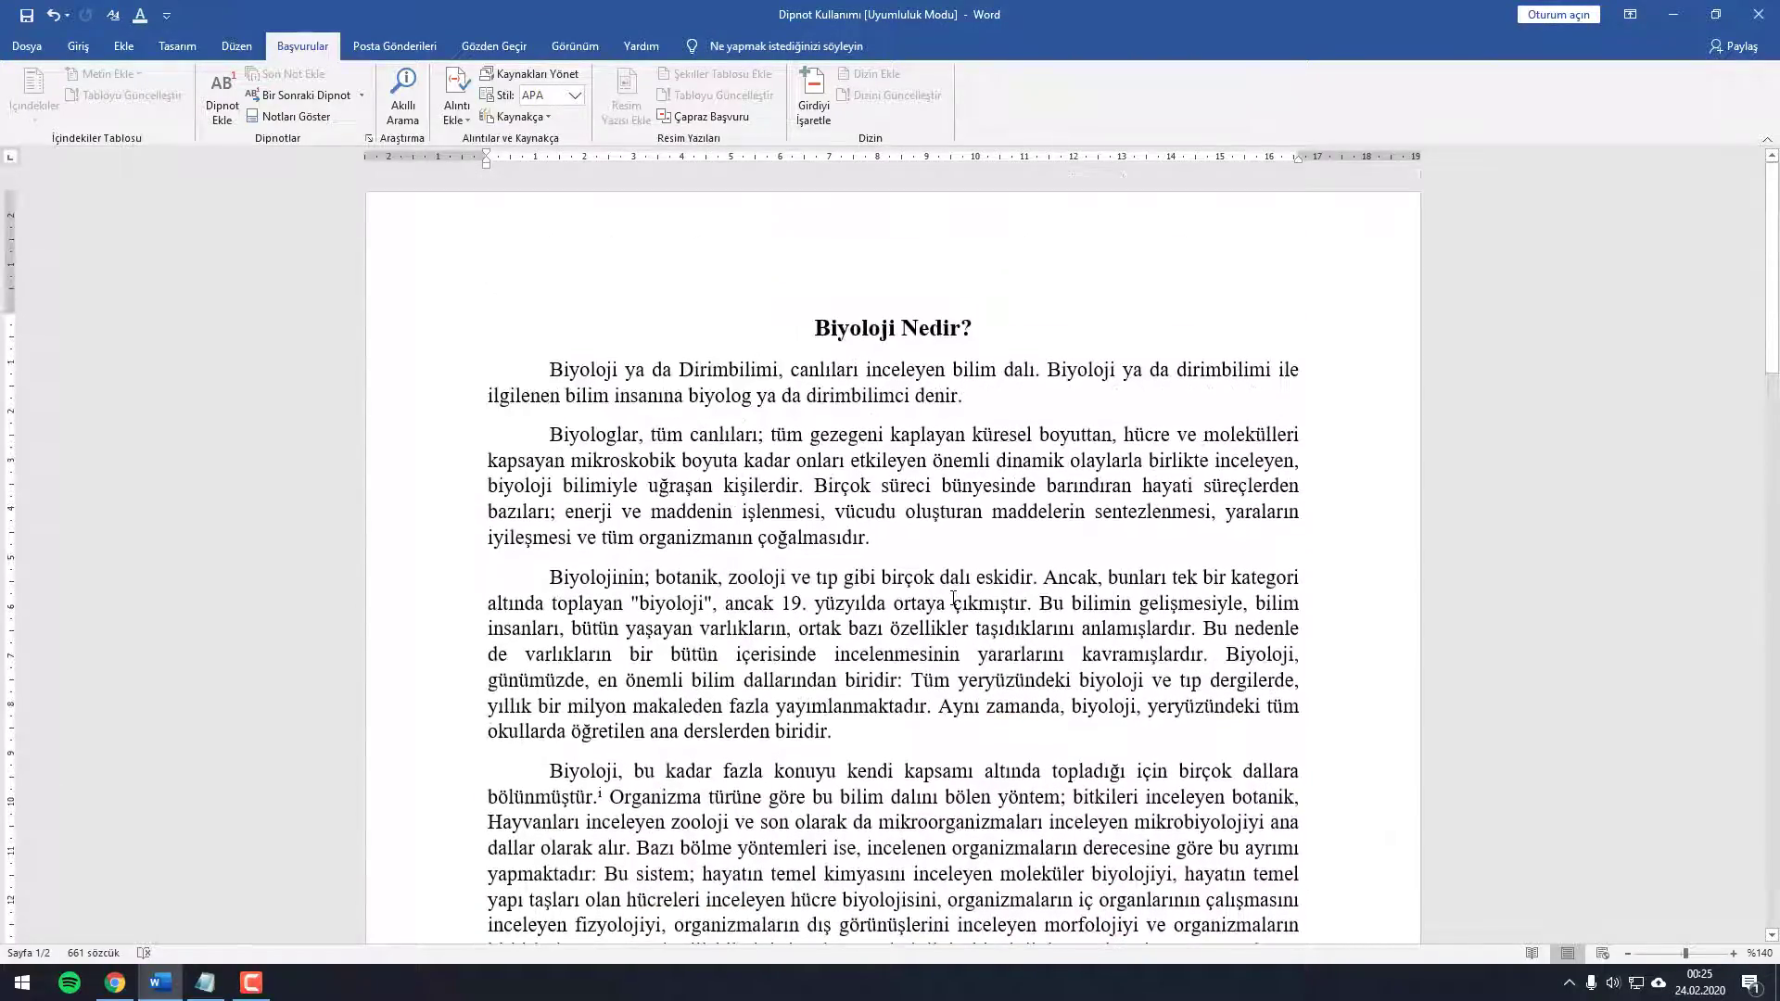